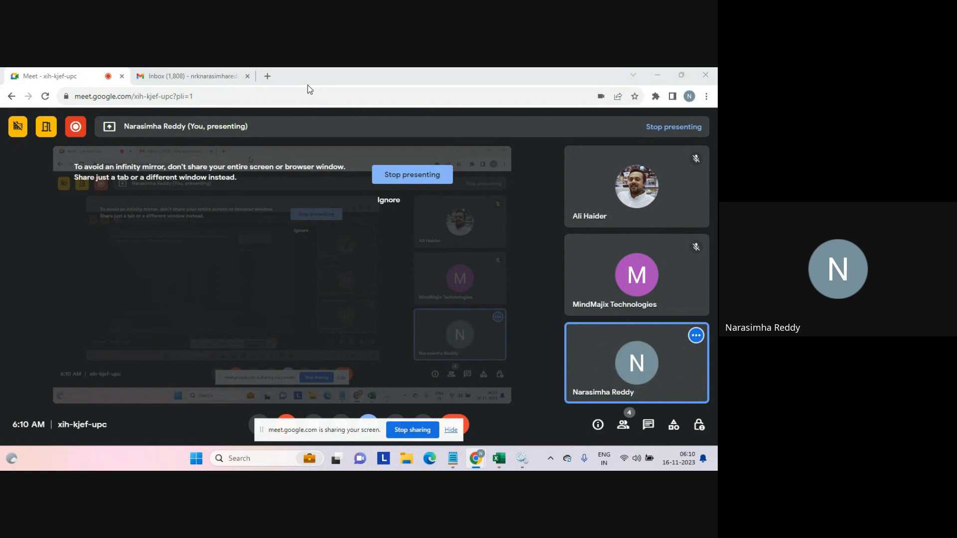
Open a new tab and go to the dm-ap informatica address suggested for the search dm-ap.
left_click(267, 76)
type("dm")
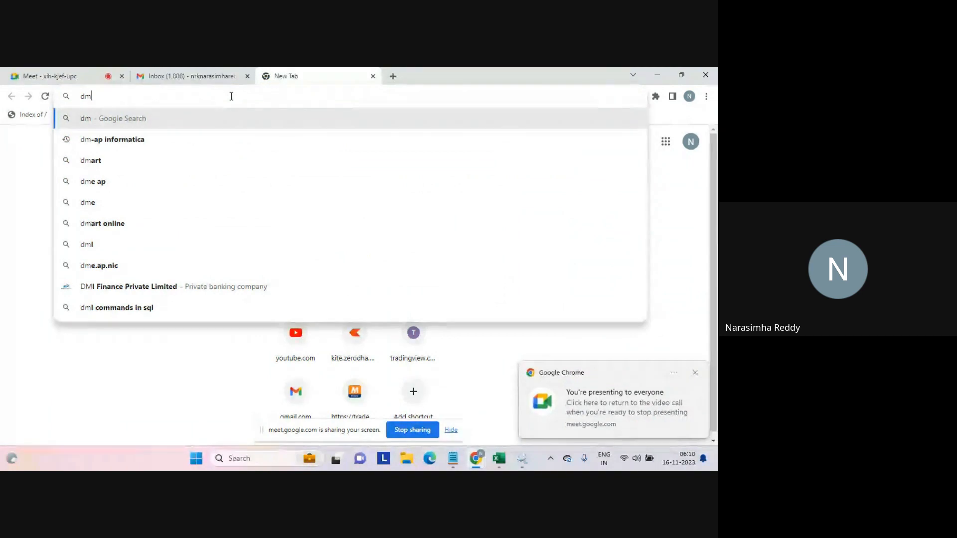
type("-ap")
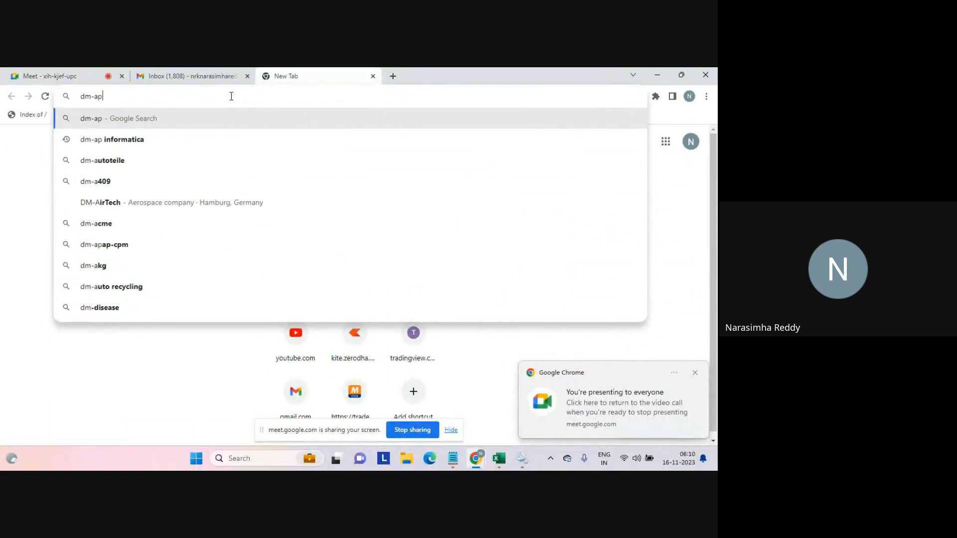
left_click(94, 139)
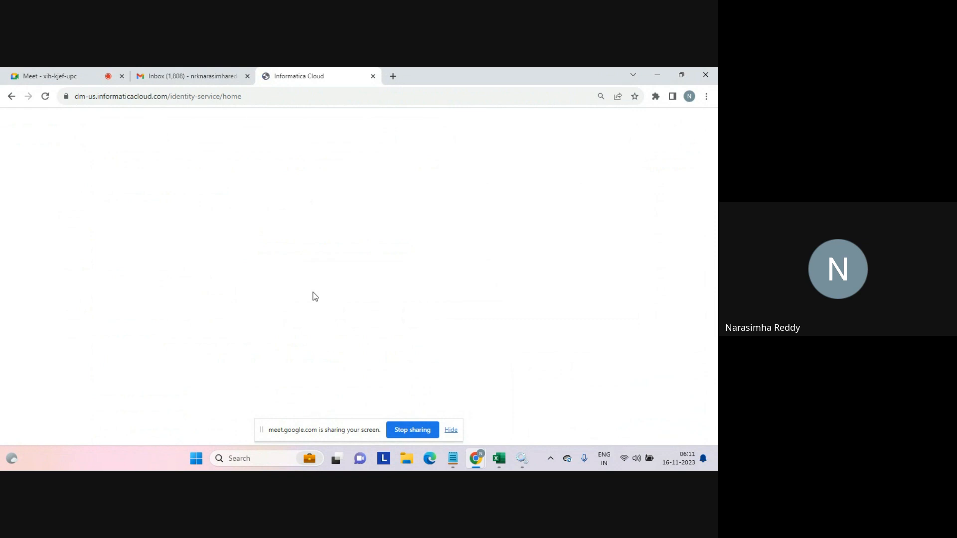
Try to log in to Informatica Cloud with the account e-mail as username and the account password.
left_click(294, 200)
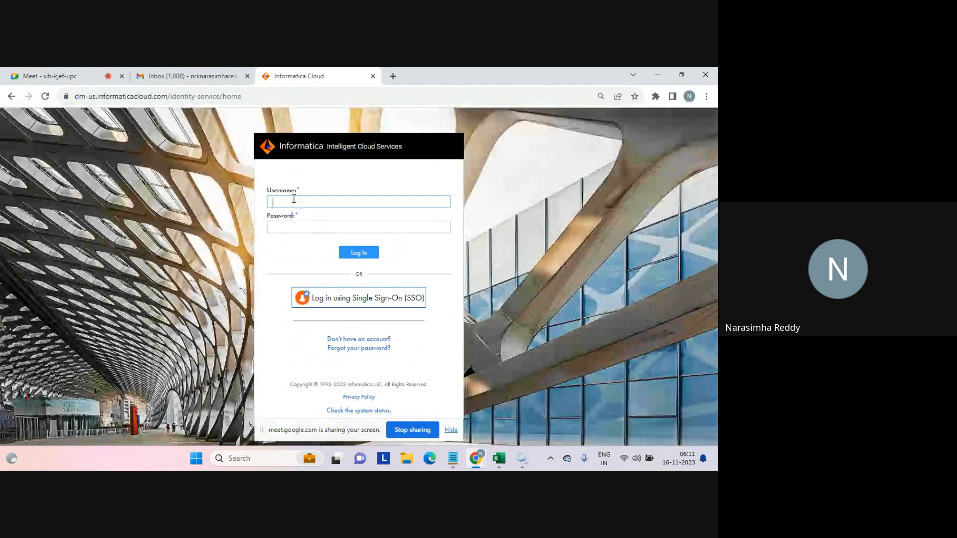
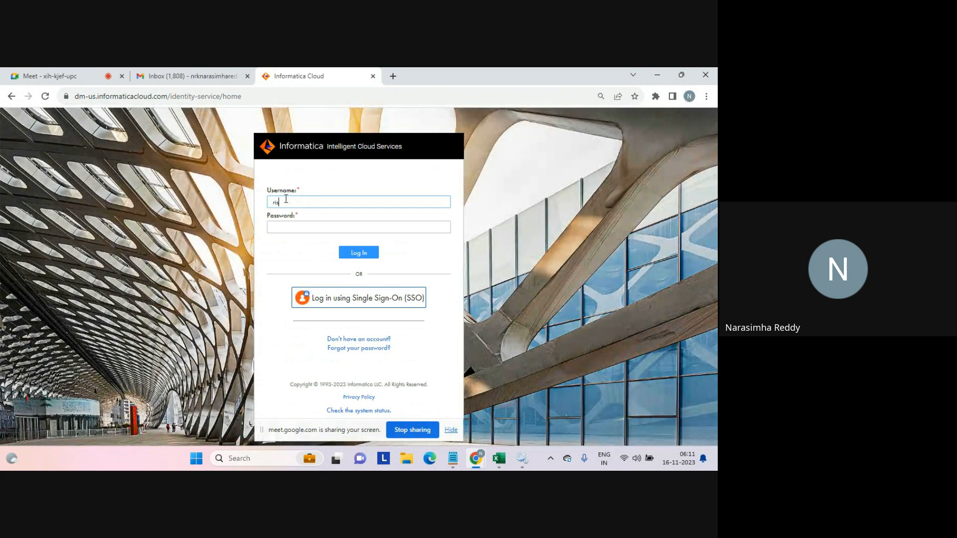
key("Tab")
key("Caps_Lock")
type("••")
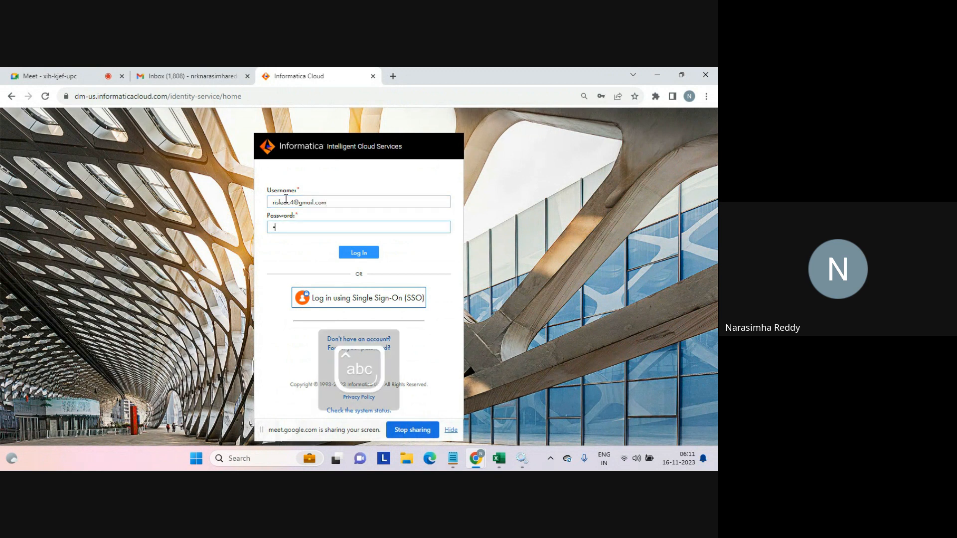
type("••••••")
key("Return")
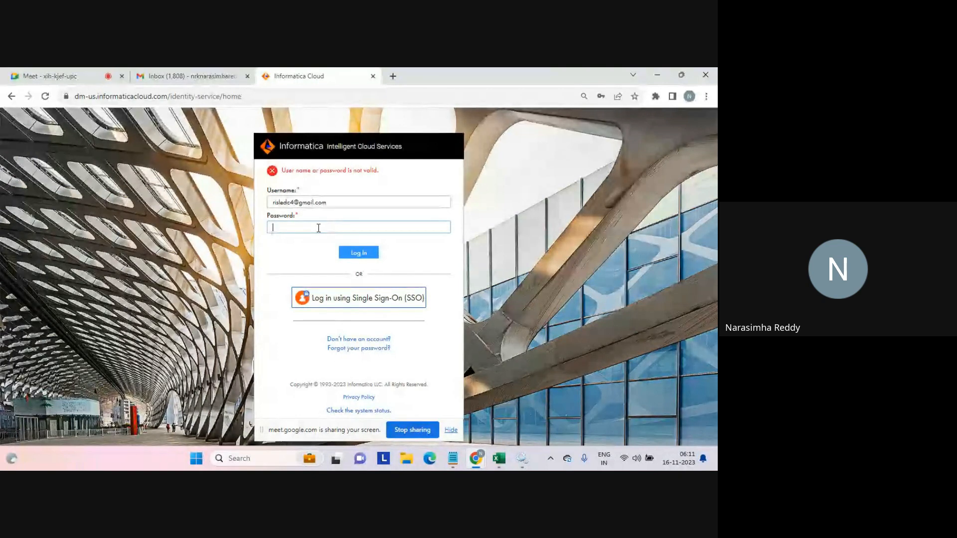
Retype the account password and try to log in again.
key("Caps_Lock")
type("a*******")
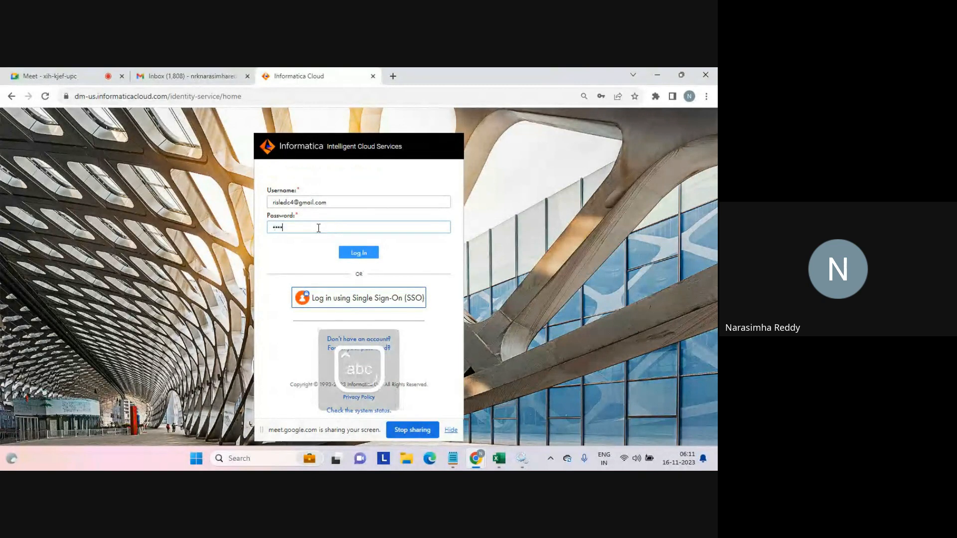
type("*")
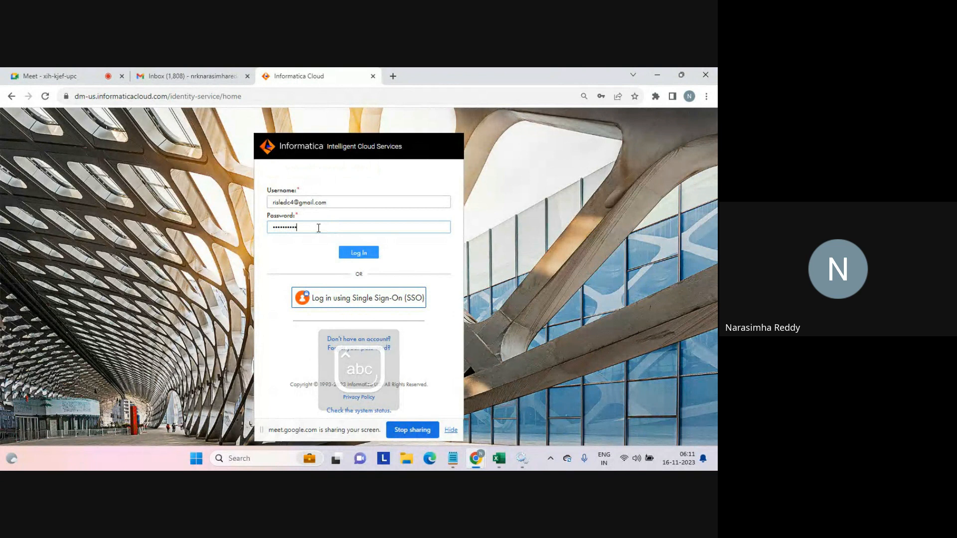
key("Return")
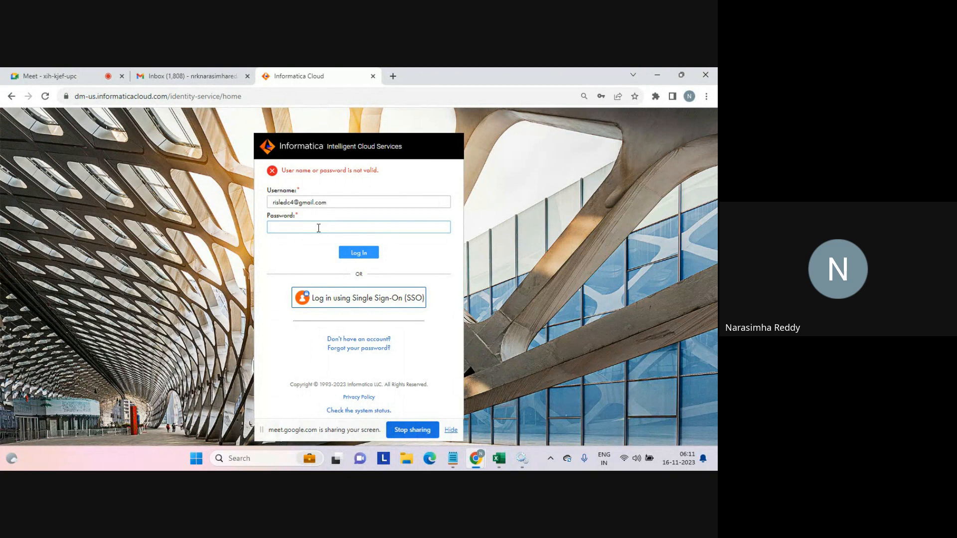
Check the Informatica Cloud Secure Agent entry in the Services window, then return to the browser.
left_click(522, 459)
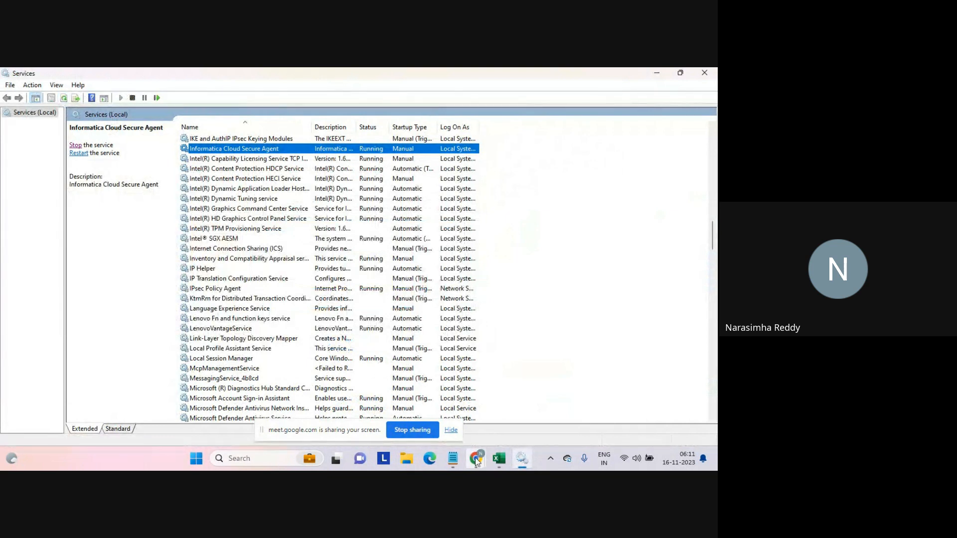
mouse_move(477, 461)
left_click(440, 411)
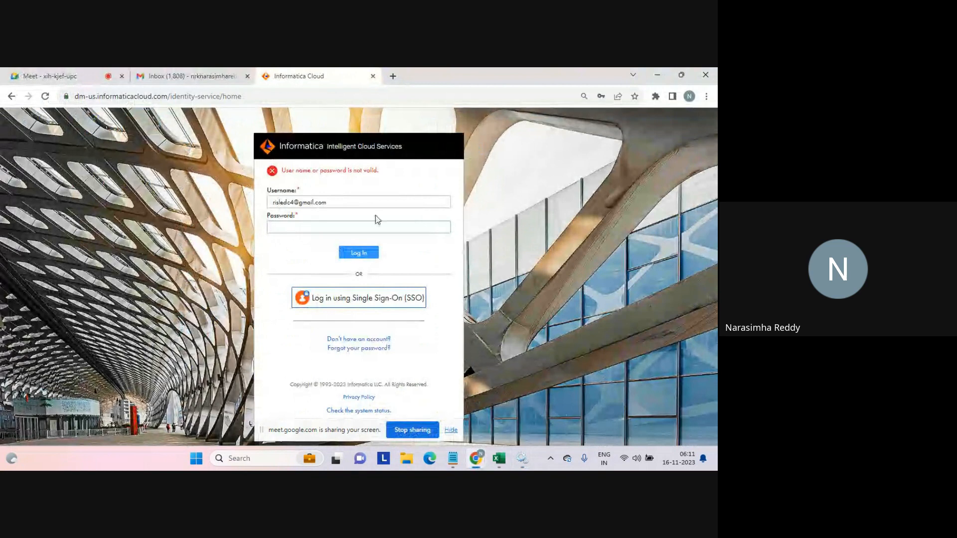
Correct the username e-mail, re-enter the account password, and try logging in again.
left_click(334, 201)
key("BackSpace")
key("BackSpace")
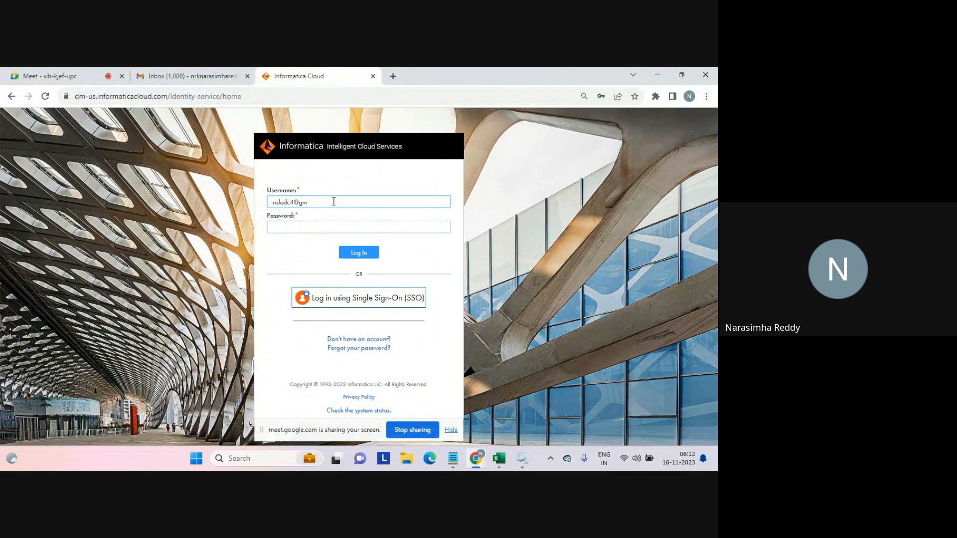
key("BackSpace")
key("BackSpace")
key("BackSpace")
key("BackSpace")
key("BackSpace")
key("BackSpace")
key("BackSpace")
key("BackSpace")
key("BackSpace")
key("BackSpace")
key("Tab")
type("•••••")
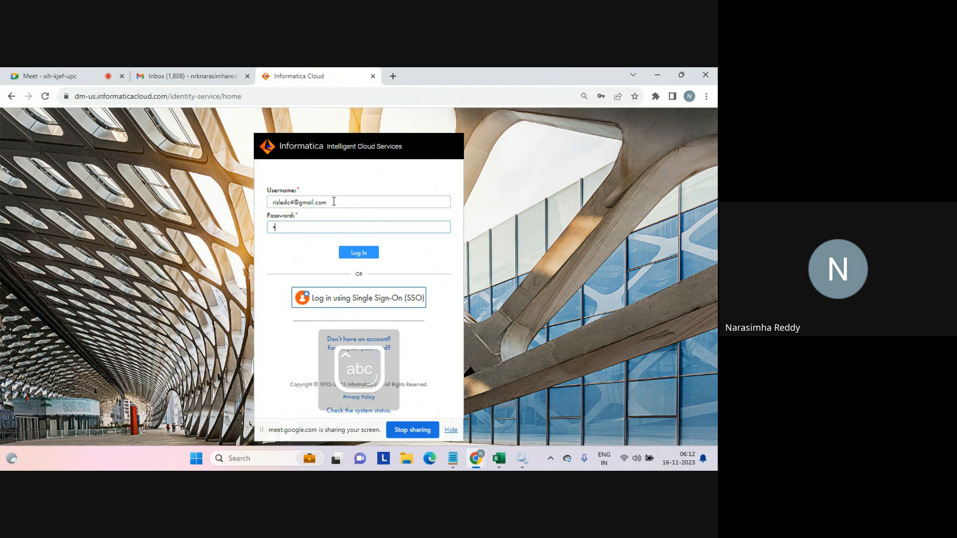
type("••••")
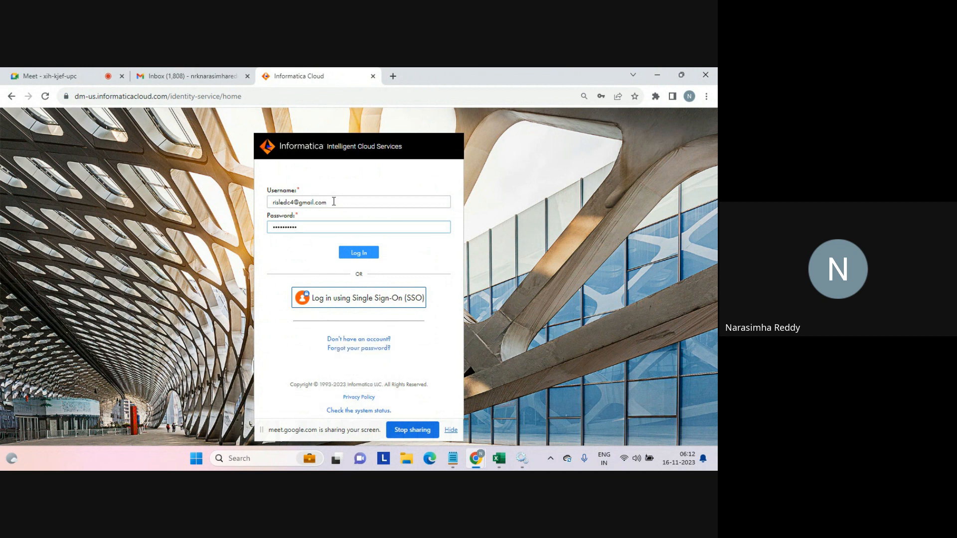
key("Return")
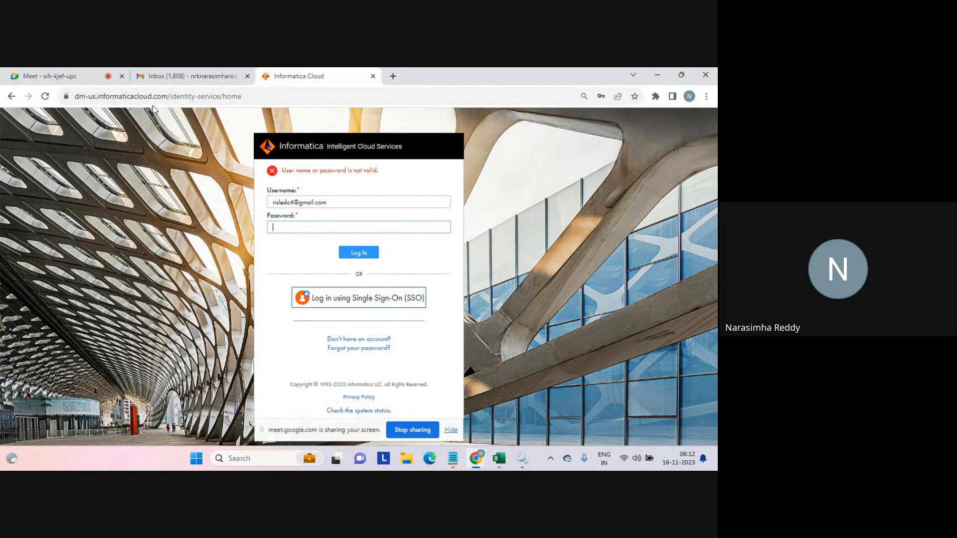
Change the login page address from dm-us to dm-ap and load it.
left_click(109, 97)
left_click(95, 98)
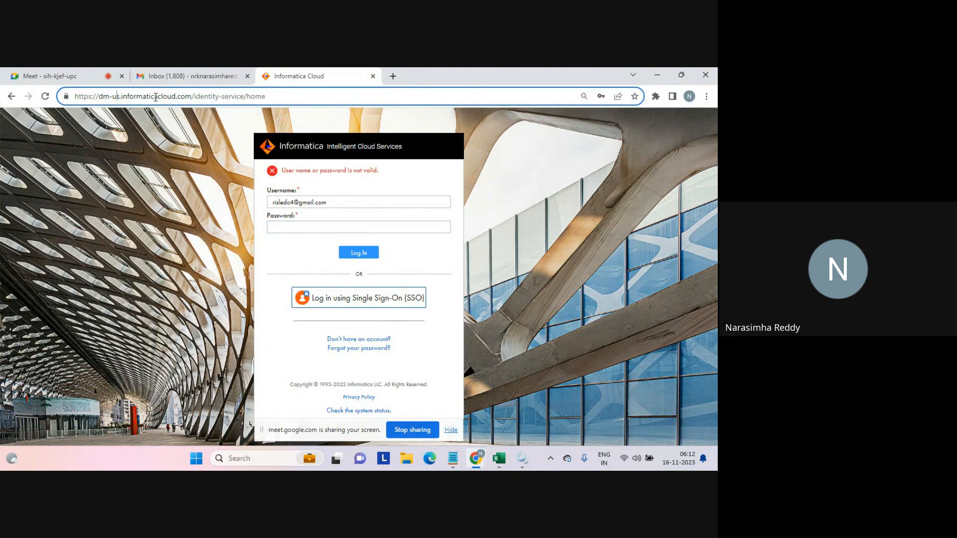
key("BackSpace")
key("BackSpace")
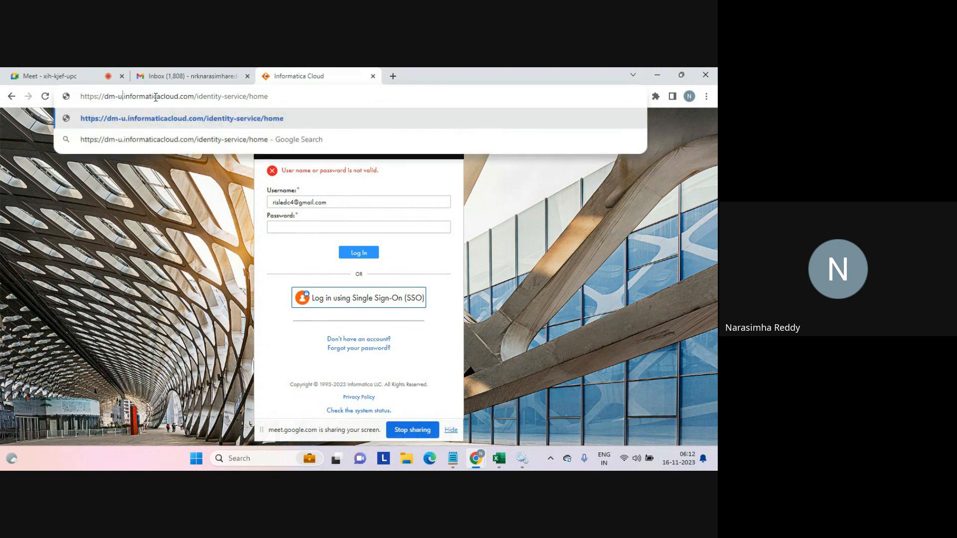
type("ap")
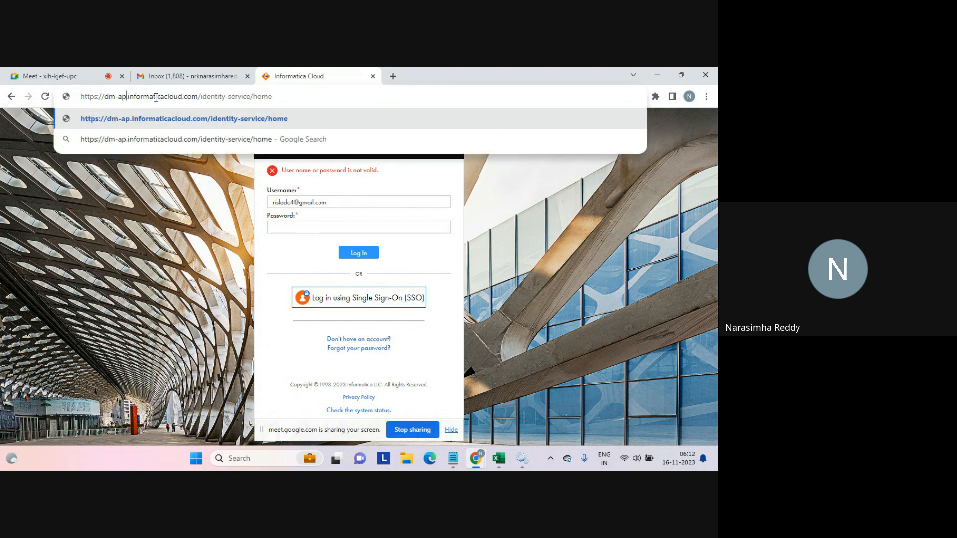
key("Return")
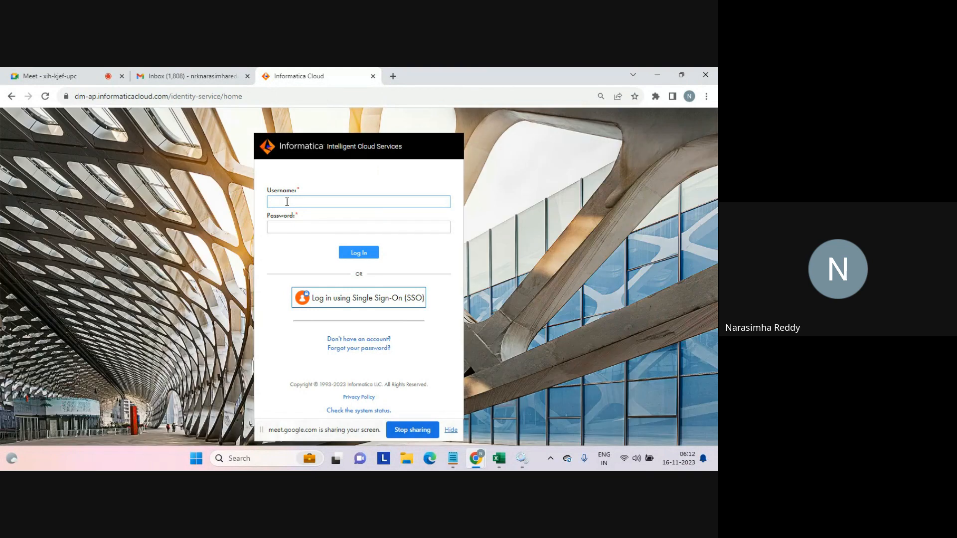
Log in to Informatica Cloud with the account e-mail as username and the account password.
key("Tab")
key("Caps_Lock")
type("•••")
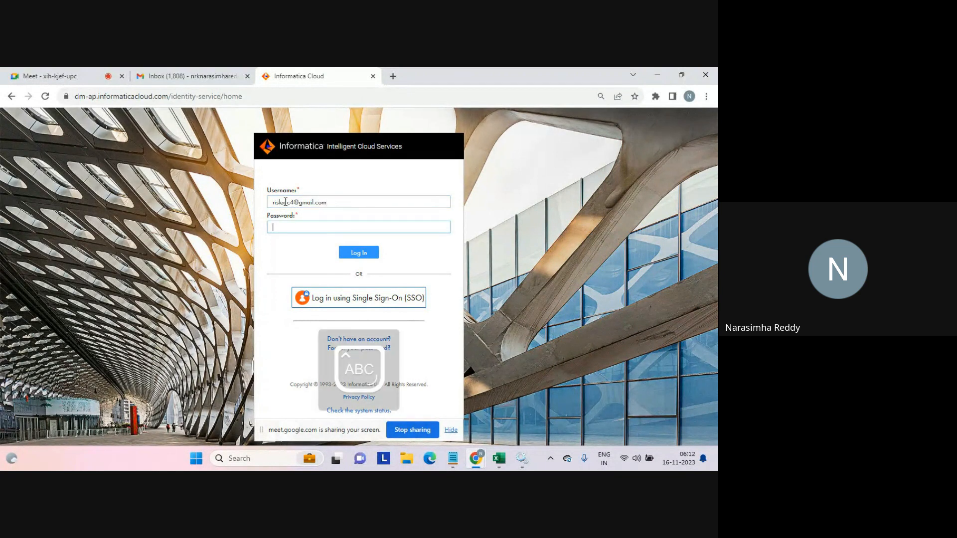
type("••••••")
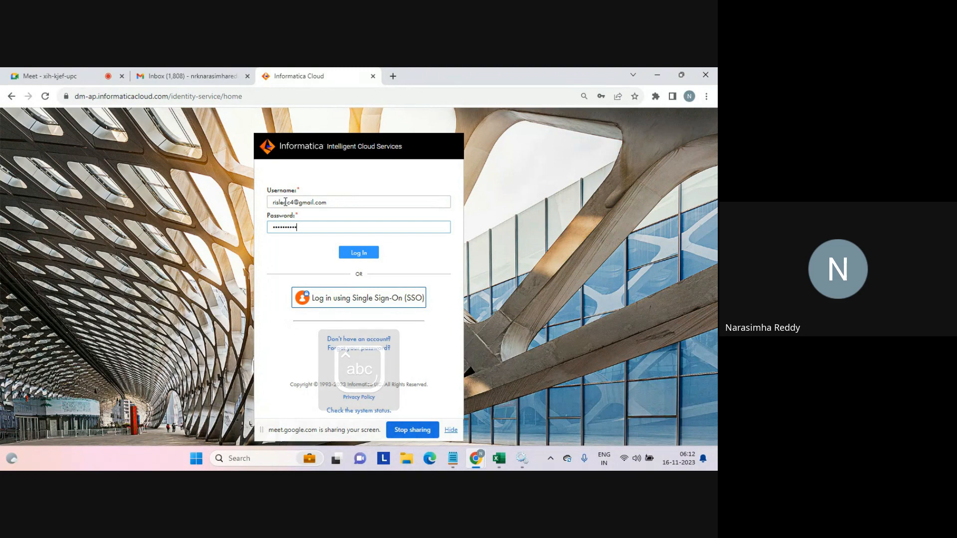
key("Return")
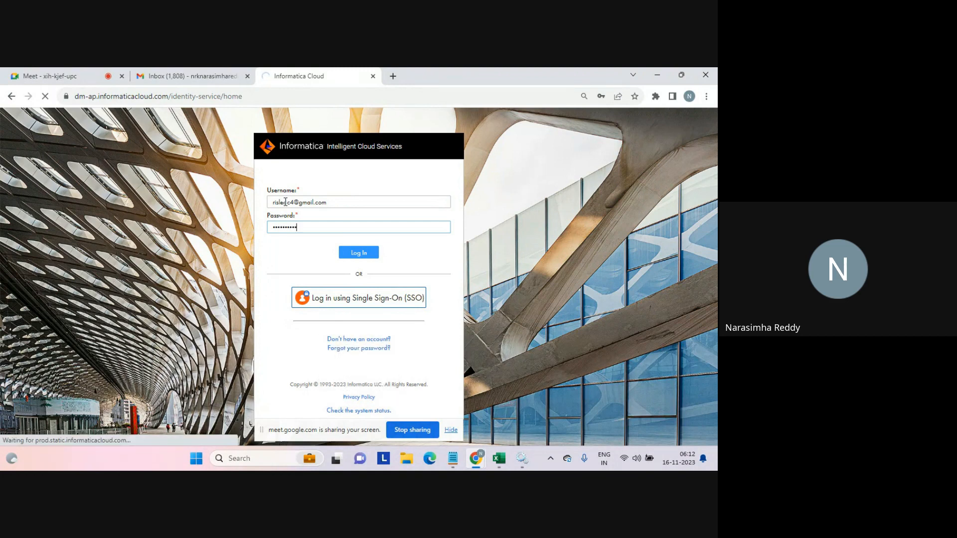
Open the Data Integration service from My Services.
left_click(59, 76)
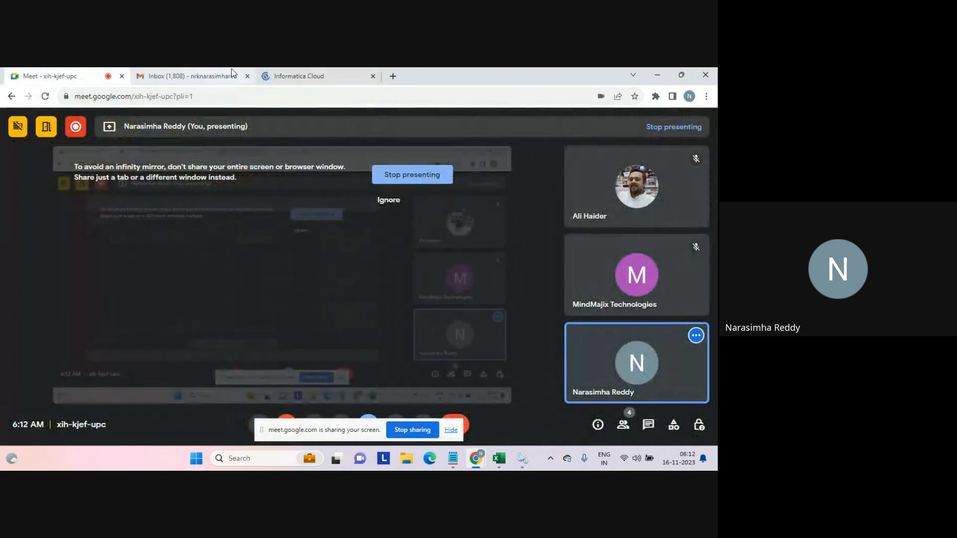
left_click(302, 78)
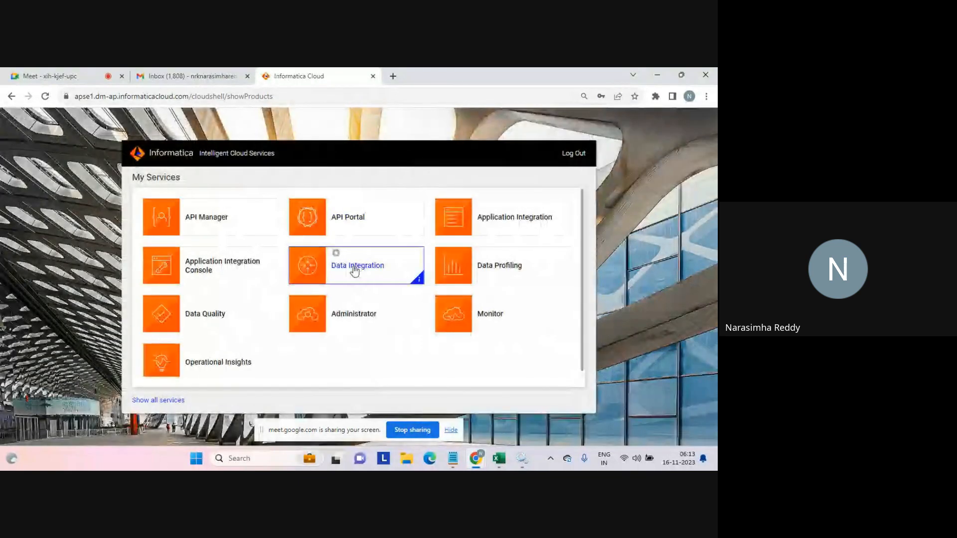
left_click(355, 270)
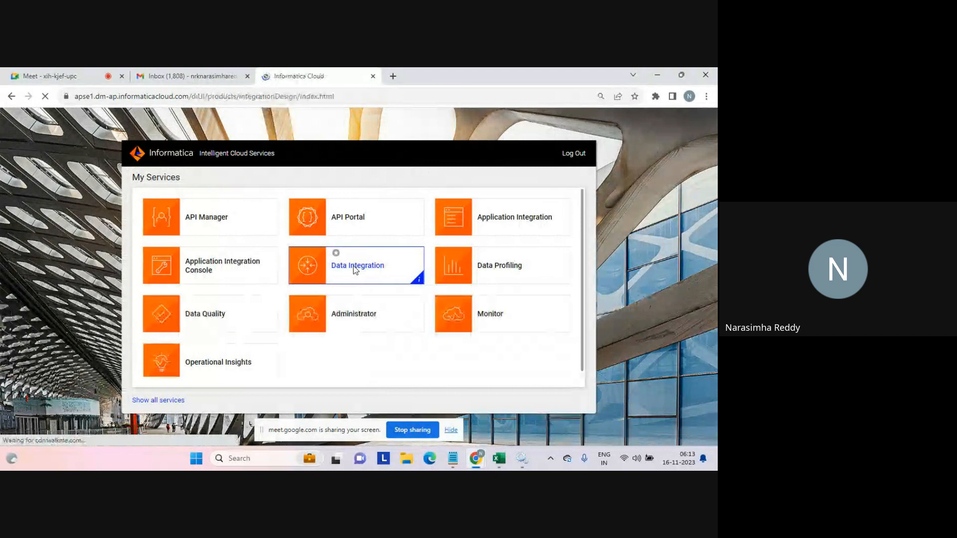
In a new tab, search for centigrade to fahrenheit conversion free web service.
left_click(392, 76)
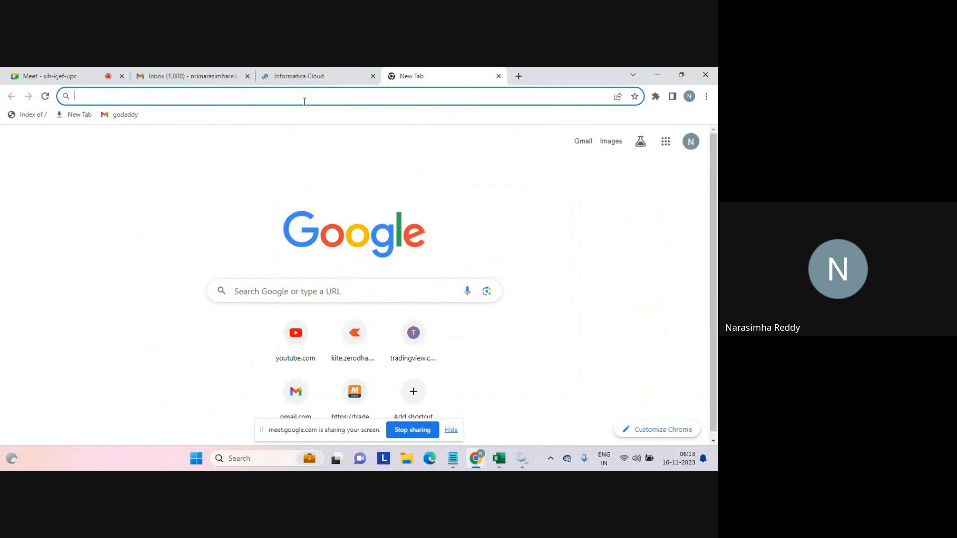
type("cent")
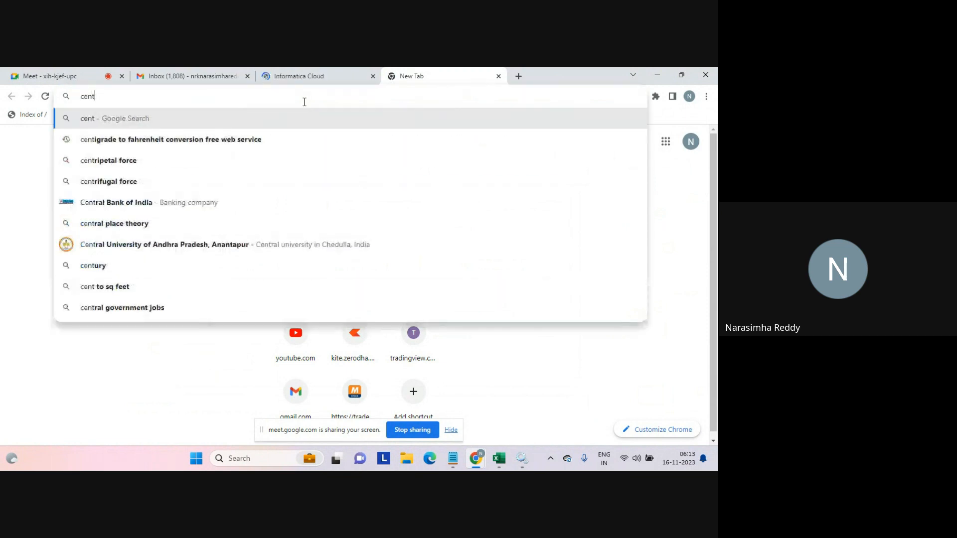
type("i")
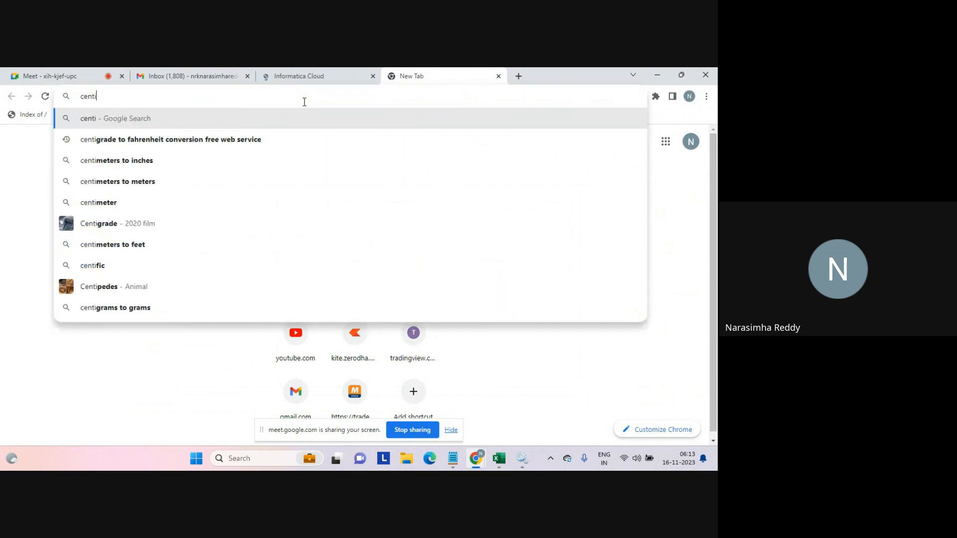
type("grade to fa")
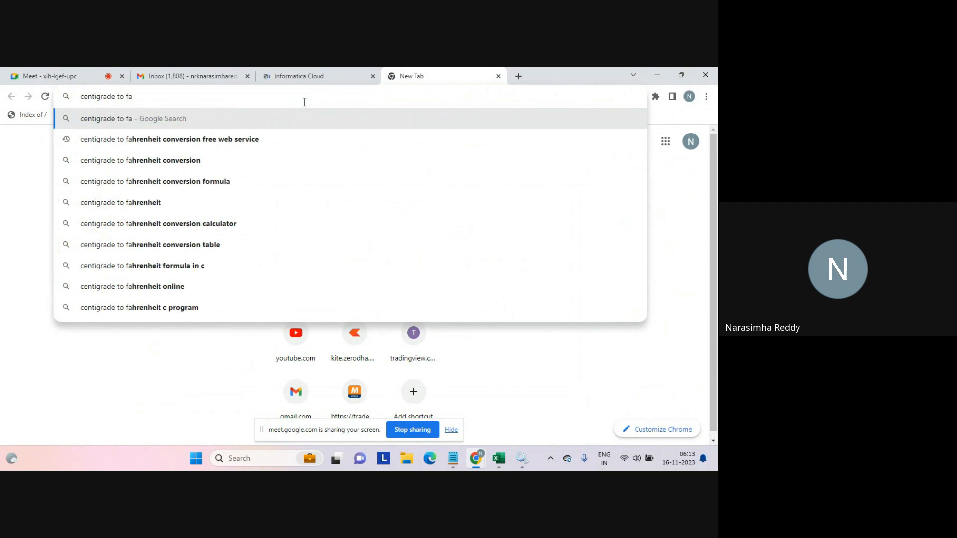
left_click(208, 139)
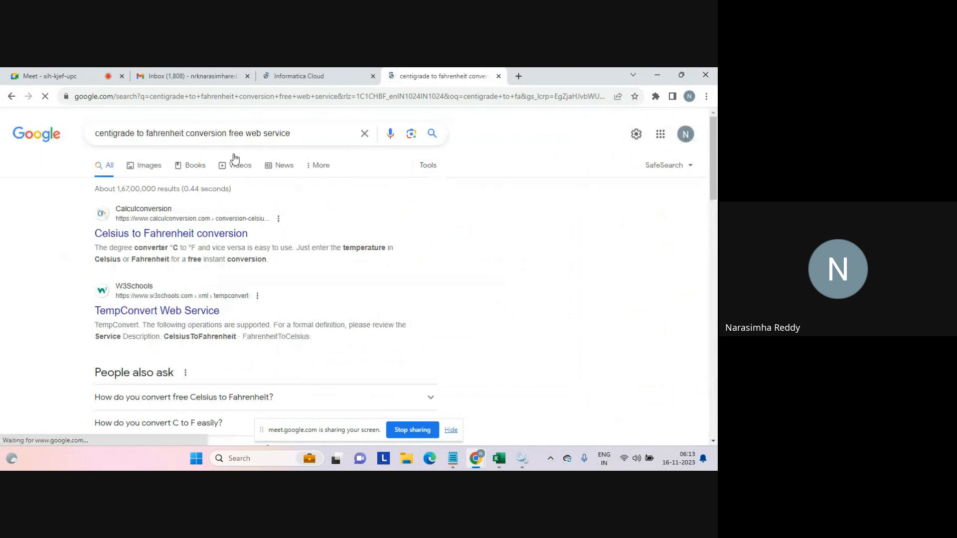
Open the W3Schools TempConvert Web Service result and its CelsiusToFahrenheit operation.
triple_click(299, 133)
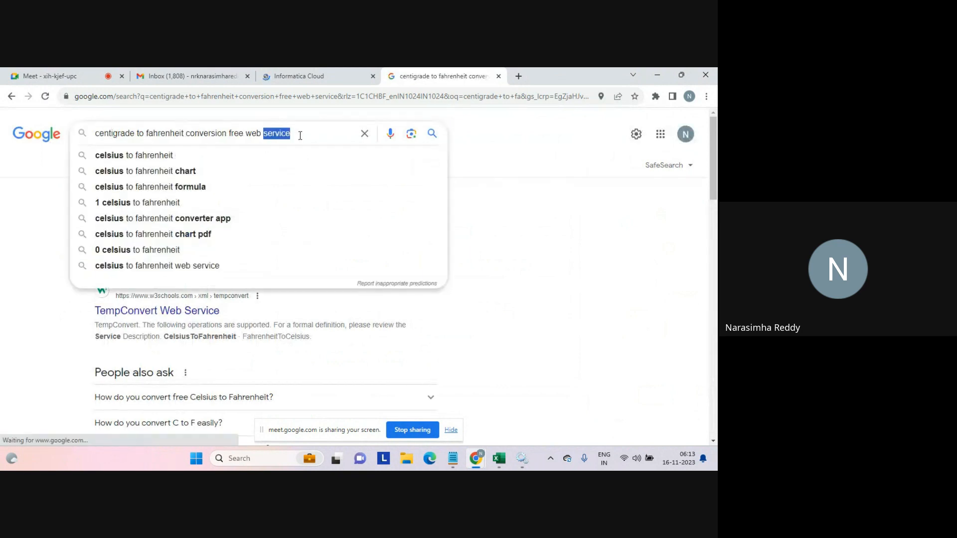
left_click(517, 160)
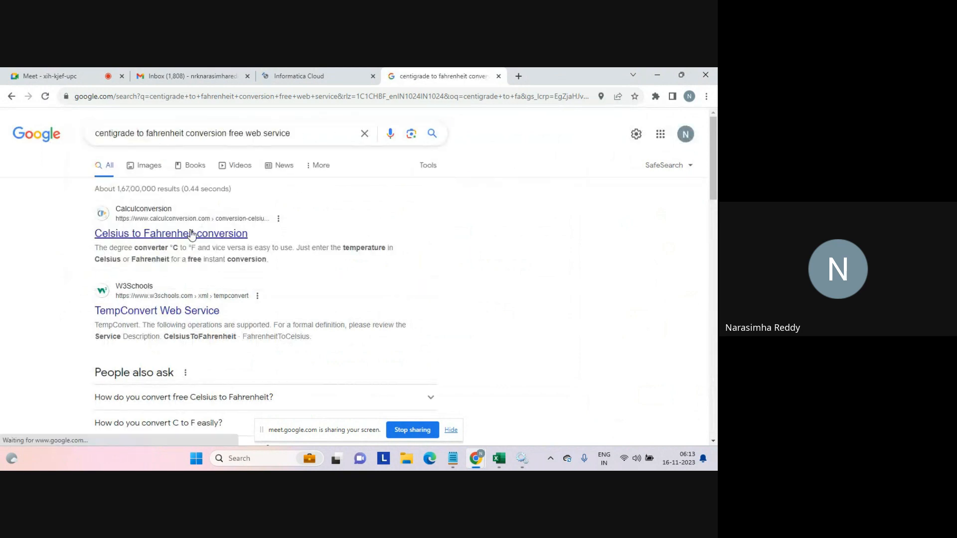
left_click(171, 311)
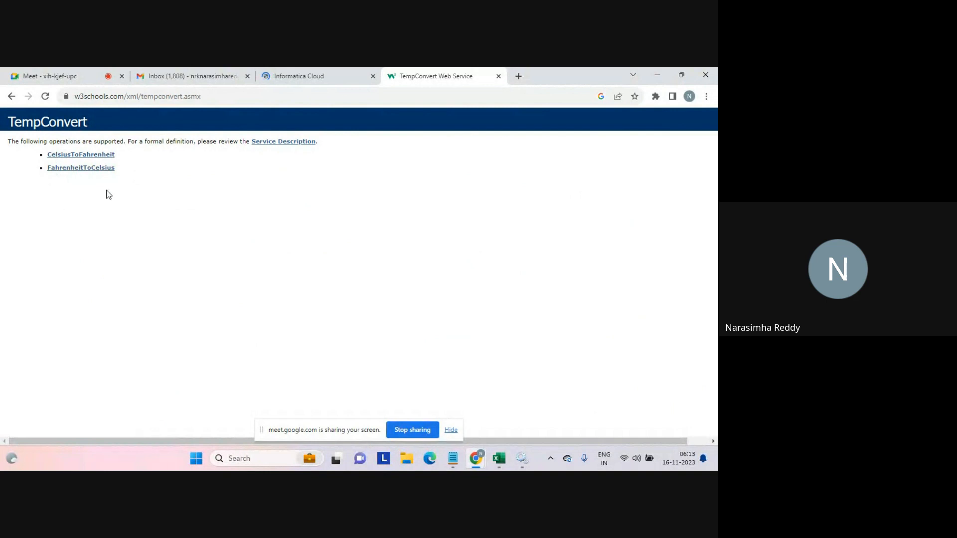
left_click(80, 155)
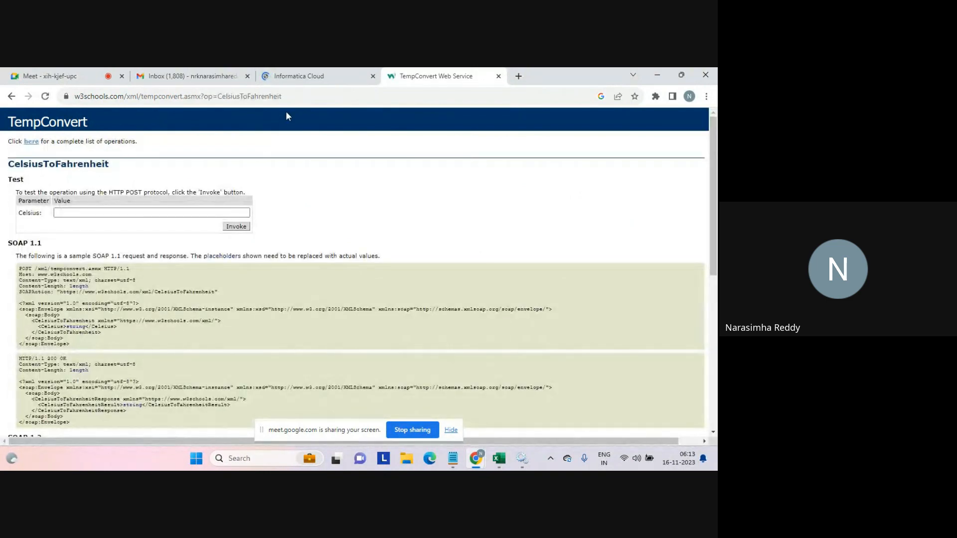
Open the service's WSDL by adding ?wsdl to the tempconvert.asmx address.
left_click(301, 99)
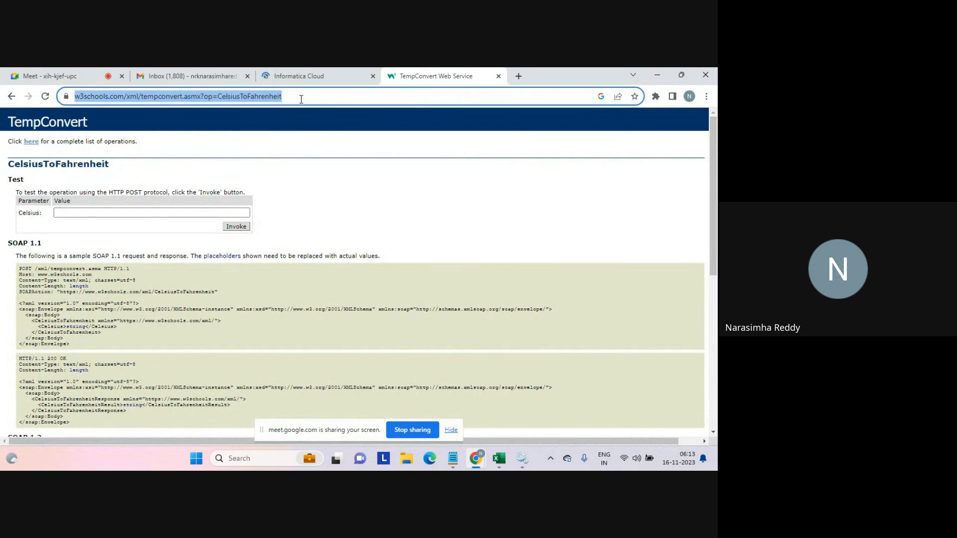
left_click(301, 99)
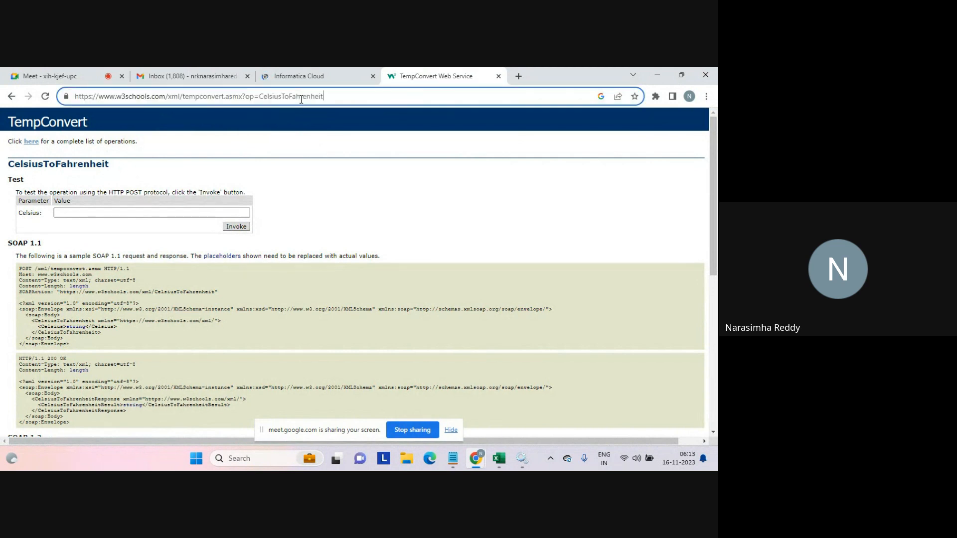
left_click(475, 458)
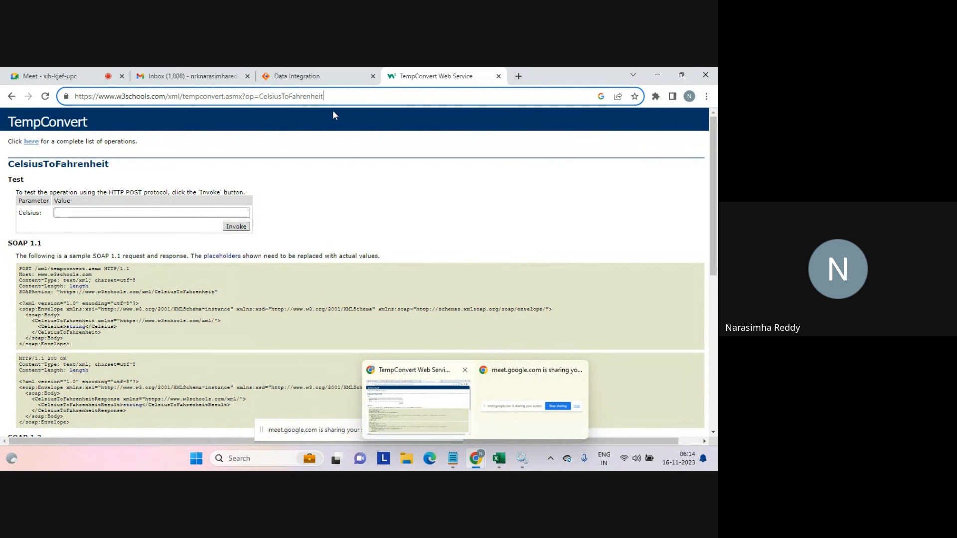
left_click_drag(332, 97, 248, 100)
type("wsd")
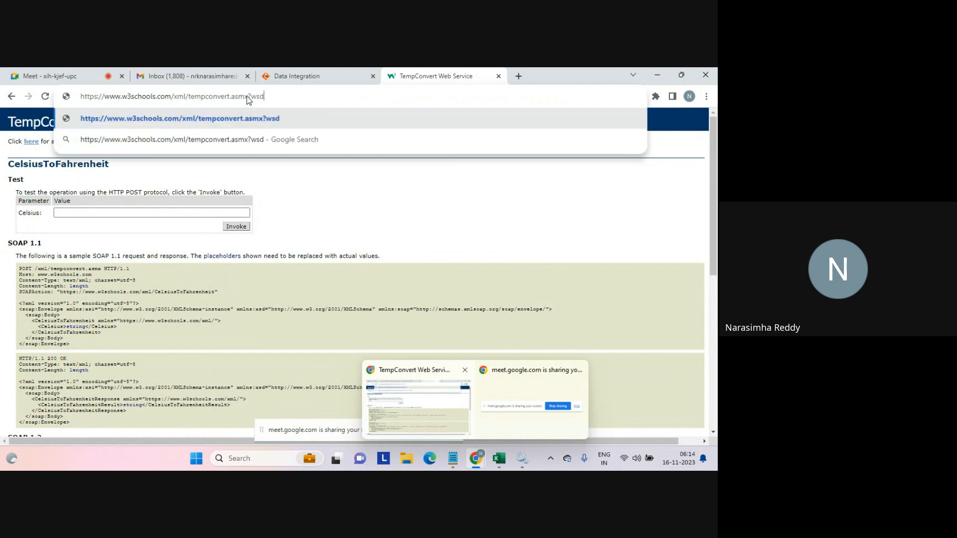
type("l")
key("Return")
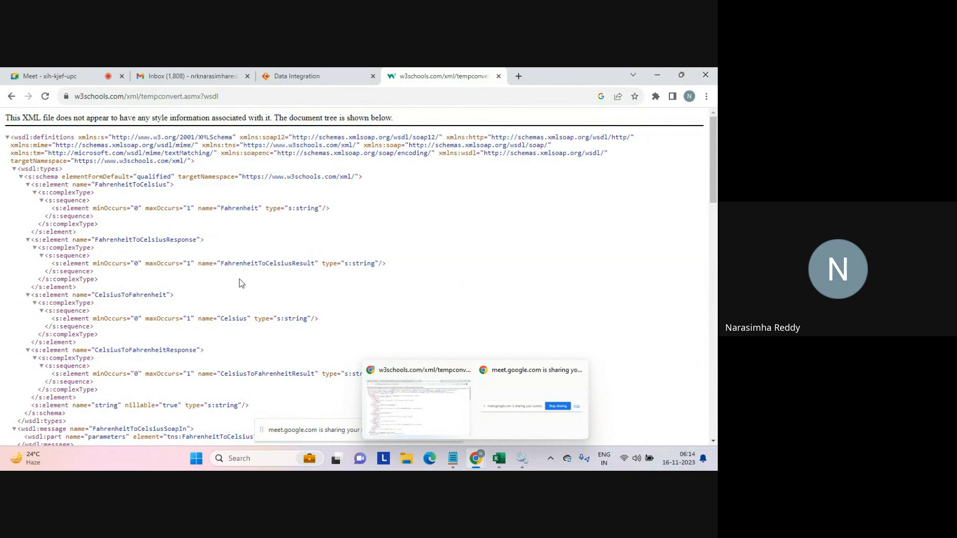
Examine the CelsiusToFahrenheit and CelsiusToFahrenheitResponse element definitions in the WSDL schema.
double_click(134, 295)
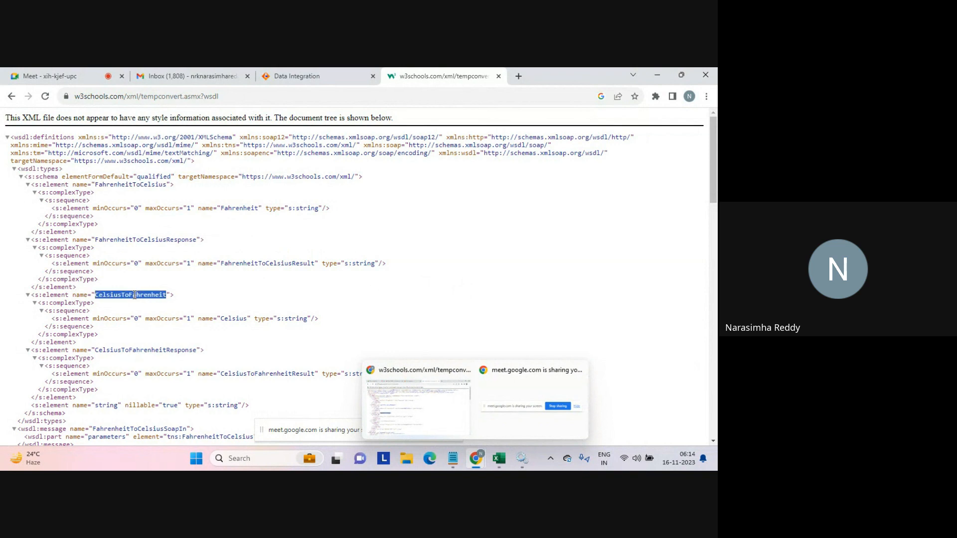
double_click(143, 349)
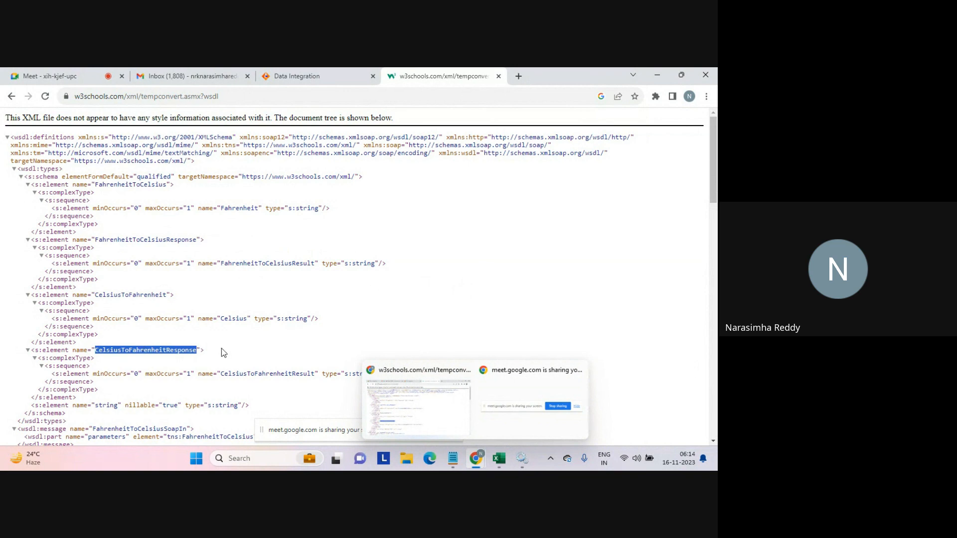
left_click(376, 340)
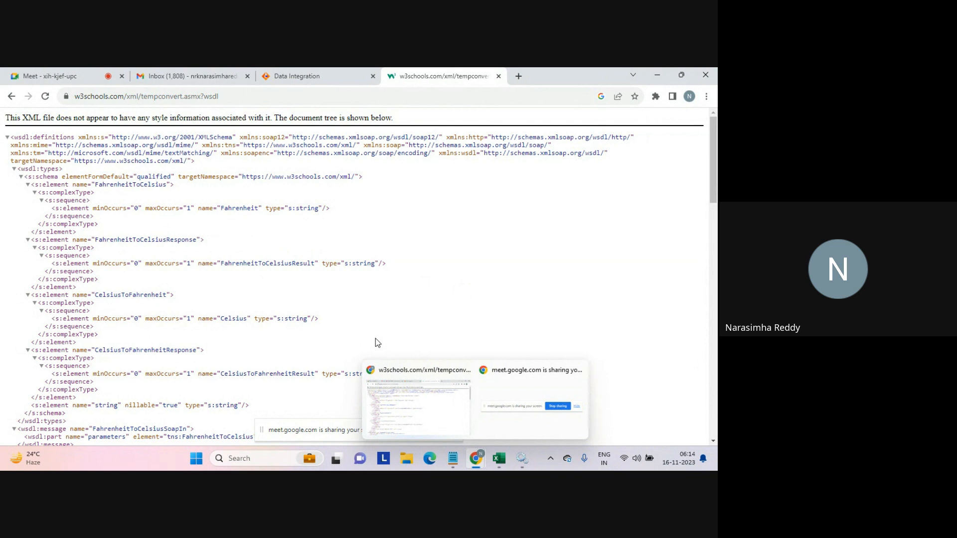
double_click(144, 295)
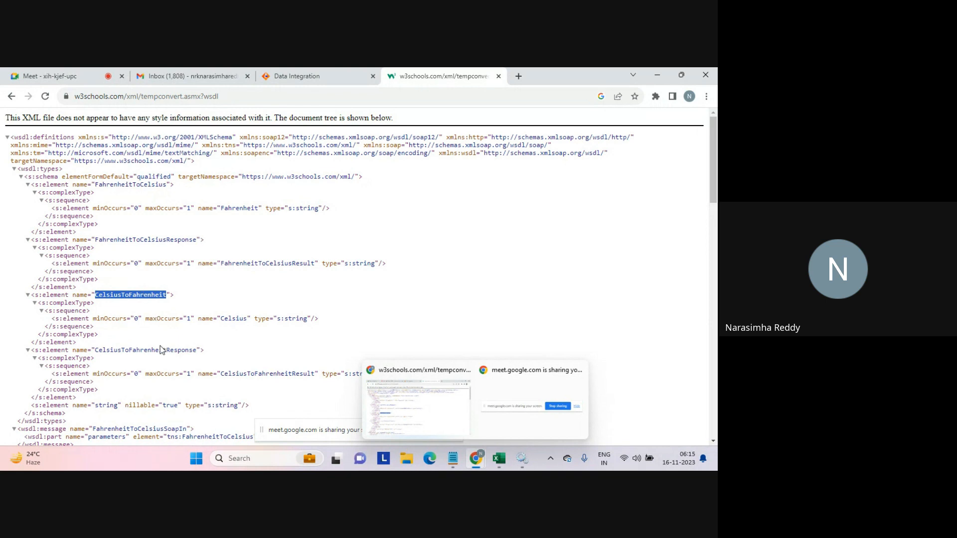
double_click(154, 349)
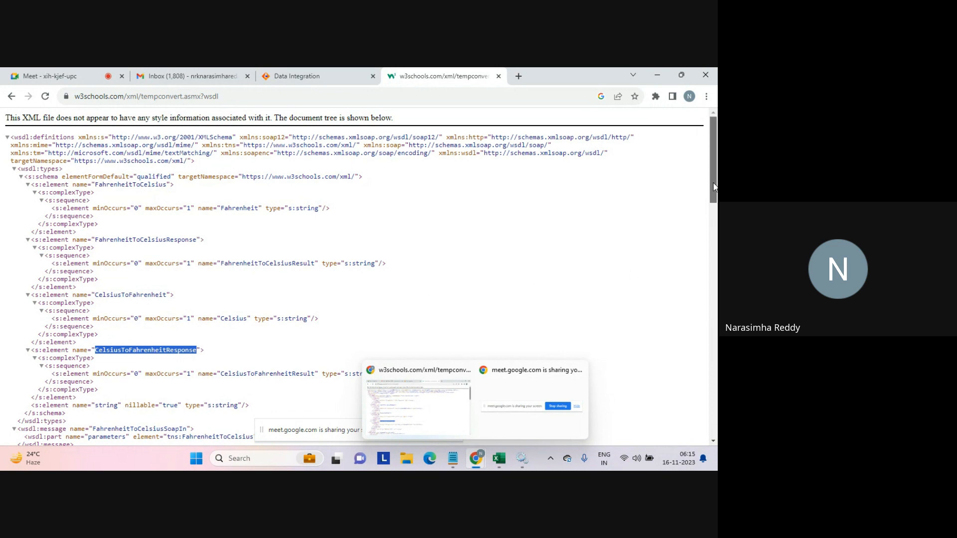
left_click_drag(714, 187, 705, 213)
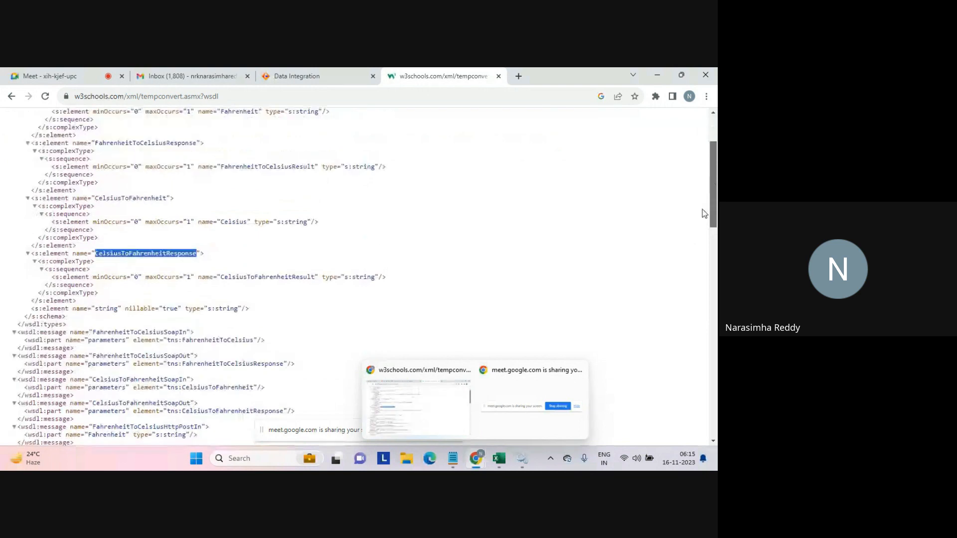
scroll(208, 264, "down", 2)
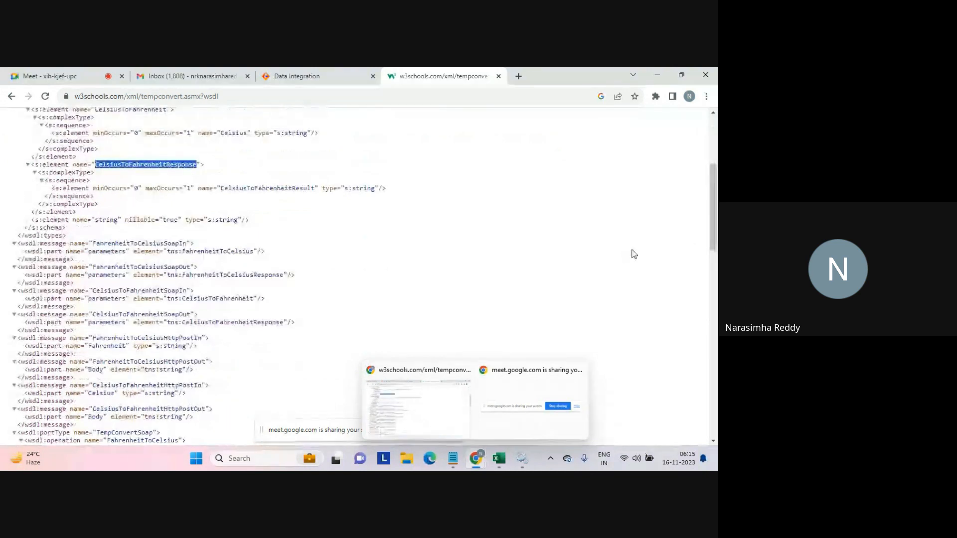
left_click_drag(714, 226, 703, 270)
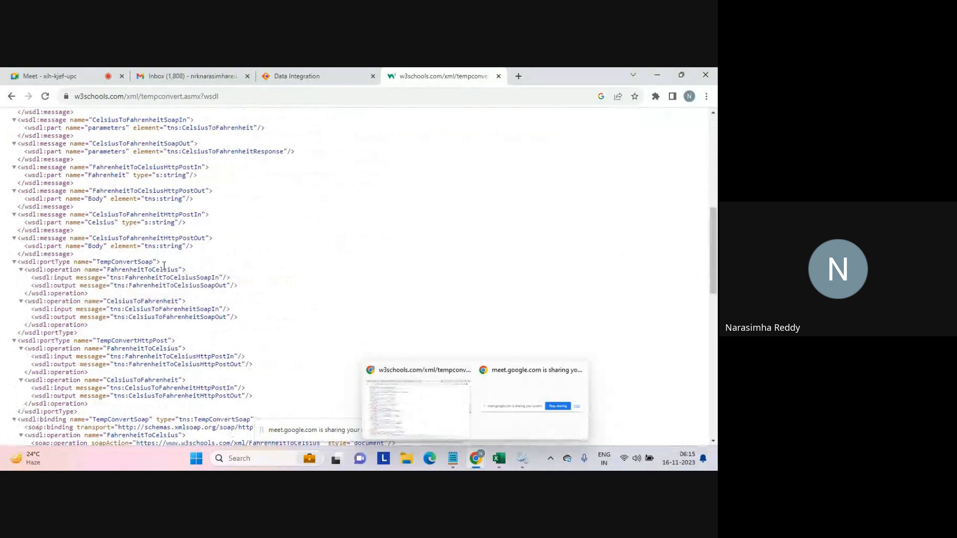
Examine the WSDL messages, port types, bindings and service sections for the conversion operations.
double_click(131, 263)
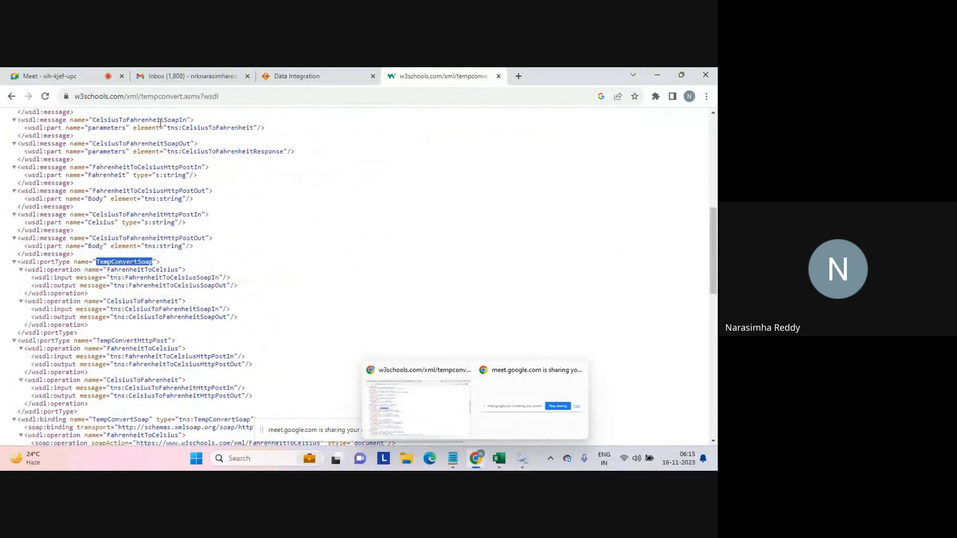
double_click(160, 120)
double_click(153, 143)
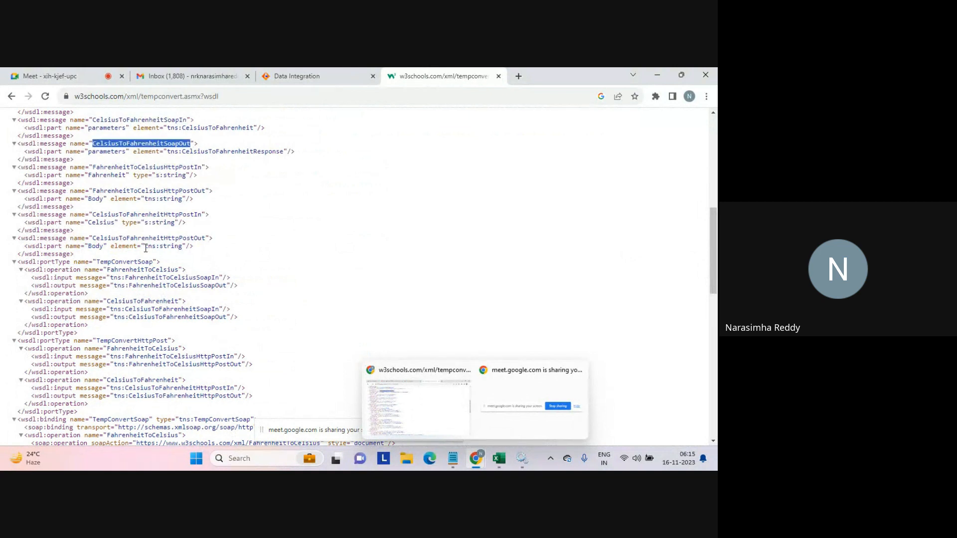
double_click(162, 191)
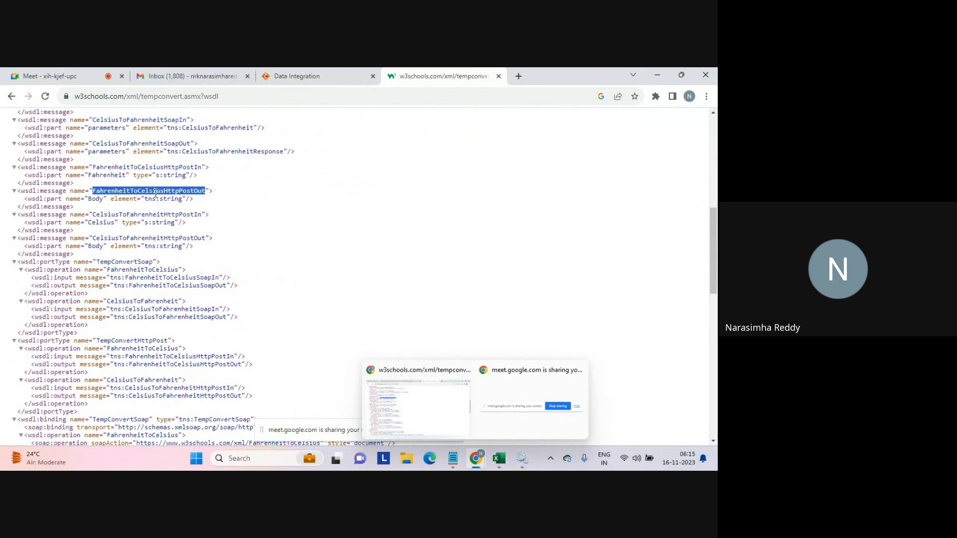
double_click(138, 341)
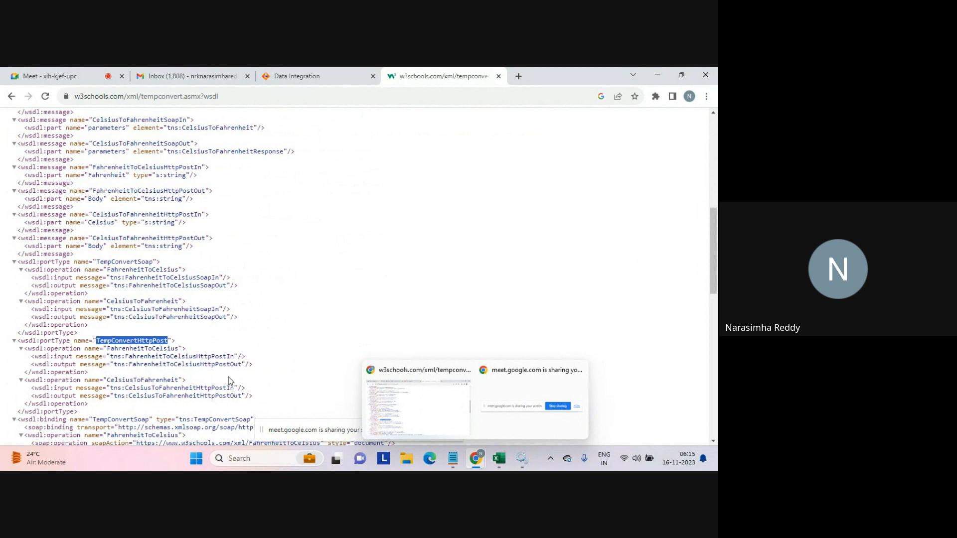
double_click(207, 388)
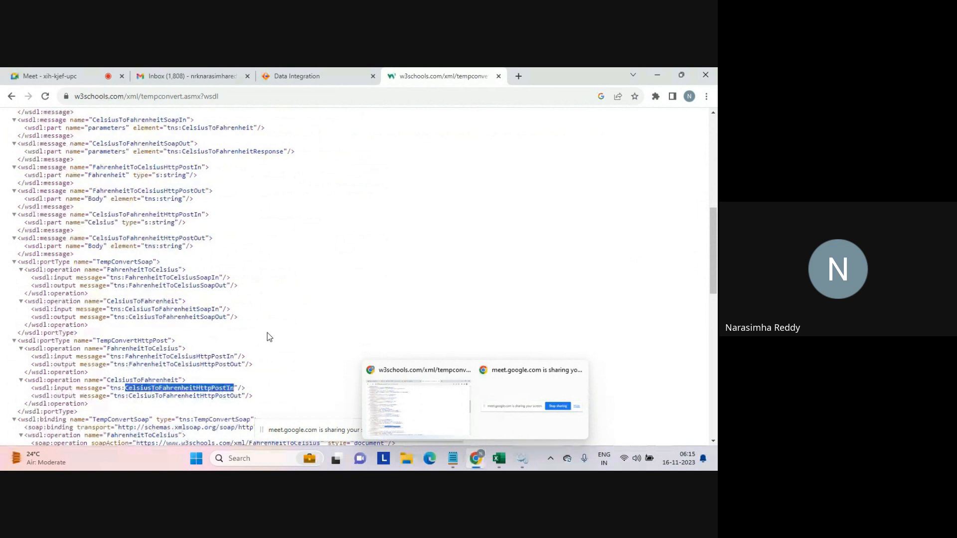
left_click_drag(716, 256, 692, 388)
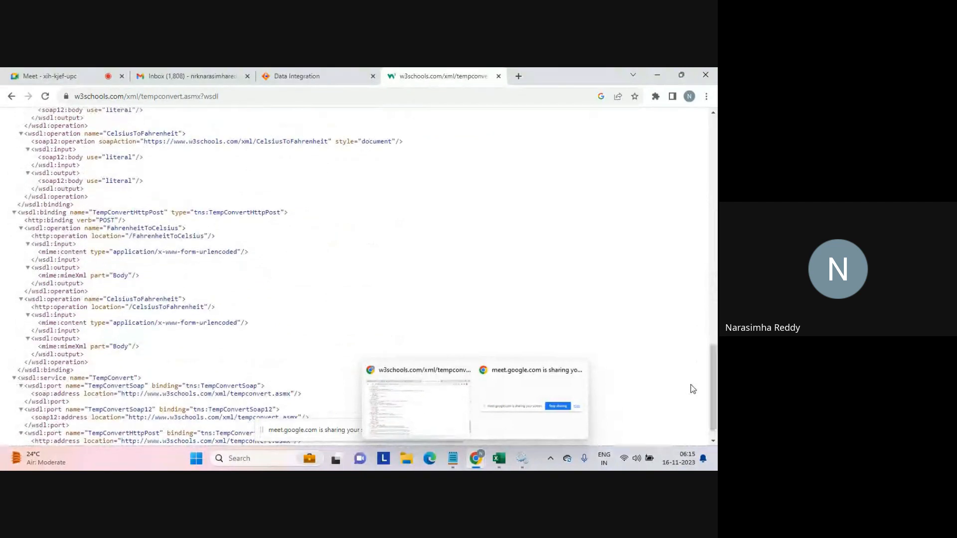
In Data Integration, create a new Business Services component asset.
left_click(269, 99)
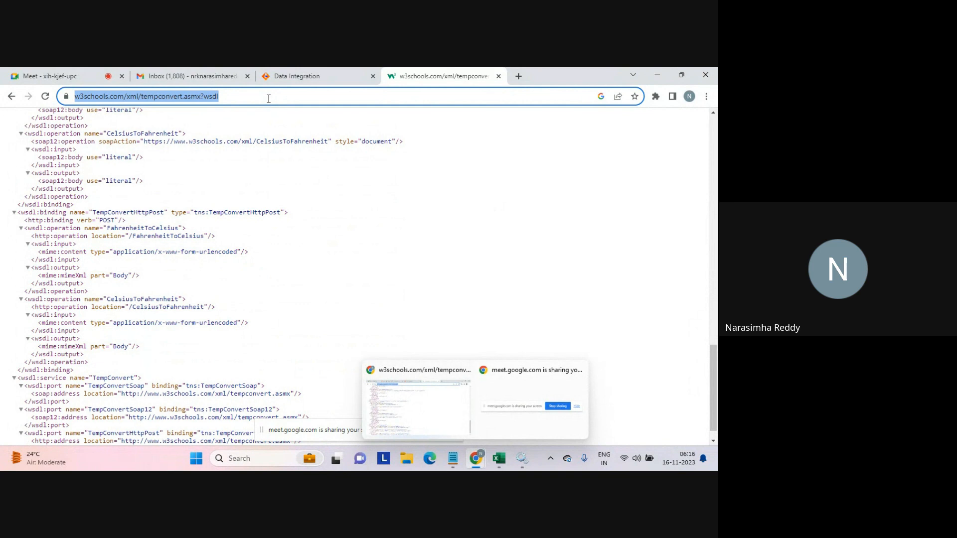
left_click(309, 76)
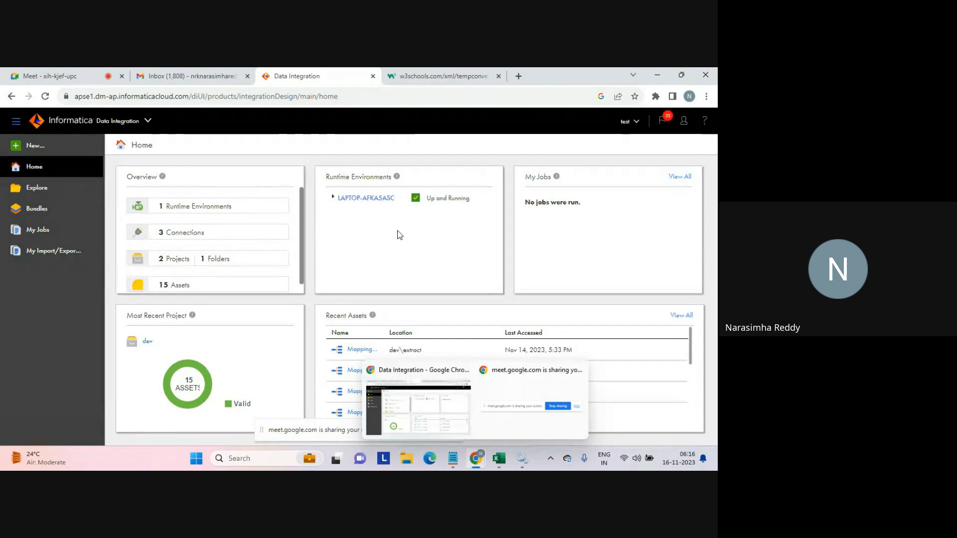
left_click(35, 146)
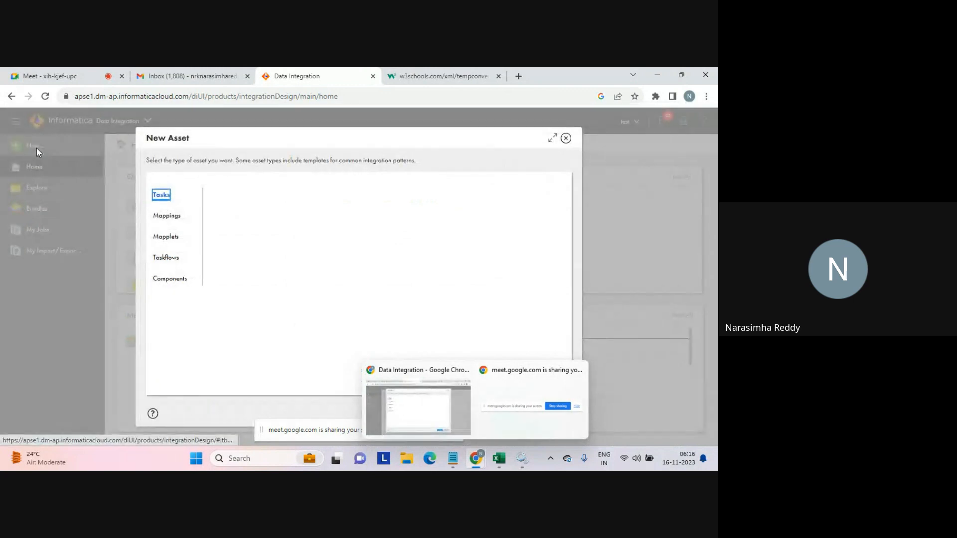
left_click(170, 281)
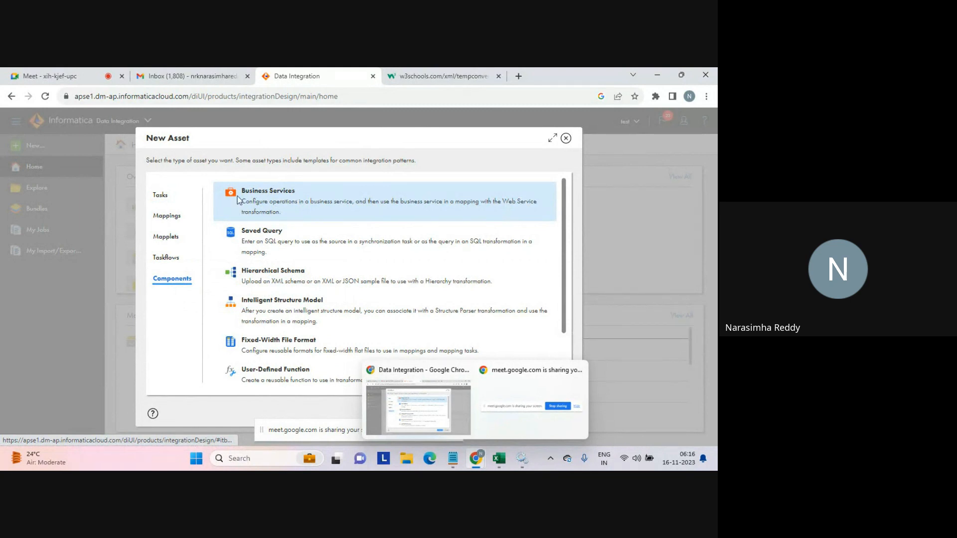
left_click_drag(242, 191, 418, 211)
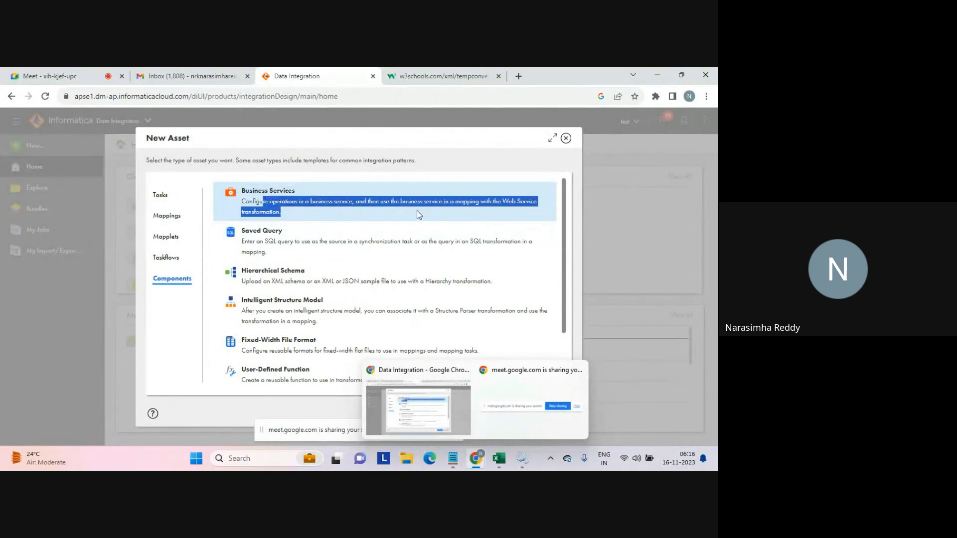
double_click(288, 201)
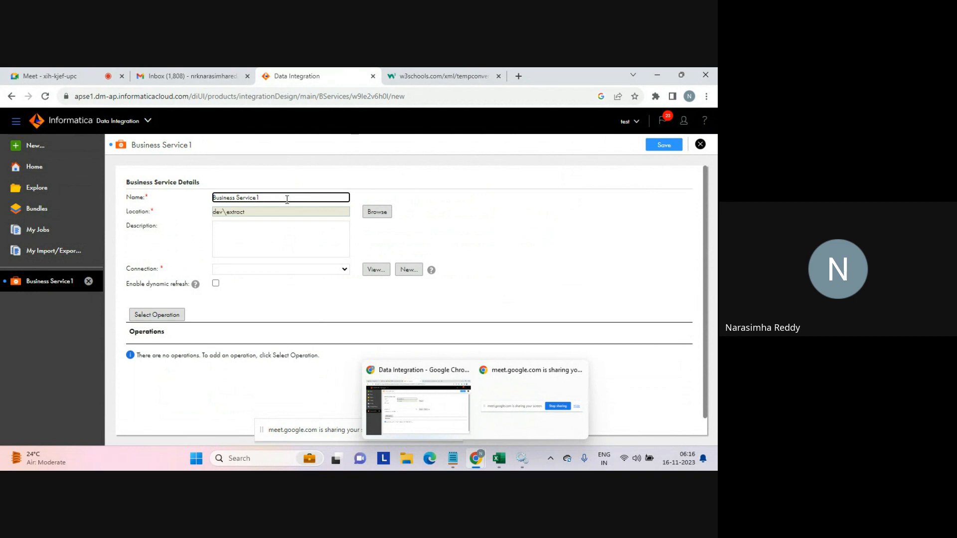
Name the business service Business Service_f2c_conversion.
key("BackSpace")
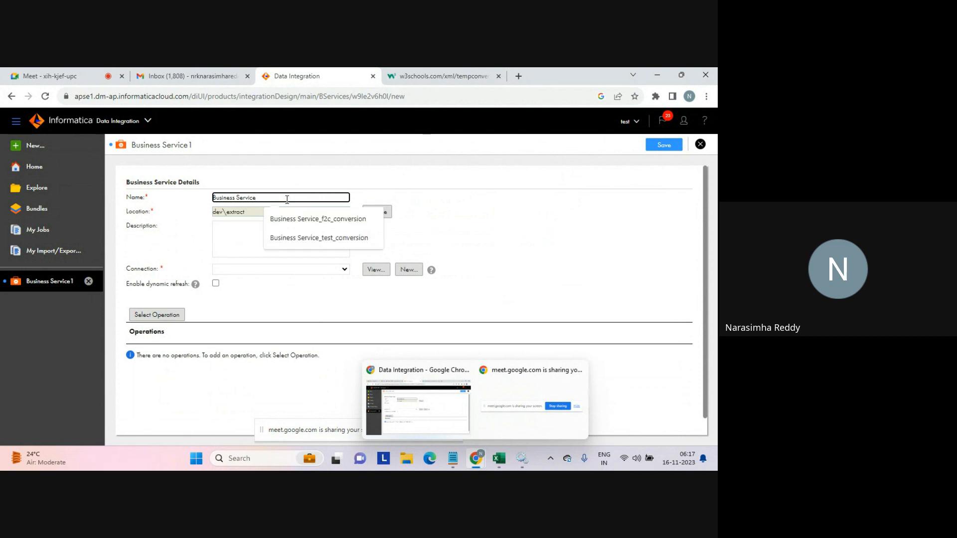
left_click(319, 226)
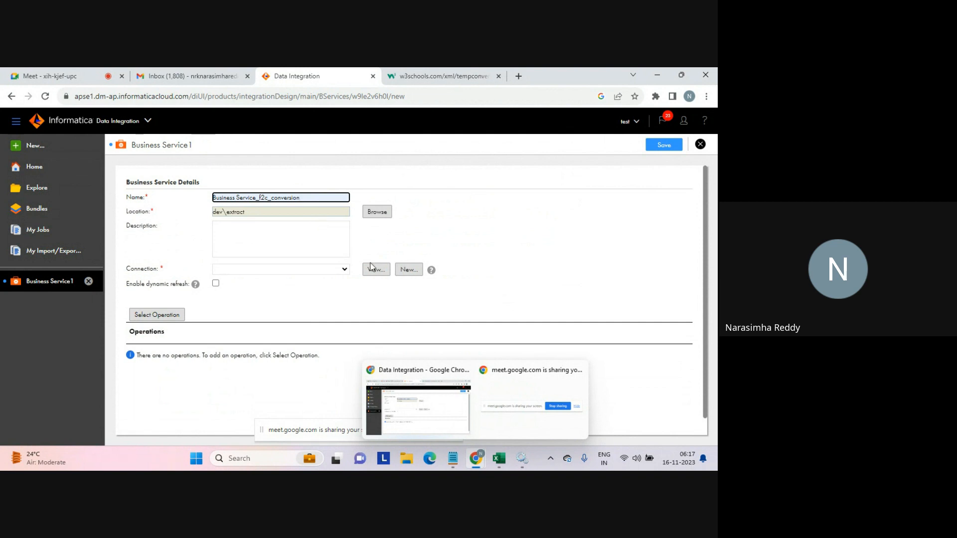
Start a new connection named web_connection with the description web_connection.
left_click(408, 270)
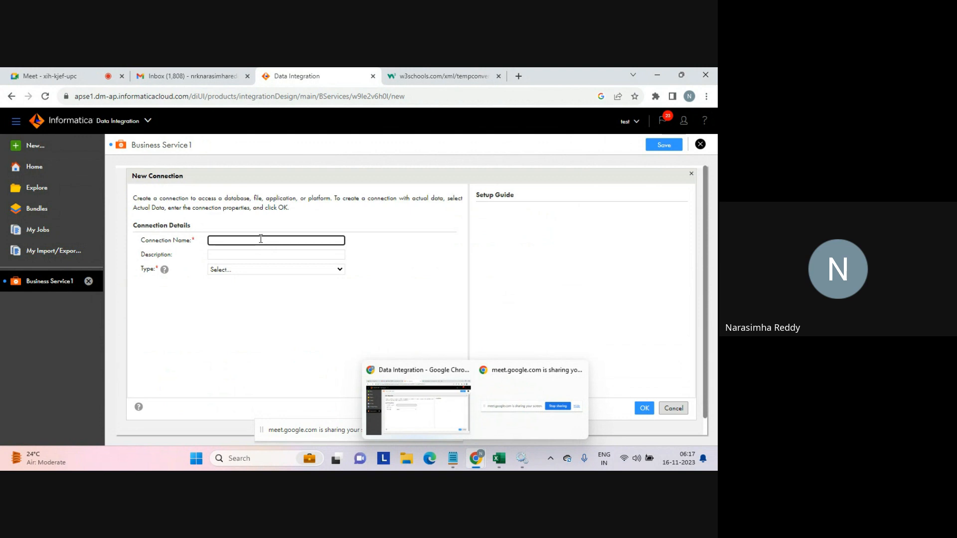
type("web_connection")
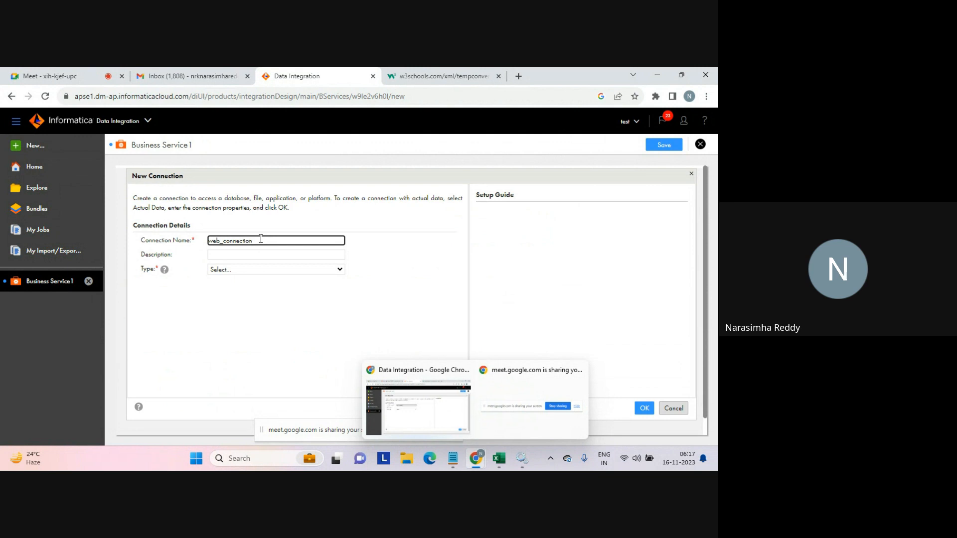
double_click(259, 238)
key("ctrl+c")
key("Tab")
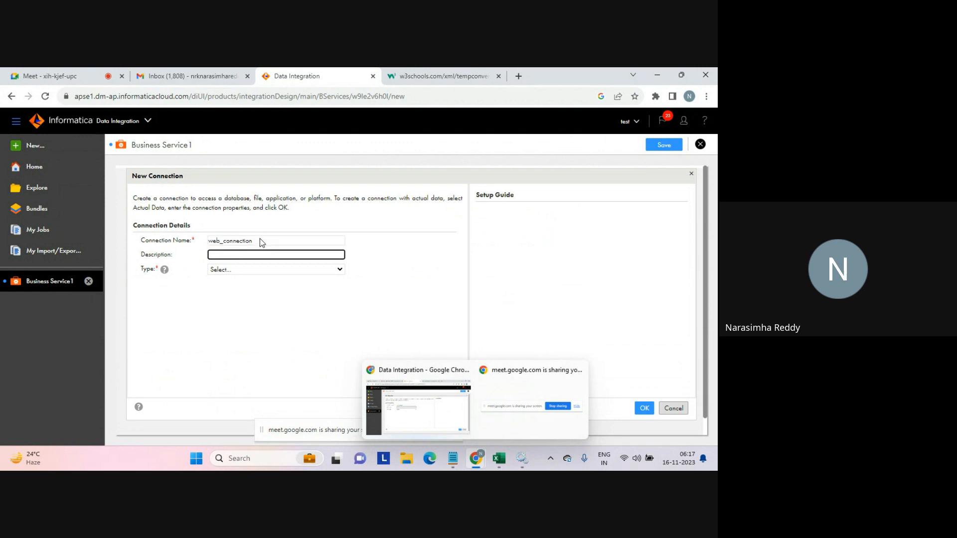
key("ctrl+v")
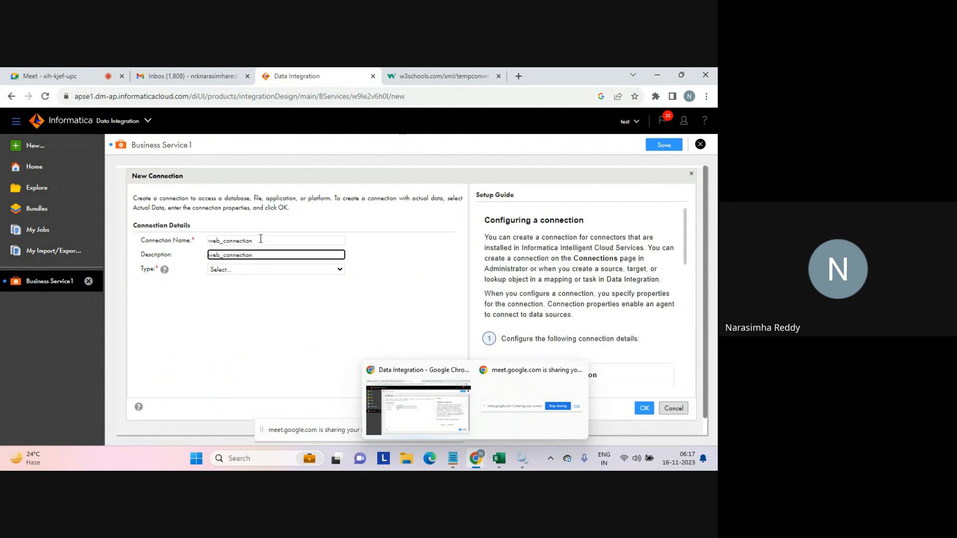
Set the connection type to WSConsumer (Informatica) and the runtime environment to LAPTOP-AFKA5ASC.
left_click(286, 270)
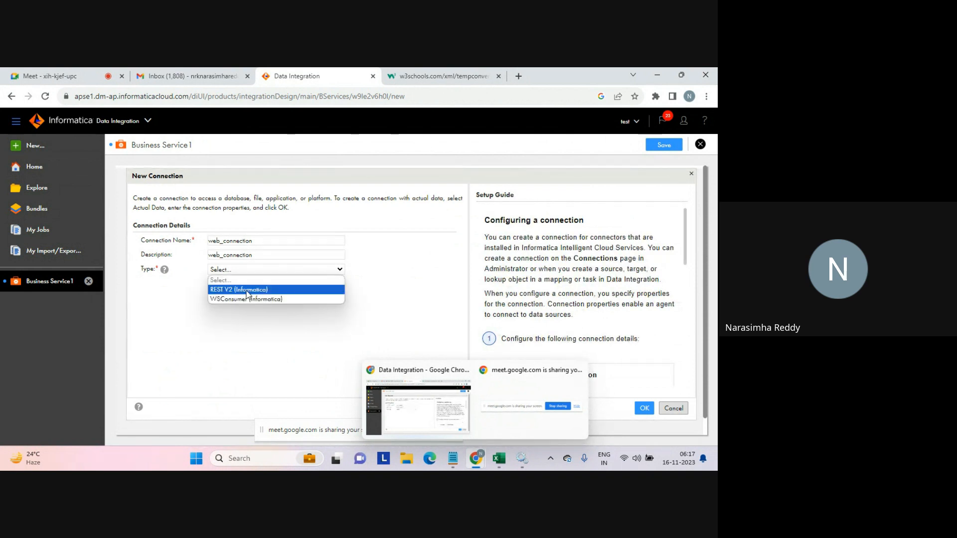
left_click(232, 299)
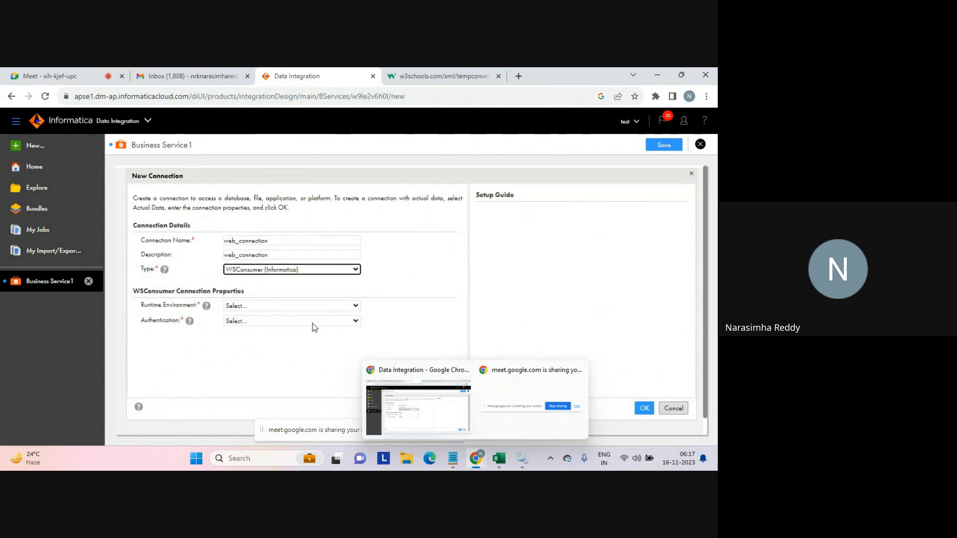
left_click(329, 306)
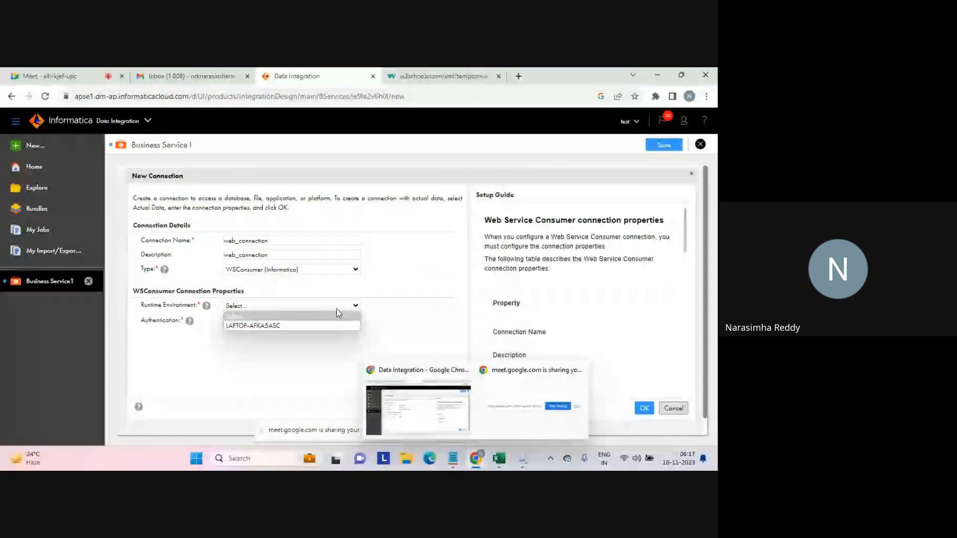
left_click(270, 326)
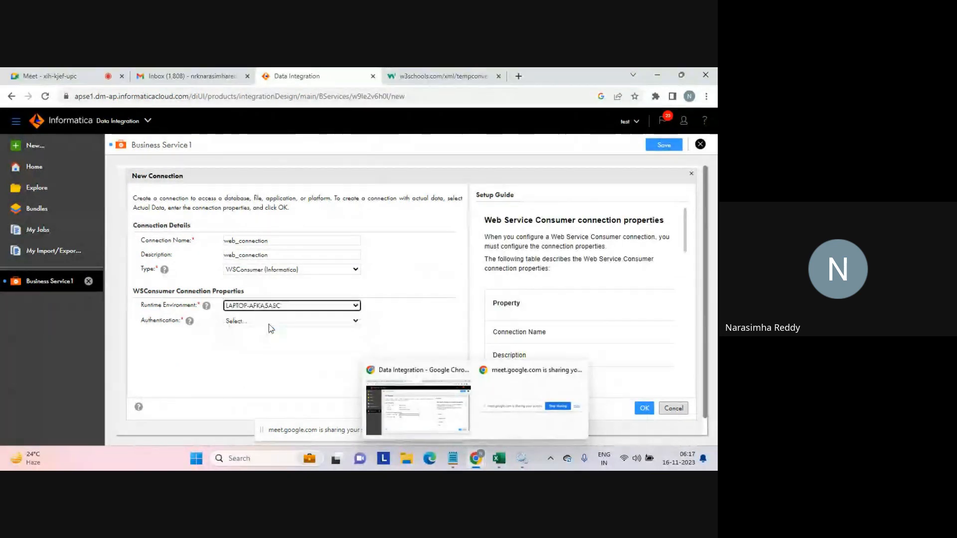
Set the connection's authentication to Other Authentication.
left_click(269, 323)
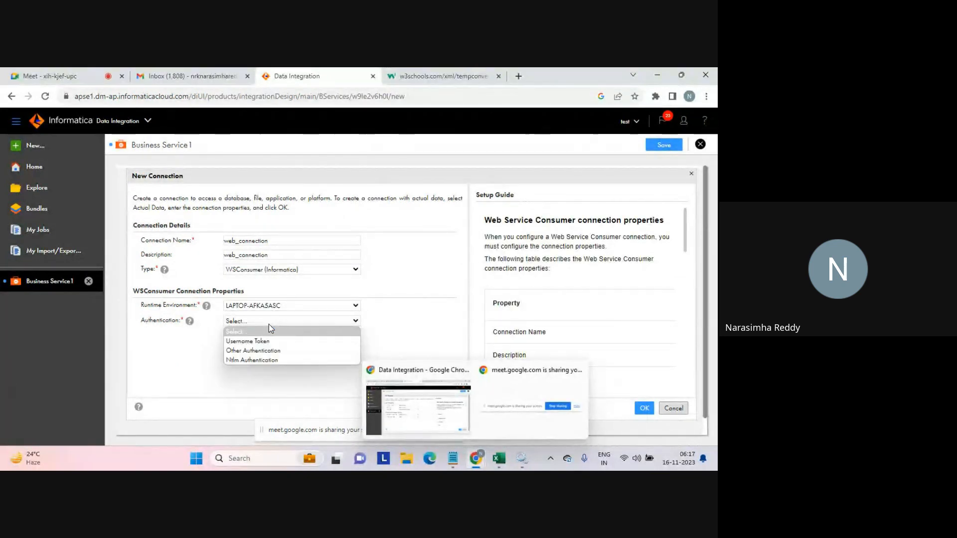
left_click(253, 351)
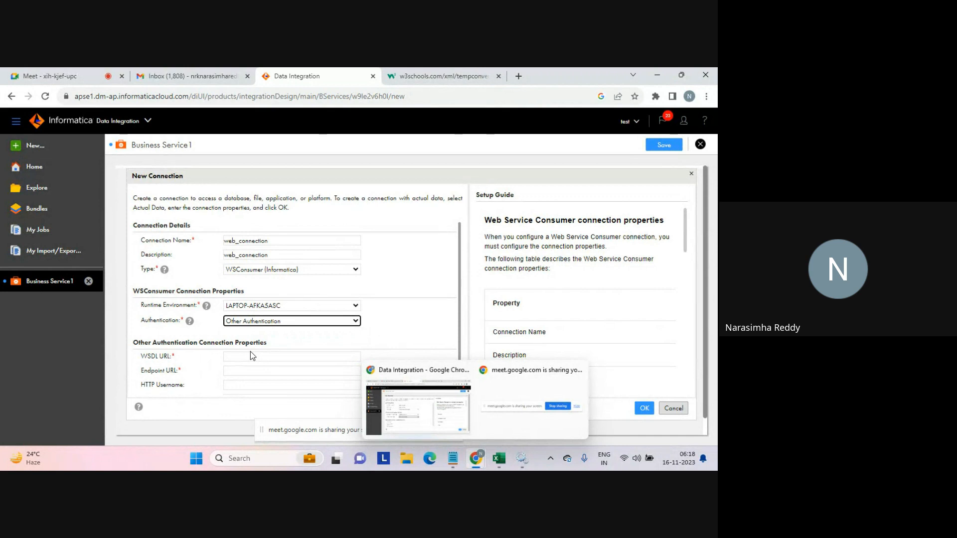
left_click(420, 79)
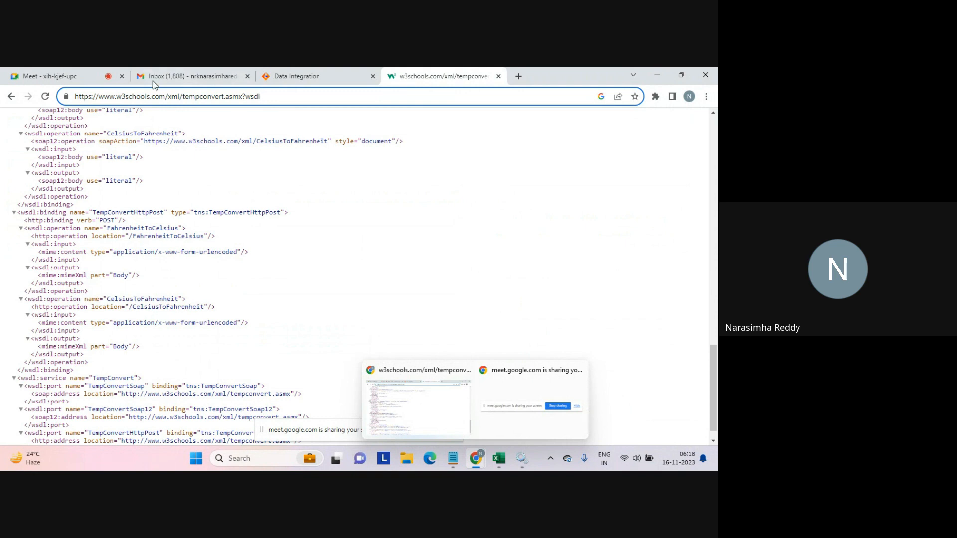
left_click(75, 75)
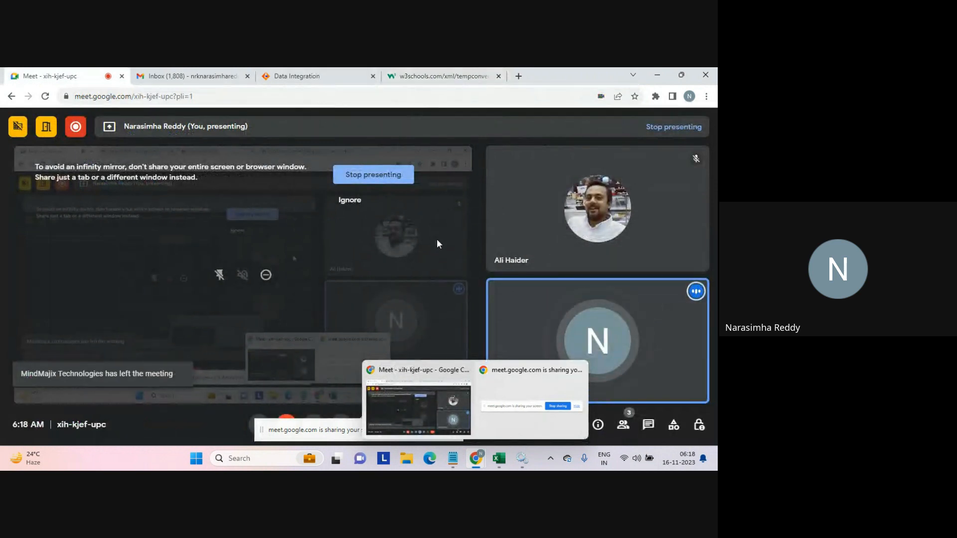
left_click(328, 77)
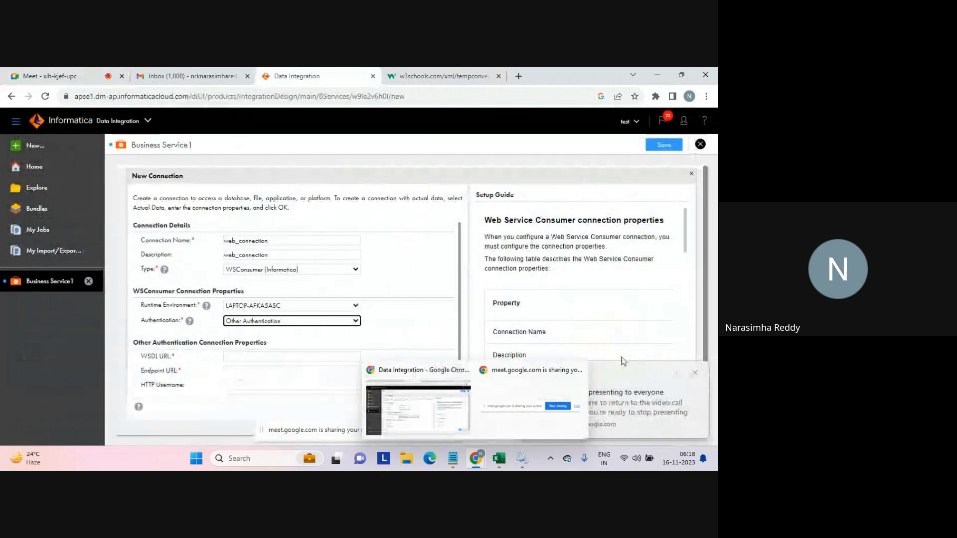
left_click(696, 373)
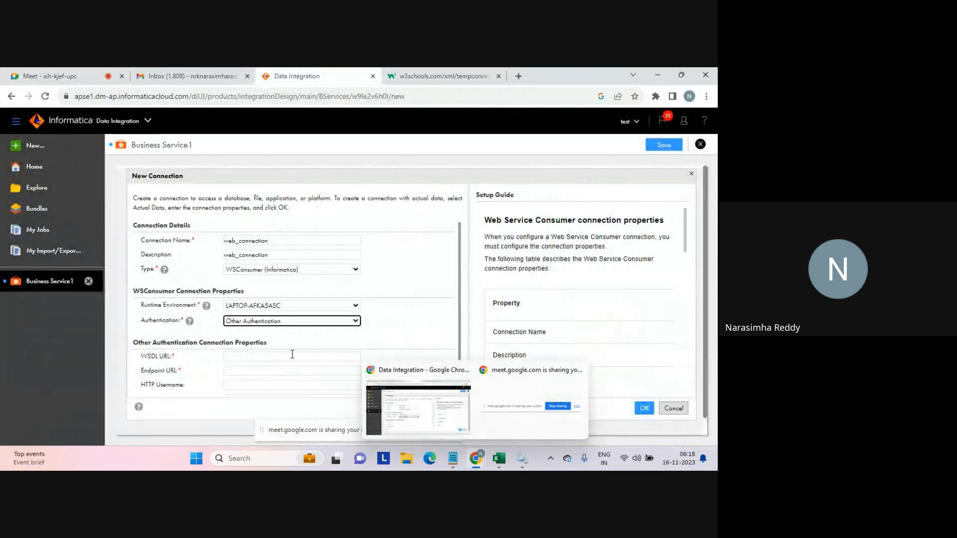
Copy the W3Schools tempconvert.asmx?wsdl address and paste it as the connection's WSDL URL.
left_click(429, 76)
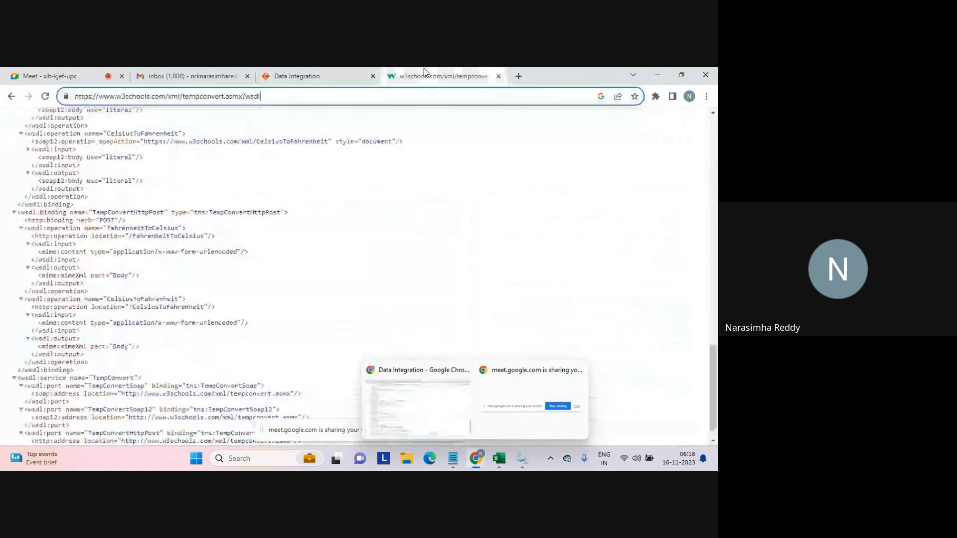
left_click(311, 98)
key("ctrl+c")
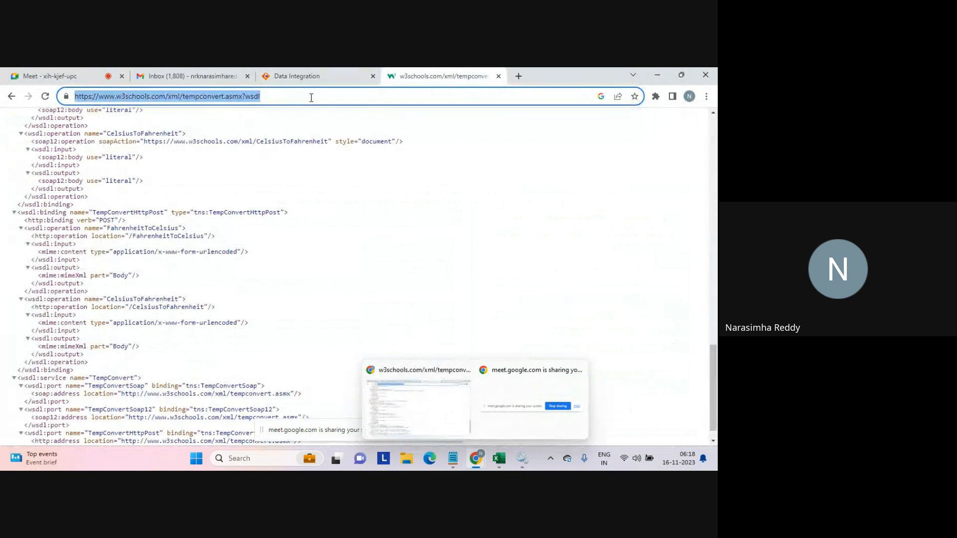
left_click(297, 76)
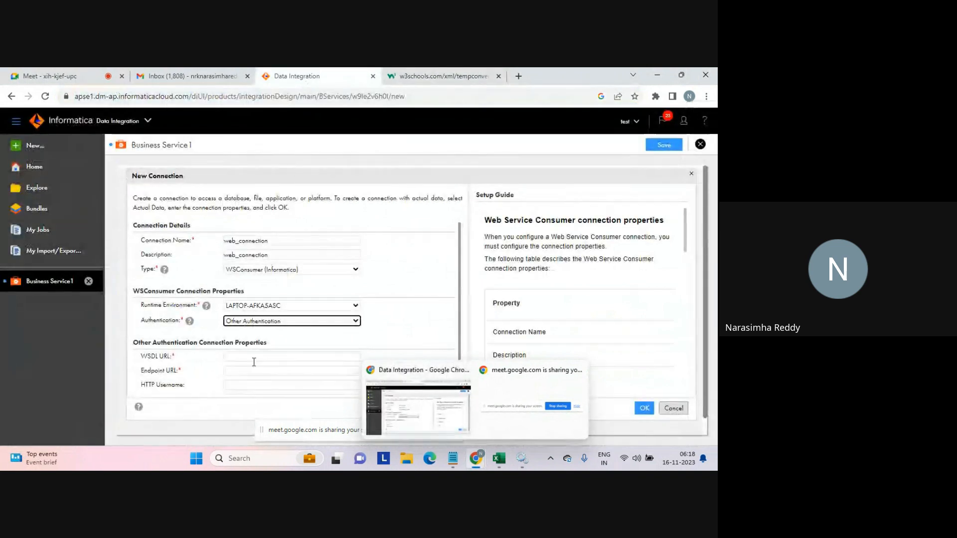
left_click(235, 359)
key("ctrl+v")
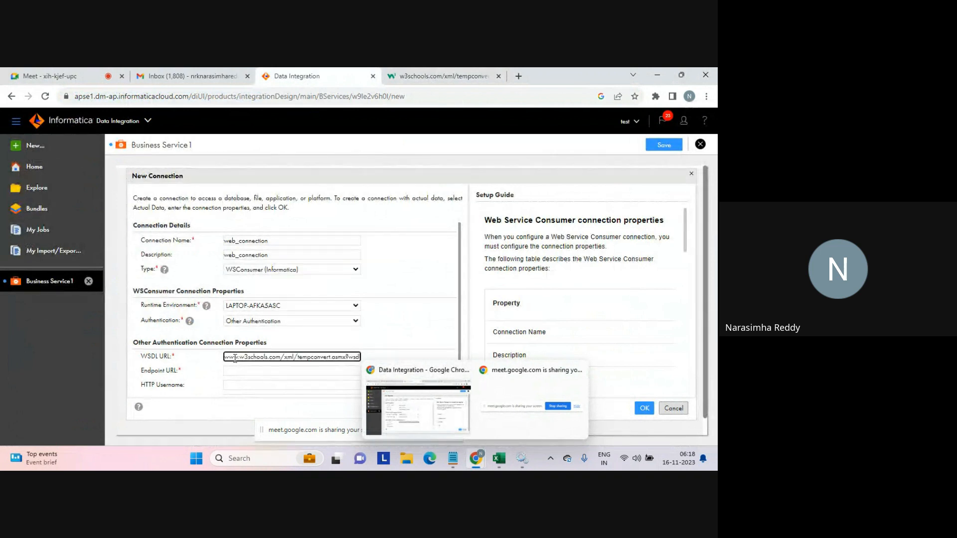
Paste the same tempconvert address as the endpoint URL and save the new connection.
left_click(231, 372)
key("ctrl+v")
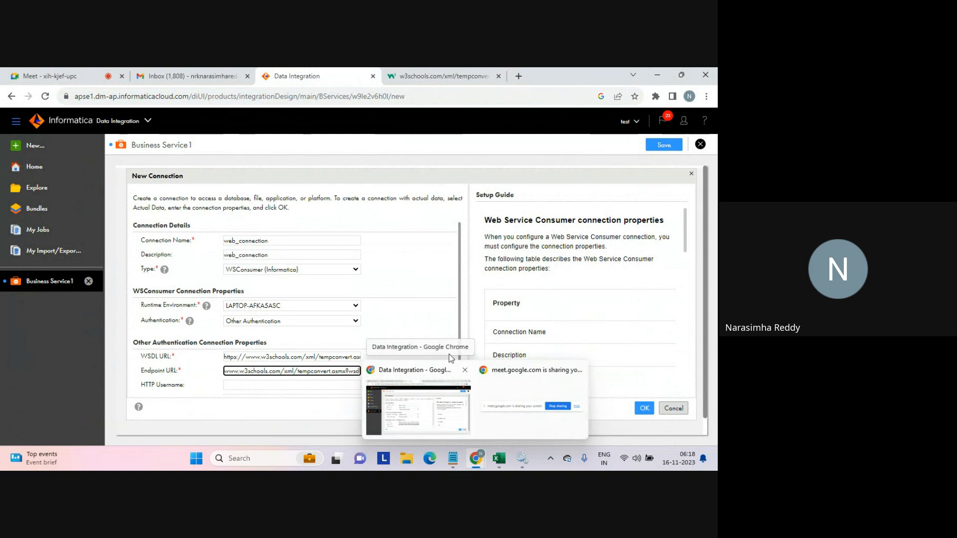
left_click(420, 324)
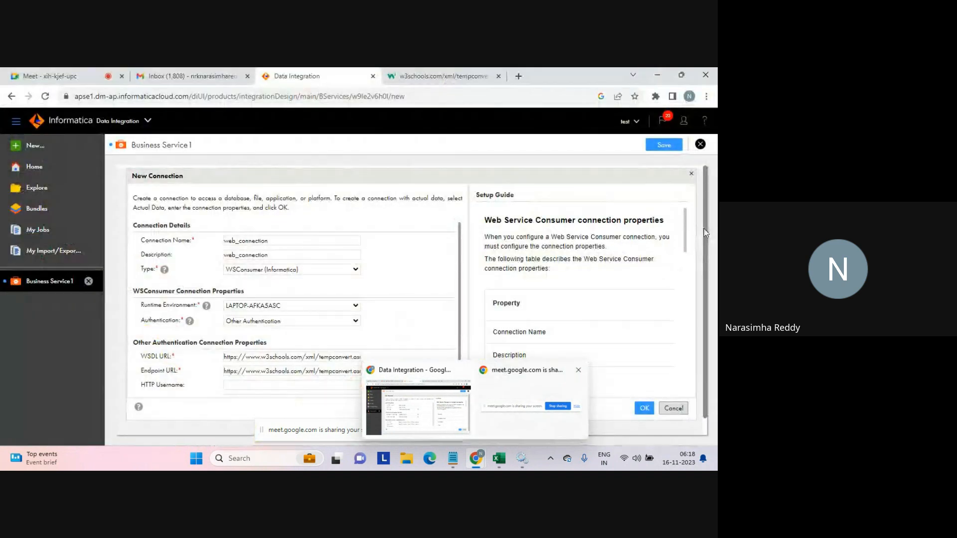
left_click_drag(704, 235, 705, 311)
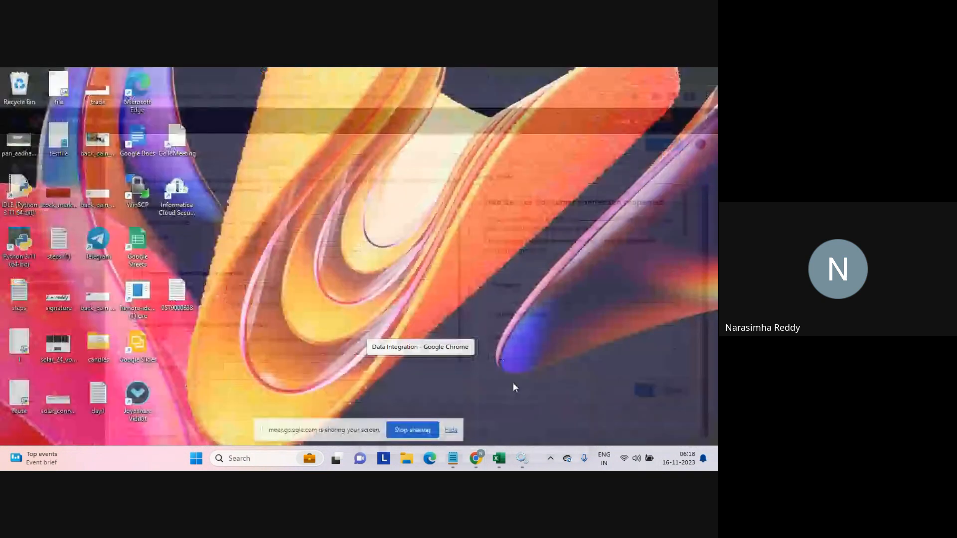
left_click(513, 382)
left_click(451, 430)
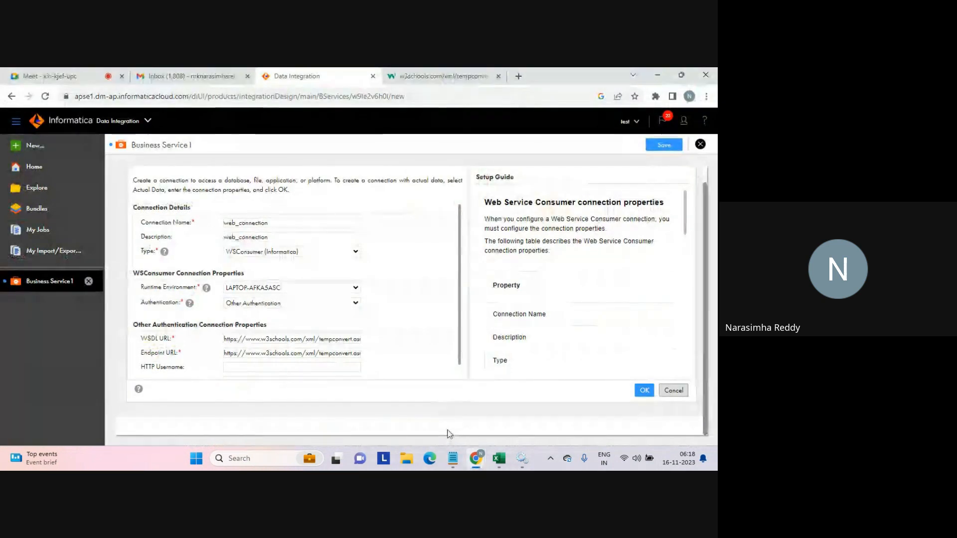
scroll(458, 382, "down", 1)
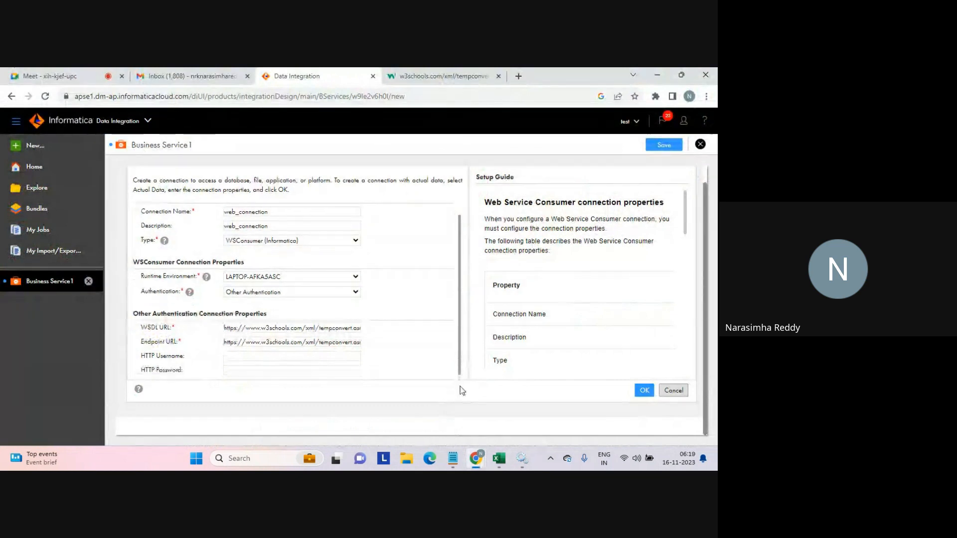
left_click(644, 391)
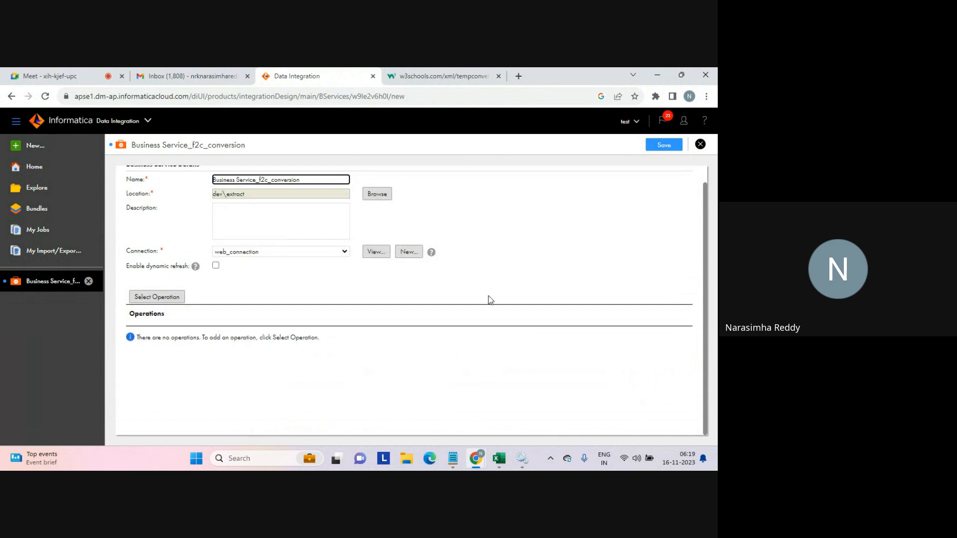
Add the FahrenheitToCelsius operation to the business service with the description f2c conversion.
left_click(435, 75)
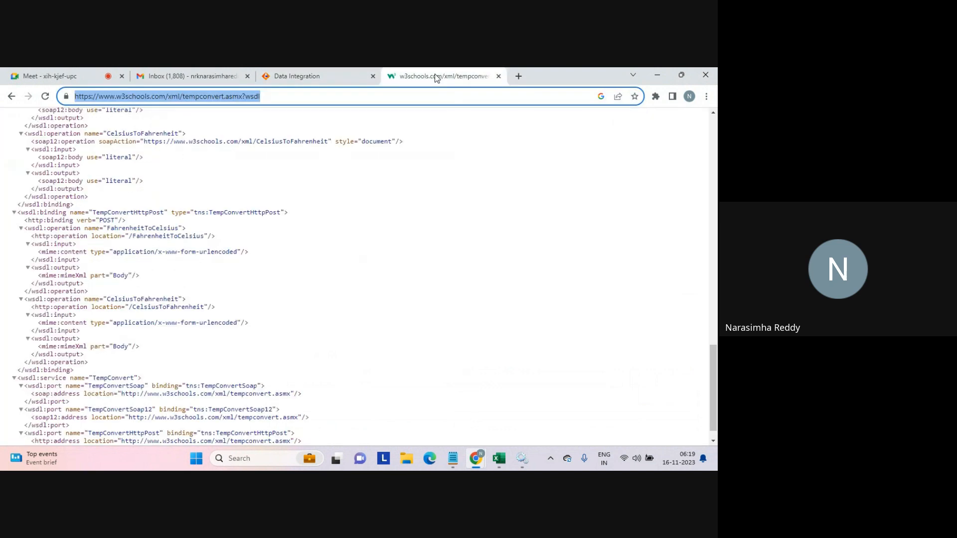
left_click(319, 76)
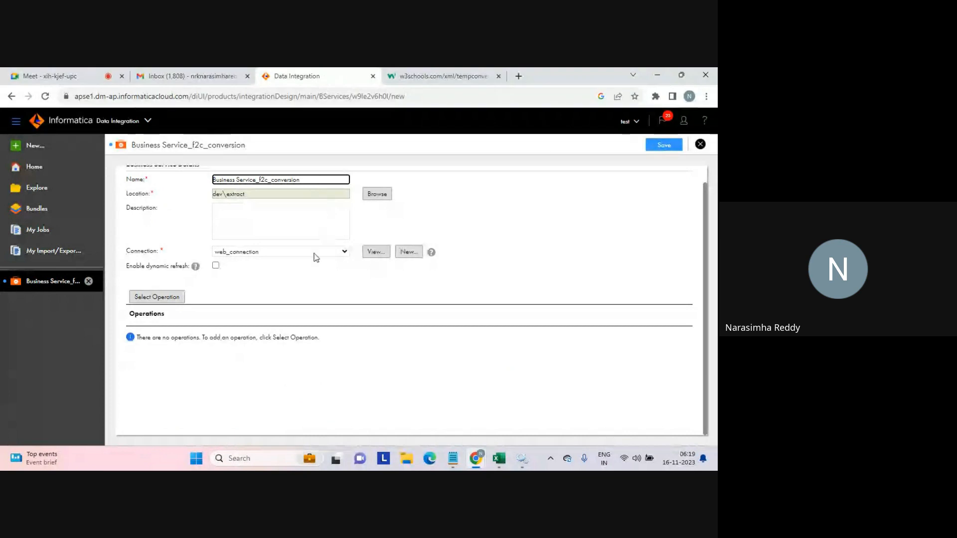
left_click(159, 298)
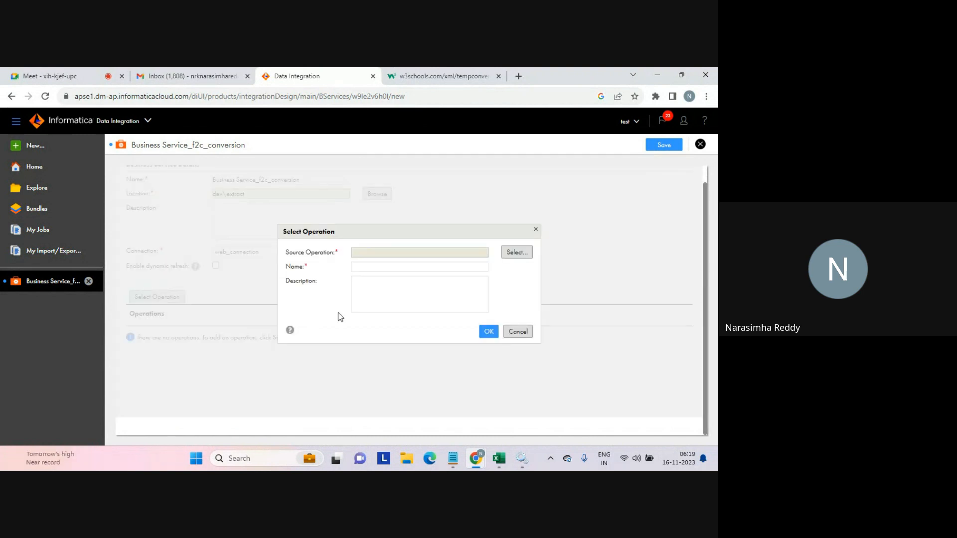
left_click(511, 253)
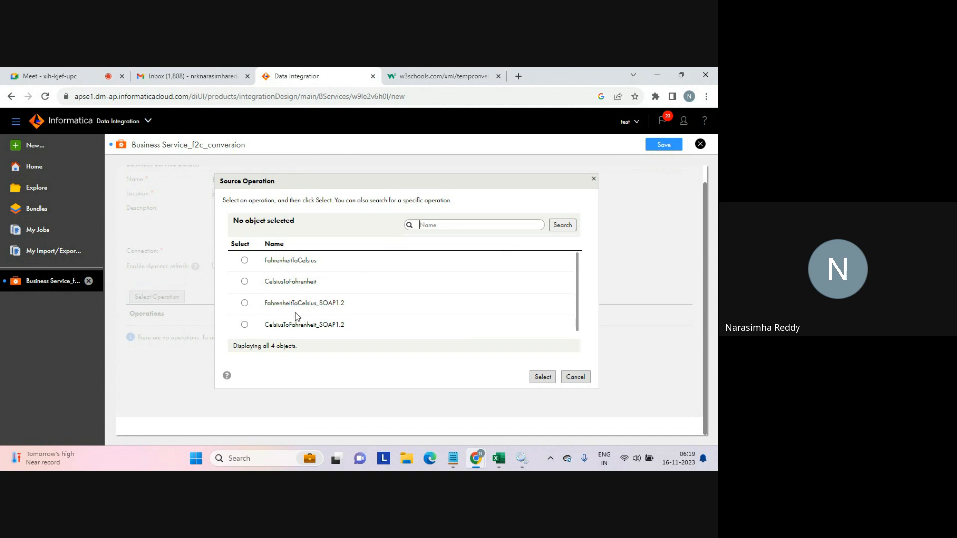
left_click(247, 261)
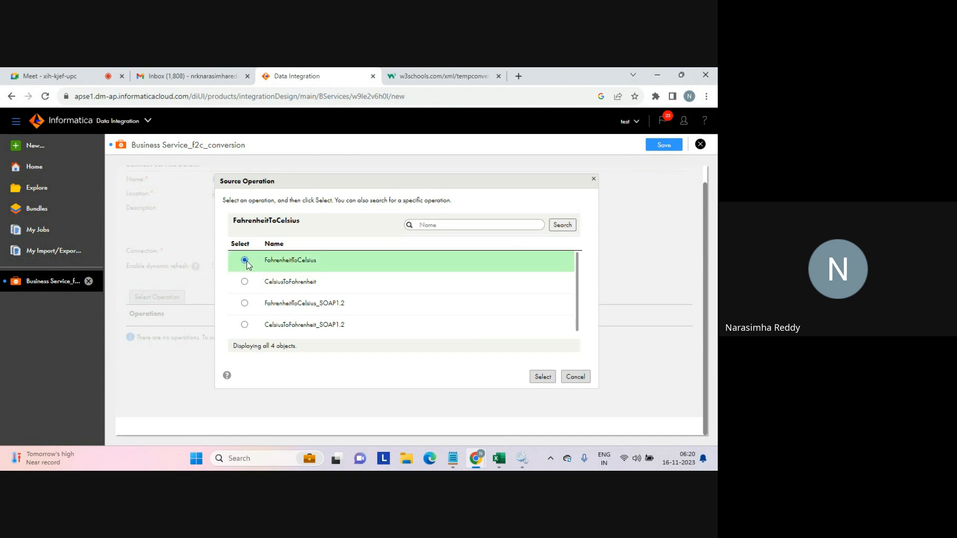
left_click_drag(162, 146, 250, 148)
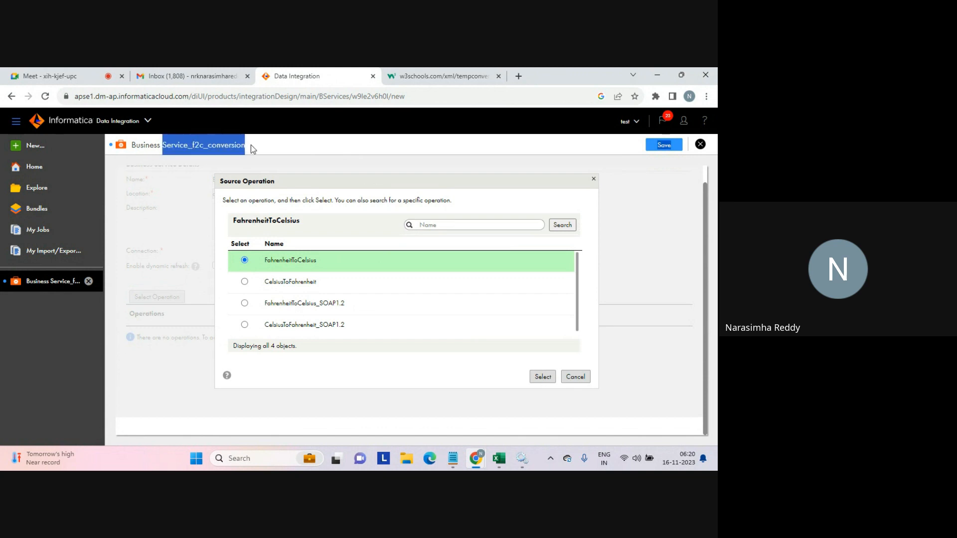
left_click(256, 144)
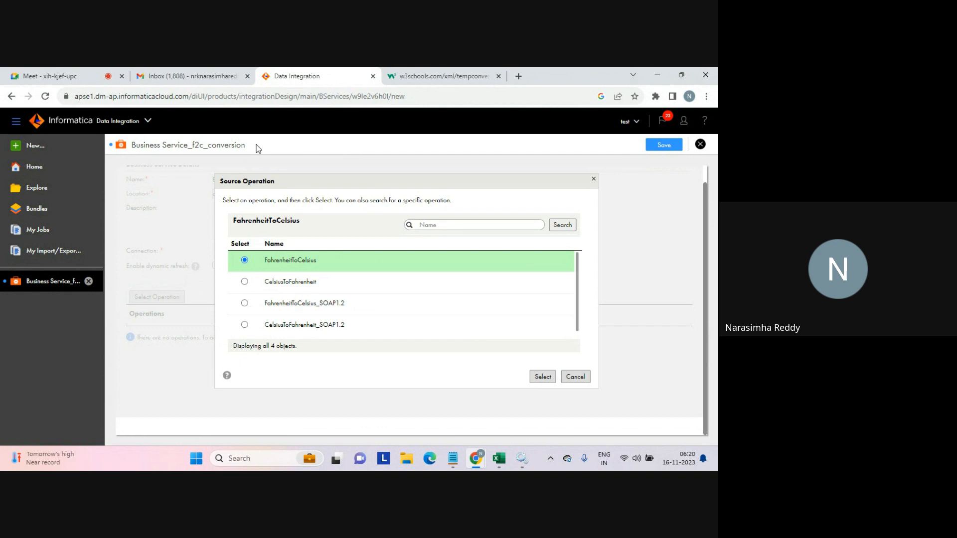
left_click(541, 378)
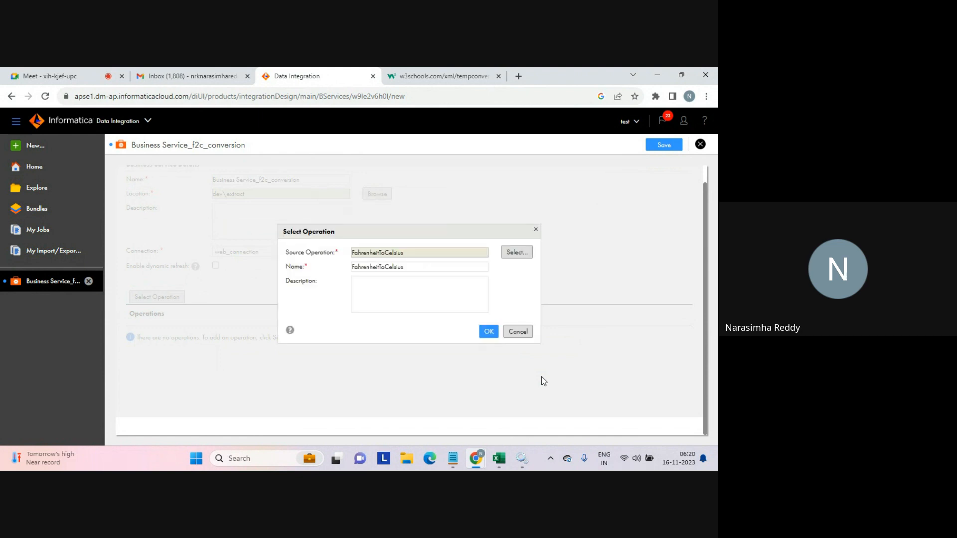
left_click(419, 302)
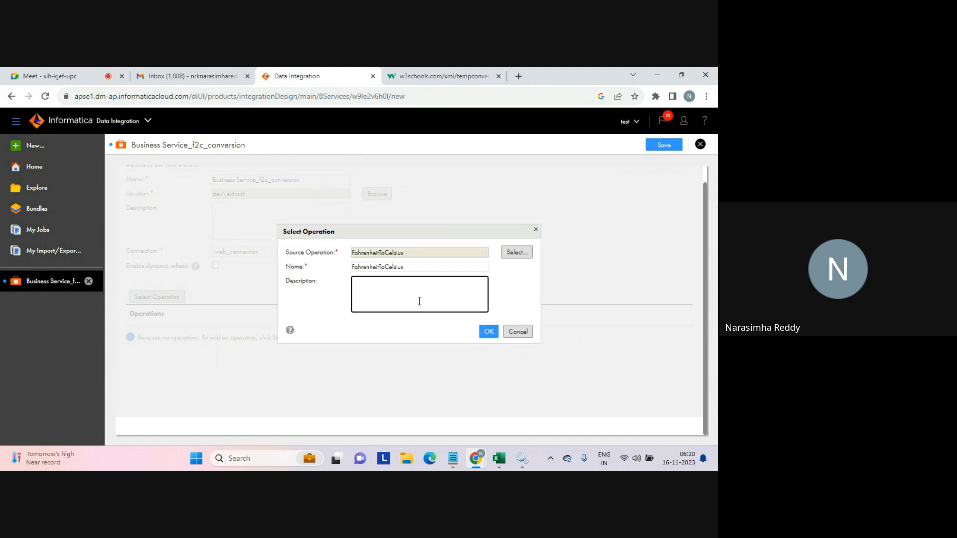
type("f2c conversion")
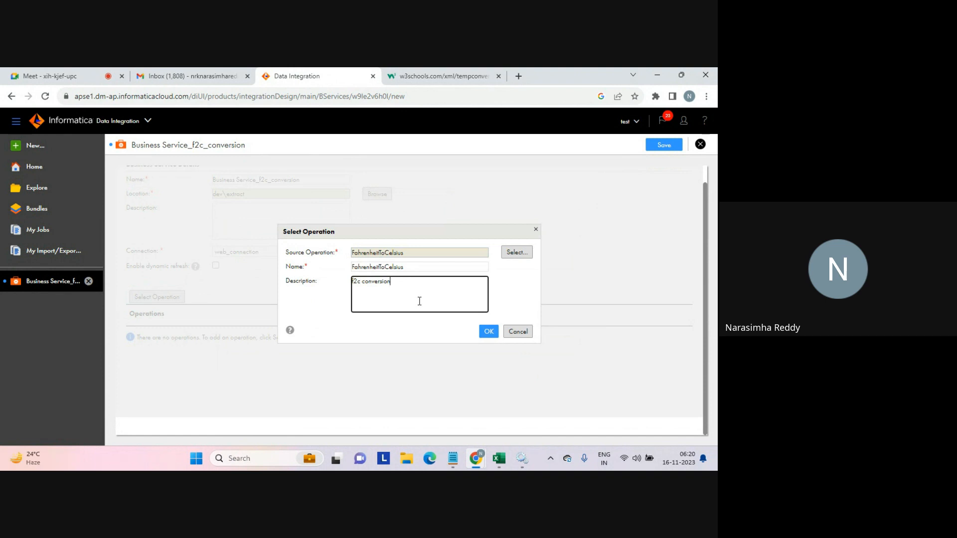
left_click(488, 333)
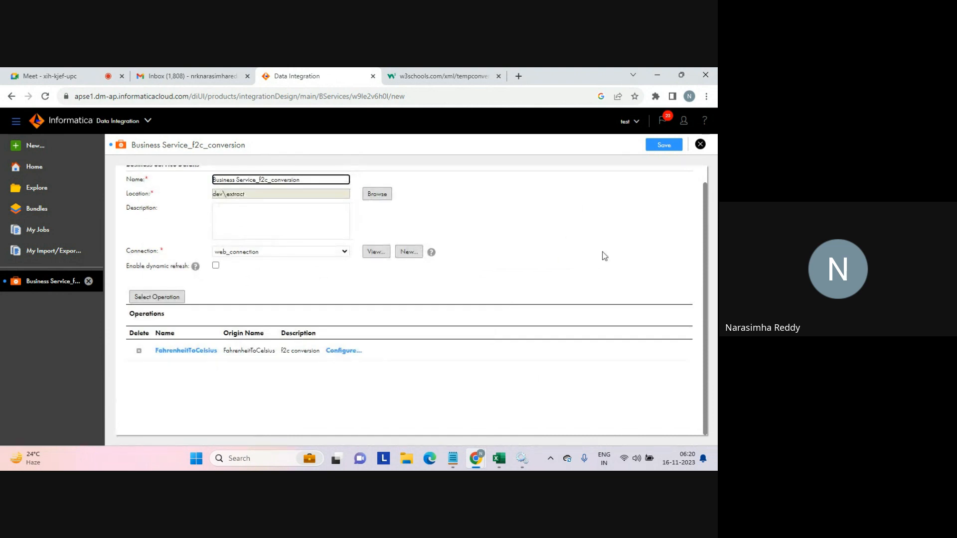
Add the CelsiusToFahrenheit operation with the description c2f conversion.
left_click(154, 298)
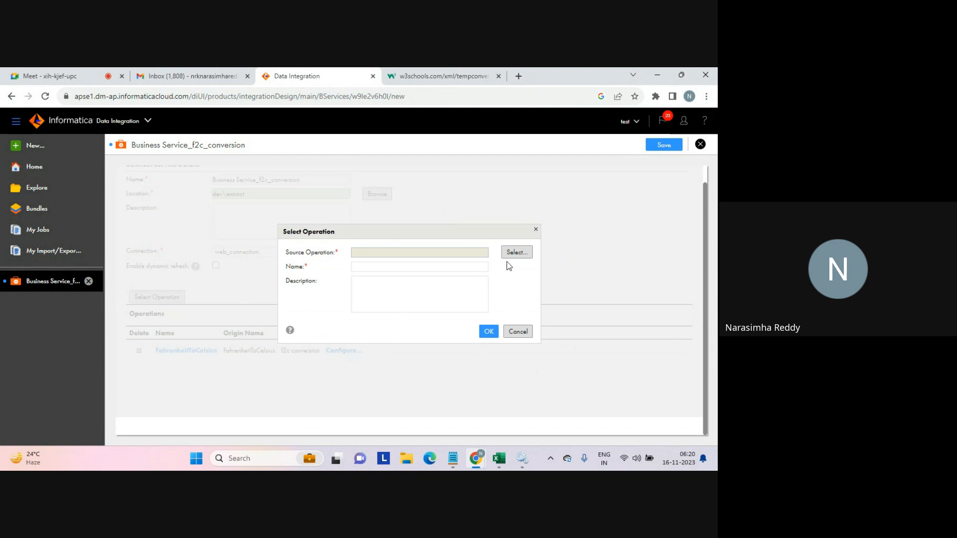
left_click(514, 253)
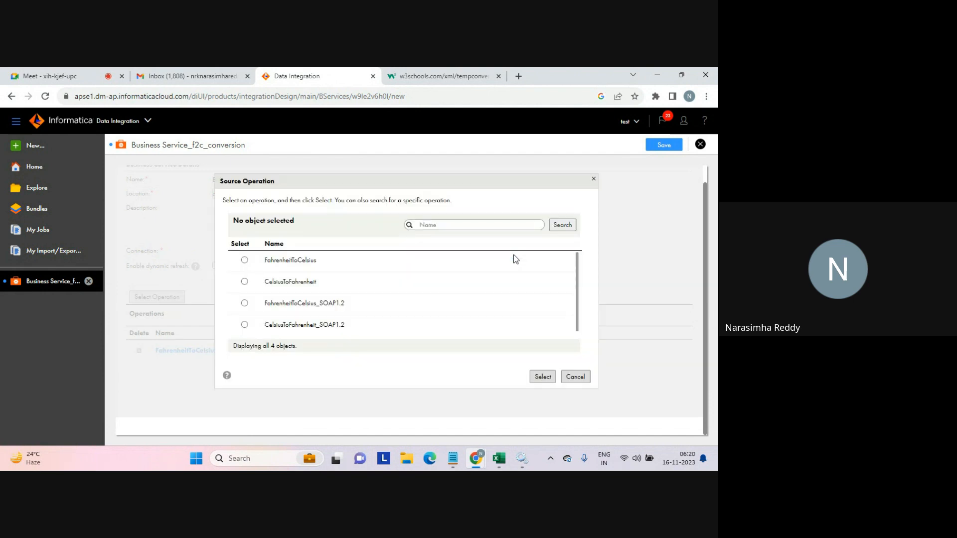
left_click(245, 282)
left_click(540, 377)
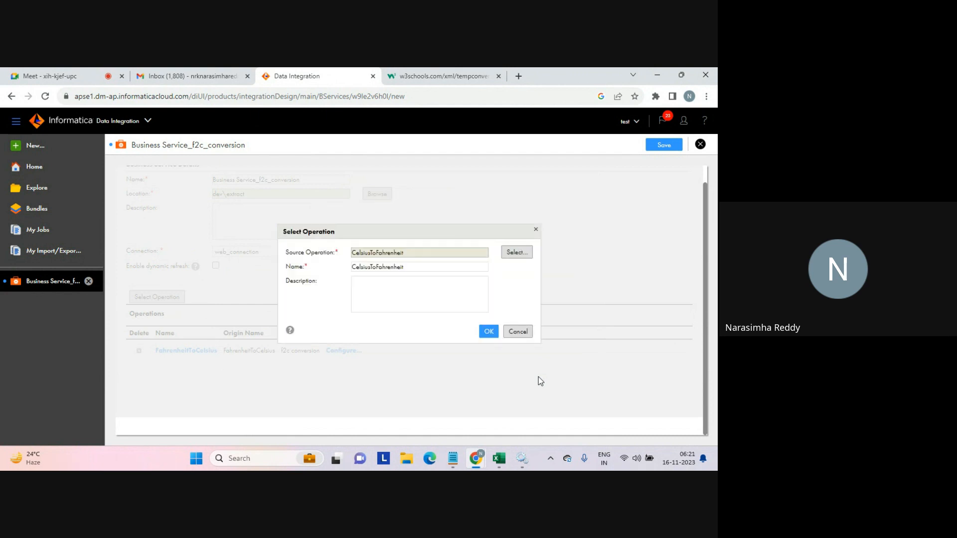
left_click(409, 298)
type("c2f conversi")
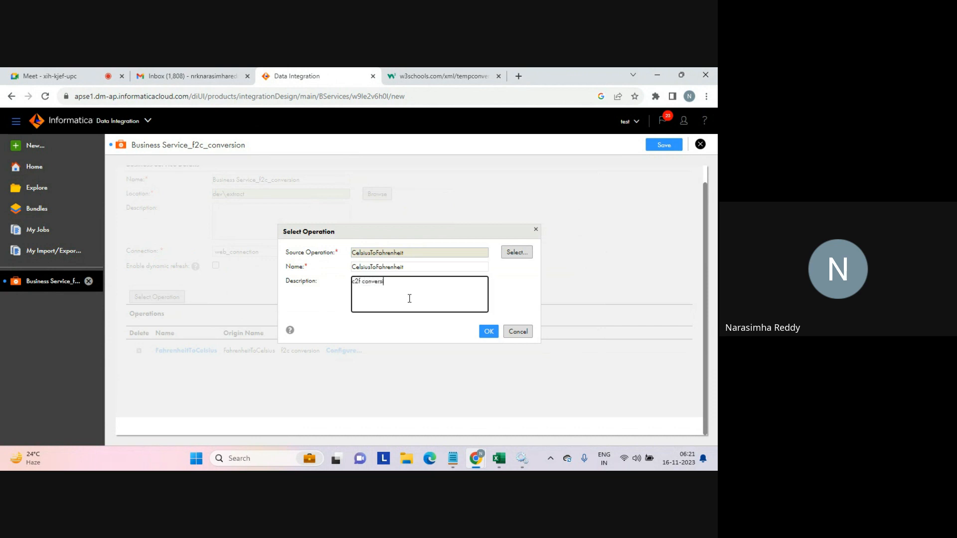
type("on")
left_click(489, 331)
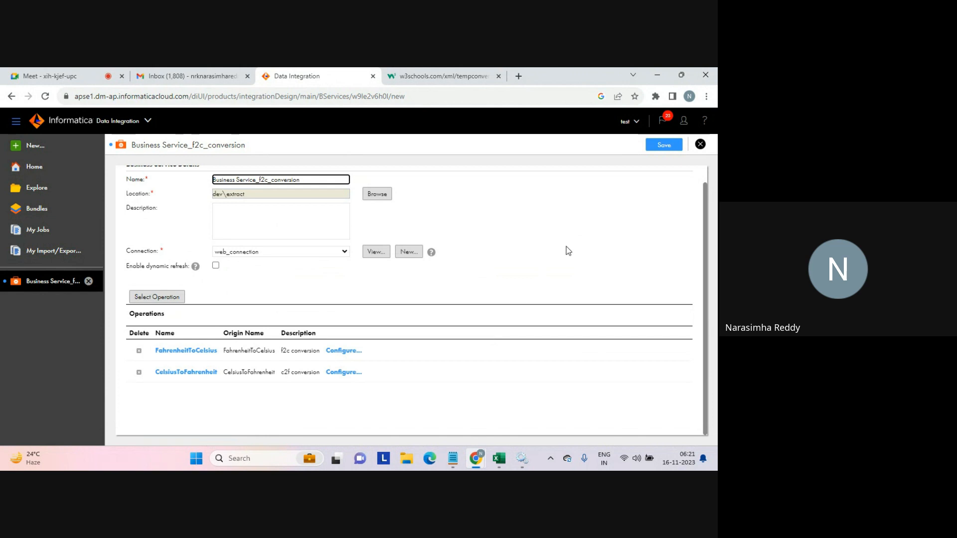
Save the business service.
left_click_drag(706, 206, 705, 164)
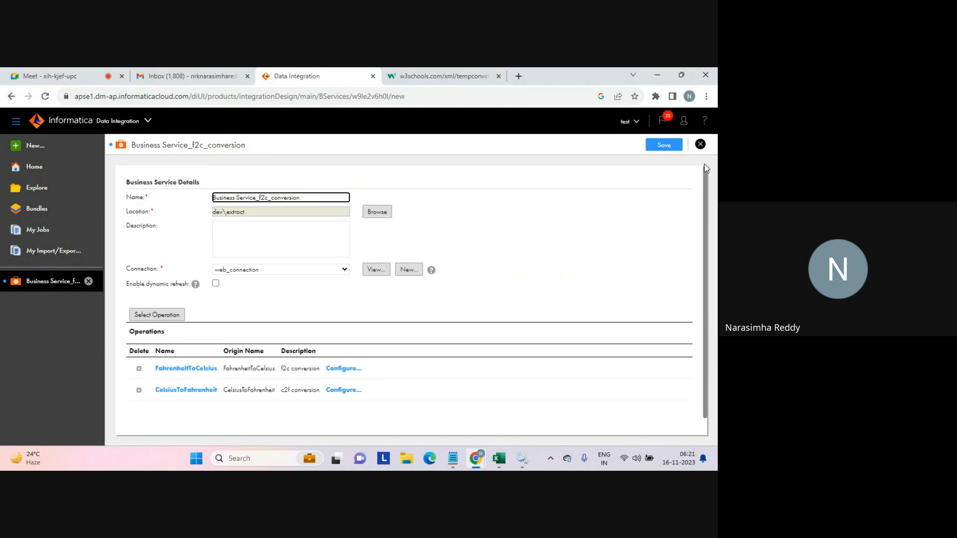
left_click(662, 149)
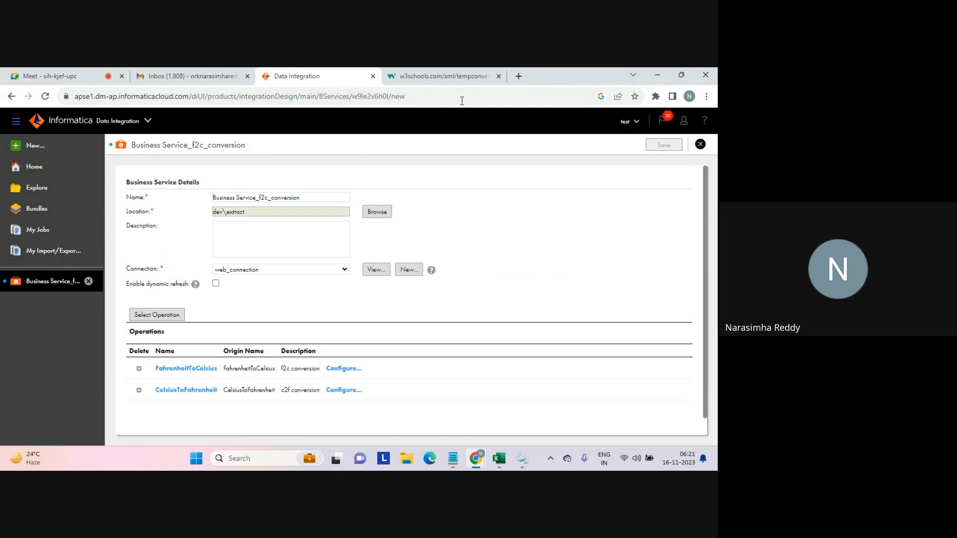
left_click(432, 77)
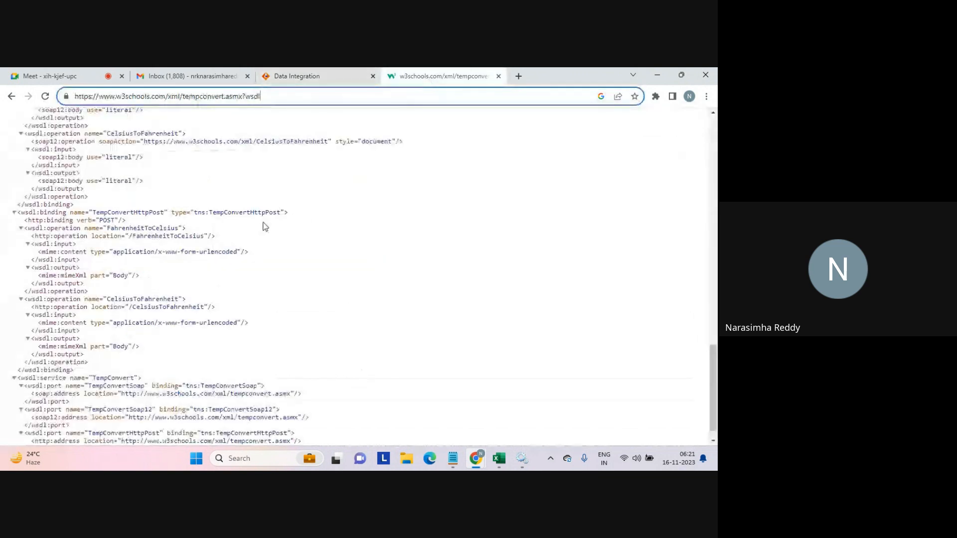
Check the FahrenheitToCelsius and CelsiusToFahrenheit operation names in the WSDL and close the business service.
double_click(157, 228)
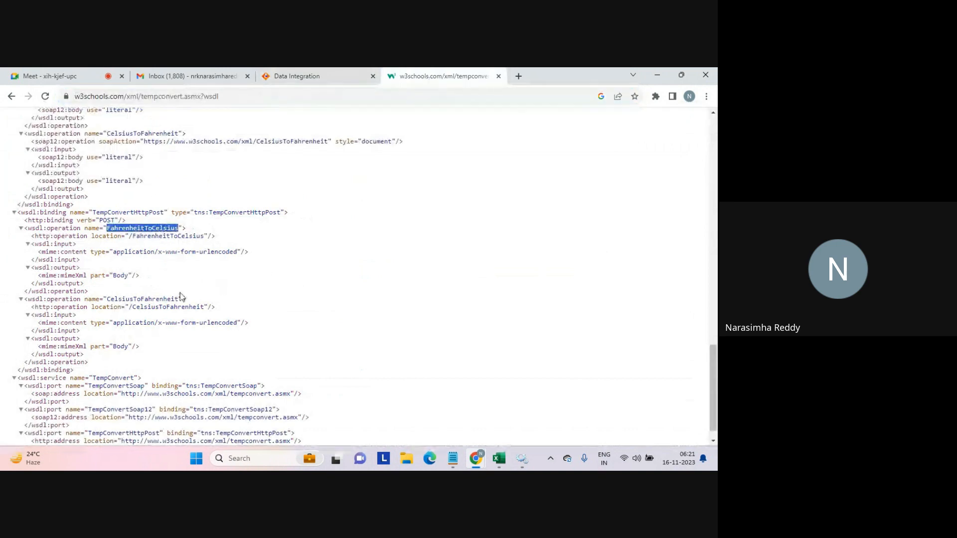
double_click(160, 299)
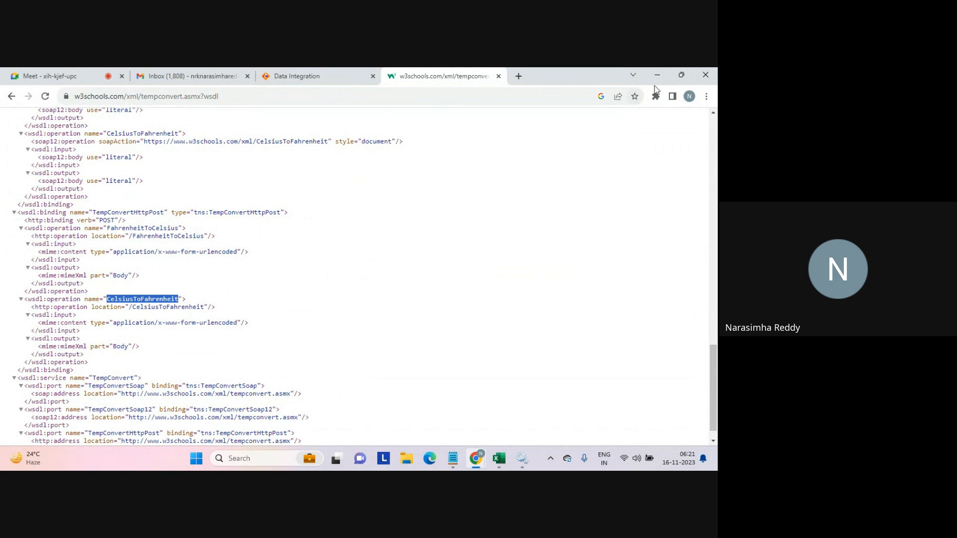
left_click(336, 80)
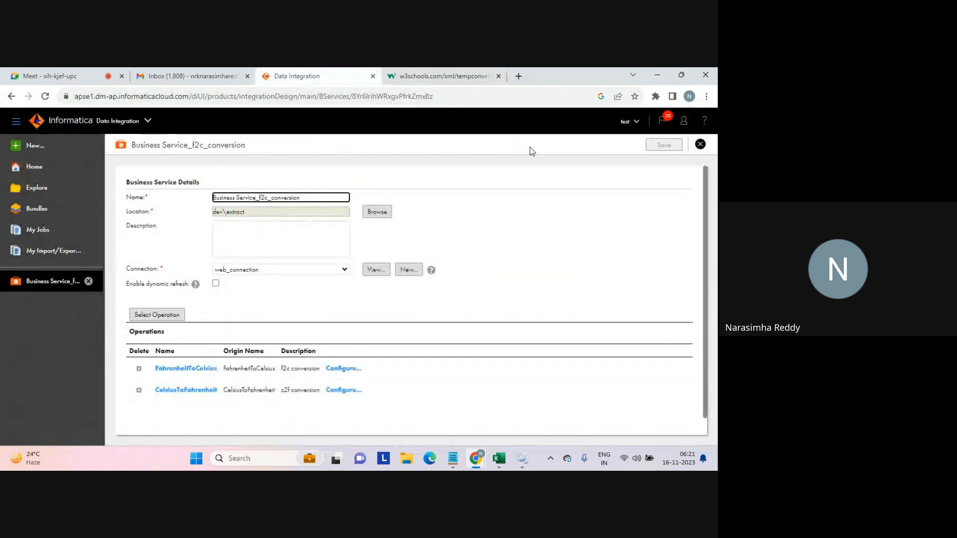
left_click(700, 145)
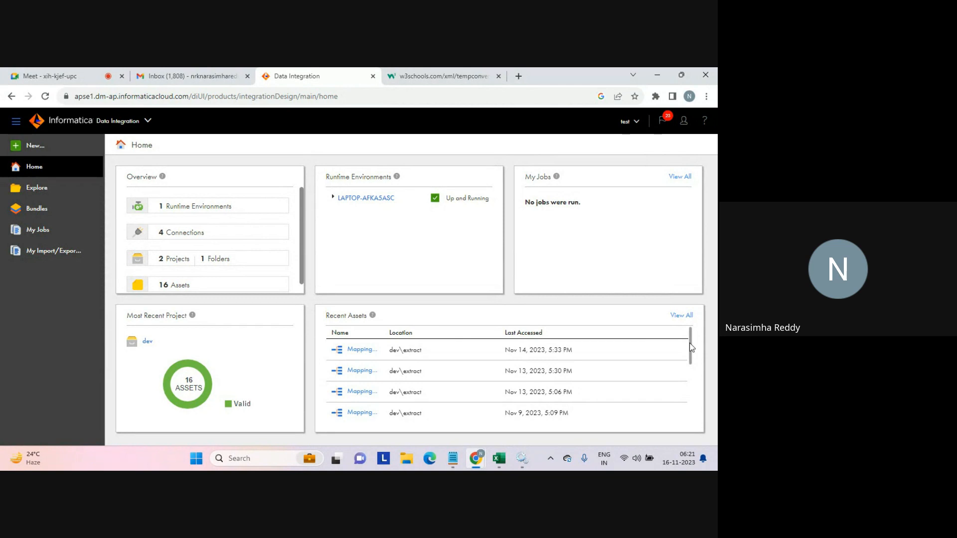
Test the CelsiusToFahrenheit operation on the TempConvert page with a Celsius value of 10.
left_click(452, 76)
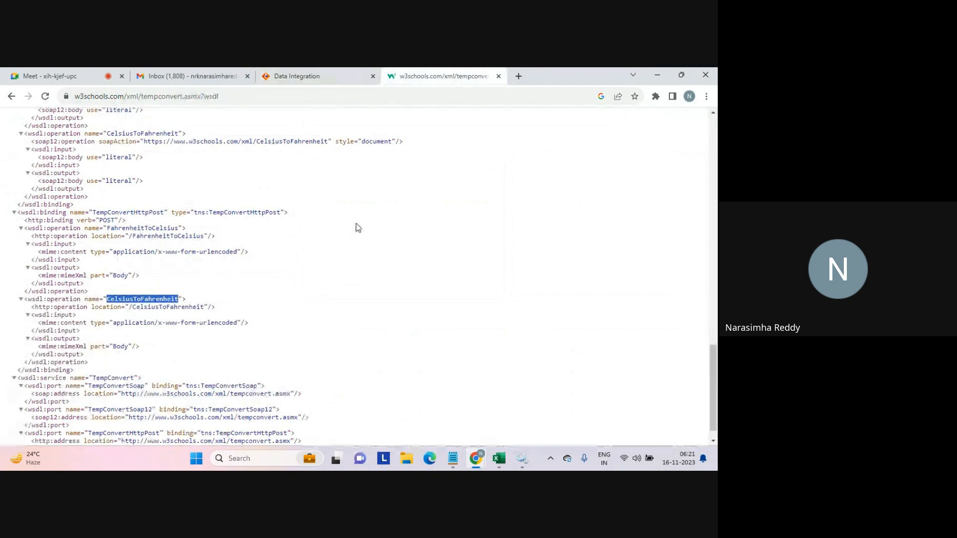
left_click(11, 96)
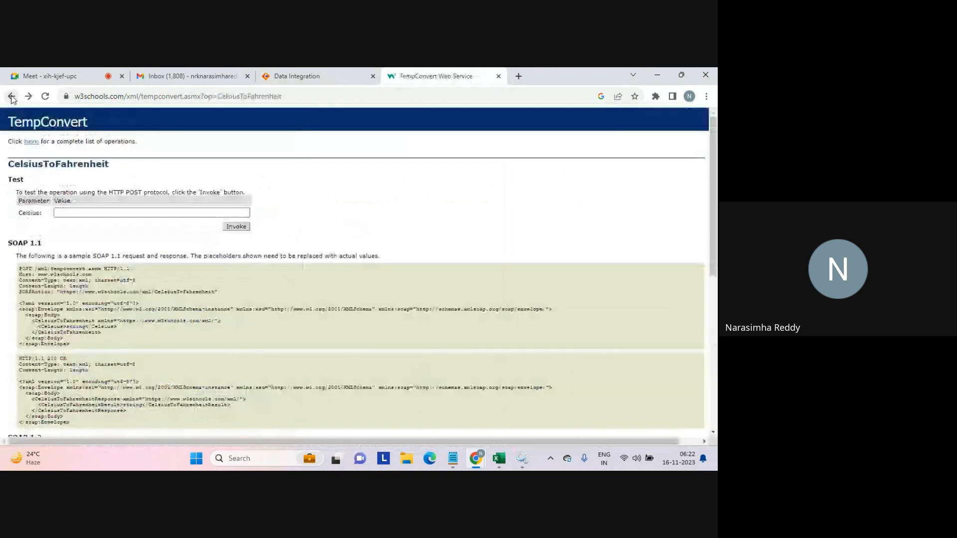
left_click(100, 213)
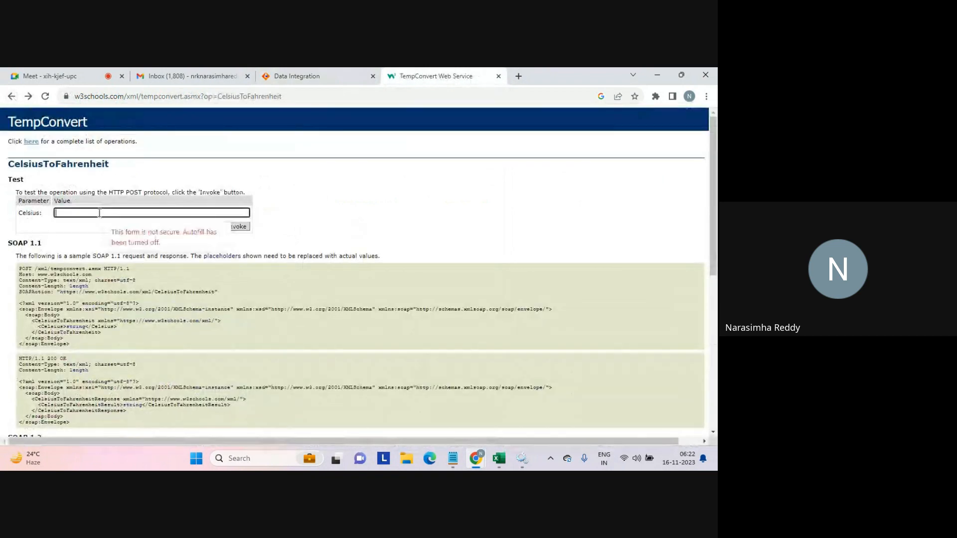
type("10")
left_click(229, 226)
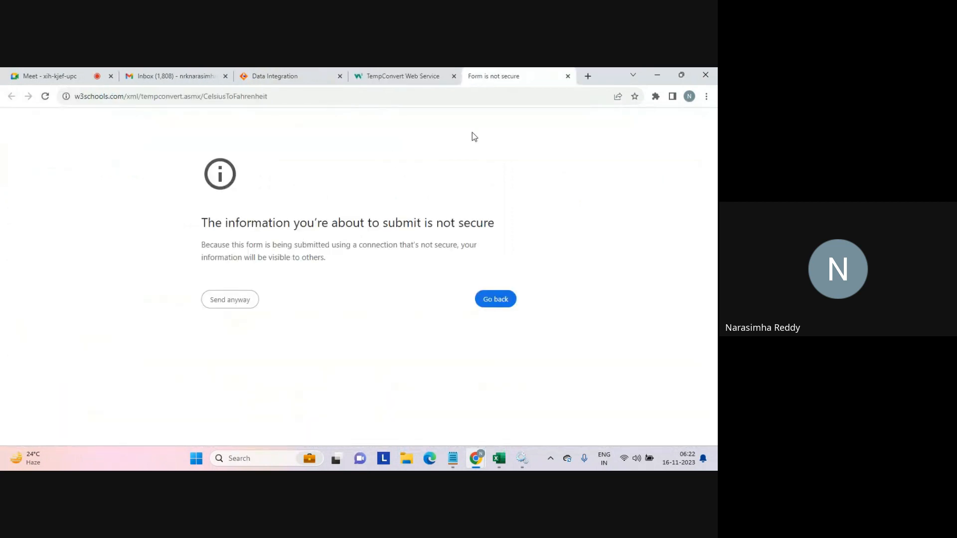
left_click(569, 76)
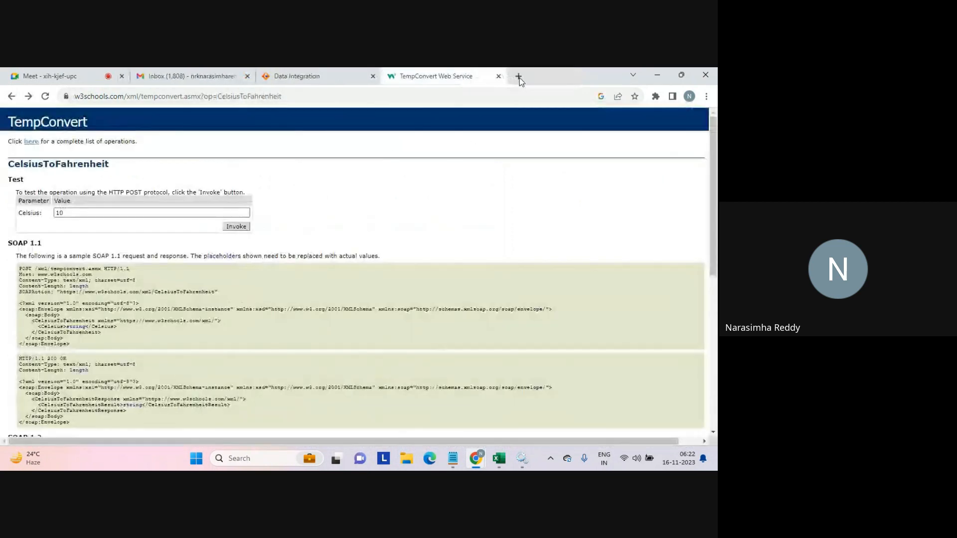
Search Google in a new tab for the Celsius to Fahrenheit conversion formula.
left_click(517, 76)
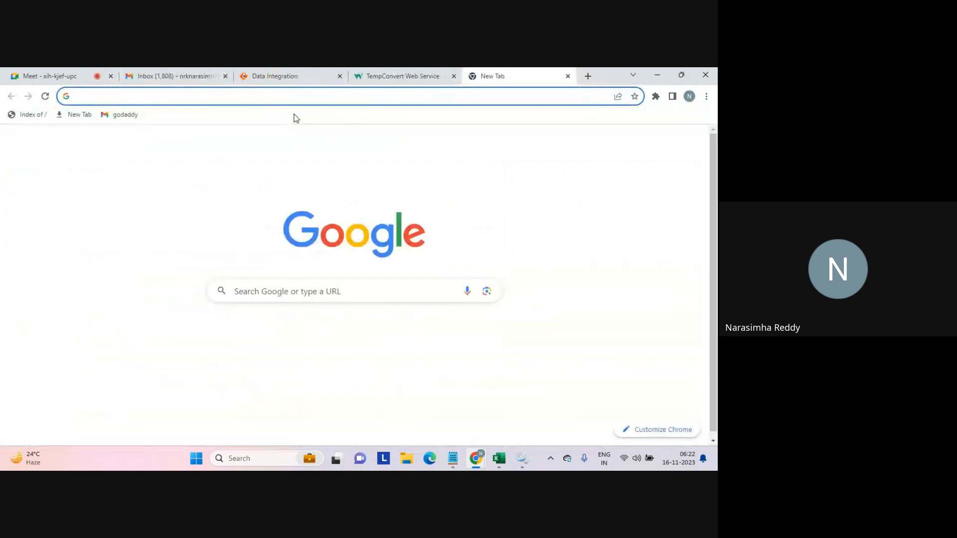
type("celcius to fa")
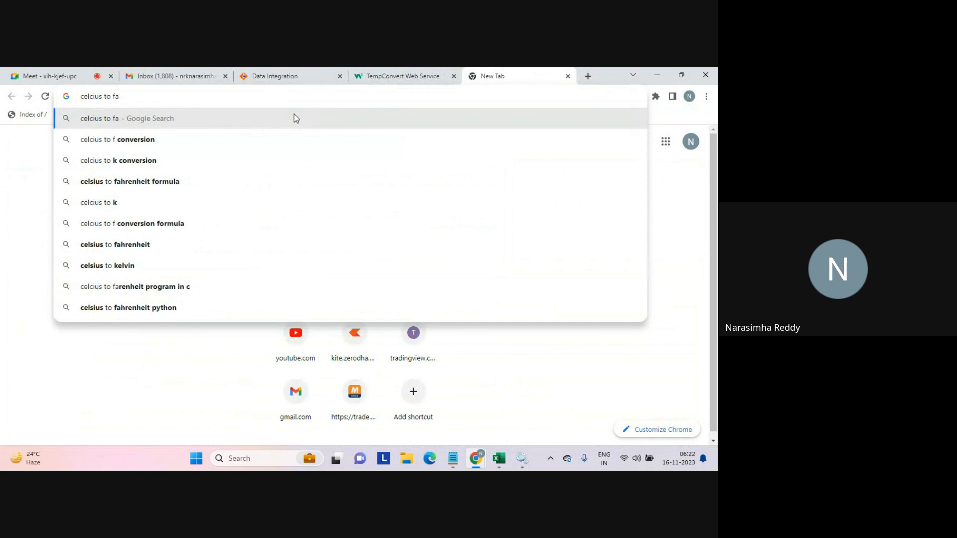
key("Down")
key("Down")
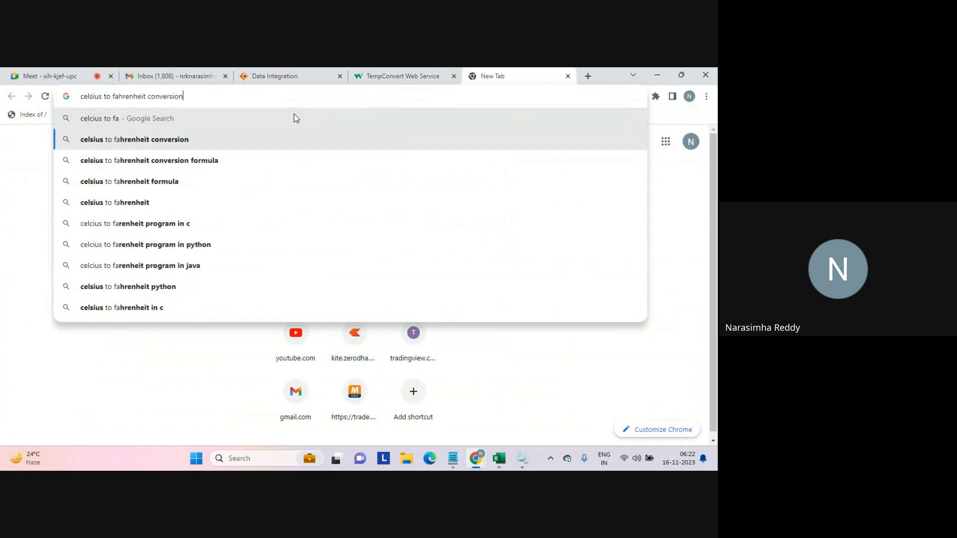
key("Return")
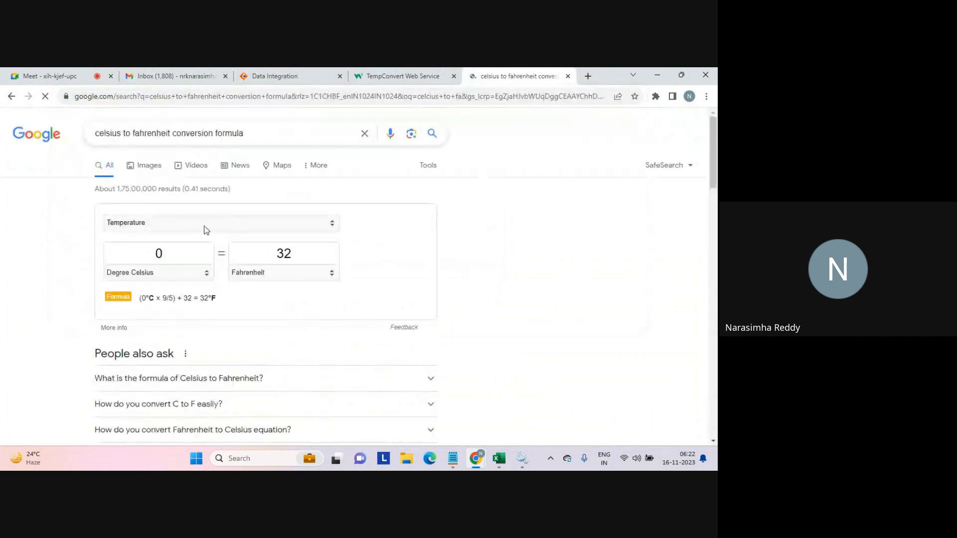
double_click(164, 257)
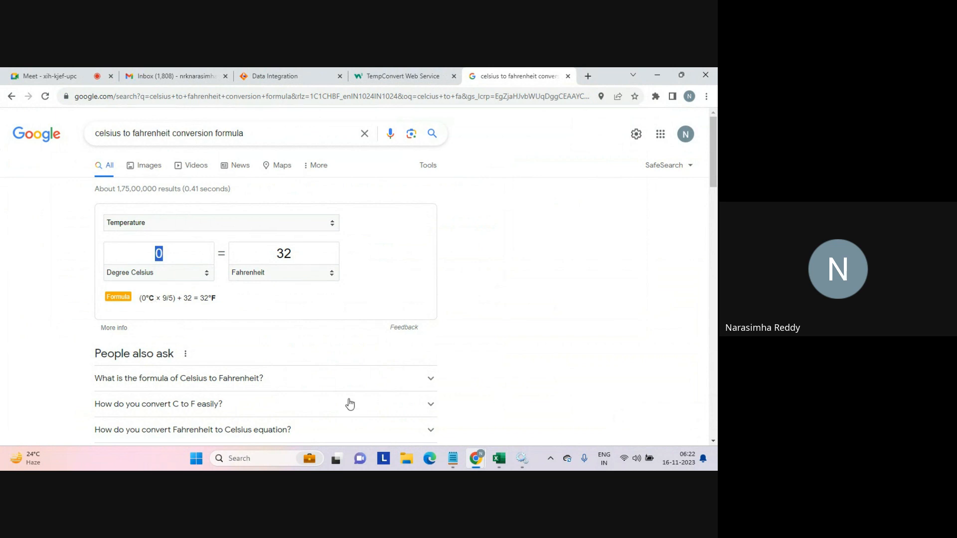
Open the Google calculator in another new tab.
left_click(593, 77)
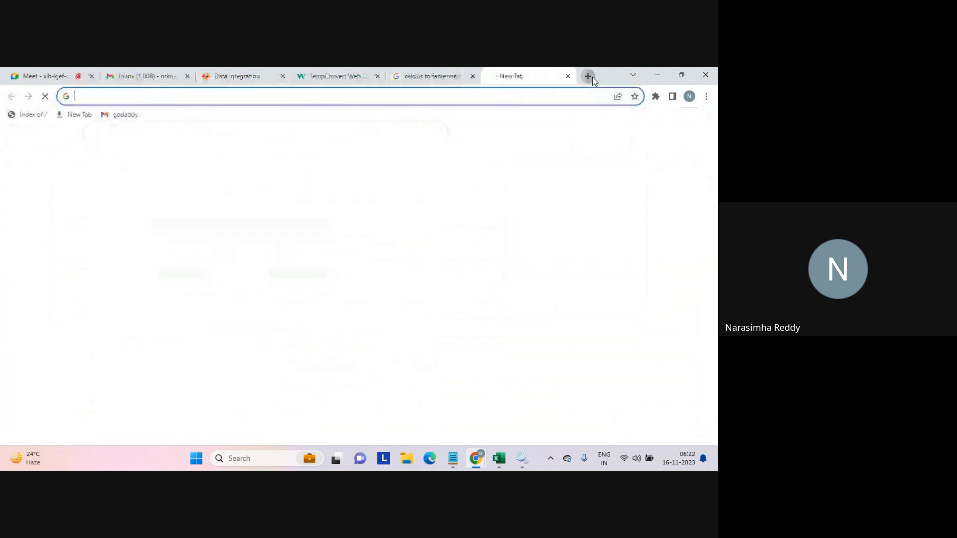
type("cal")
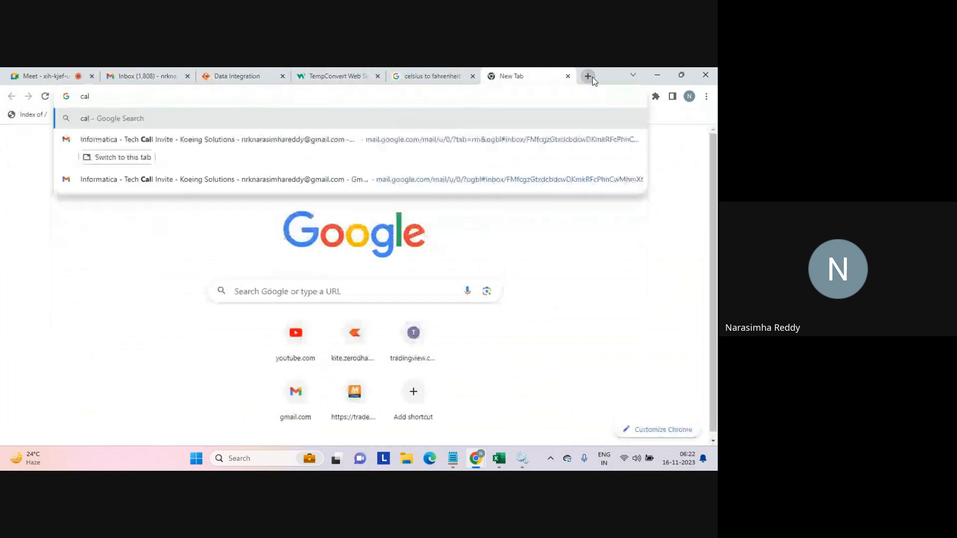
type("cul")
key("Return")
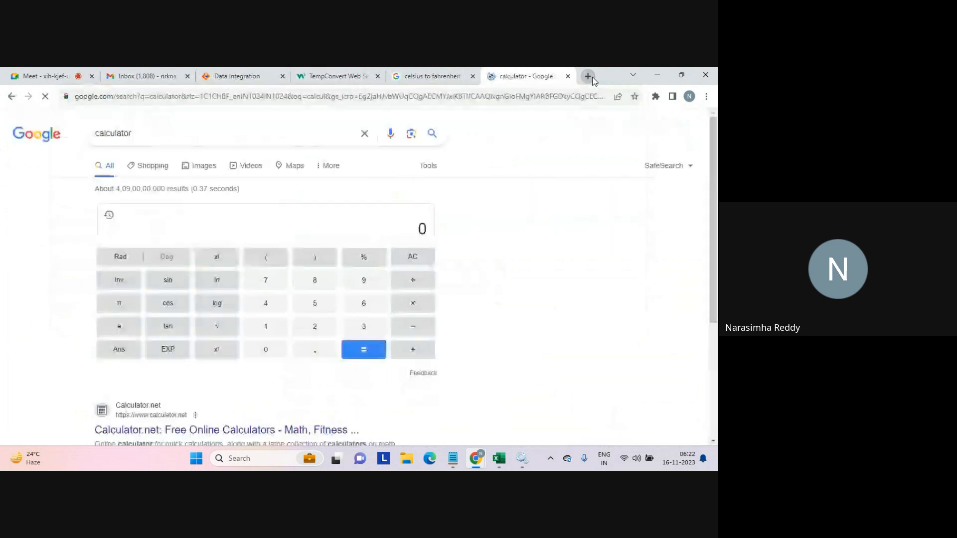
Compute (1 - 32) × 5 / 9 on the calculator and select the result.
left_click(385, 225)
type("1")
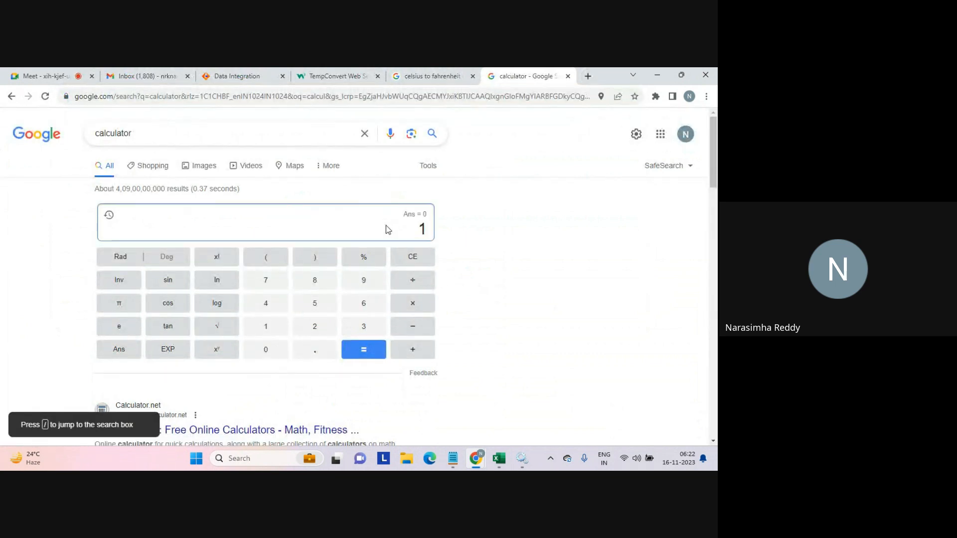
key("BackSpace")
type("1 - 32")
key("Return")
key("asterisk")
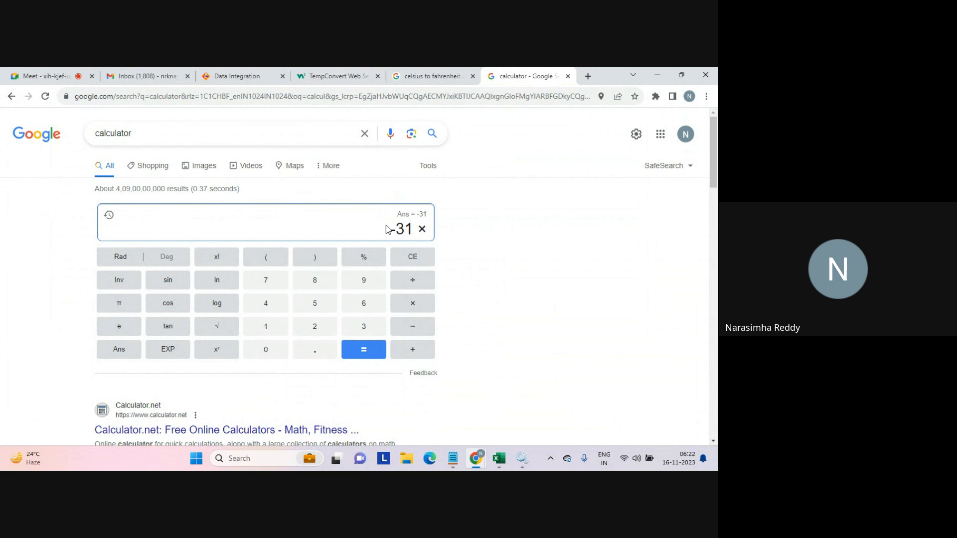
type("5")
key("Return")
key("slash")
type("9")
key("Return")
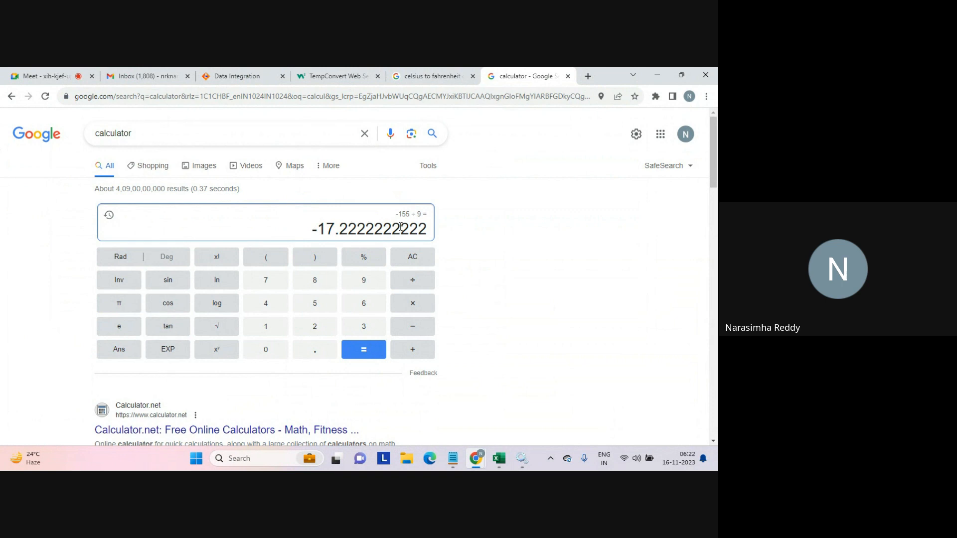
left_click_drag(424, 228, 303, 232)
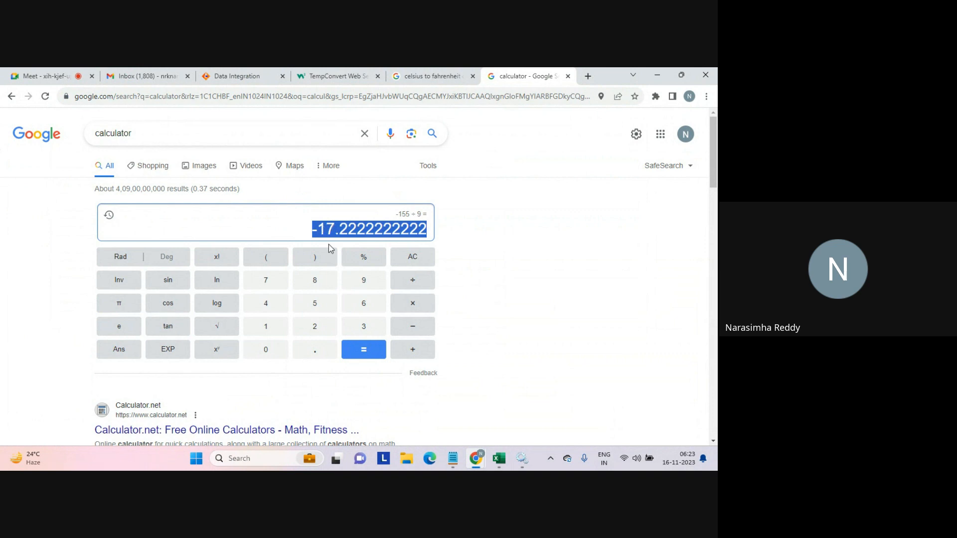
Browse to the C:\source folder, open the seq_1 text file and close it again.
left_click(408, 460)
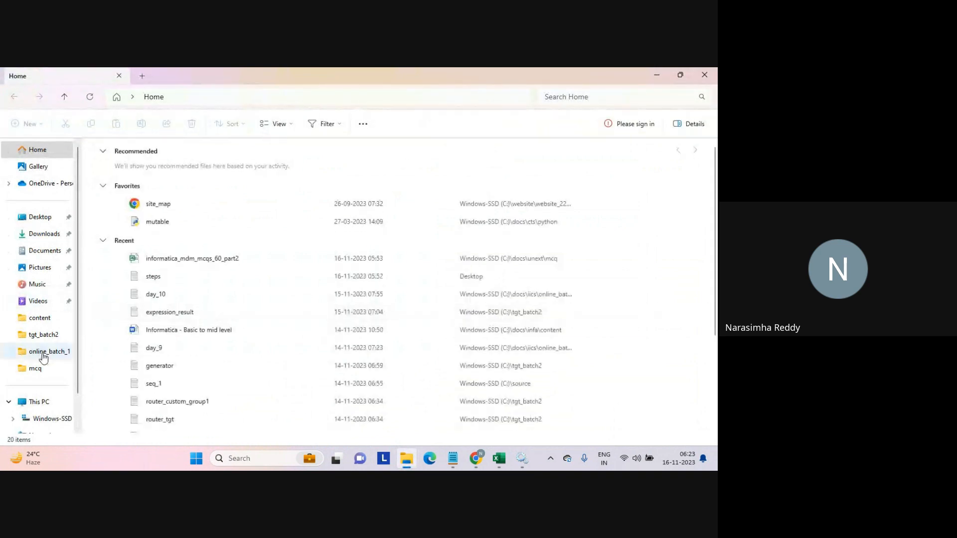
left_click(42, 334)
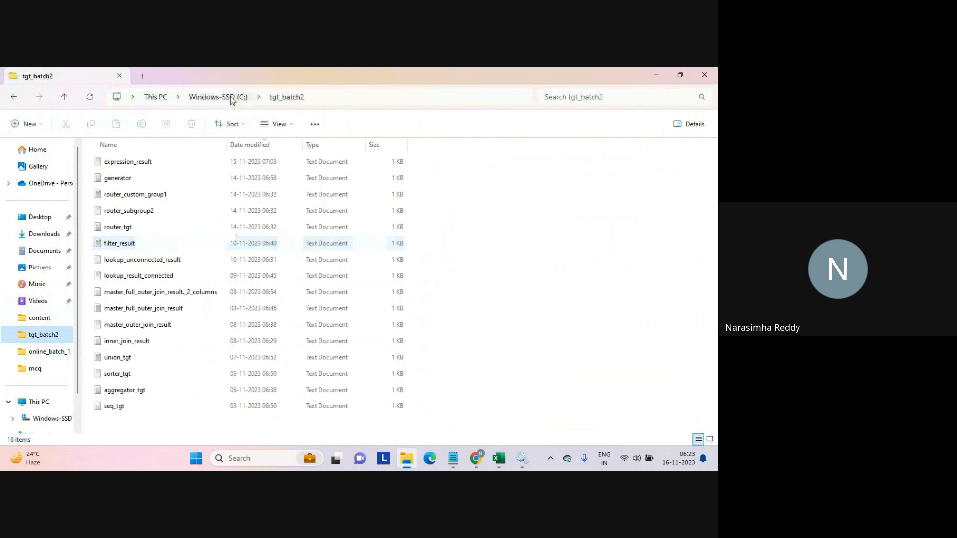
left_click(226, 98)
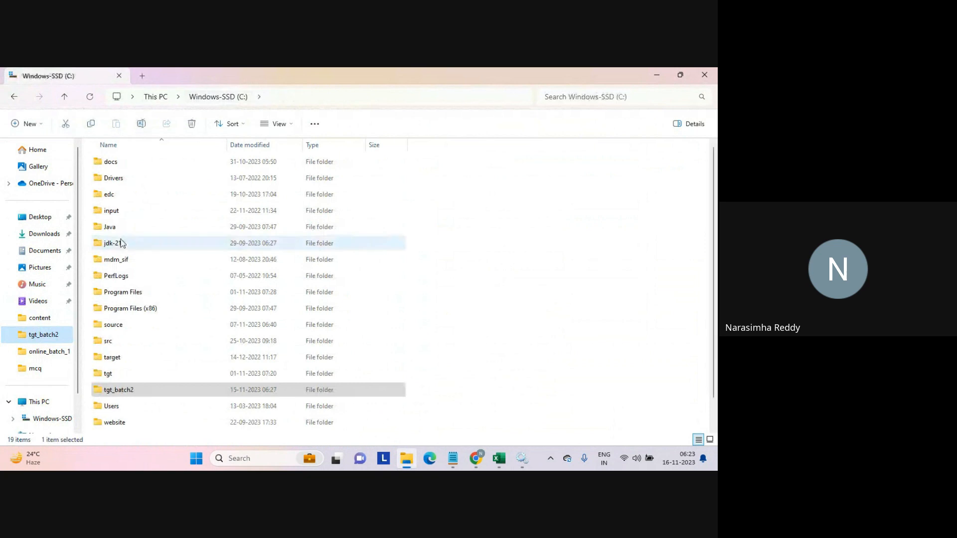
double_click(115, 326)
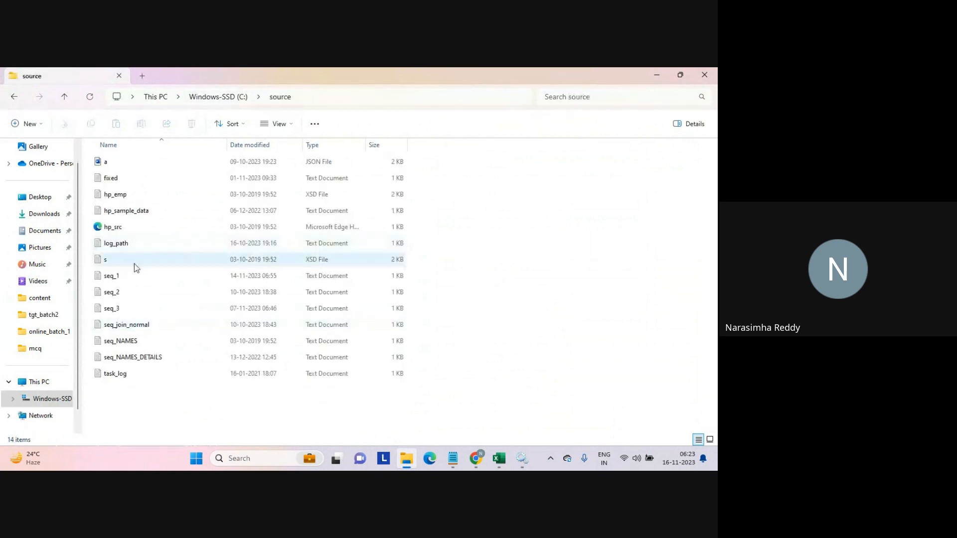
double_click(115, 277)
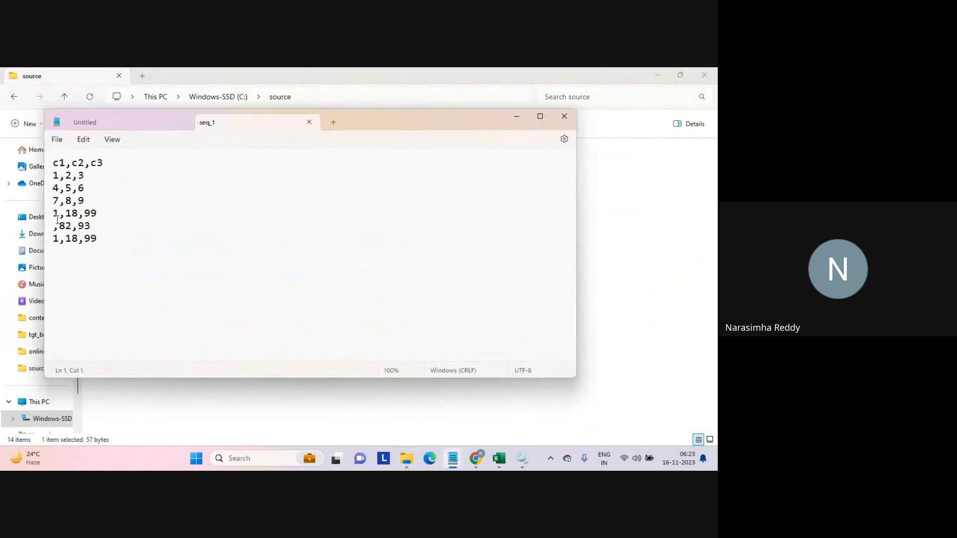
left_click_drag(53, 176, 64, 177)
left_click(308, 124)
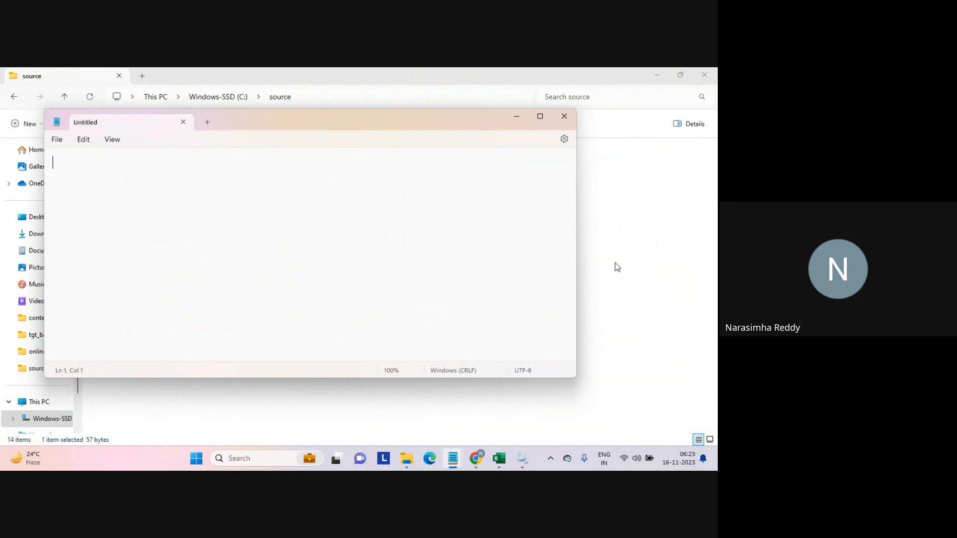
key("alt+F4")
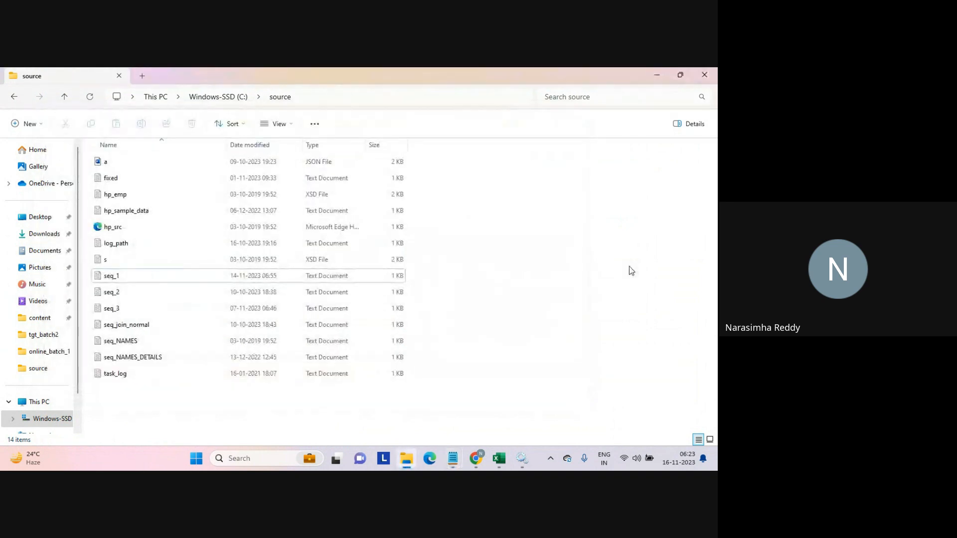
Return to Data Integration and create a new Mapping asset.
left_click(477, 456)
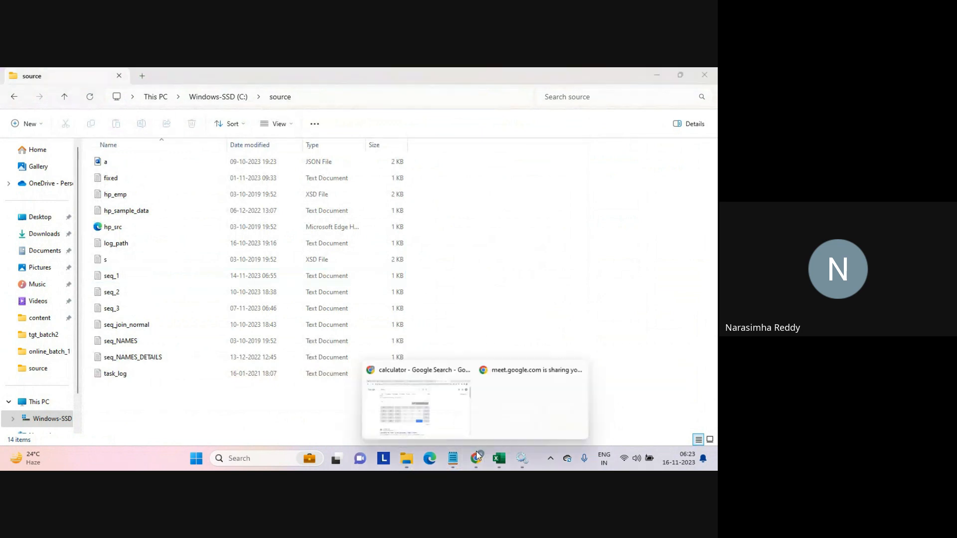
left_click(432, 411)
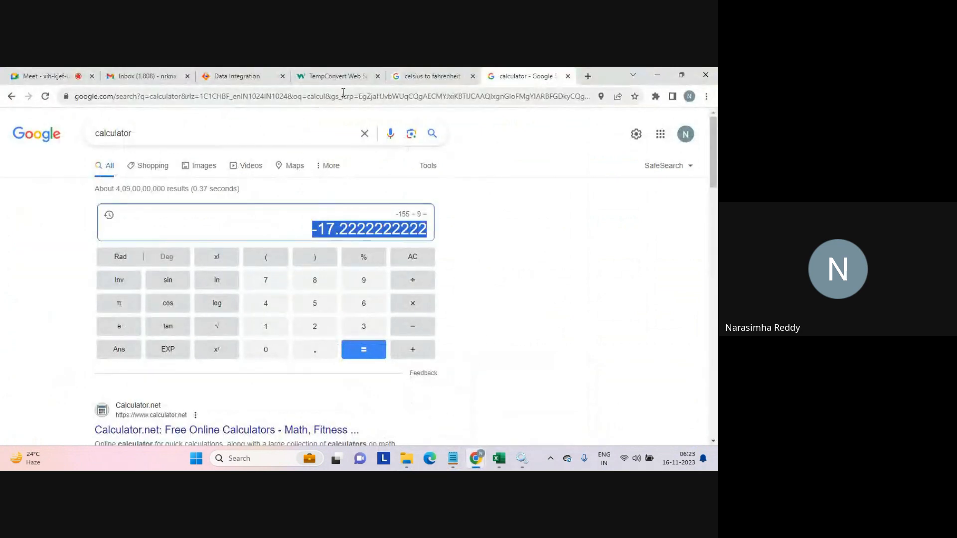
left_click(243, 79)
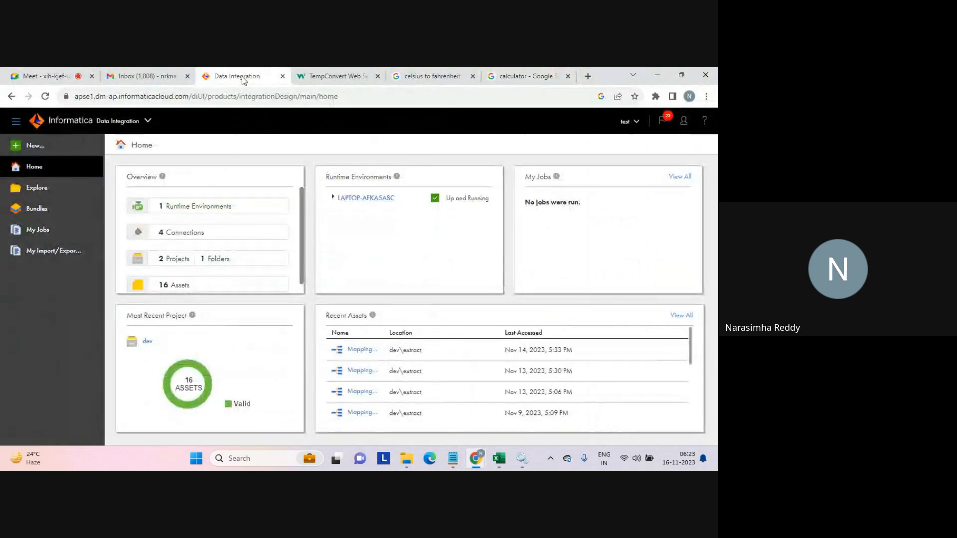
left_click(34, 146)
left_click(173, 217)
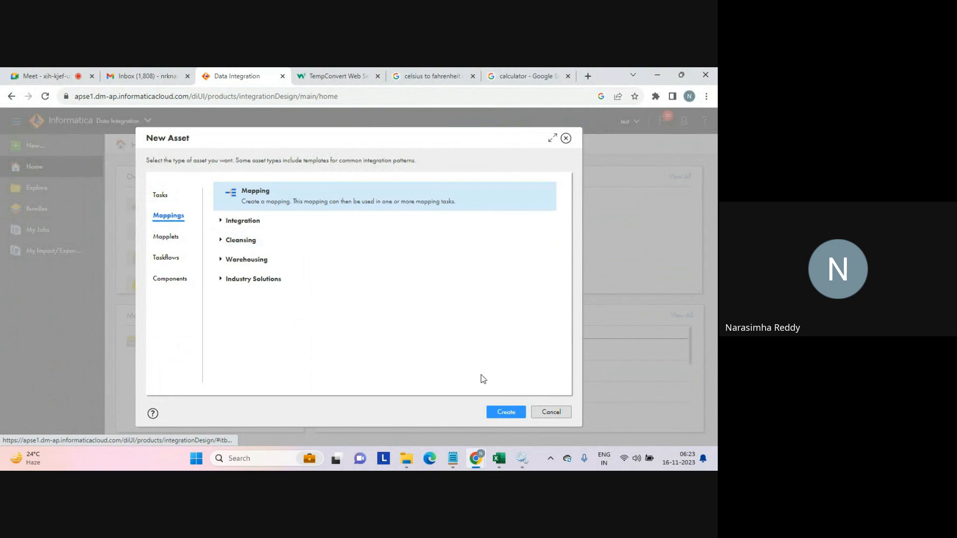
left_click(505, 412)
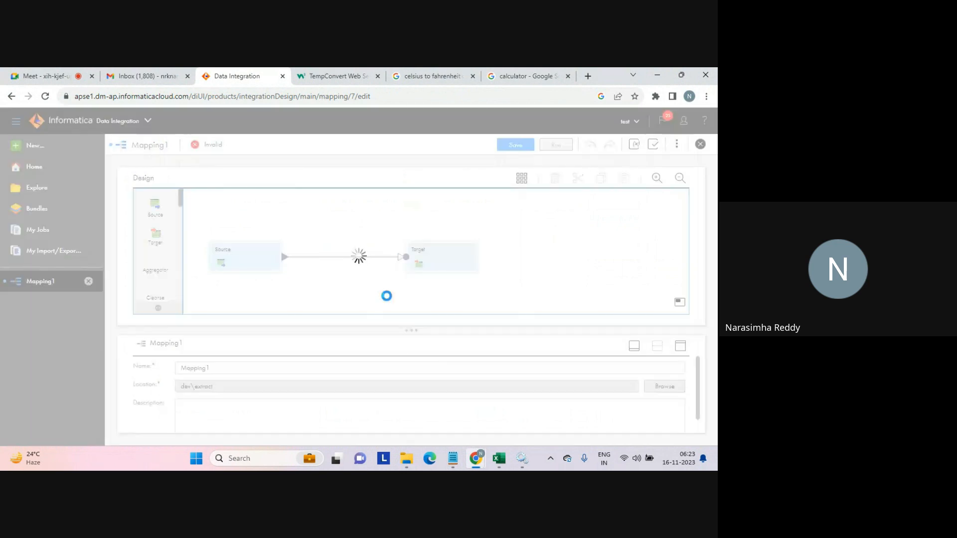
Rename the mapping to Mapping_web_service.
left_click(237, 368)
key("BackSpace")
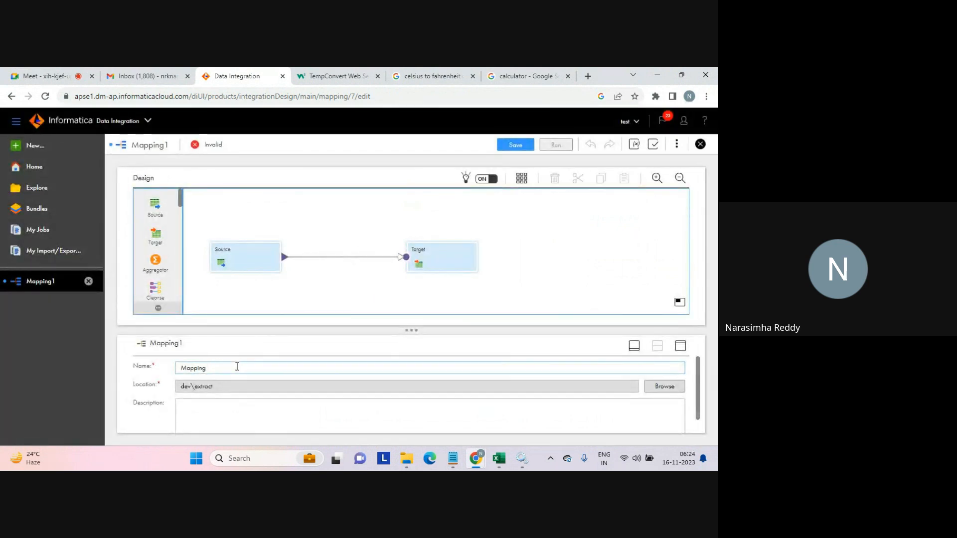
type("_we")
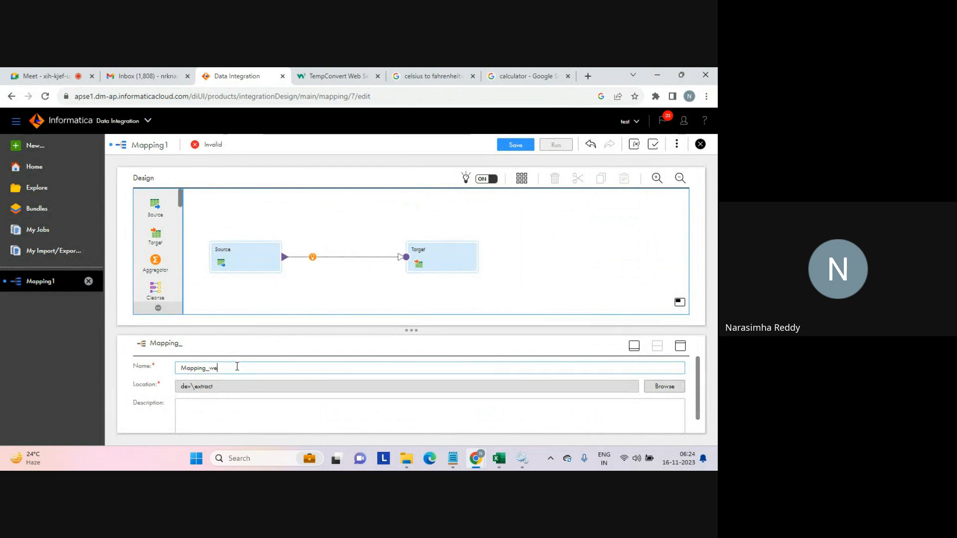
type("b_service")
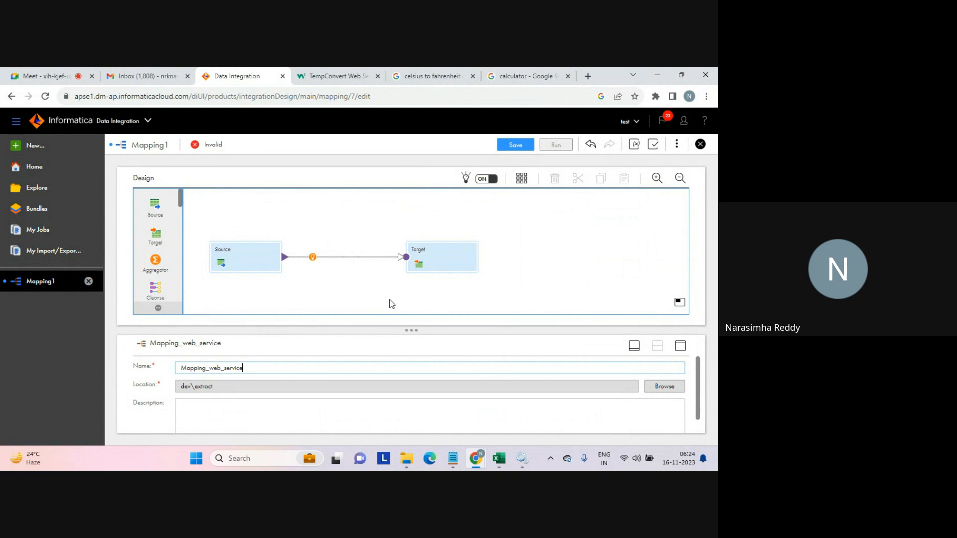
Insert a Web Services transformation on the link between the Source and Target.
left_click(242, 257)
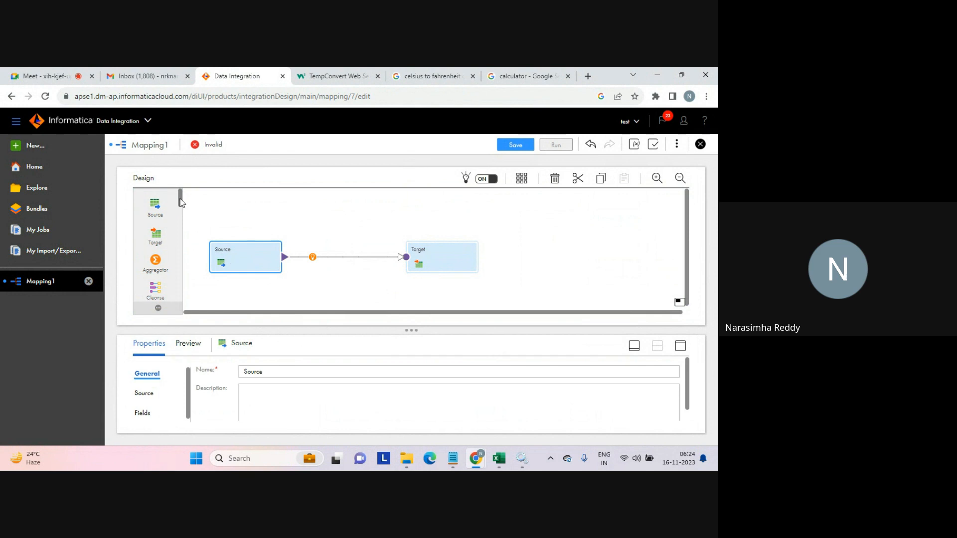
left_click_drag(180, 200, 305, 252)
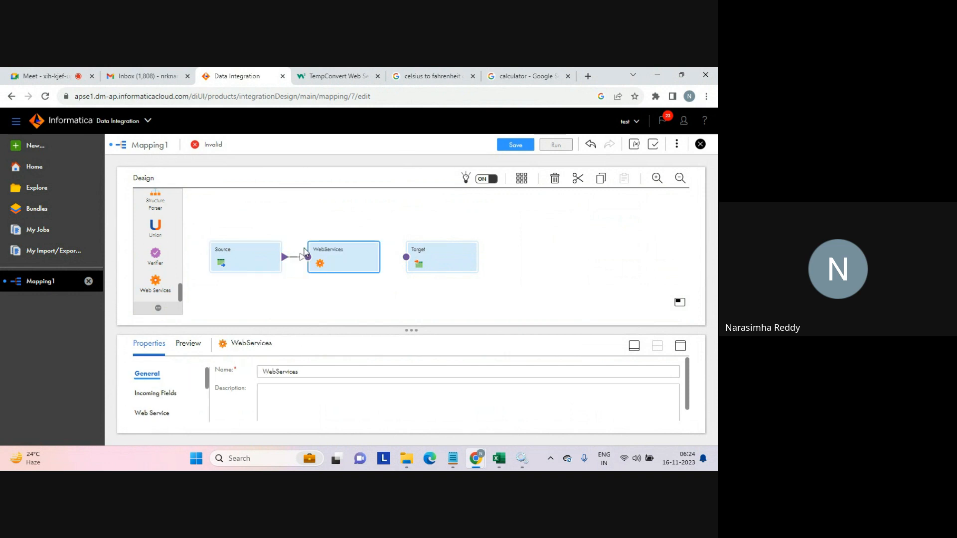
Configure the Source to use source_connection (Flat File) with the seq_1.txt object.
left_click(243, 256)
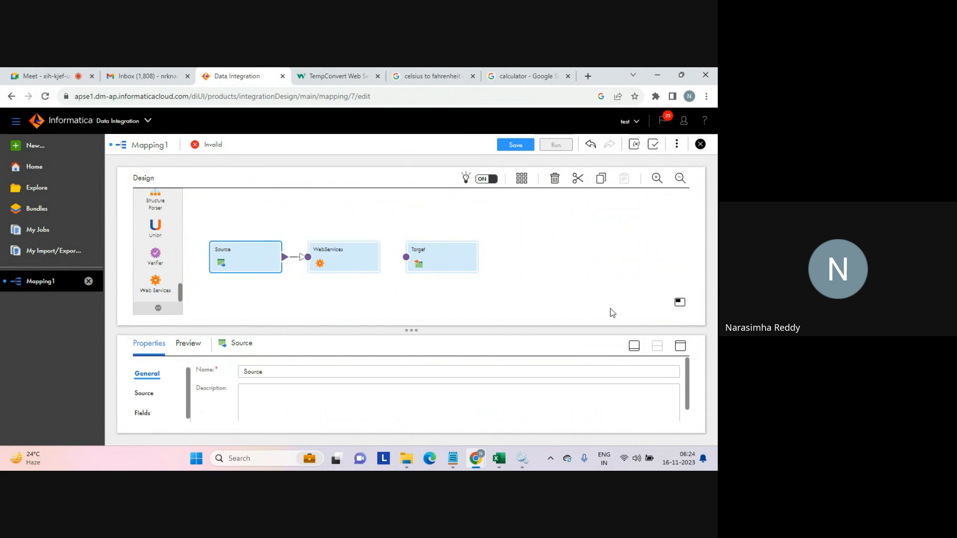
left_click(681, 346)
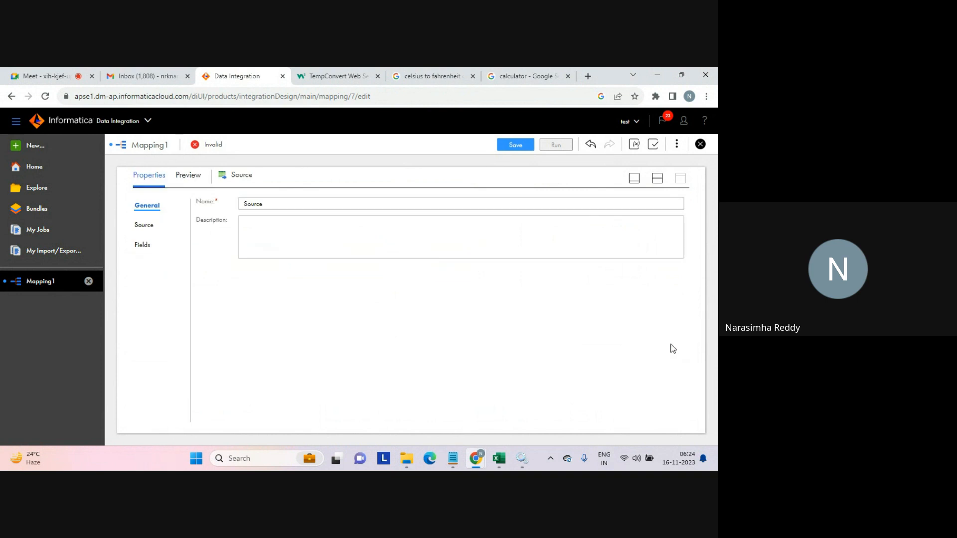
left_click(145, 228)
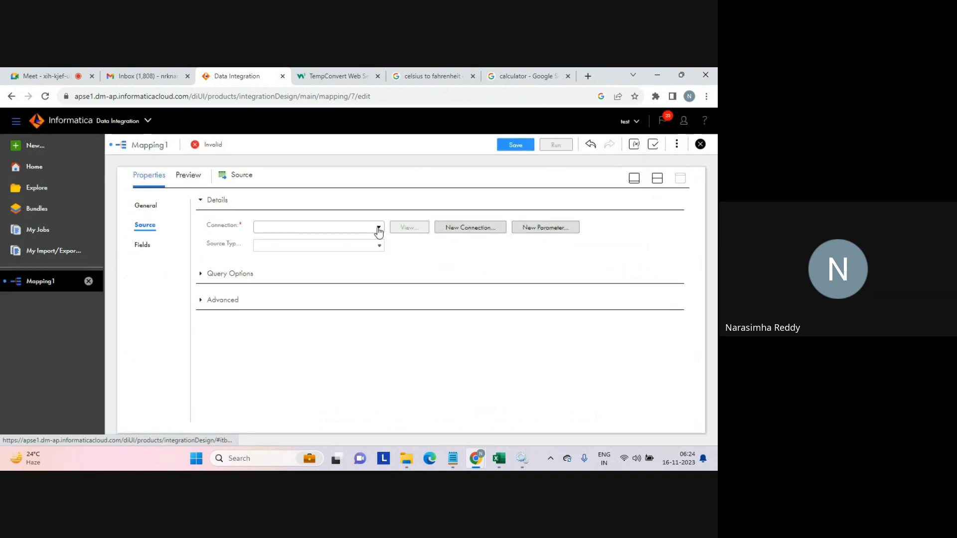
left_click(378, 228)
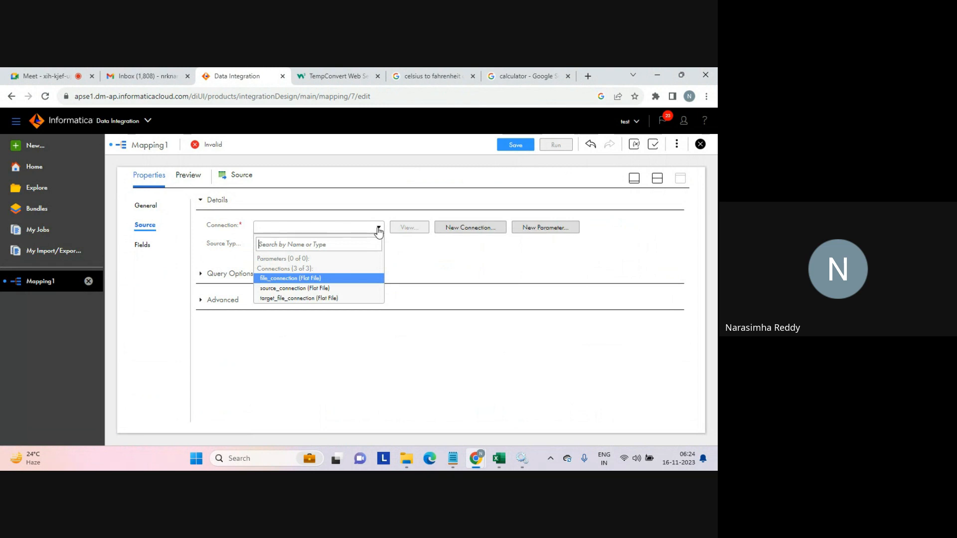
left_click(296, 287)
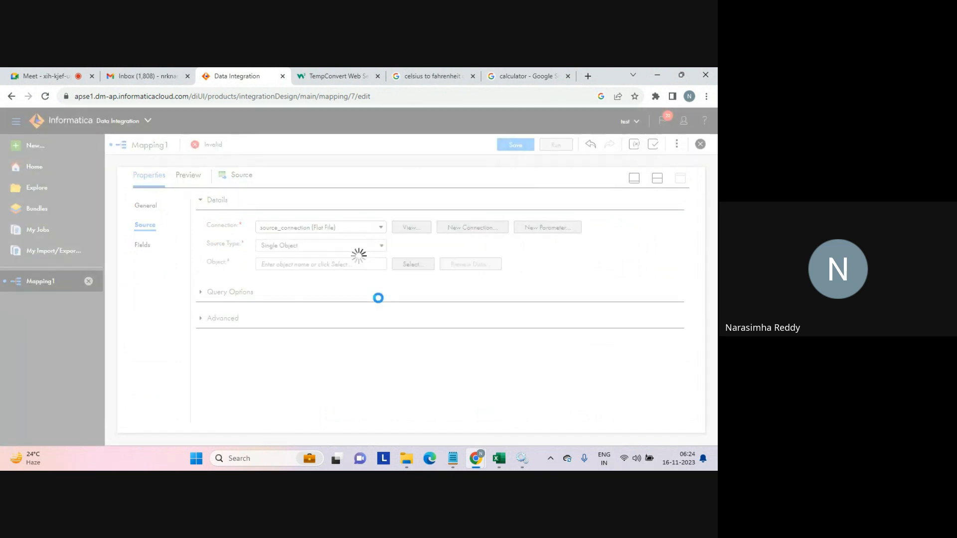
left_click(413, 264)
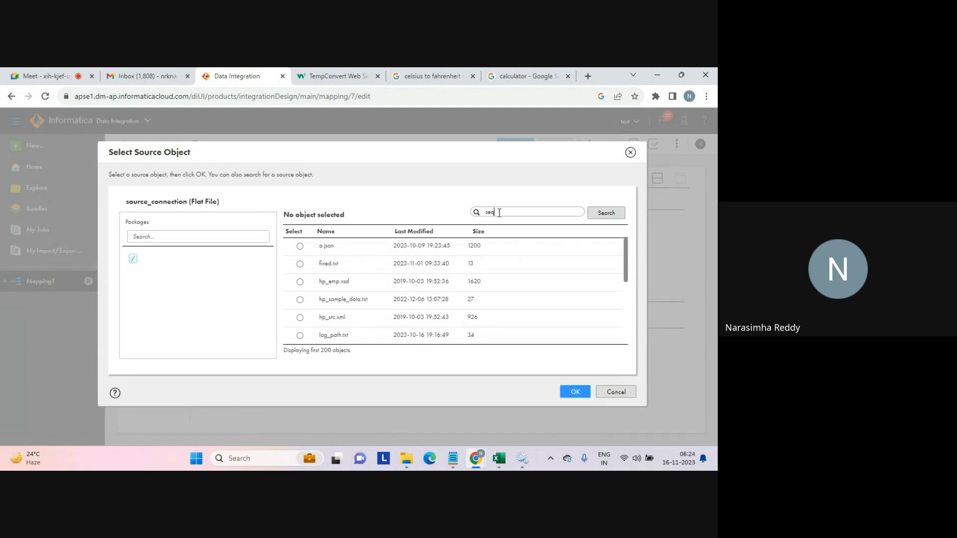
left_click(603, 218)
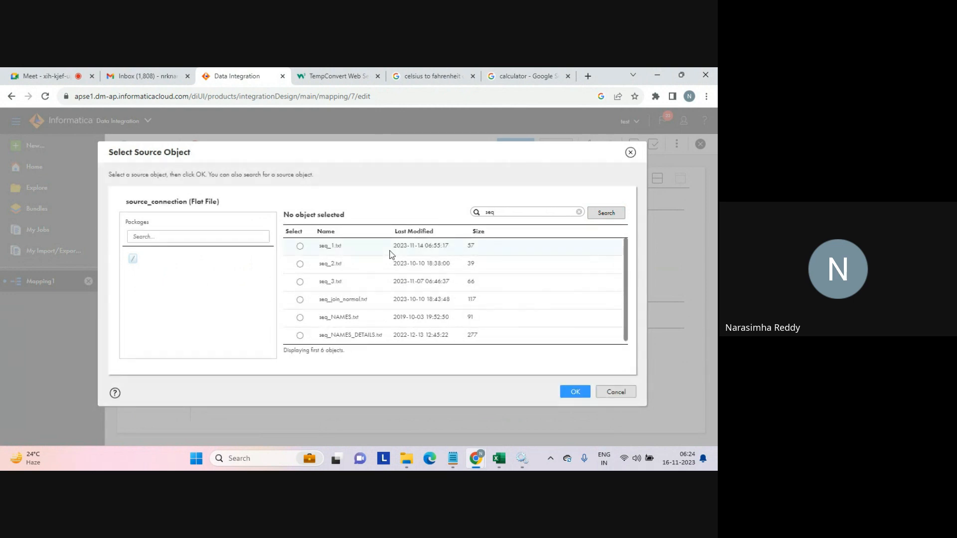
left_click(300, 246)
left_click(569, 392)
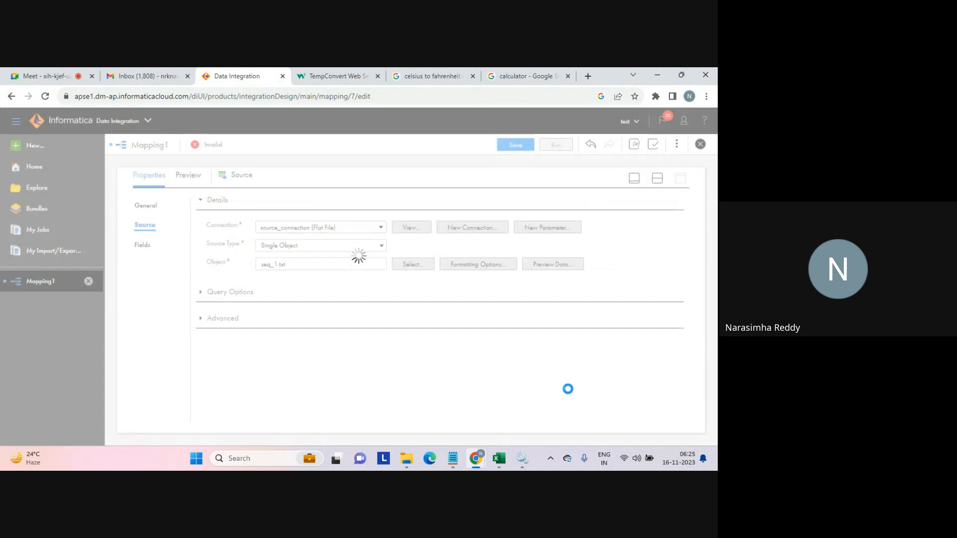
Assign the Business Service_f2c_conversion business service from dev > extract to the WebServices transformation.
left_click(657, 179)
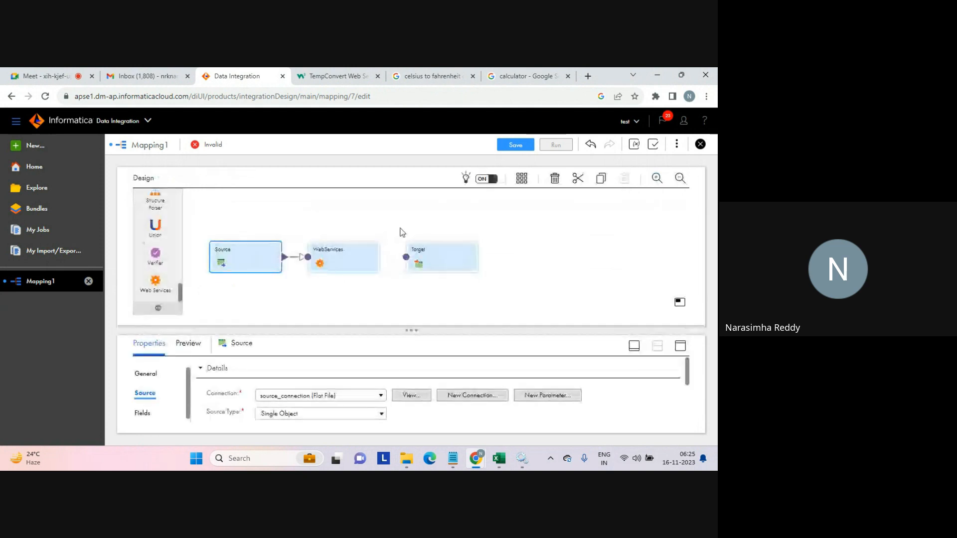
left_click(346, 258)
left_click(682, 348)
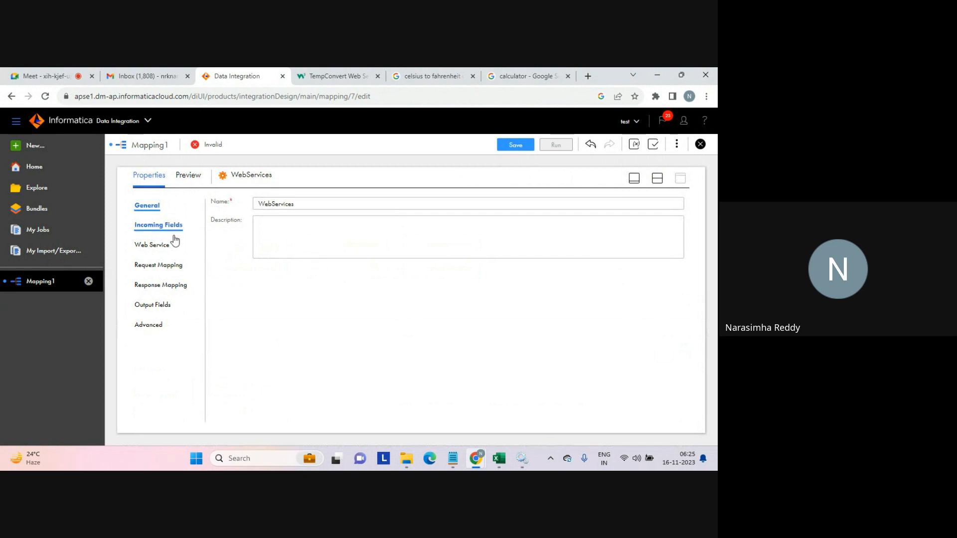
left_click(146, 247)
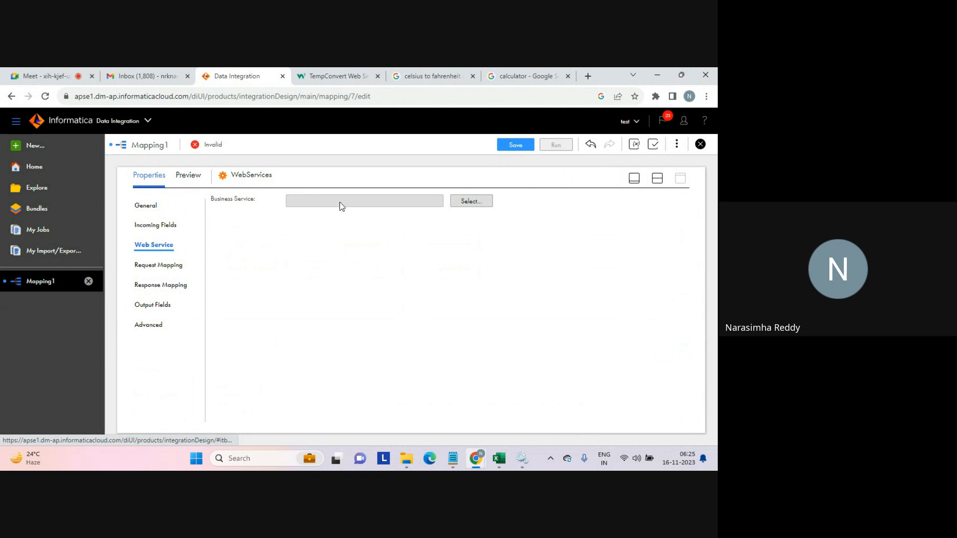
left_click(469, 207)
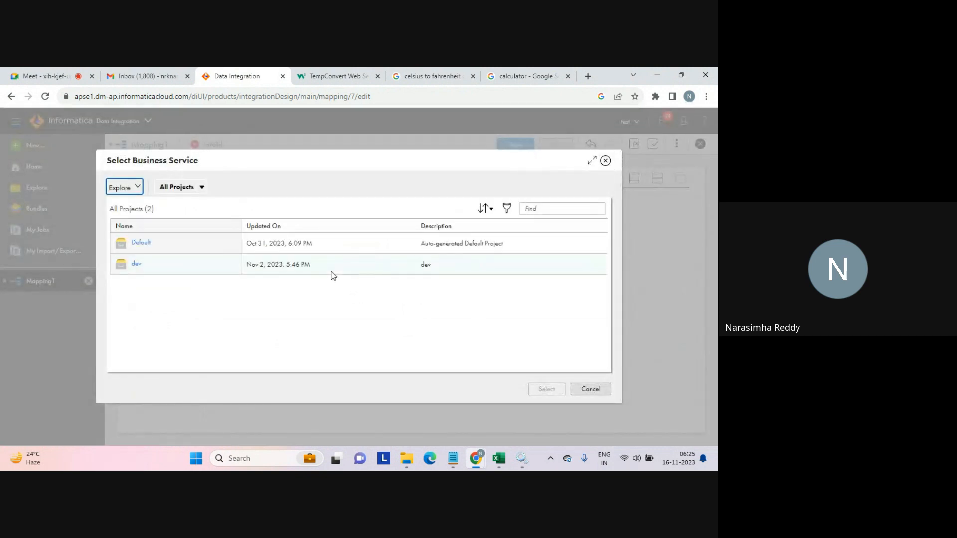
left_click(136, 265)
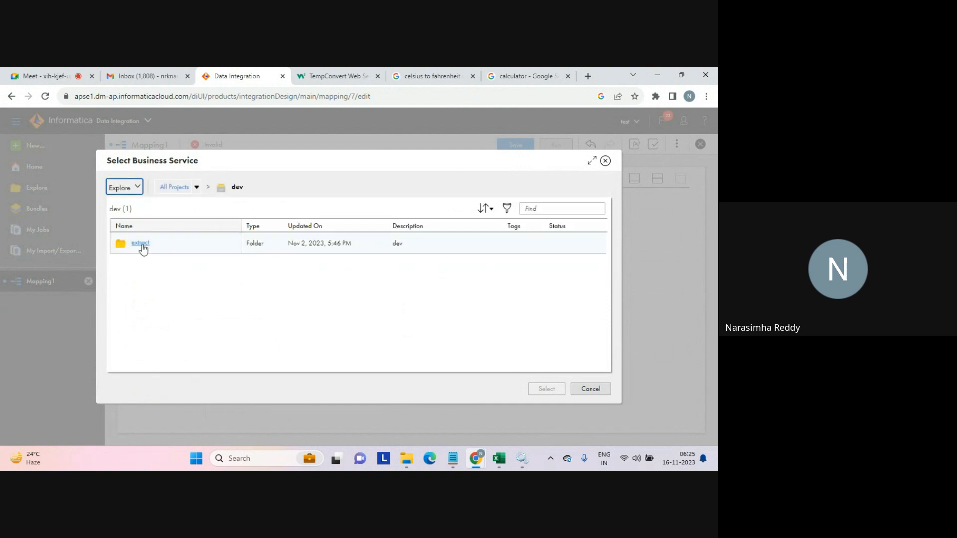
left_click(142, 244)
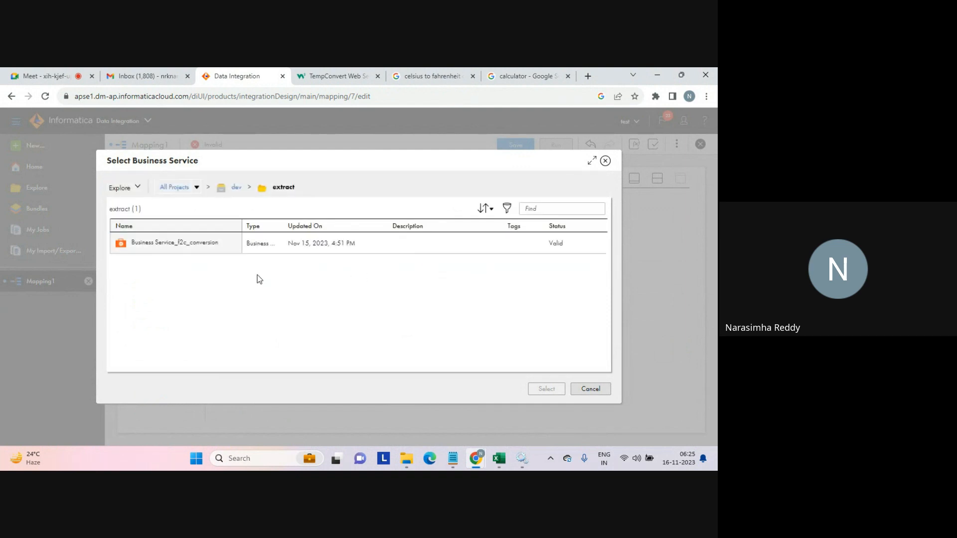
left_click(187, 243)
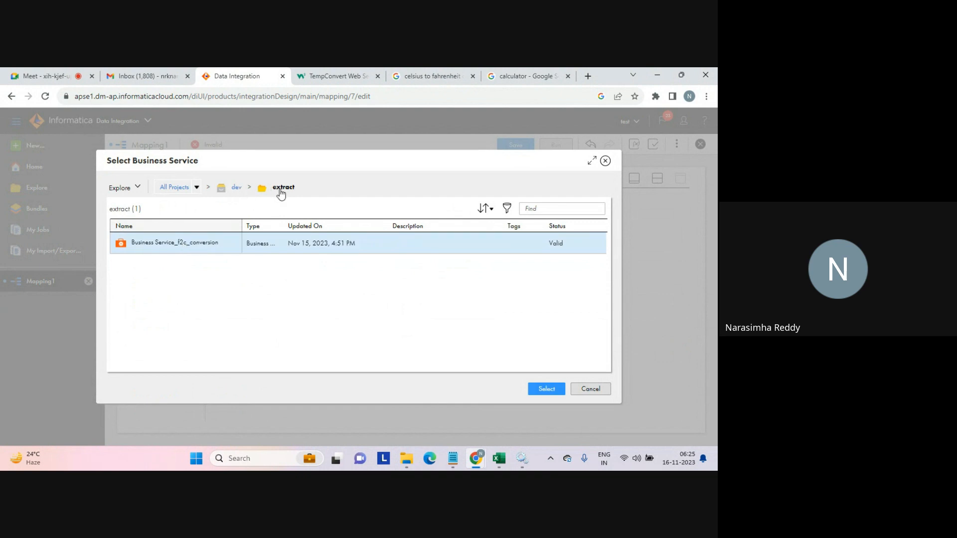
left_click(545, 389)
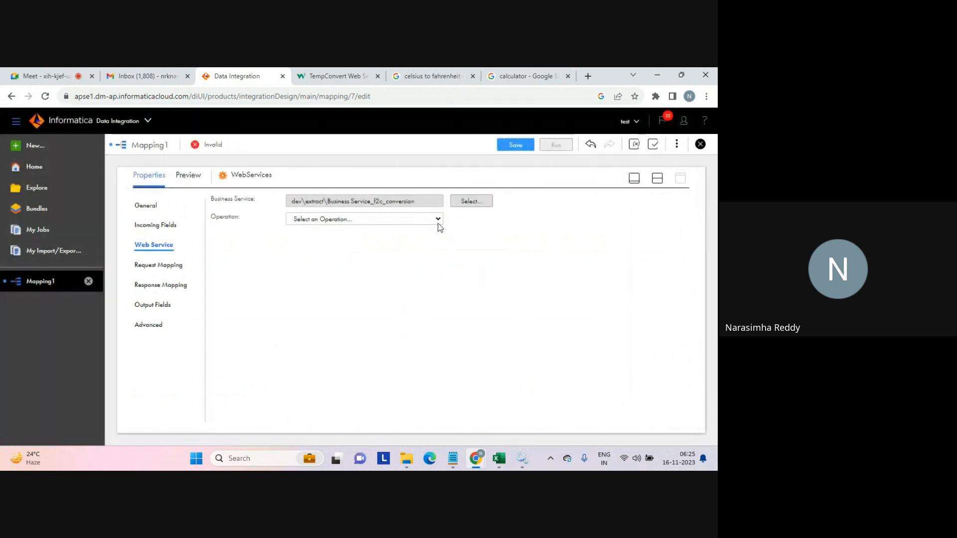
Set the web service operation to FahrenheitToCelsius and confirm the operation change.
left_click(437, 220)
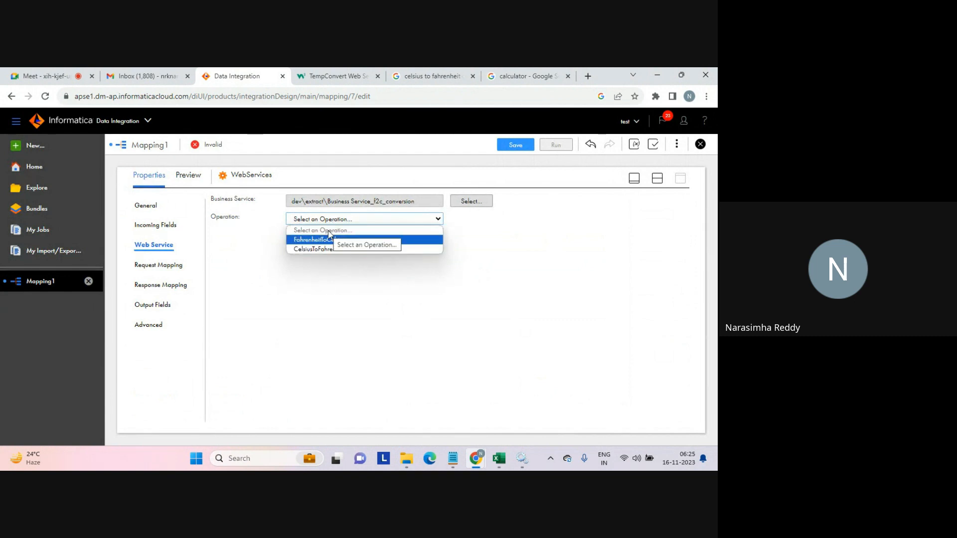
left_click(312, 250)
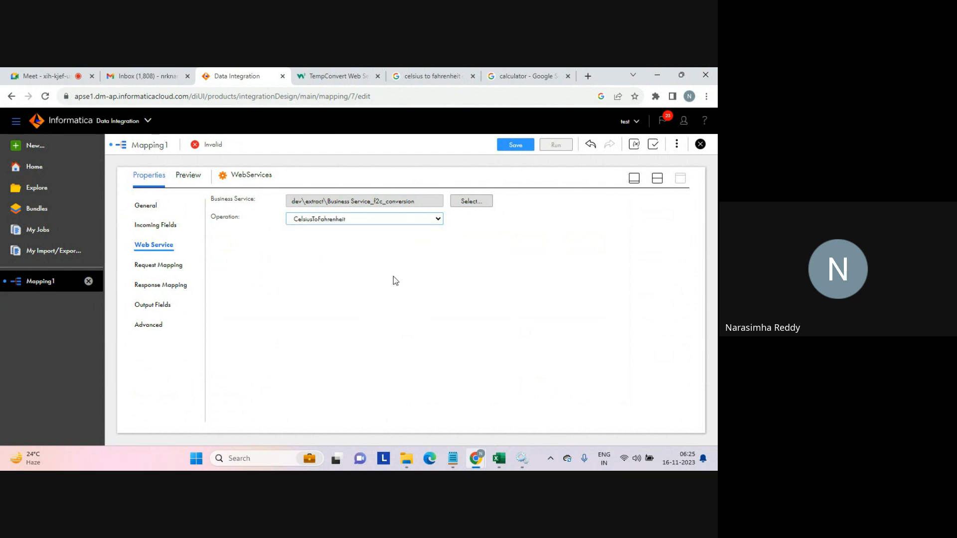
left_click(361, 220)
left_click(328, 240)
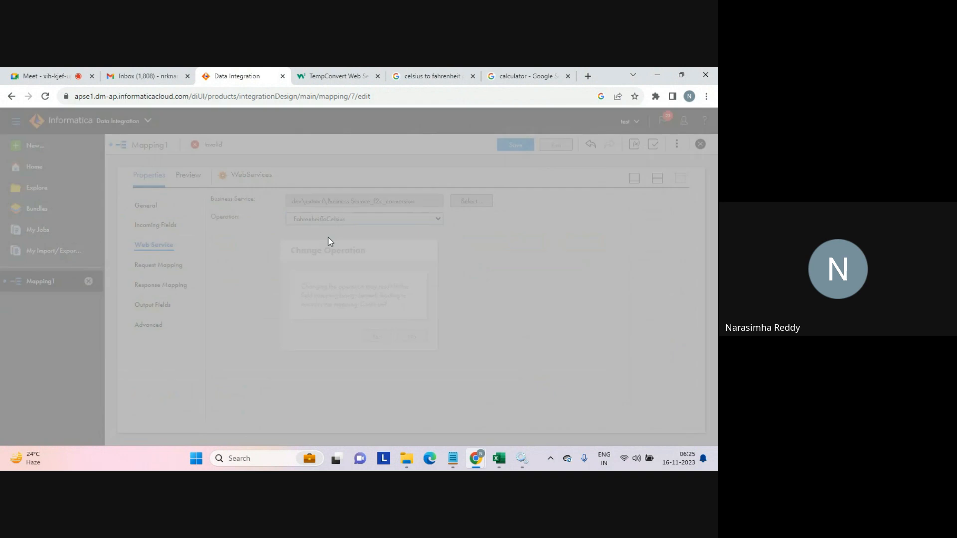
left_click(375, 335)
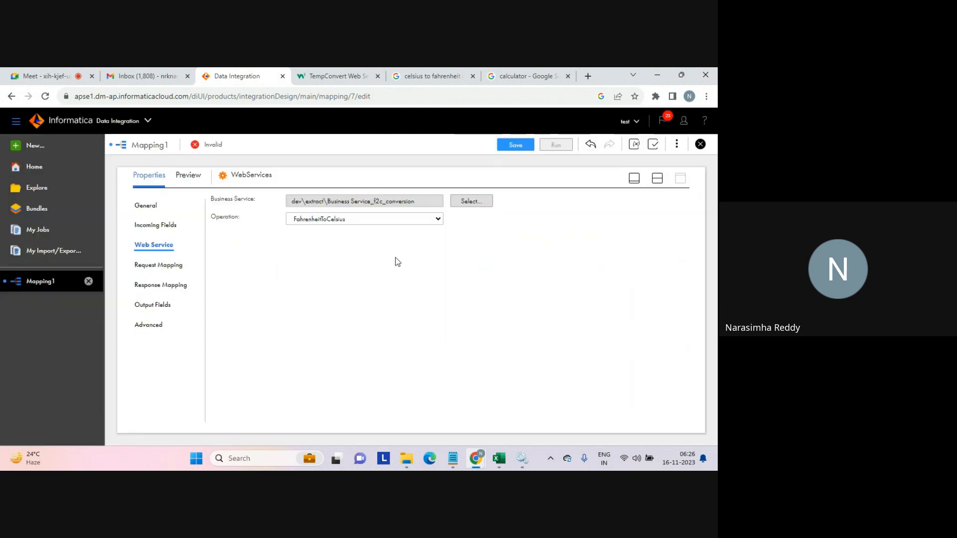
Review the calculator result and the Celsius to Fahrenheit formula in the other browser tabs.
left_click(513, 77)
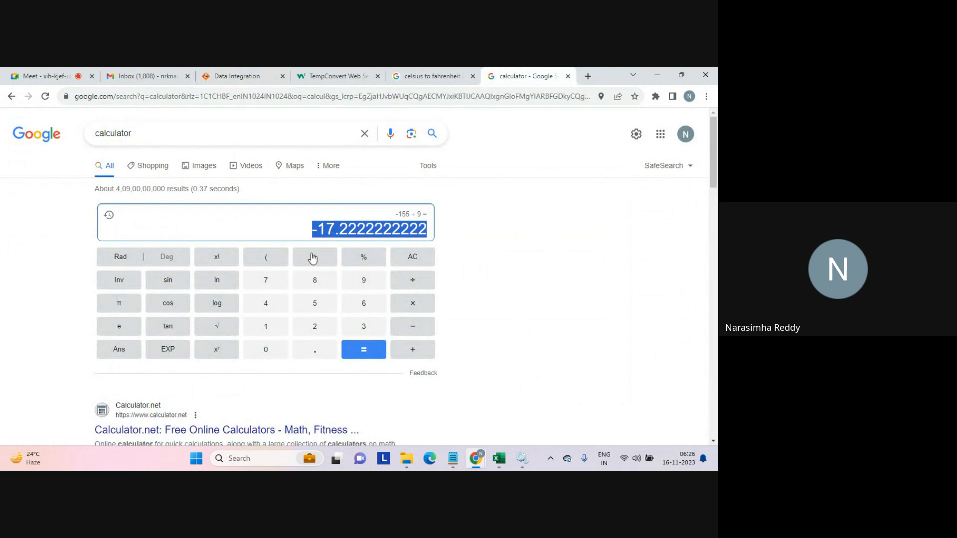
left_click(418, 82)
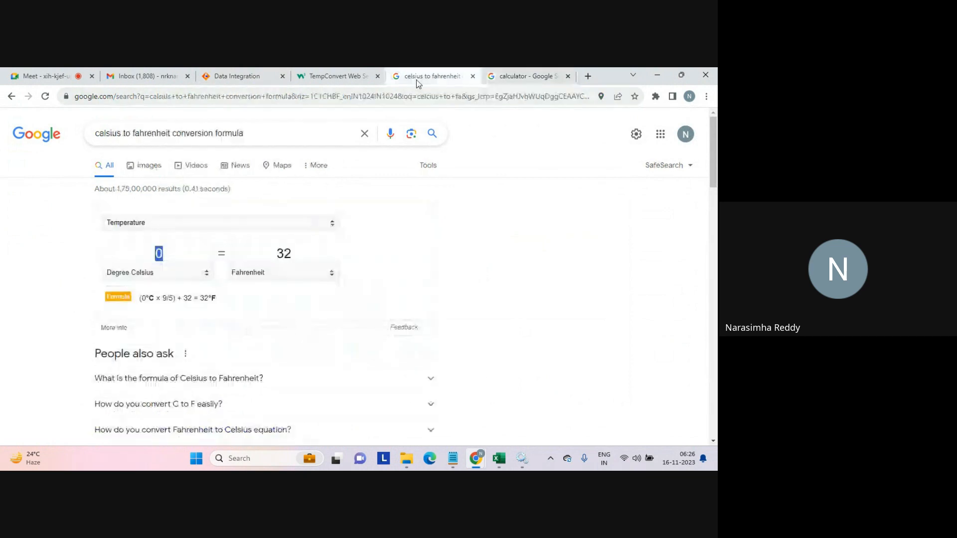
left_click_drag(201, 298, 215, 299)
left_click(214, 298)
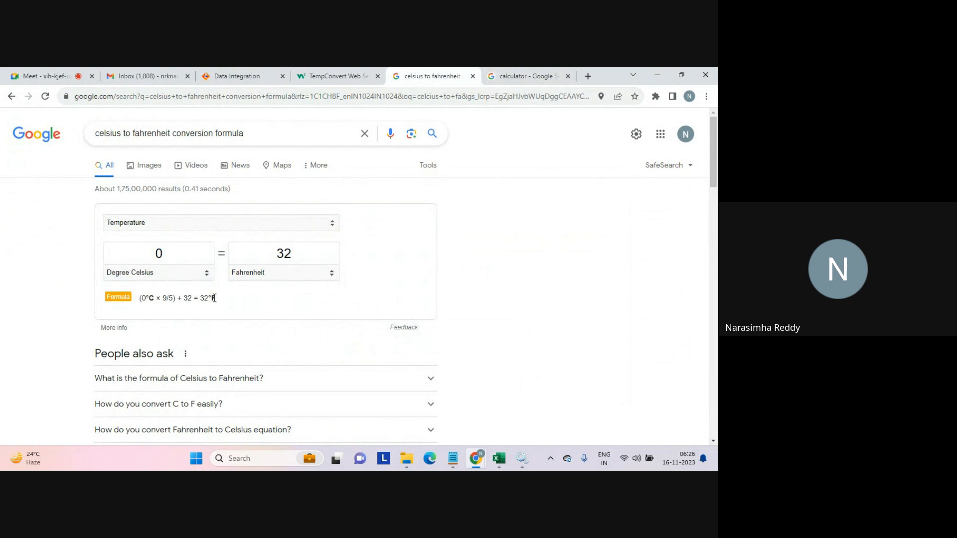
left_click_drag(181, 299, 190, 299)
left_click(238, 79)
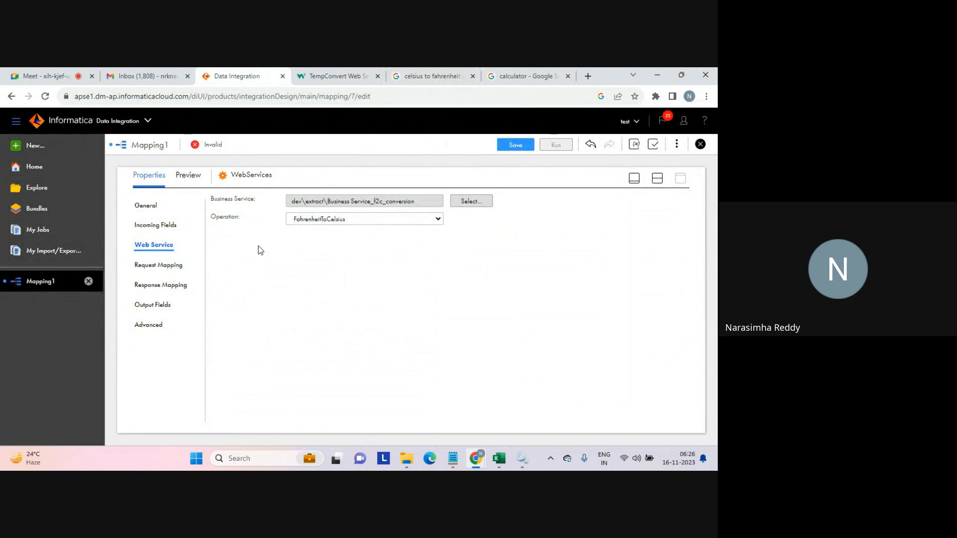
Map the Source field c1 to the Fahrenheit element of the FahrenheitToCelsius request structure.
left_click(161, 265)
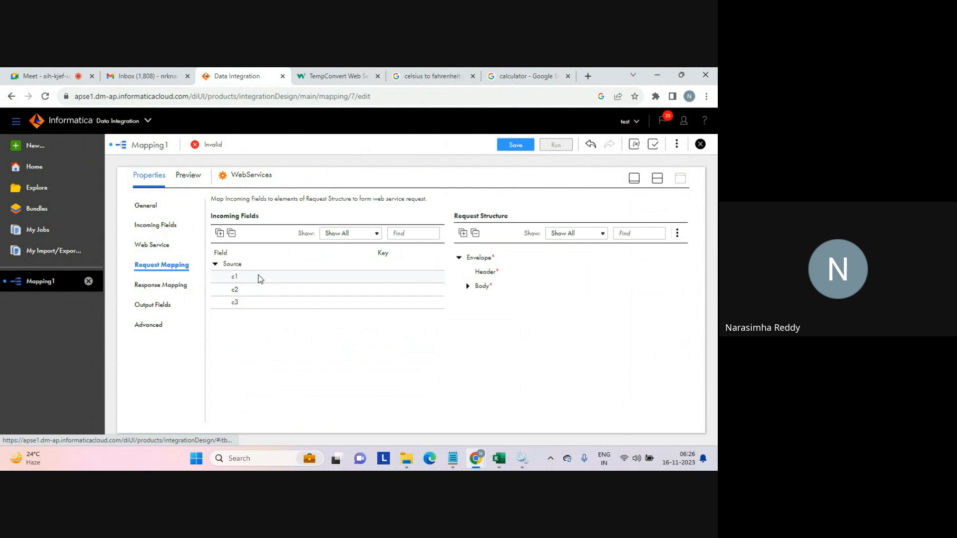
left_click(463, 233)
left_click_drag(339, 277, 494, 315)
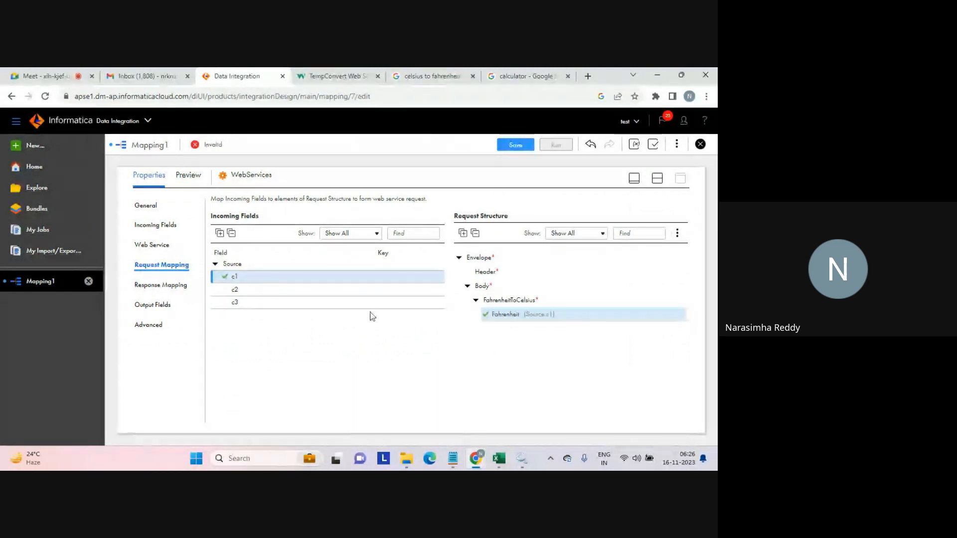
Select the whole response Envelope, including FahrenheitToCelsiusResult, as output fields in the response mapping.
left_click(172, 288)
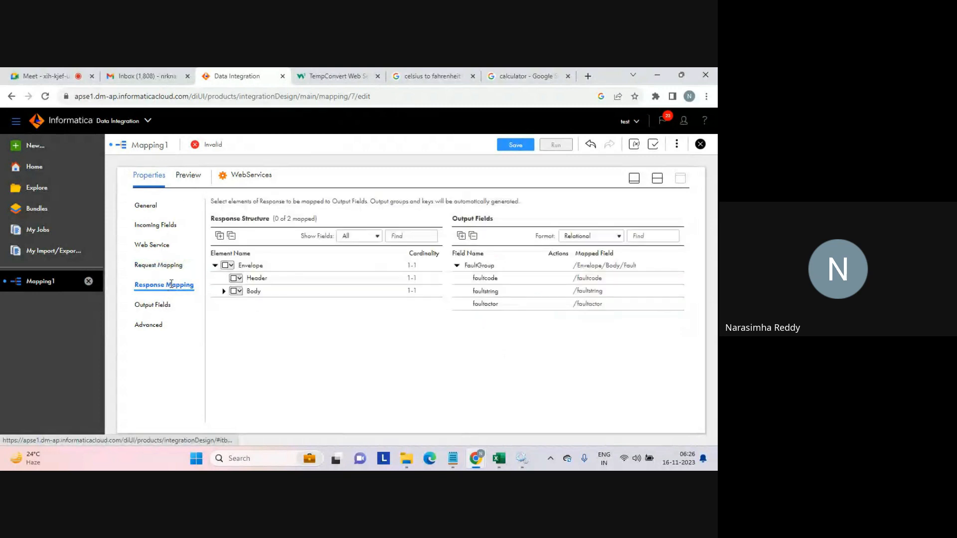
left_click(220, 236)
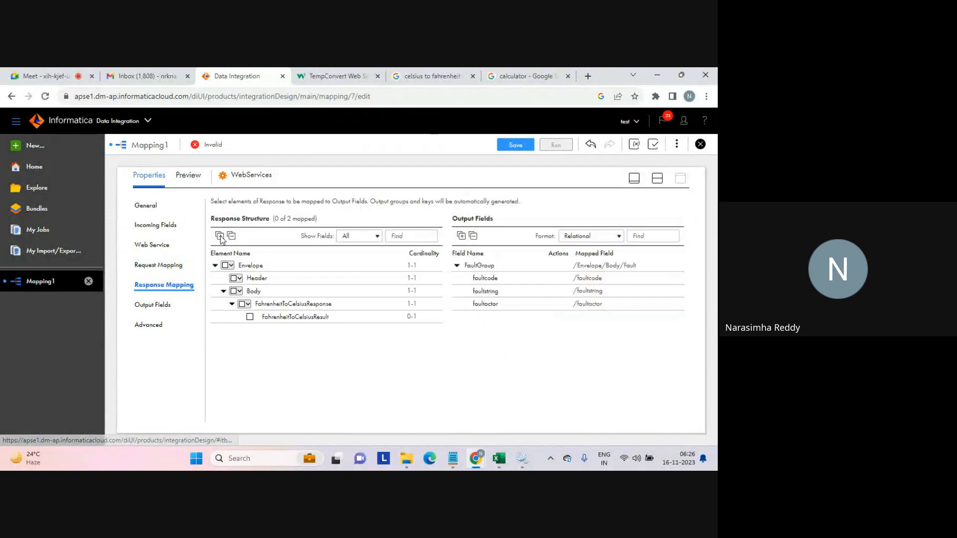
left_click(231, 265)
left_click(251, 283)
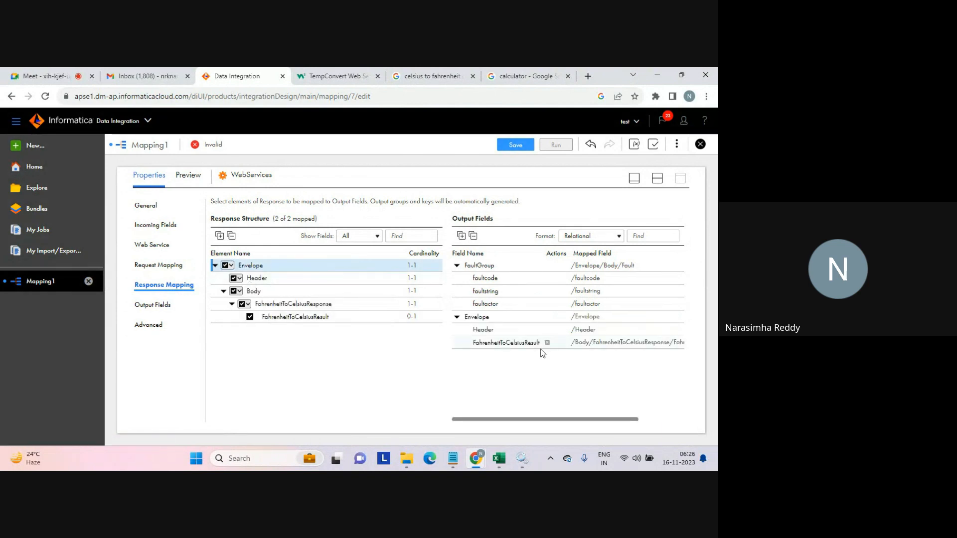
mouse_move(498, 347)
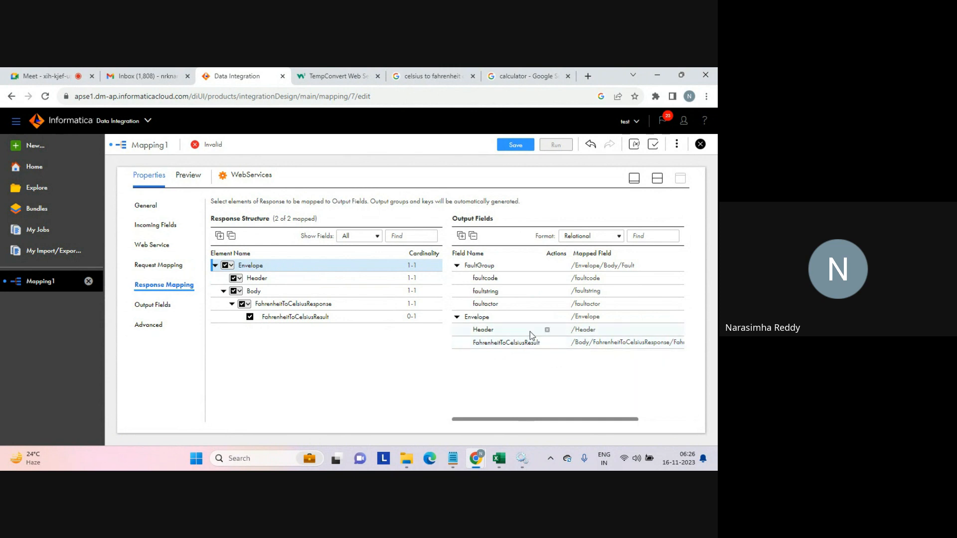
Search the TempConvert WSDL for the FahrenheitToCelsiusResponse element definition.
left_click(337, 76)
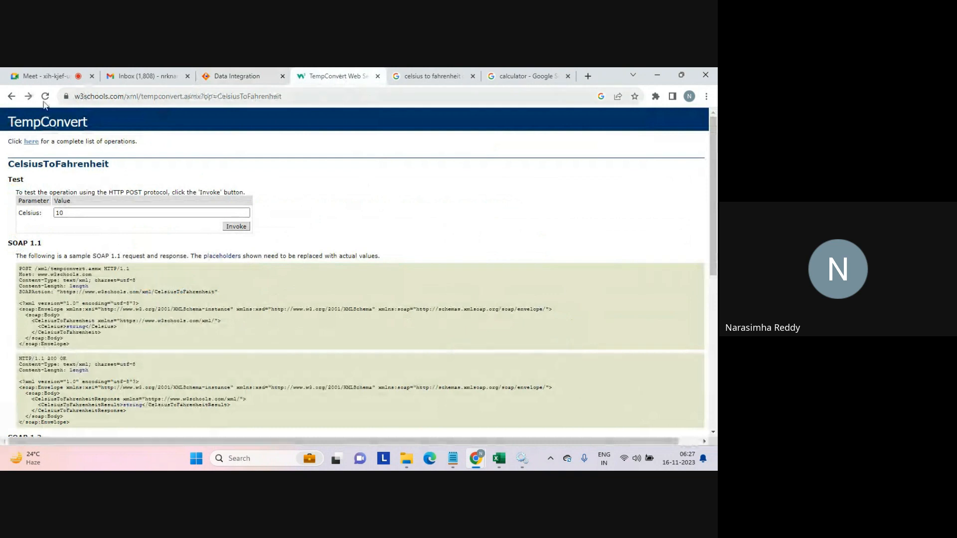
left_click(29, 97)
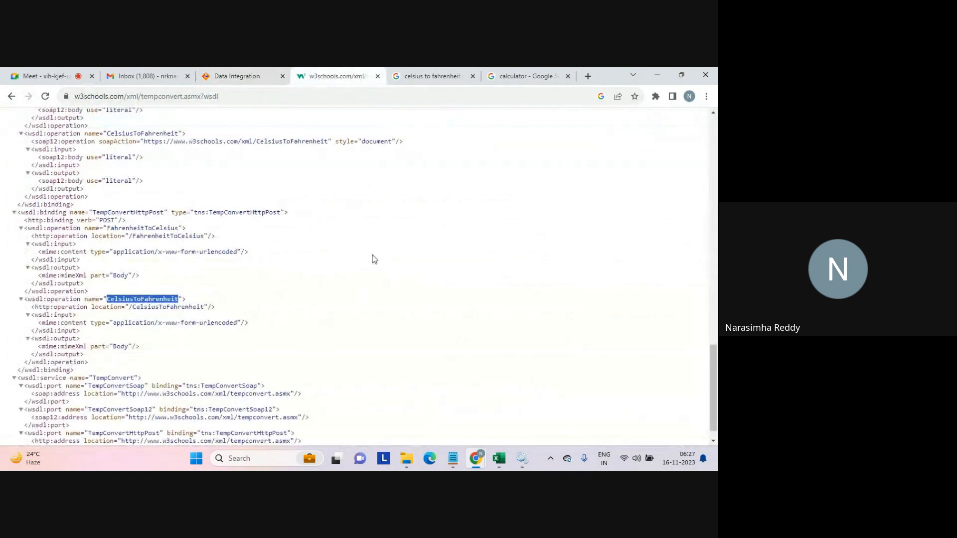
left_click(375, 193)
key("ctrl+f")
type("respo")
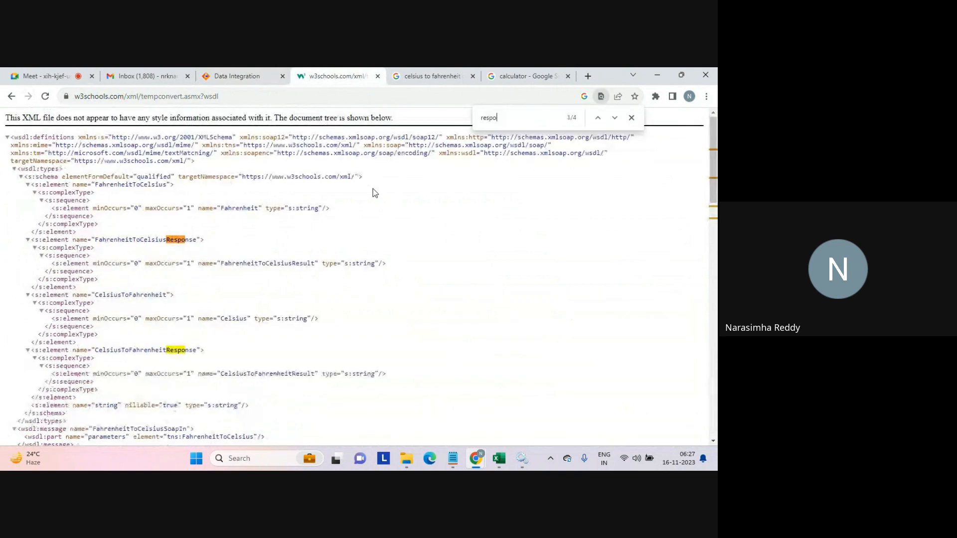
left_click_drag(93, 238, 197, 240)
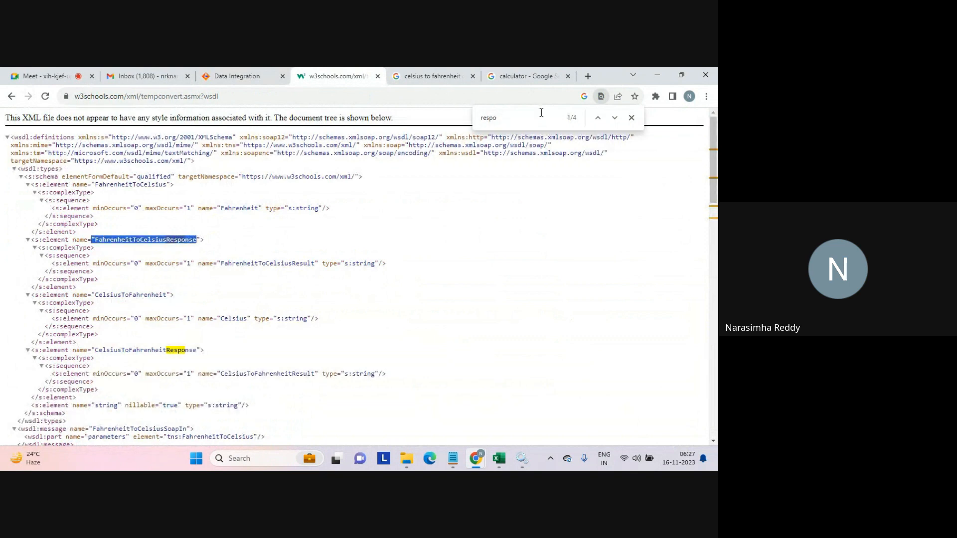
left_click(252, 77)
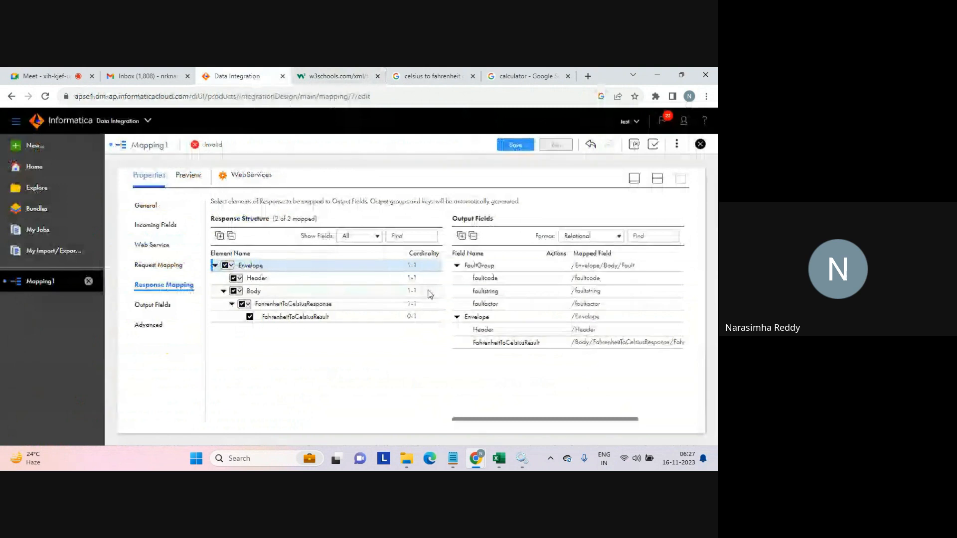
Open the Target transformation's properties and set its connection to target_file_connection.
left_click(520, 345)
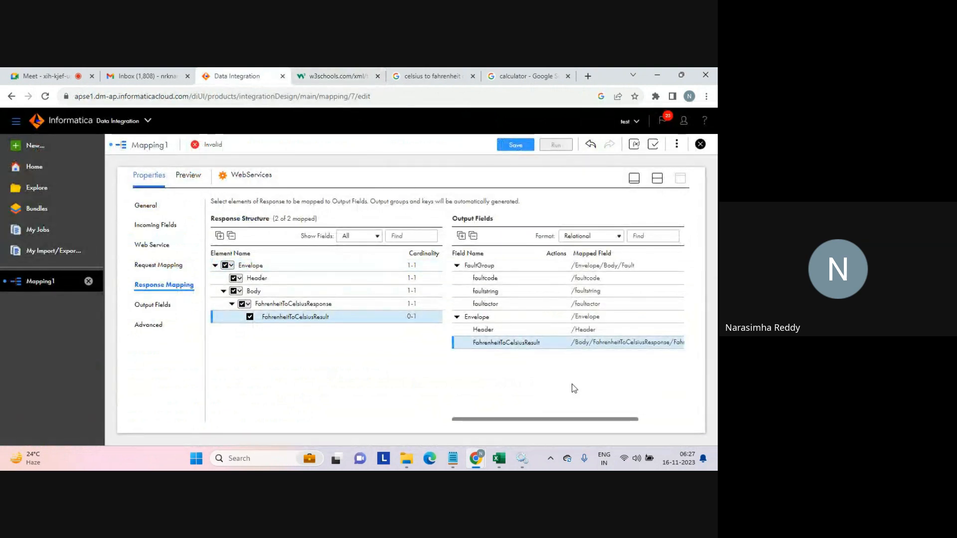
left_click(659, 179)
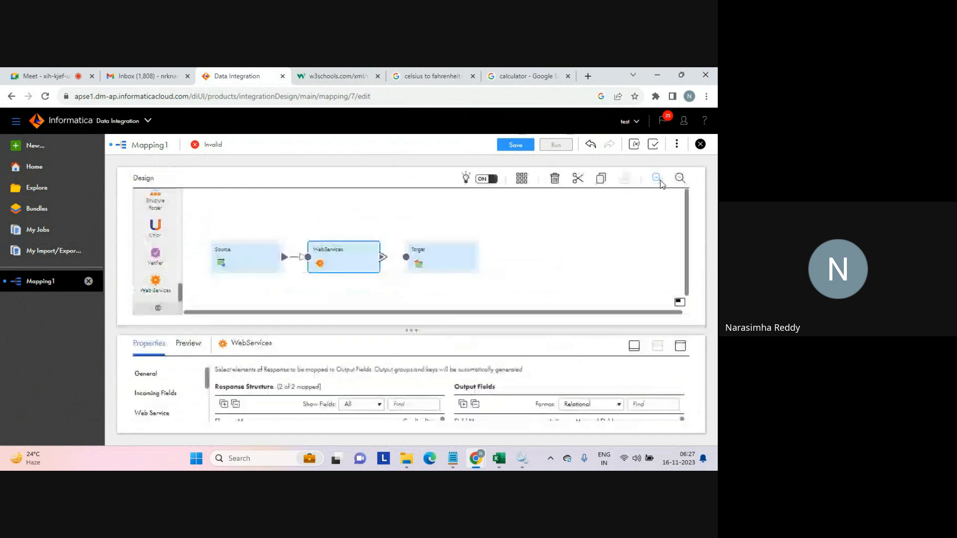
left_click(459, 248)
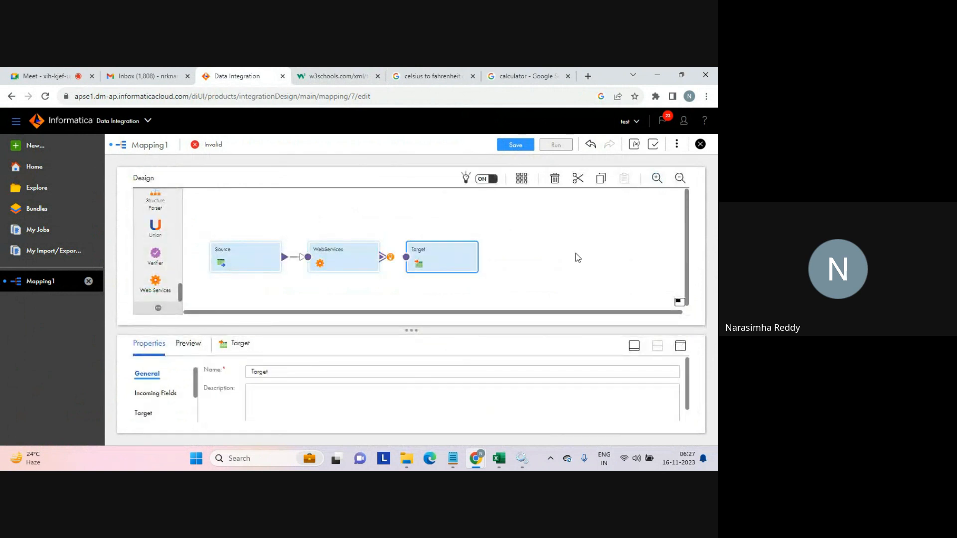
left_click(680, 346)
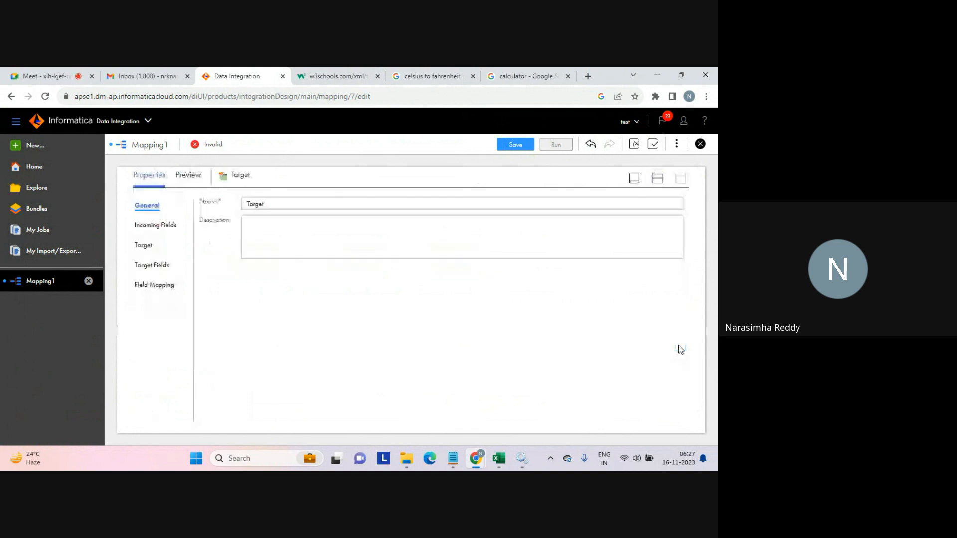
left_click(139, 248)
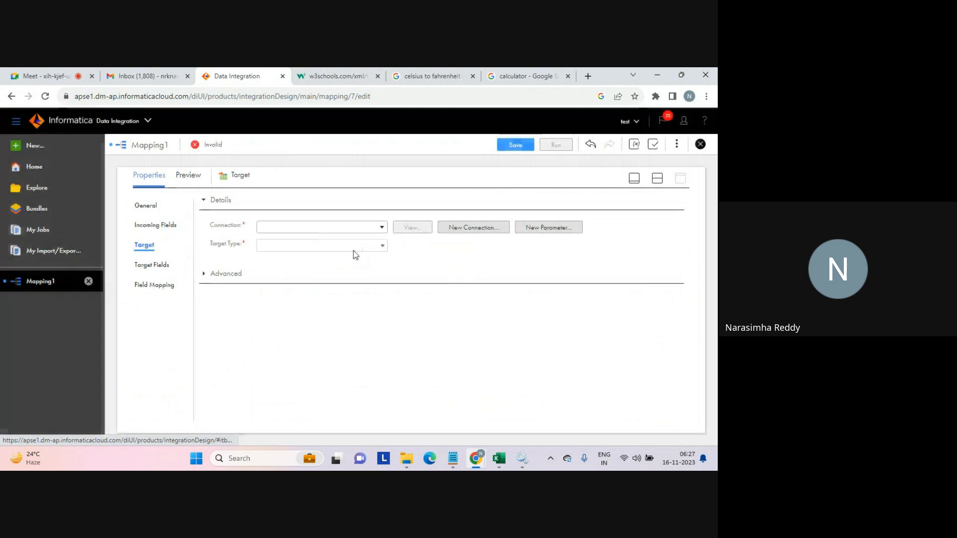
left_click(381, 227)
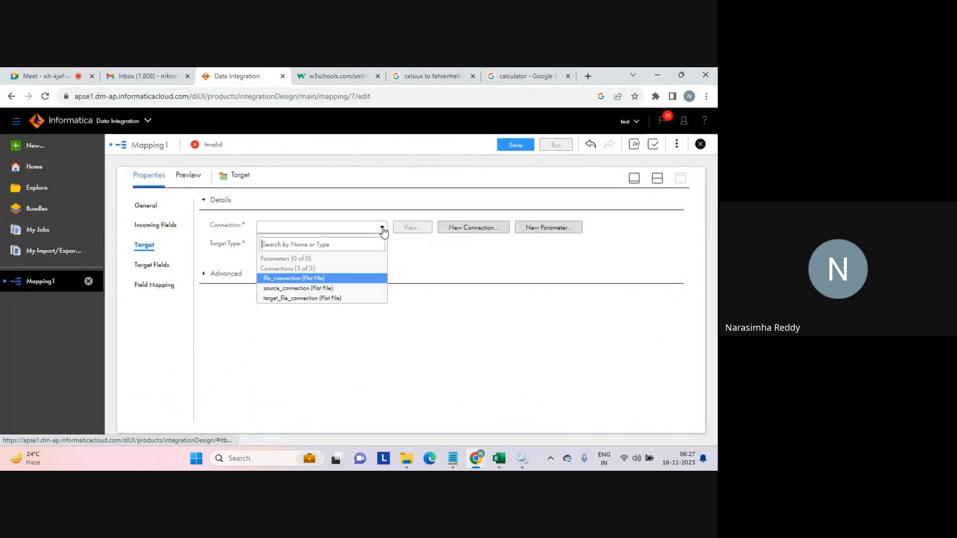
left_click(299, 298)
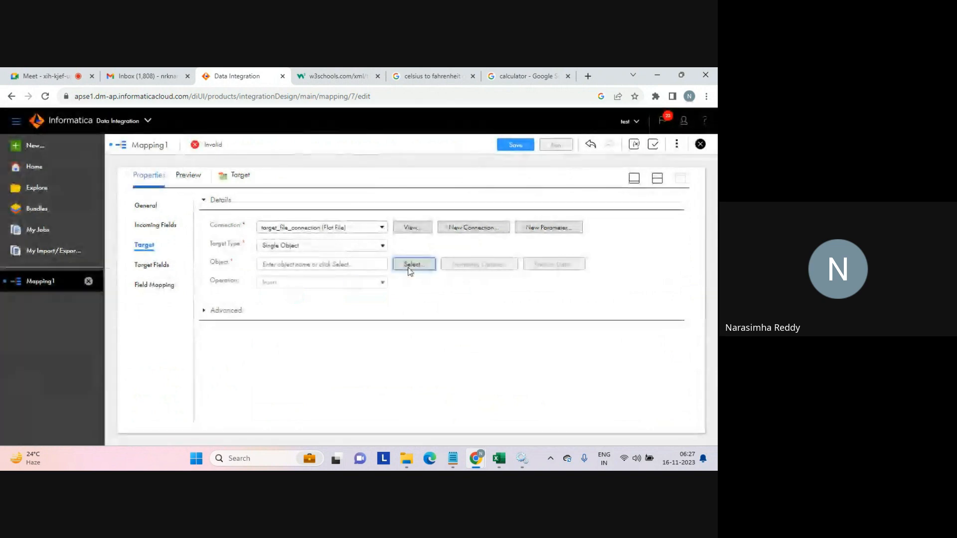
Set the target object to be created new at runtime with static file name web_service_result.txt.
left_click(409, 264)
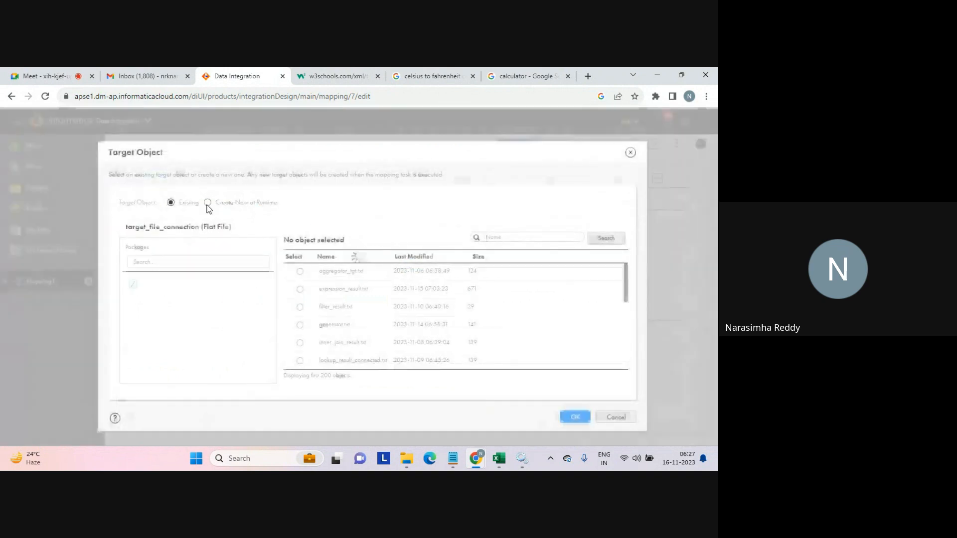
left_click(206, 204)
left_click(235, 291)
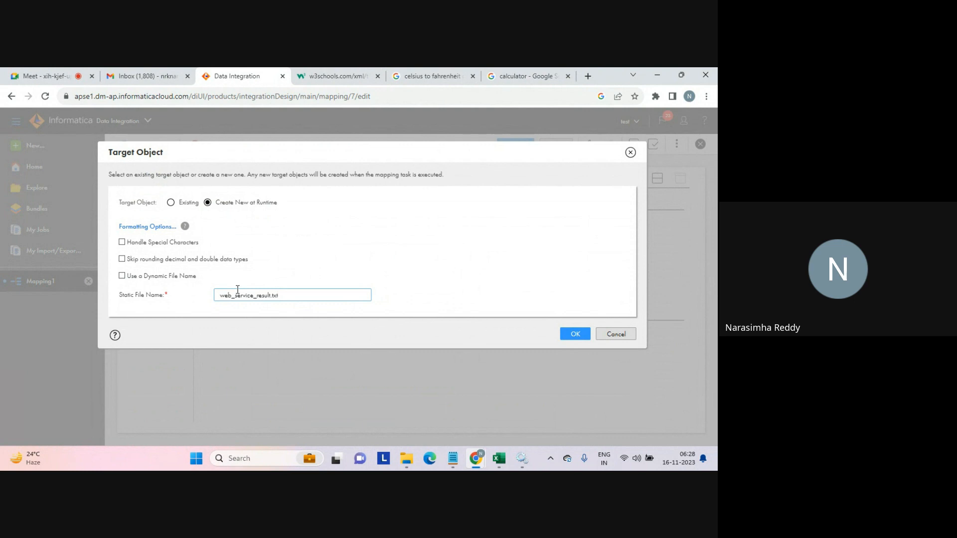
triple_click(299, 299)
left_click(300, 298)
triple_click(299, 297)
left_click(298, 297)
triple_click(298, 297)
left_click(298, 297)
left_click(573, 333)
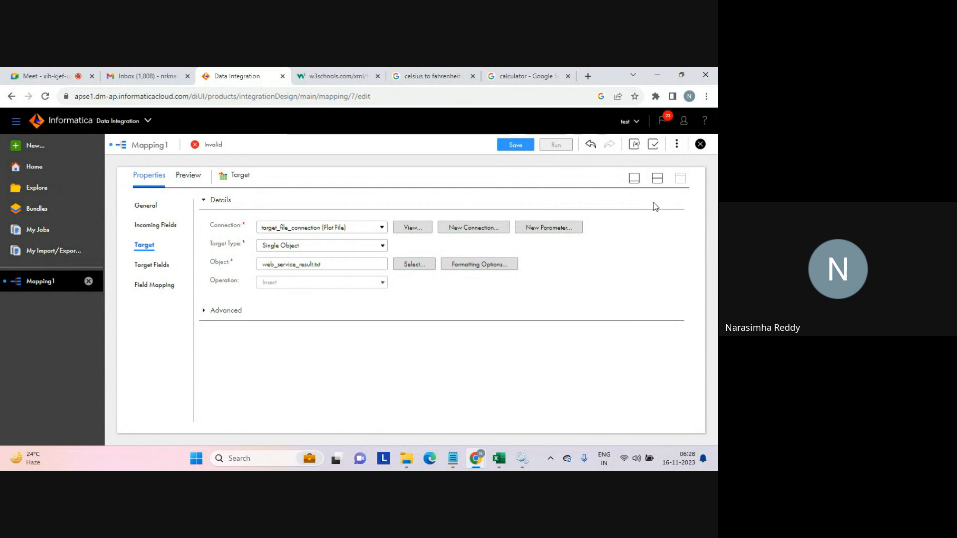
Link the WebServices transformation to the Target using the Envelope output group.
left_click(658, 179)
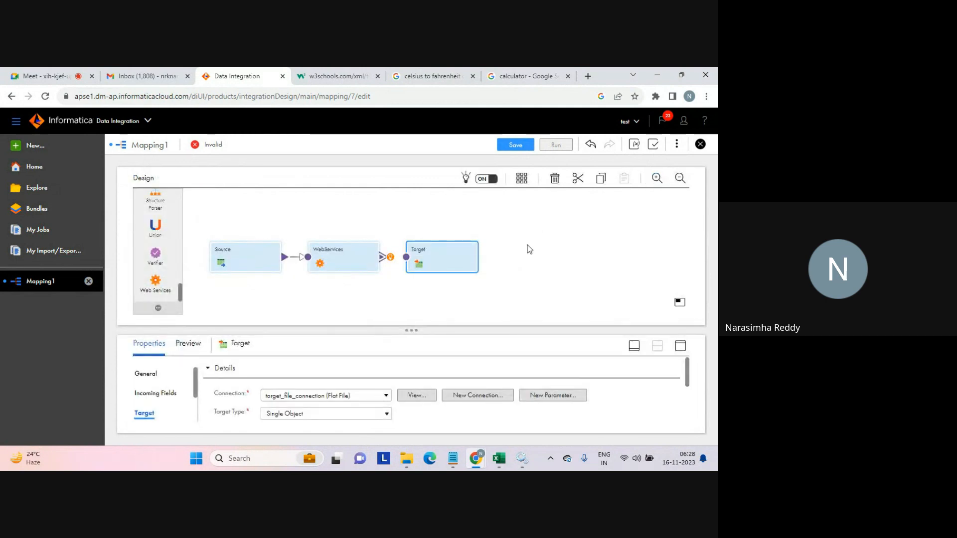
left_click_drag(383, 257, 407, 263)
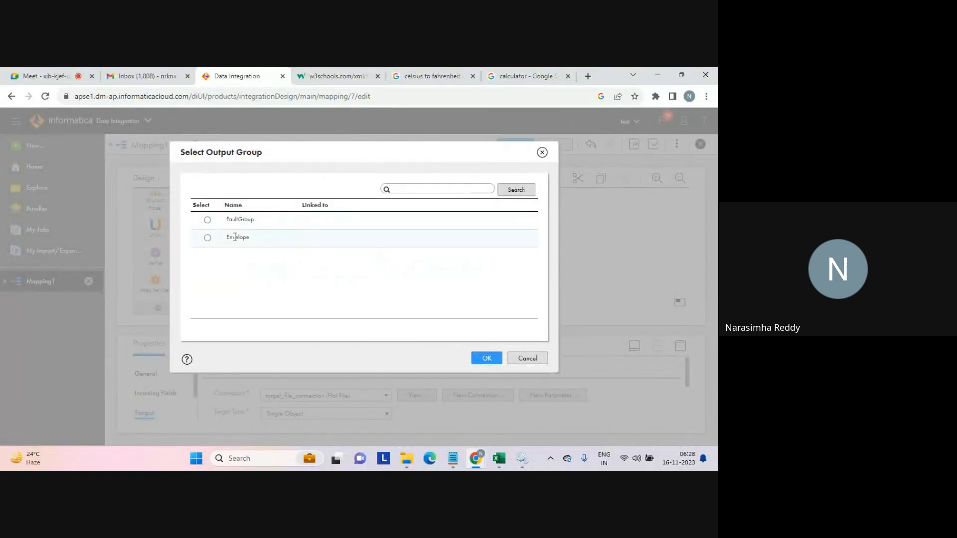
left_click(208, 238)
left_click(483, 357)
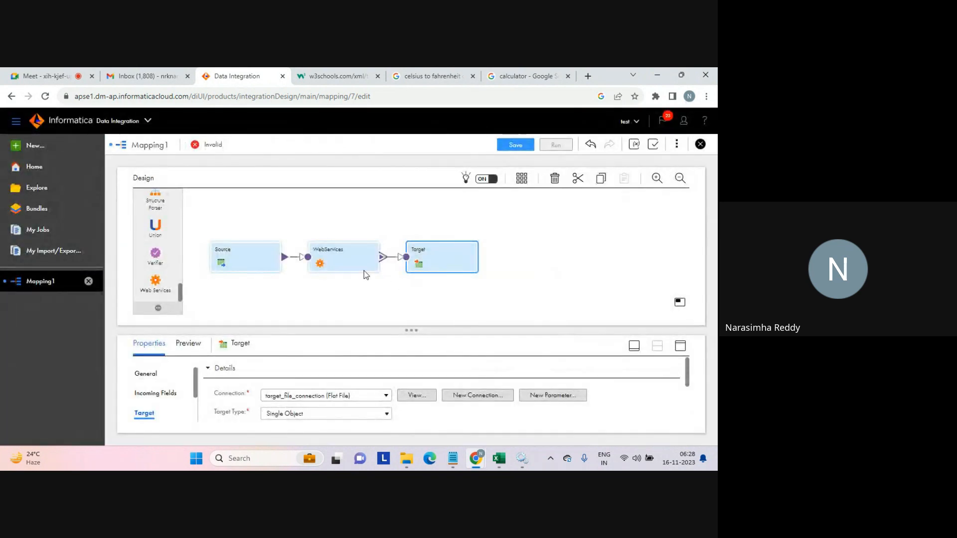
Review the WebServices response mapping output fields under the Envelope and FaultGroup groups.
left_click(372, 267)
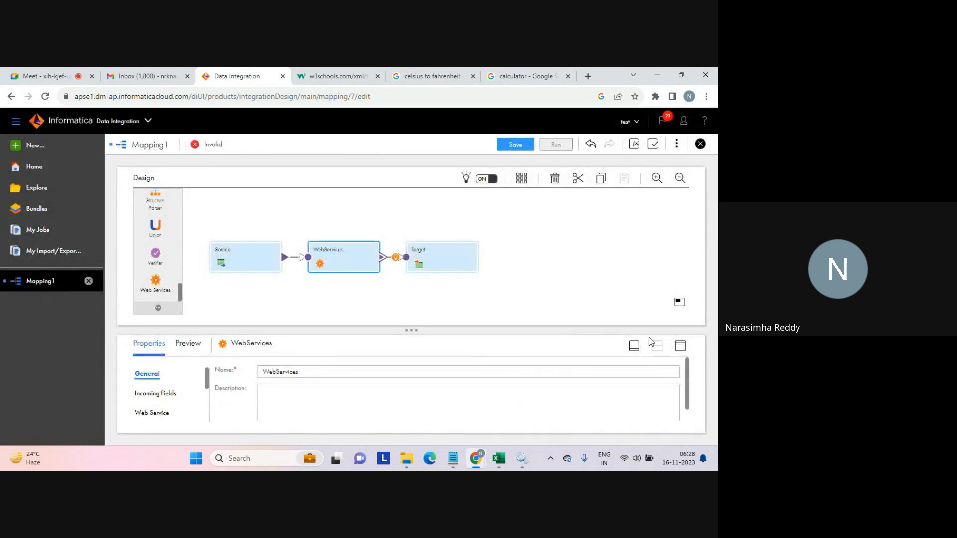
left_click(682, 347)
left_click(157, 288)
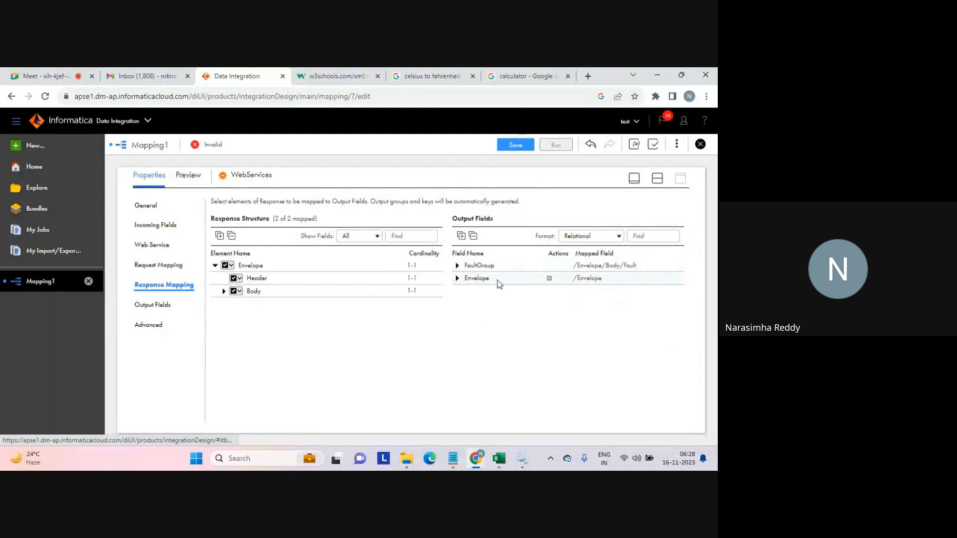
left_click(458, 278)
mouse_move(488, 306)
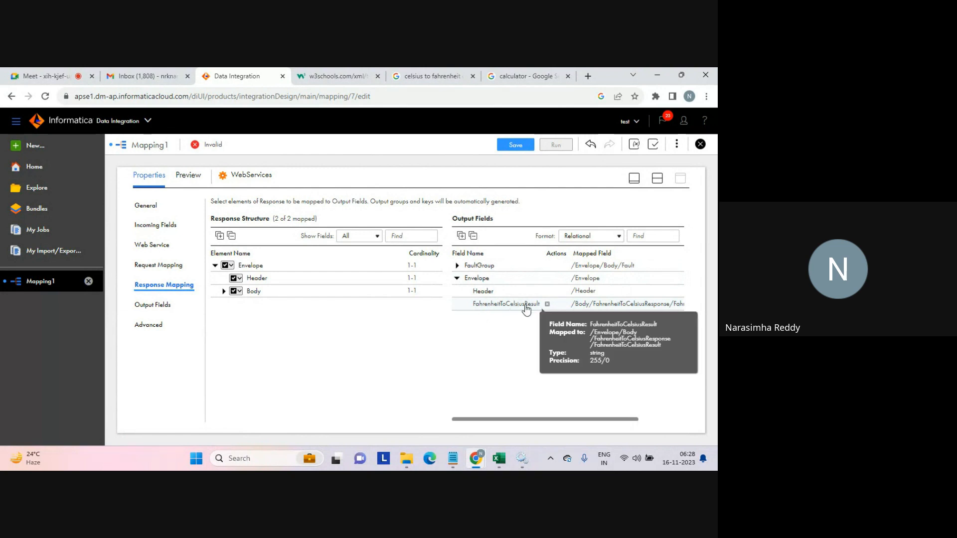
left_click(457, 265)
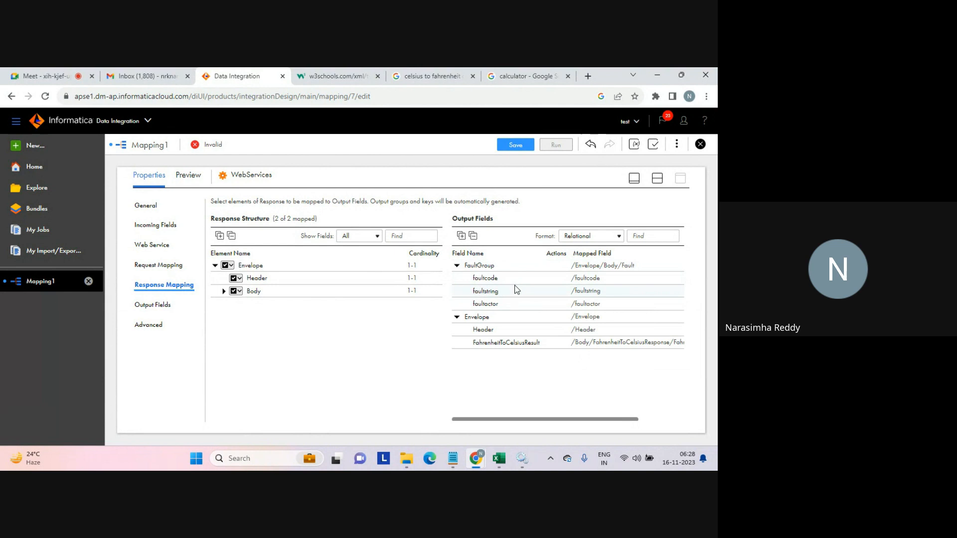
mouse_move(490, 295)
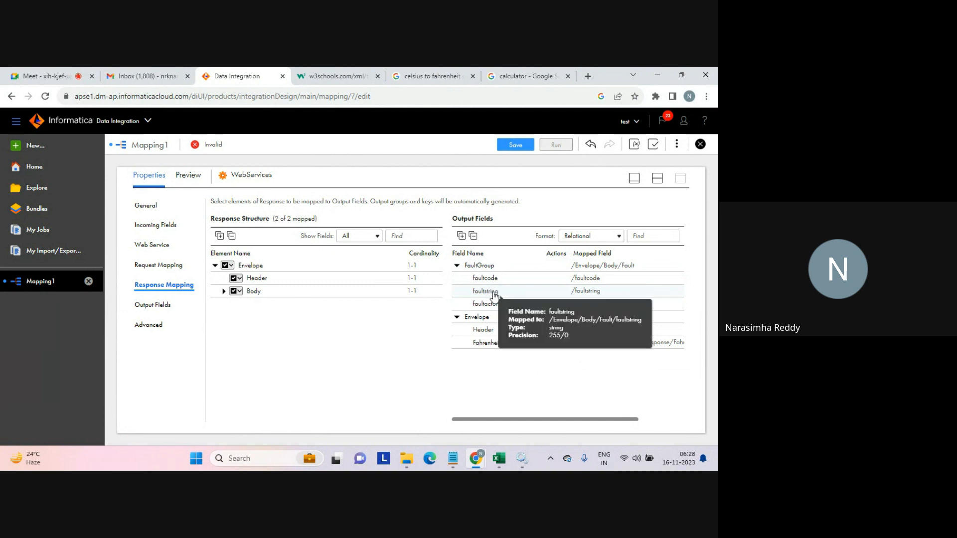
left_click(456, 265)
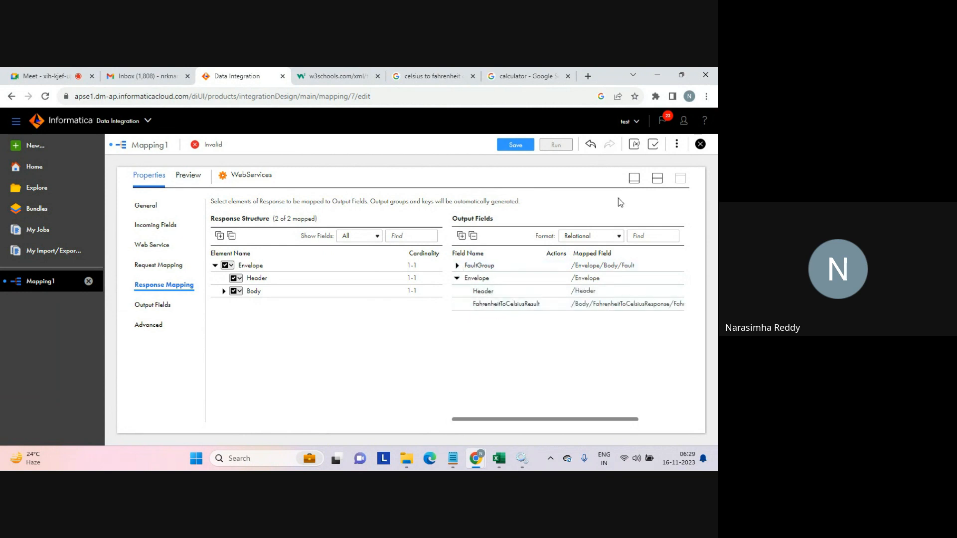
left_click(658, 179)
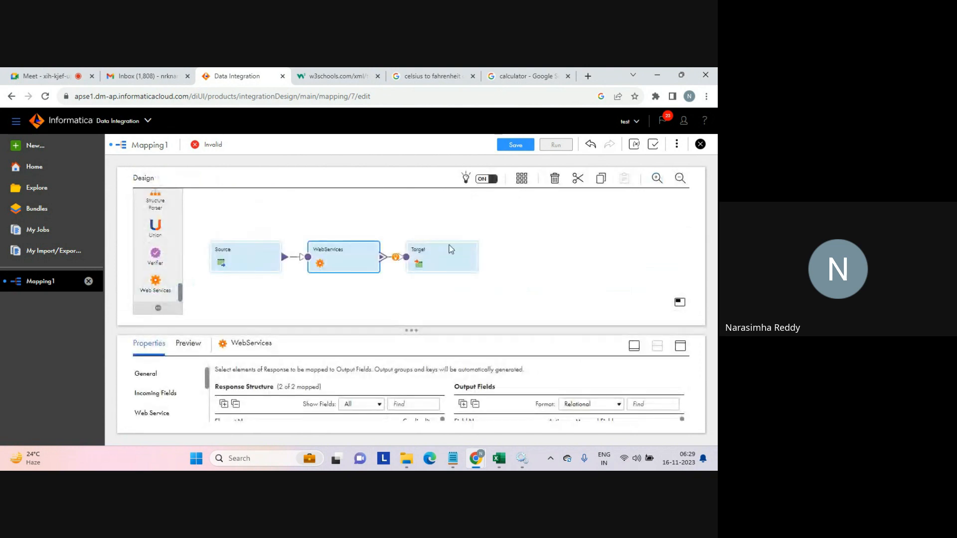
Inspect the Target's incoming fields, including FahrenheitToCelsiusResult from WebServices.
left_click(441, 257)
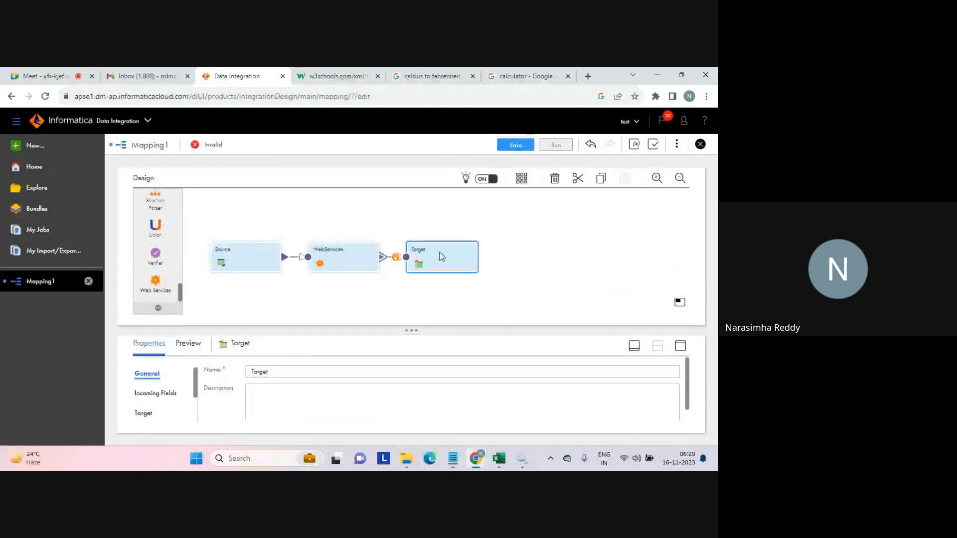
left_click(159, 394)
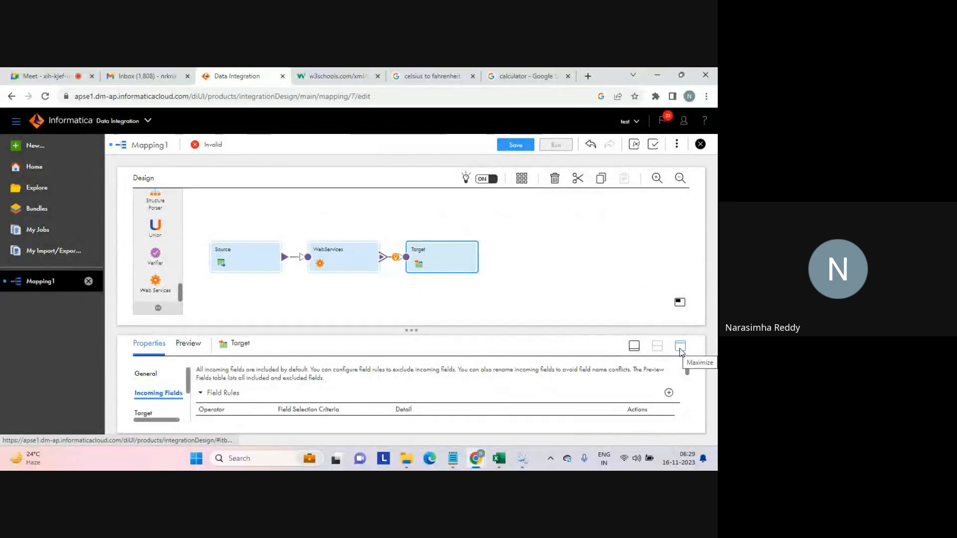
left_click(681, 350)
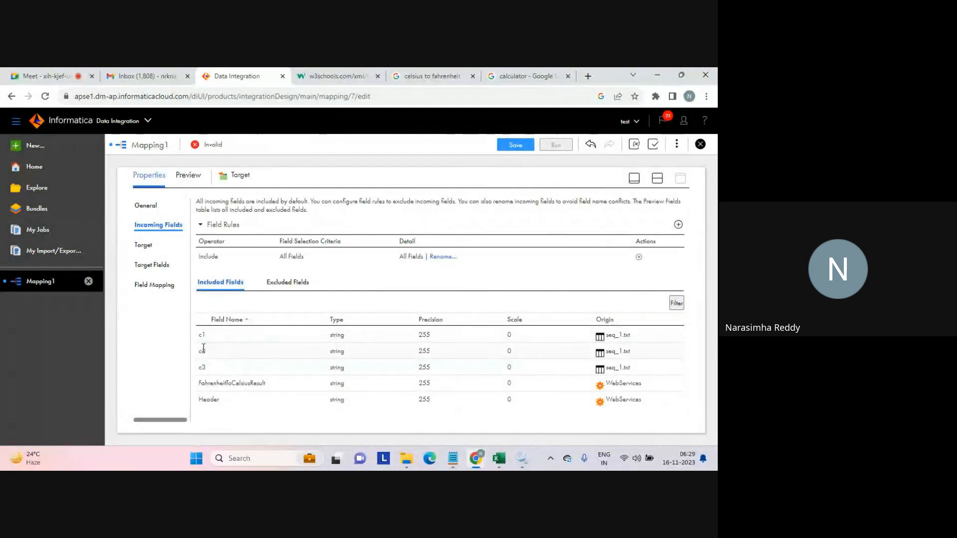
left_click_drag(201, 383, 276, 392)
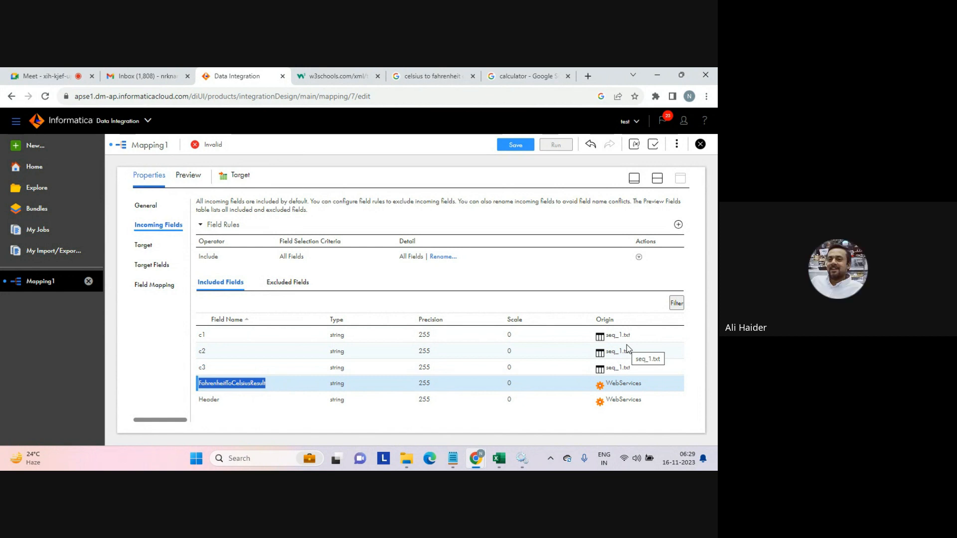
key("XF86AudioRaiseVolume")
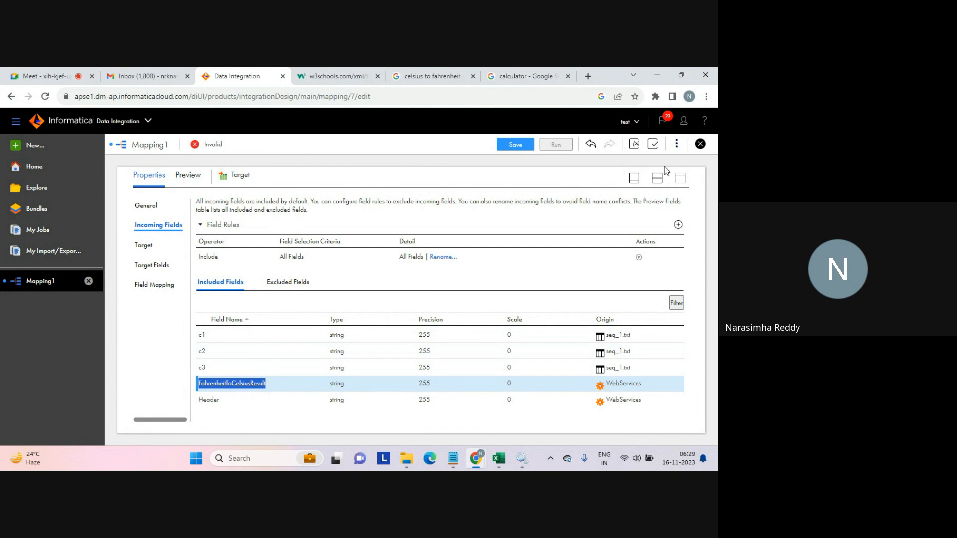
left_click(657, 179)
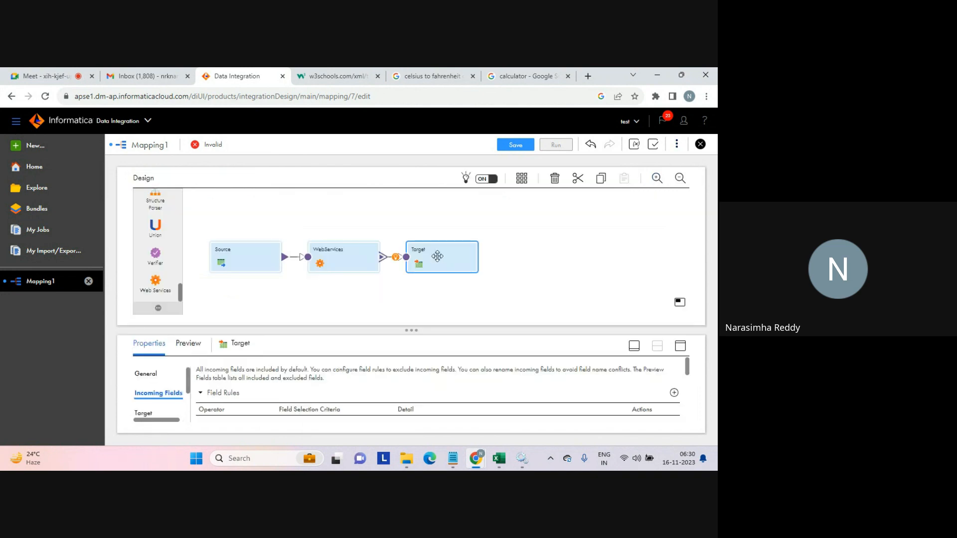
Move the existing Target up and add a second Target transformation below it on the canvas.
left_click_drag(443, 255, 467, 226)
left_click_drag(180, 291, 177, 187)
left_click_drag(155, 234, 435, 275)
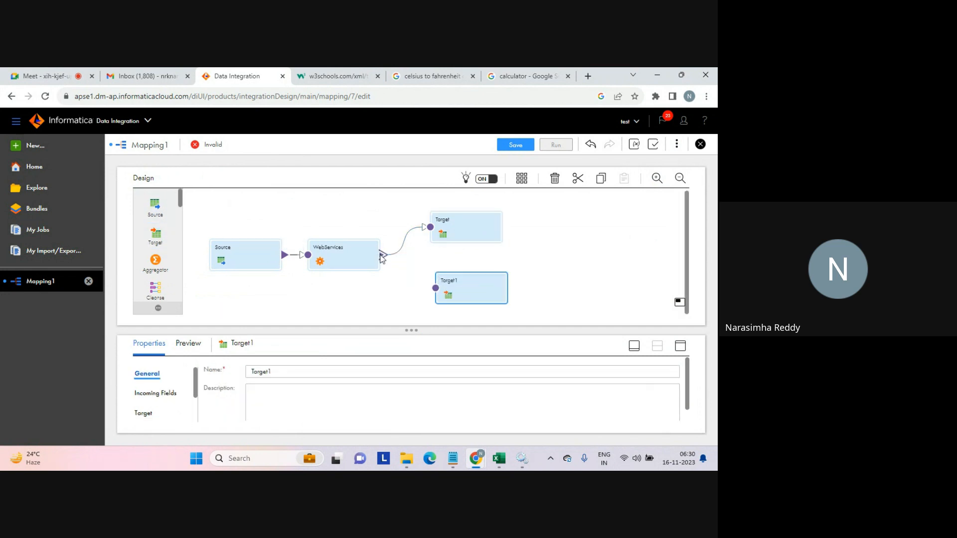
Link the WebServices transformation to Target1 using the FaultGroup output group.
left_click_drag(383, 255, 432, 288)
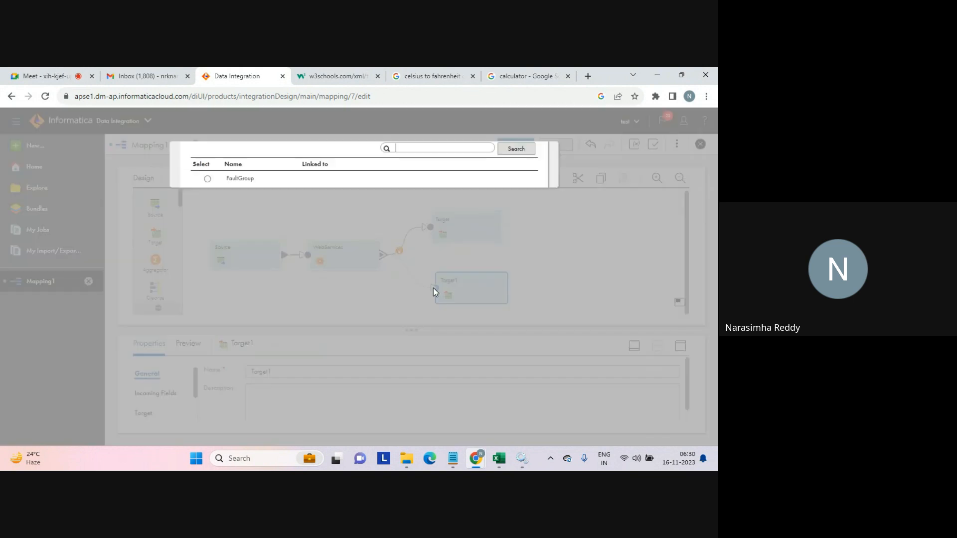
left_click(207, 220)
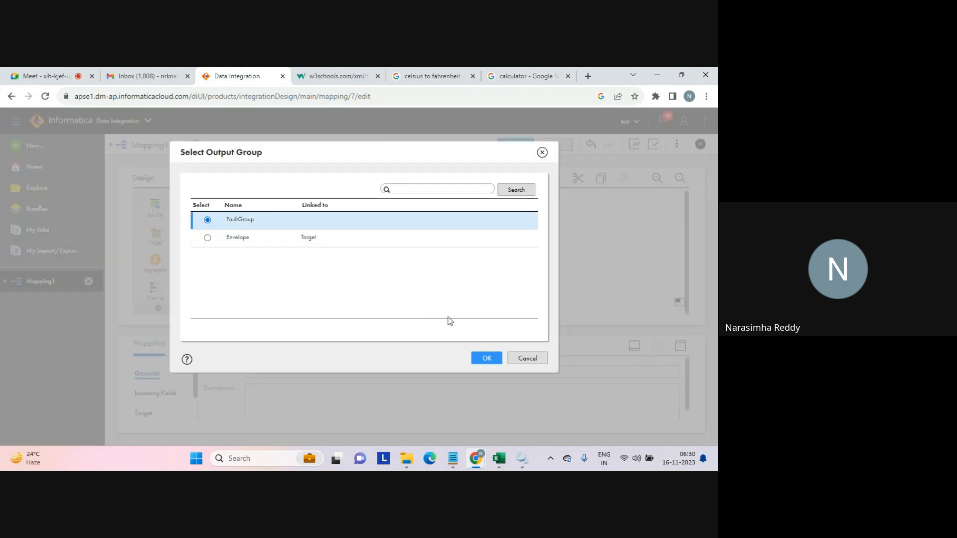
left_click(481, 358)
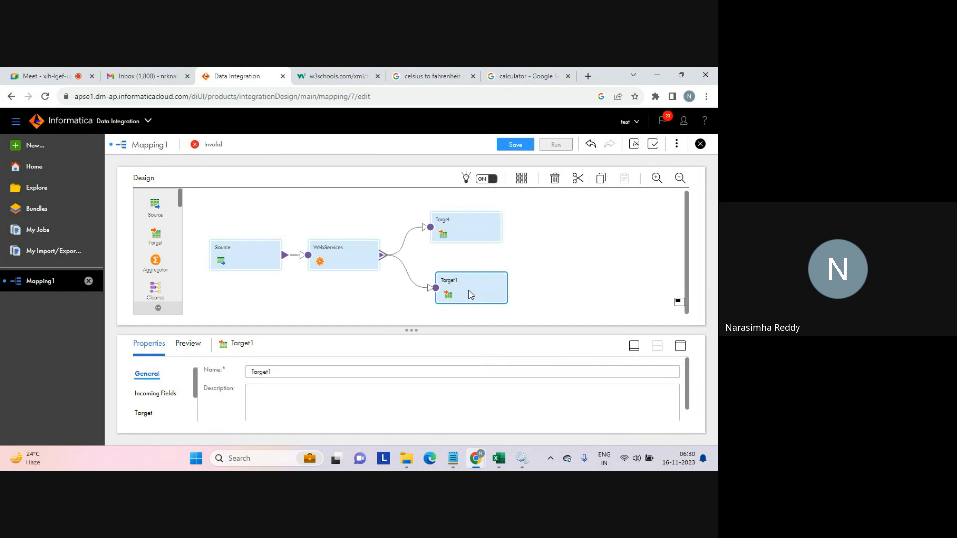
Expand Target1's properties and set its target connection to target_file_connection (Flat File).
left_click(684, 350)
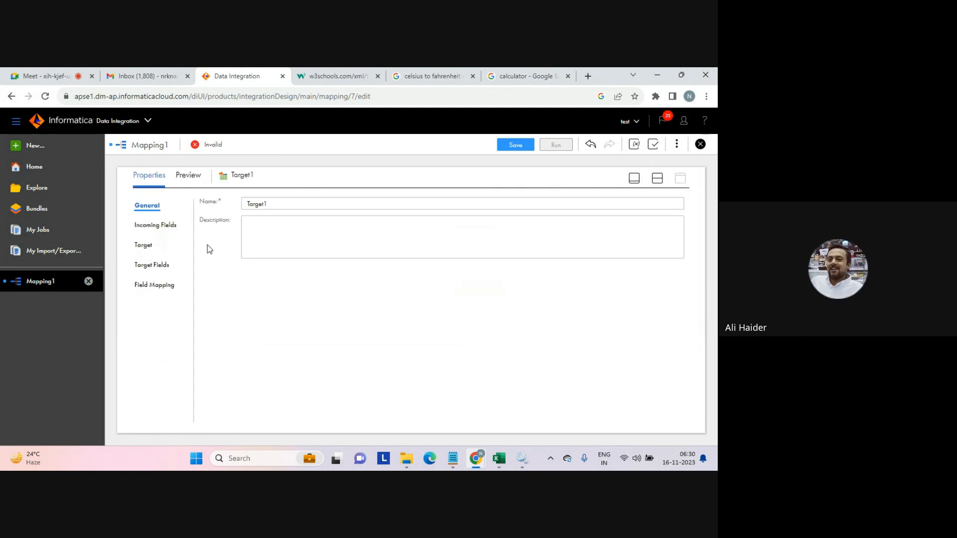
left_click(145, 243)
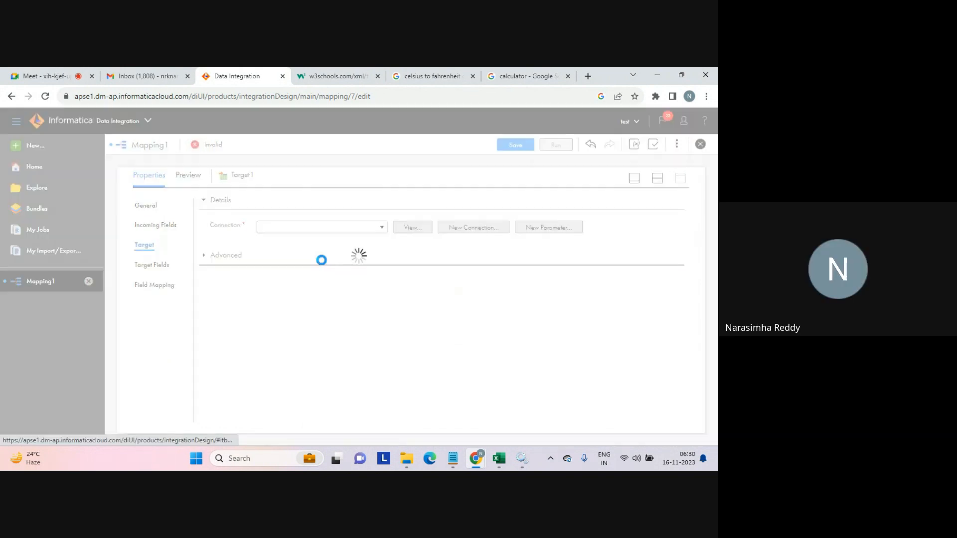
left_click(381, 229)
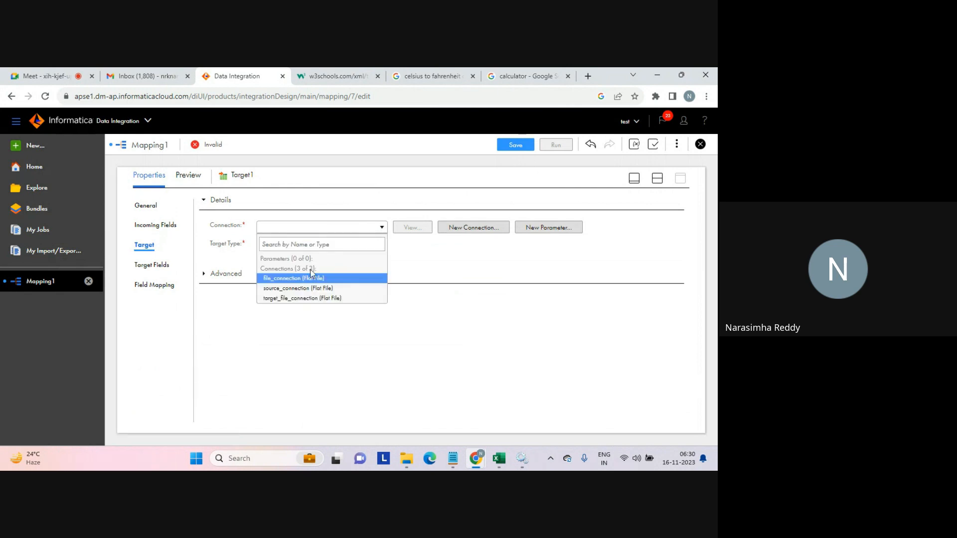
left_click(288, 299)
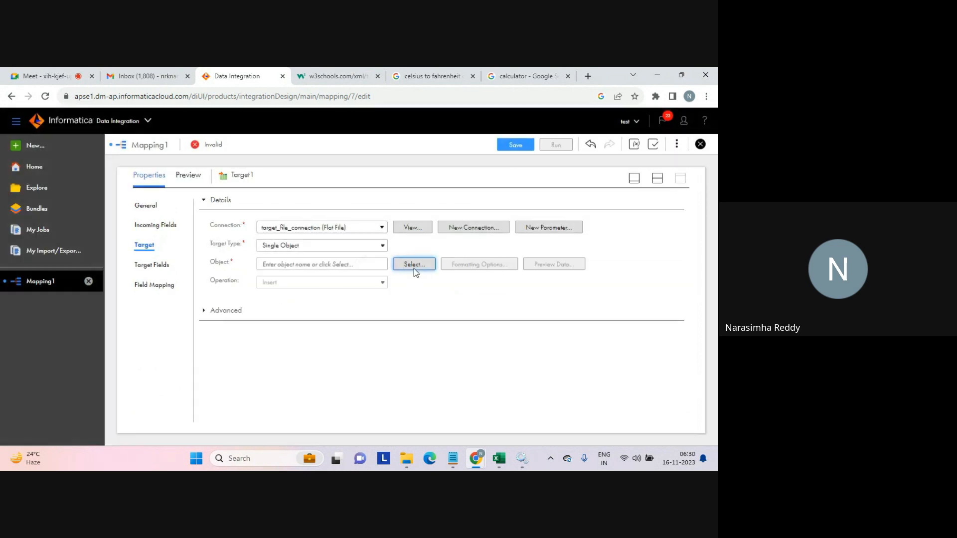
Choose to create a new target object at runtime named web_service_faults.txt for Target1.
left_click(412, 266)
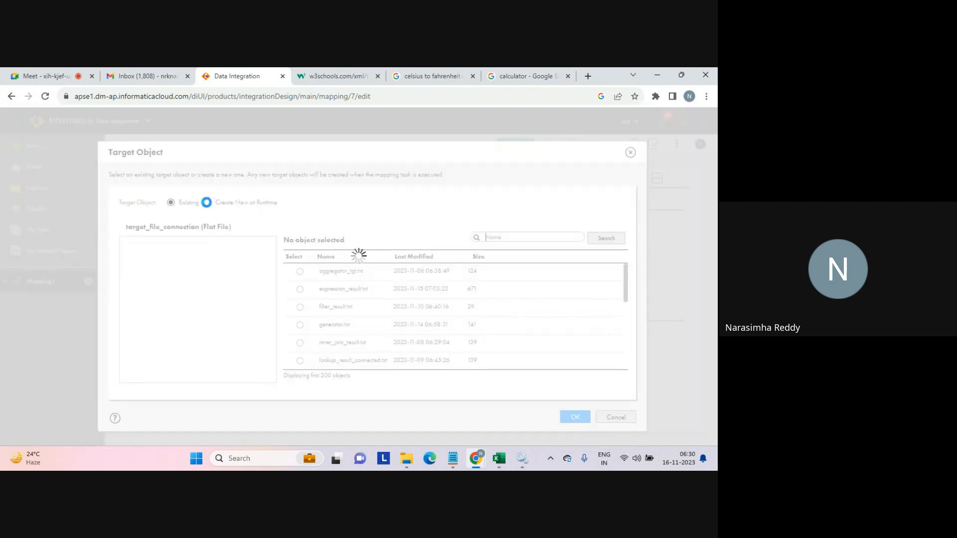
left_click(208, 203)
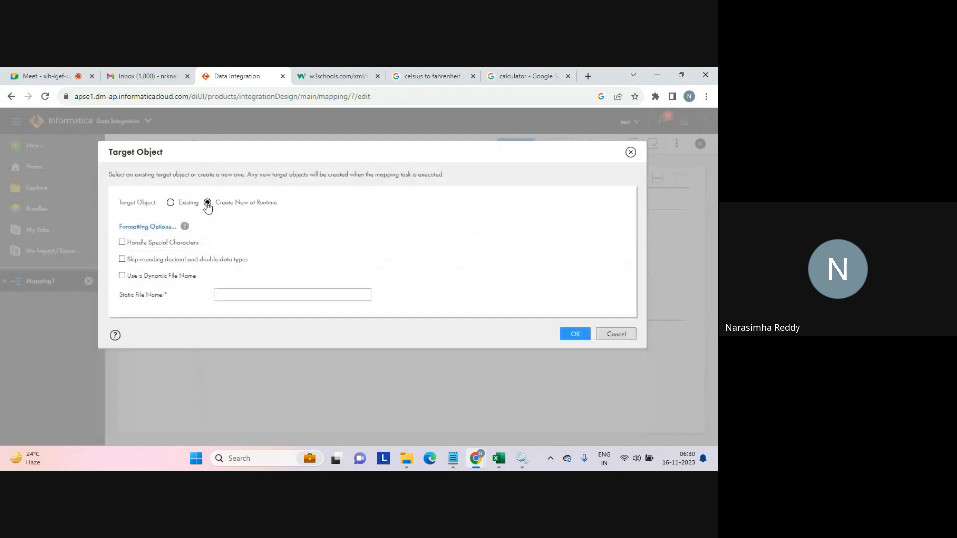
left_click(228, 294)
type("web_servic")
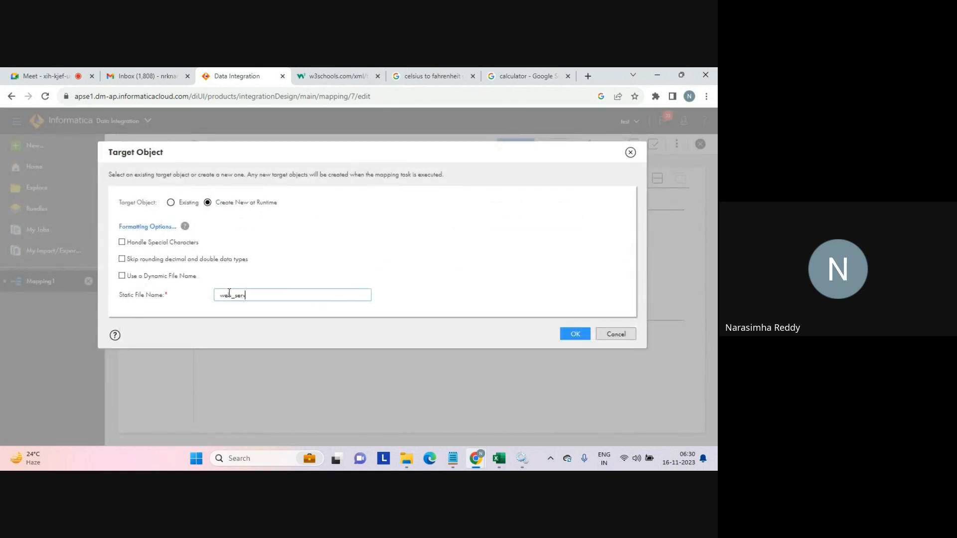
type("e_faullts.txt")
left_click(575, 334)
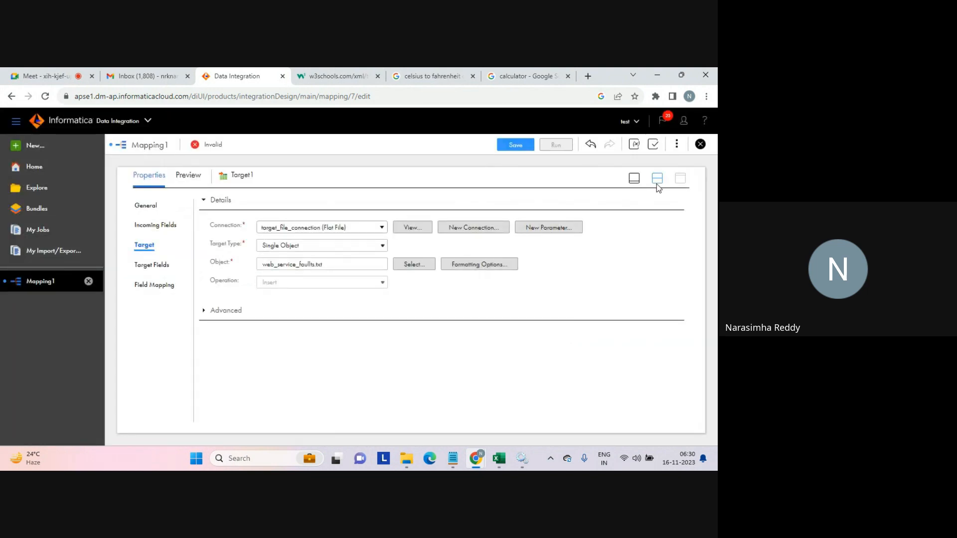
Review Target1's incoming fields from WebServices, restore the canvas view, and save the mapping.
left_click(162, 224)
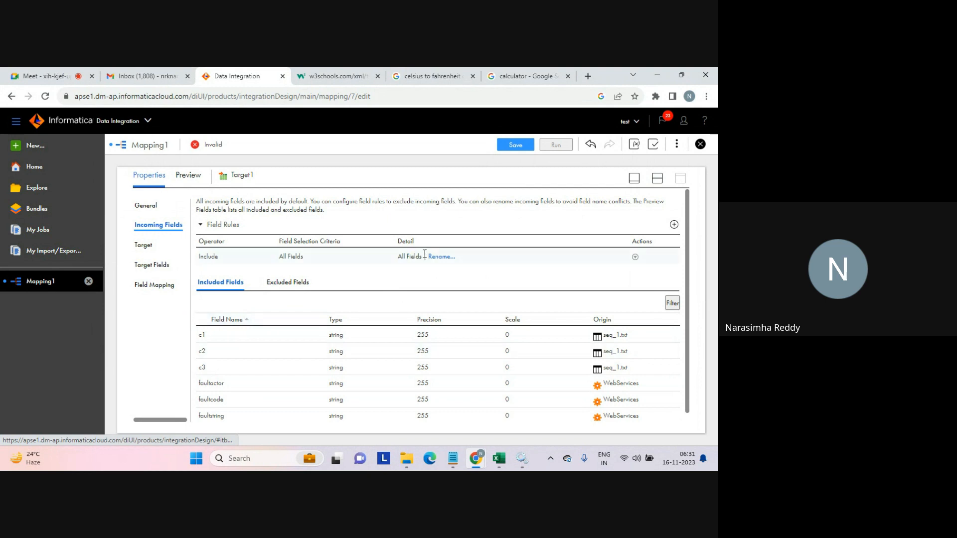
left_click(657, 179)
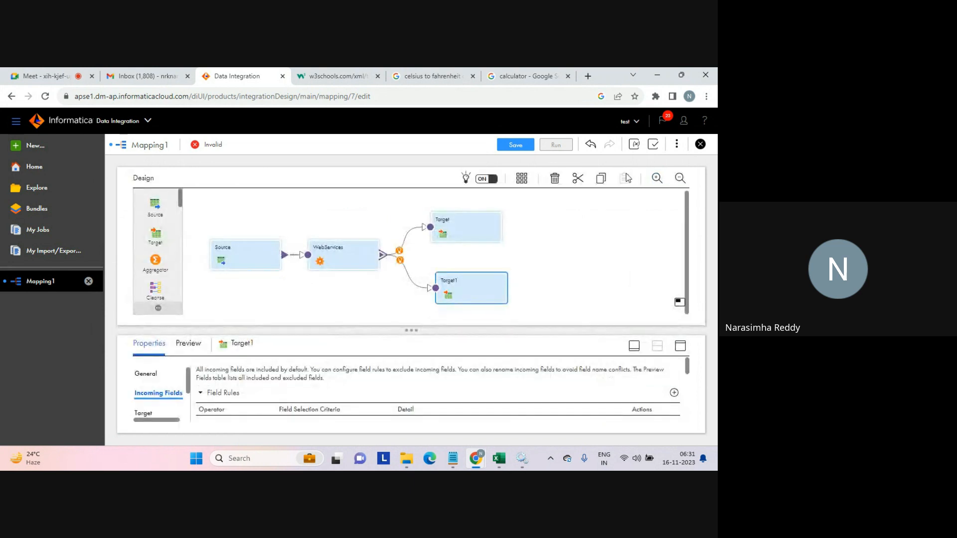
left_click(509, 145)
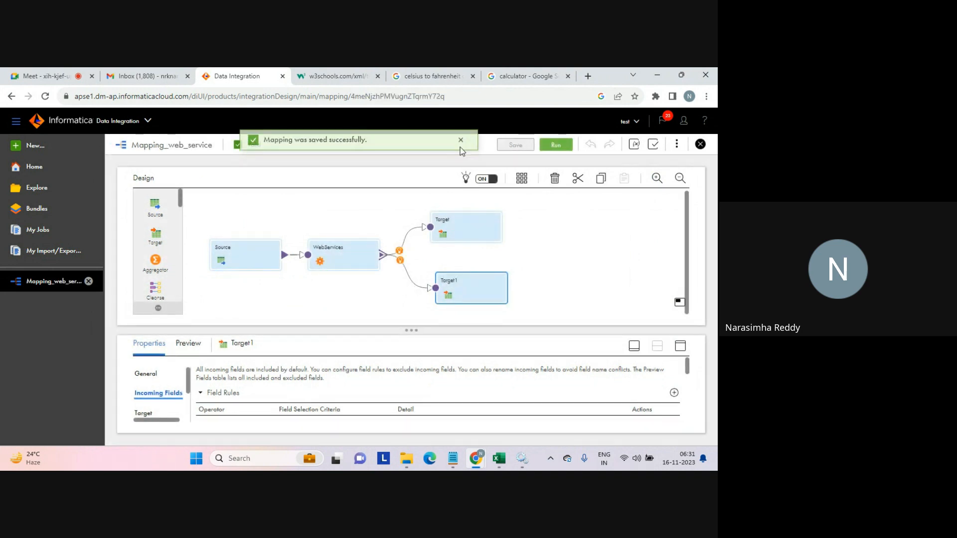
Run the Mapping_web_service mapping and open its job in My Jobs.
left_click(557, 145)
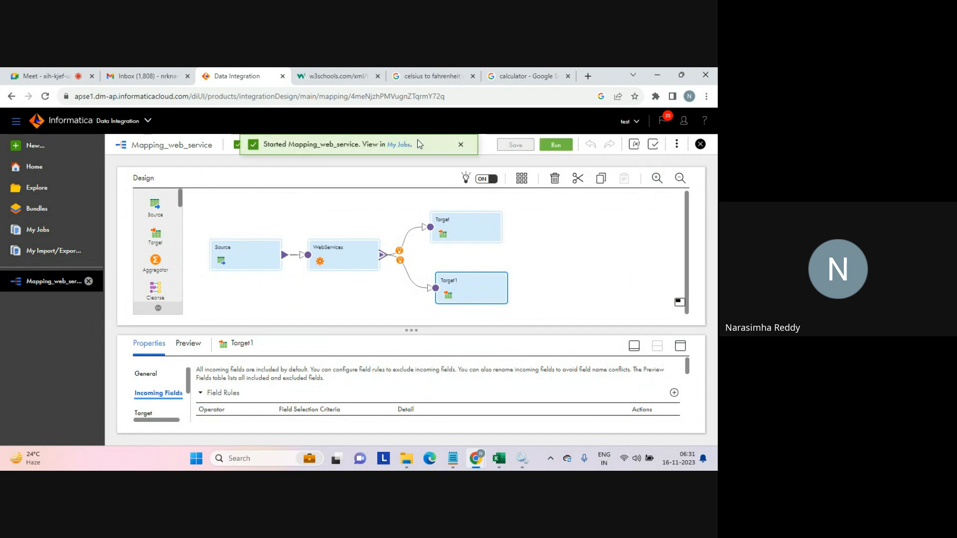
left_click(399, 148)
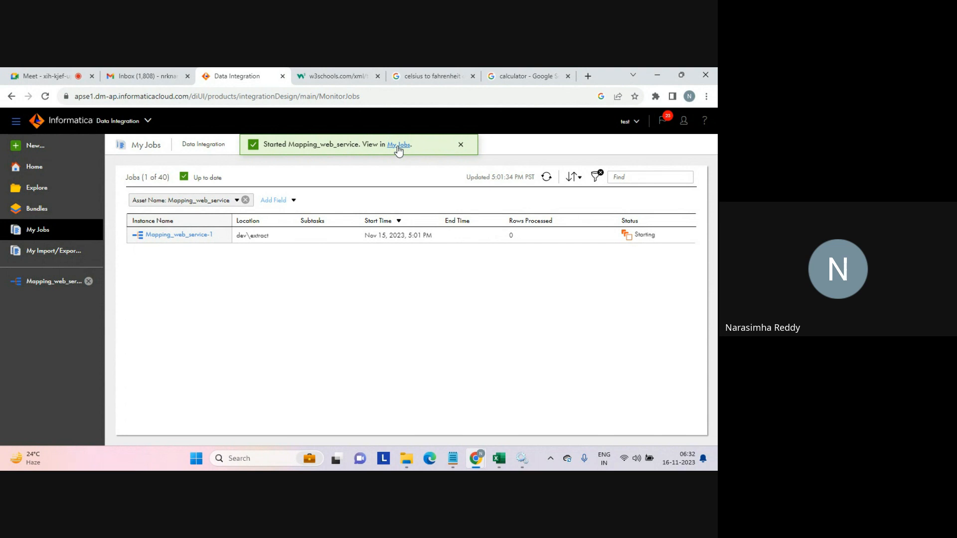
left_click(462, 146)
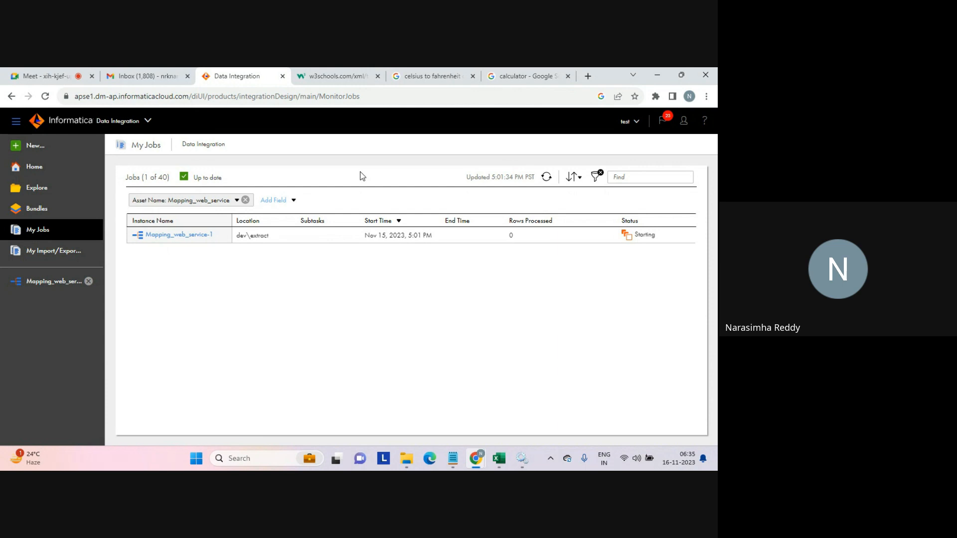
Refresh the job's run status and open the tgt_batch2 target folder in File Explorer.
left_click(547, 178)
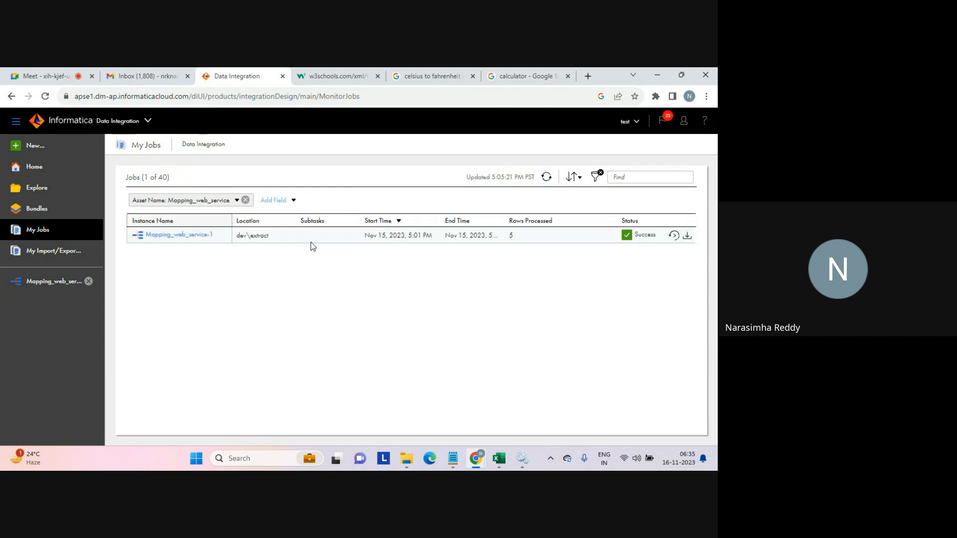
mouse_move(407, 459)
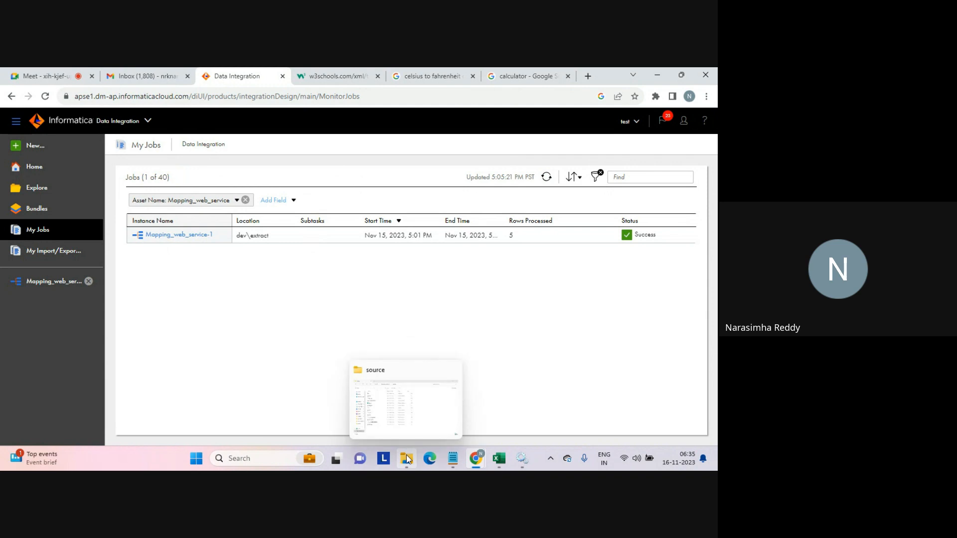
left_click(409, 422)
left_click(264, 374)
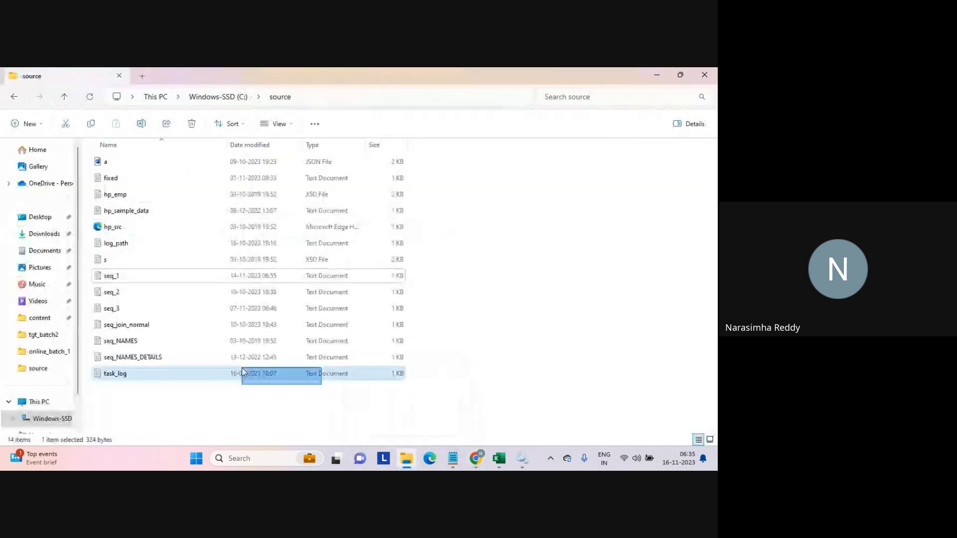
left_click(160, 407)
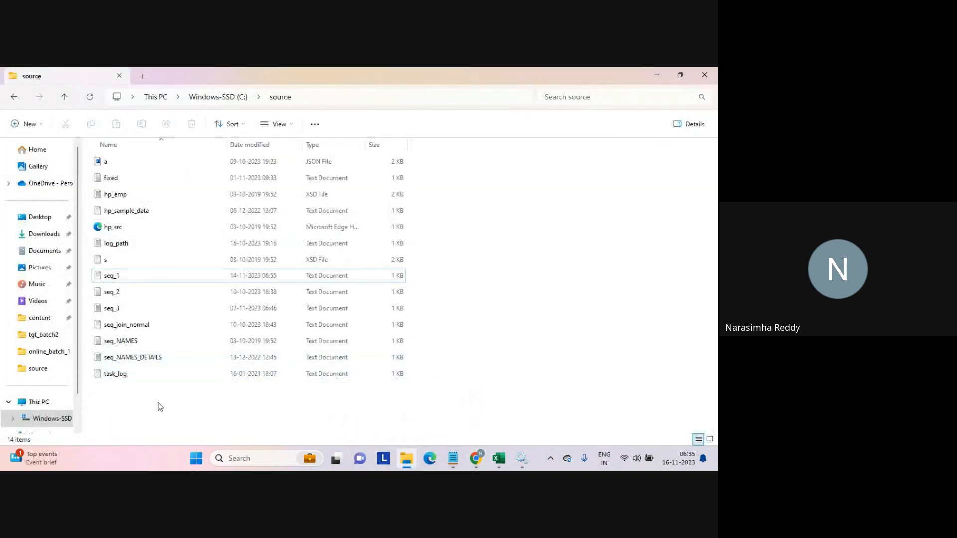
left_click(44, 337)
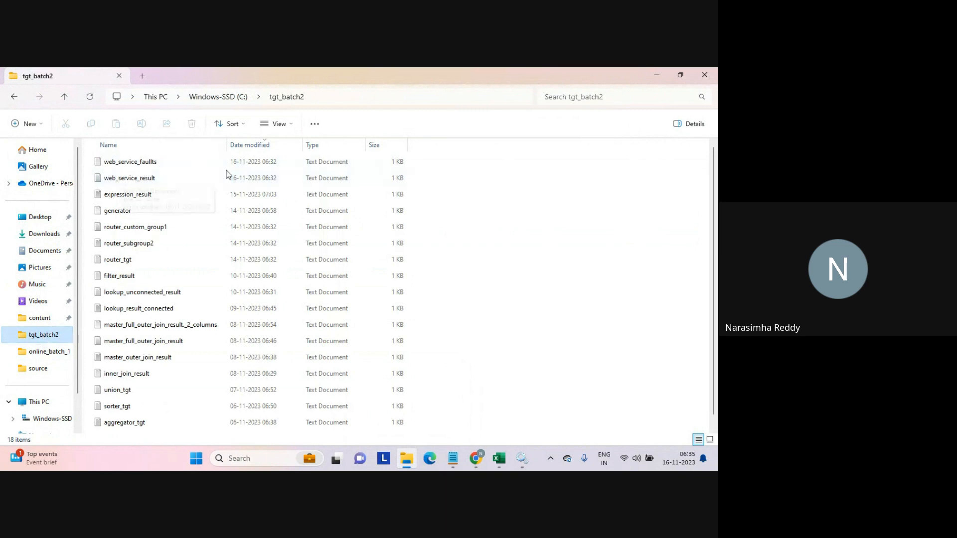
Open the web_service_faullts output file, examine its header line, and close it.
double_click(124, 161)
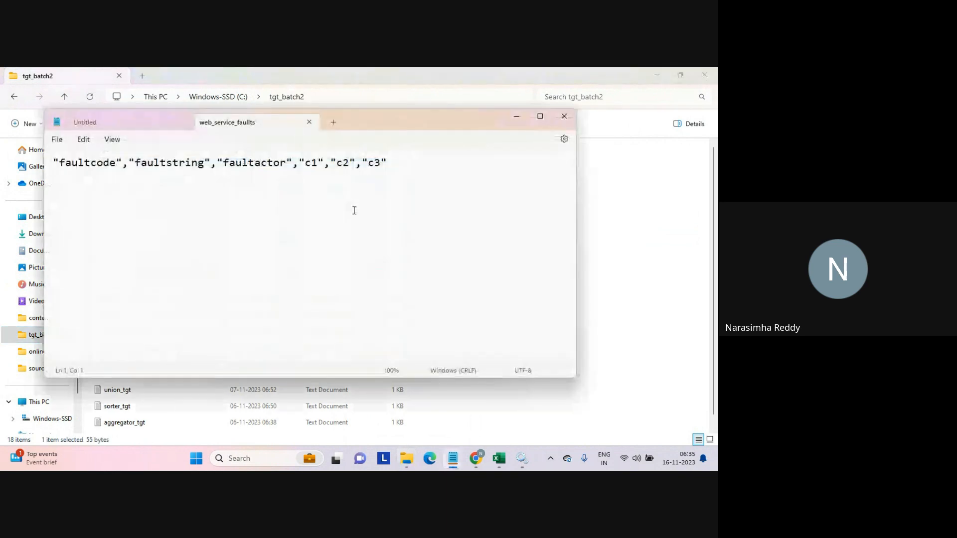
left_click_drag(402, 162, 43, 158)
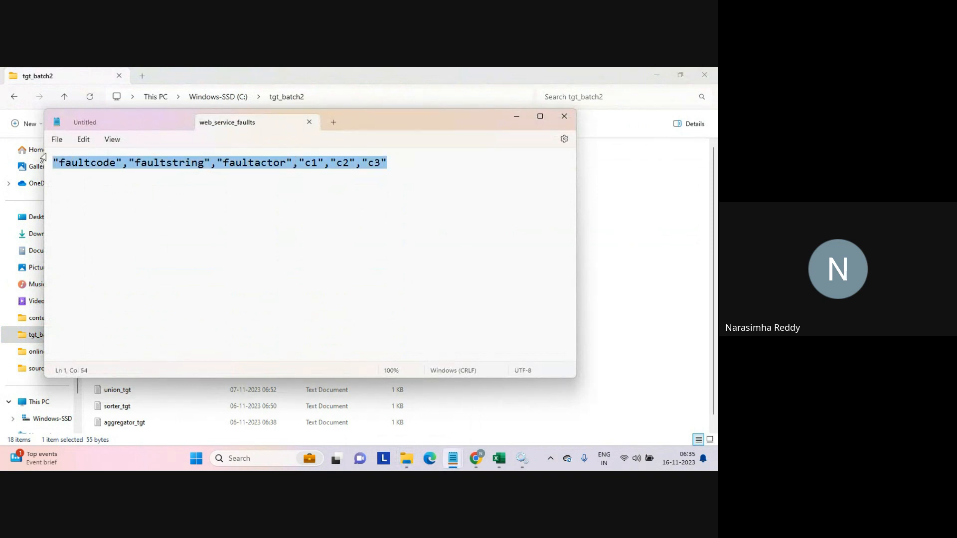
left_click(309, 123)
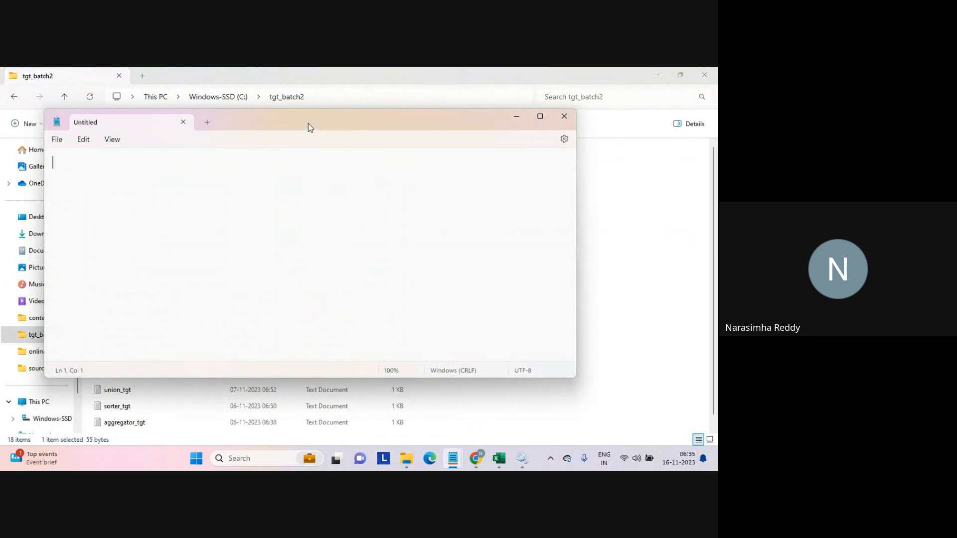
Open the web_service_result output file and examine its header and first FahrenheitToCelsiusResult value.
left_click(604, 191)
double_click(151, 178)
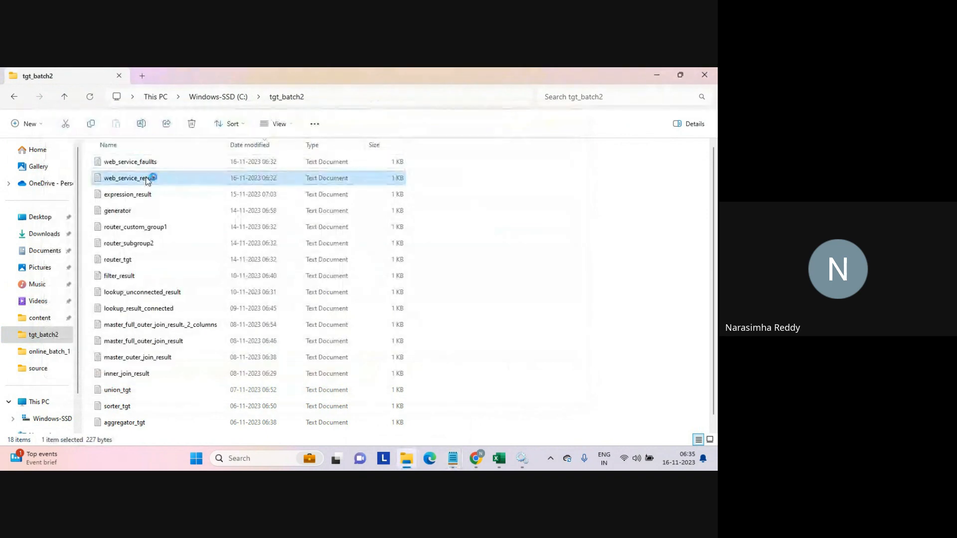
left_click(297, 264)
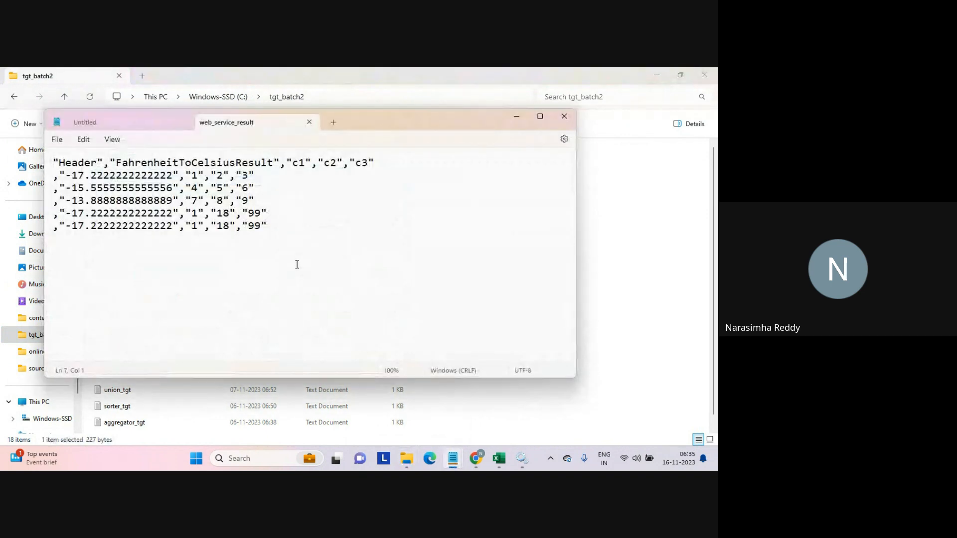
left_click_drag(59, 163, 386, 161)
left_click(102, 163)
left_click(385, 160)
left_click_drag(66, 176, 172, 175)
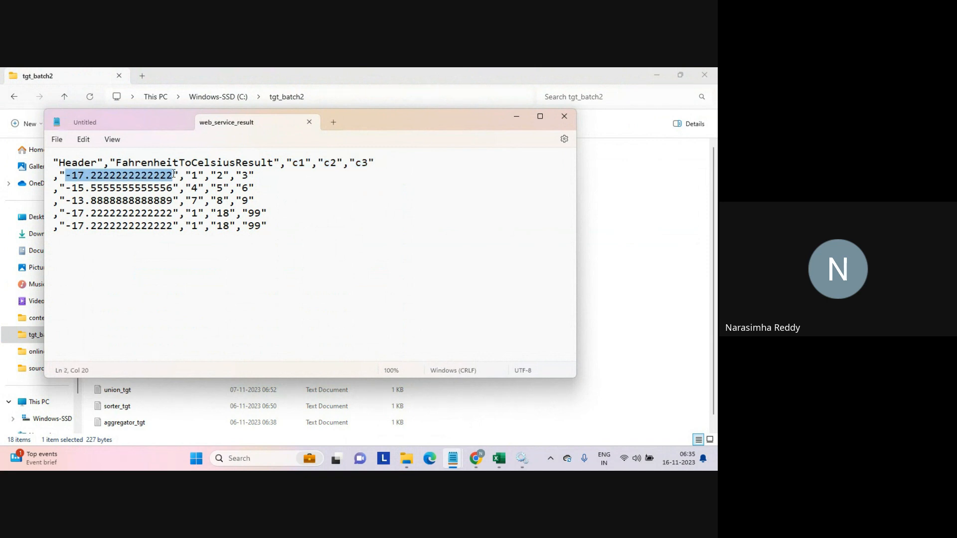
Compare the first converted value with the result in the browser's calculator tab.
mouse_move(483, 451)
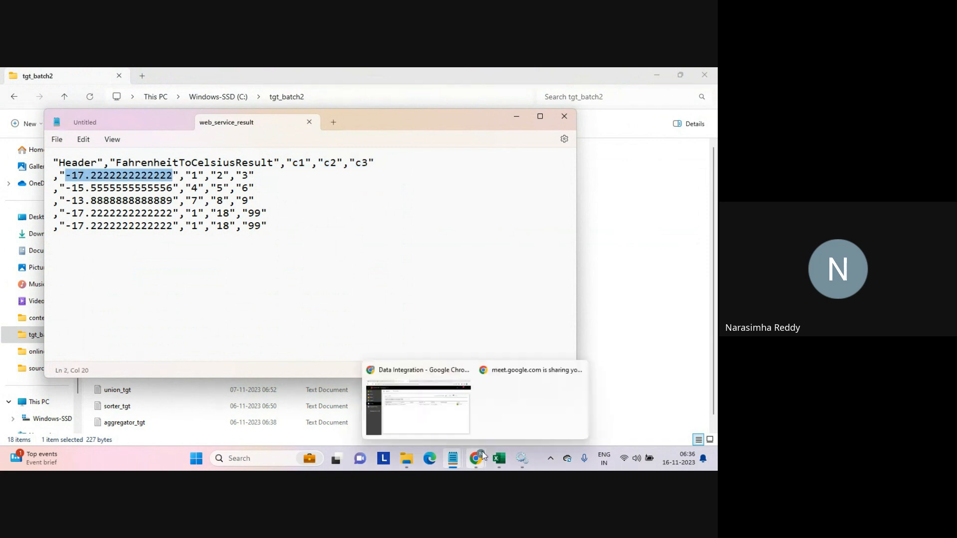
left_click(444, 422)
left_click(521, 77)
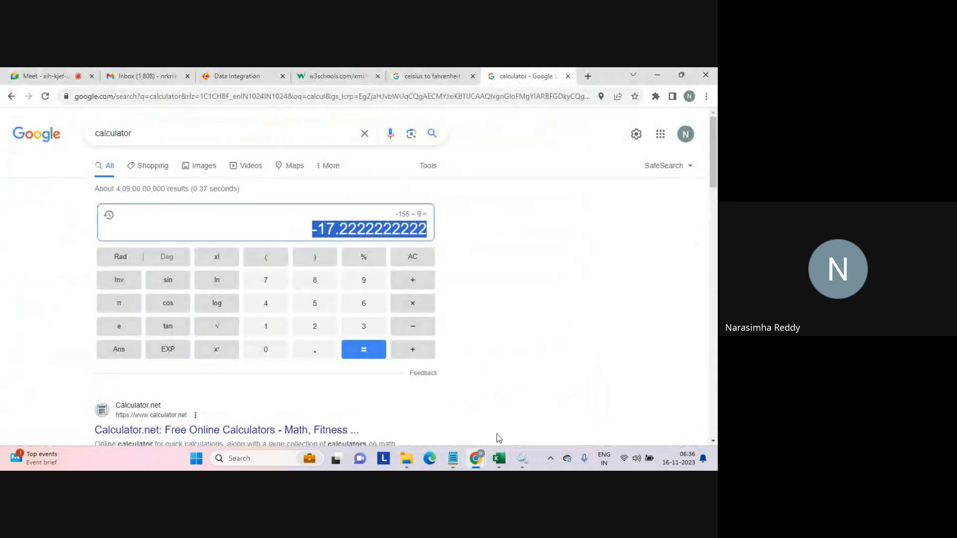
mouse_move(454, 463)
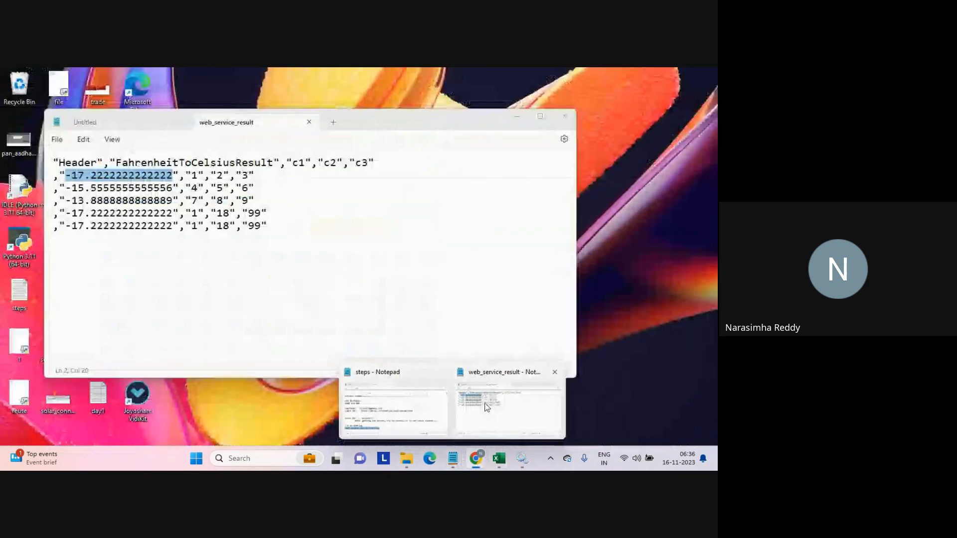
left_click(420, 406)
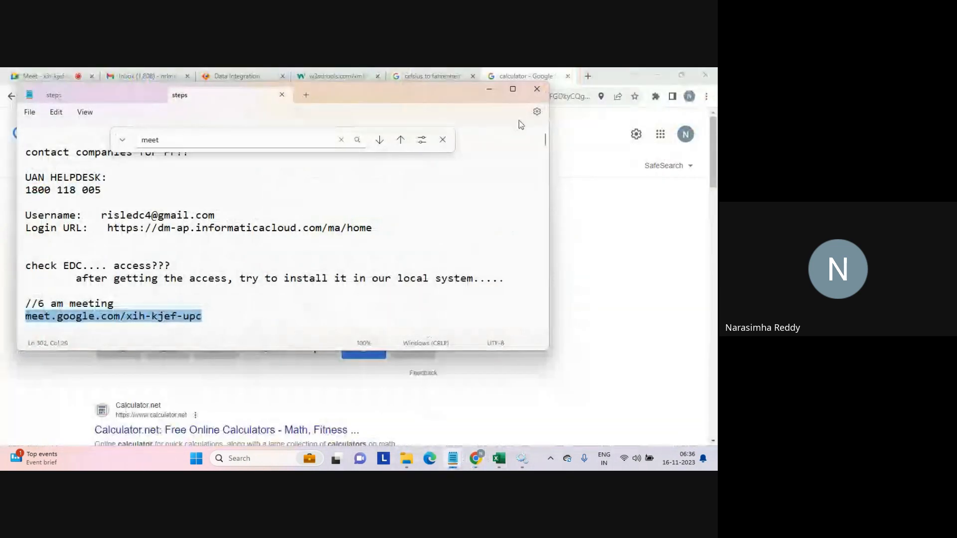
mouse_move(455, 462)
left_click(503, 417)
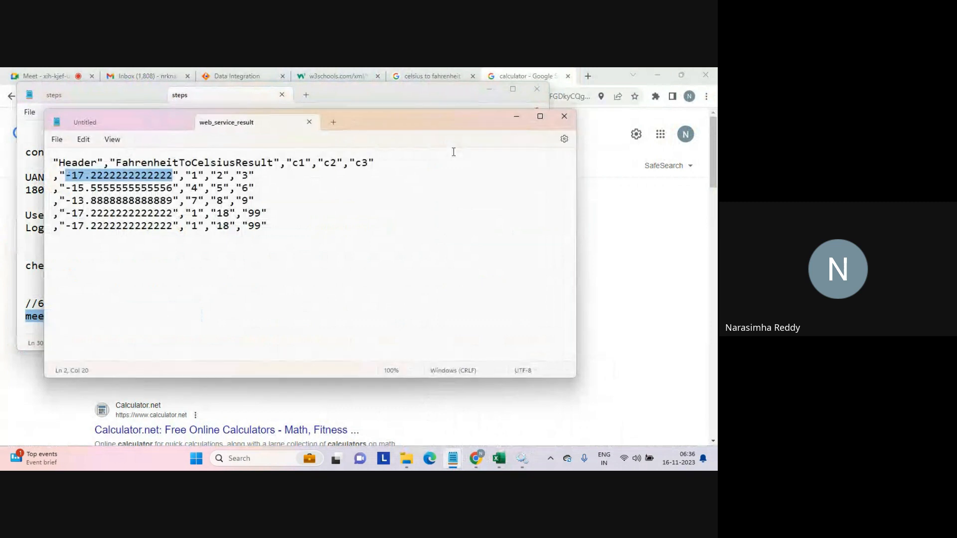
Maximize the web_service_result file and select the second converted value.
double_click(436, 124)
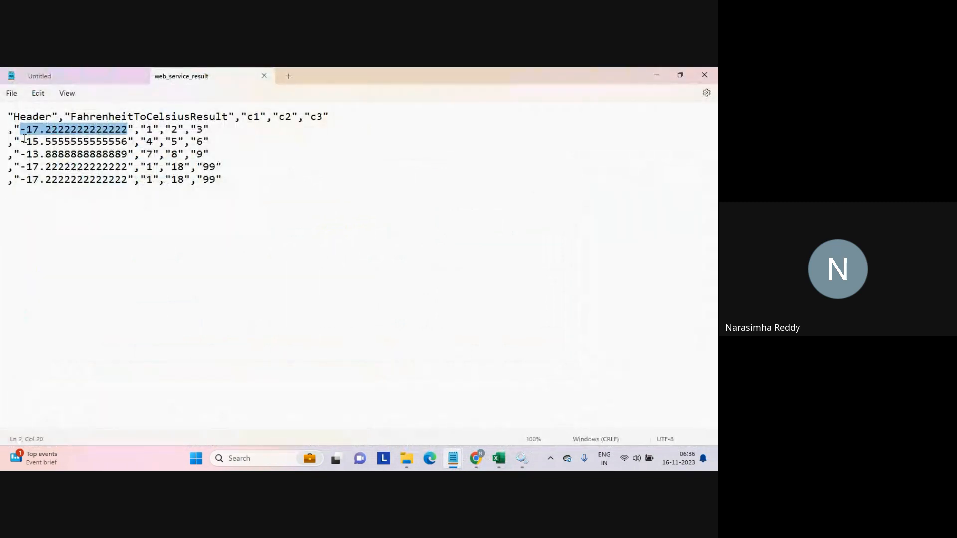
left_click_drag(22, 142, 126, 141)
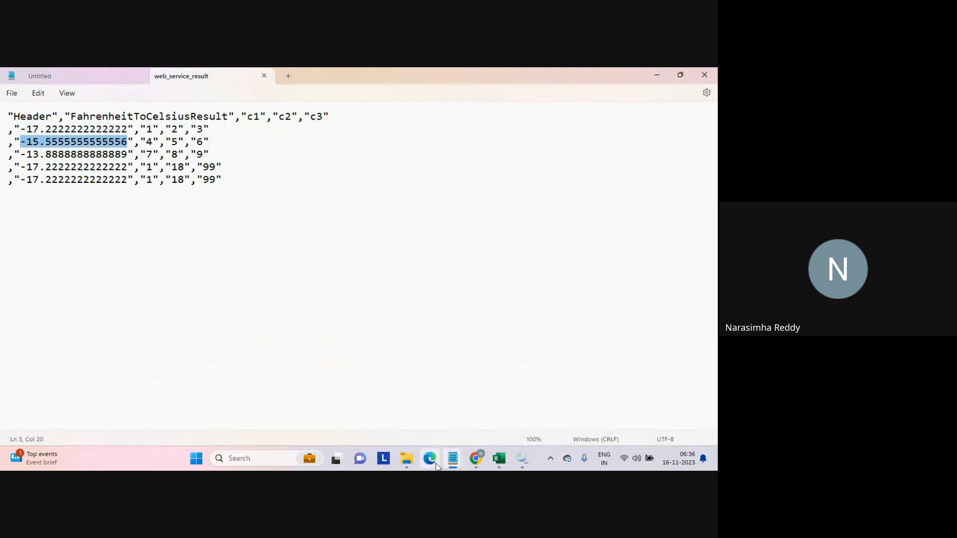
mouse_move(451, 461)
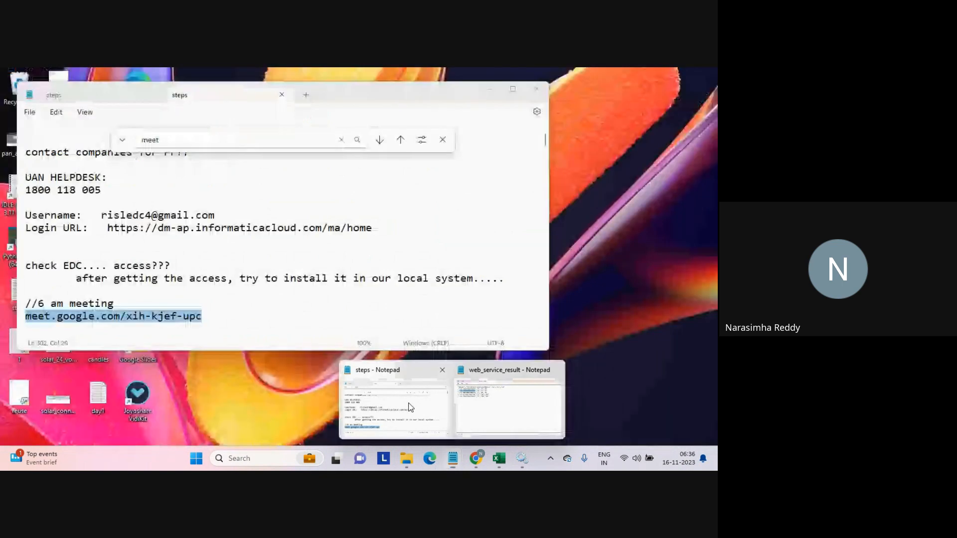
left_click(410, 407)
mouse_move(452, 459)
left_click(479, 420)
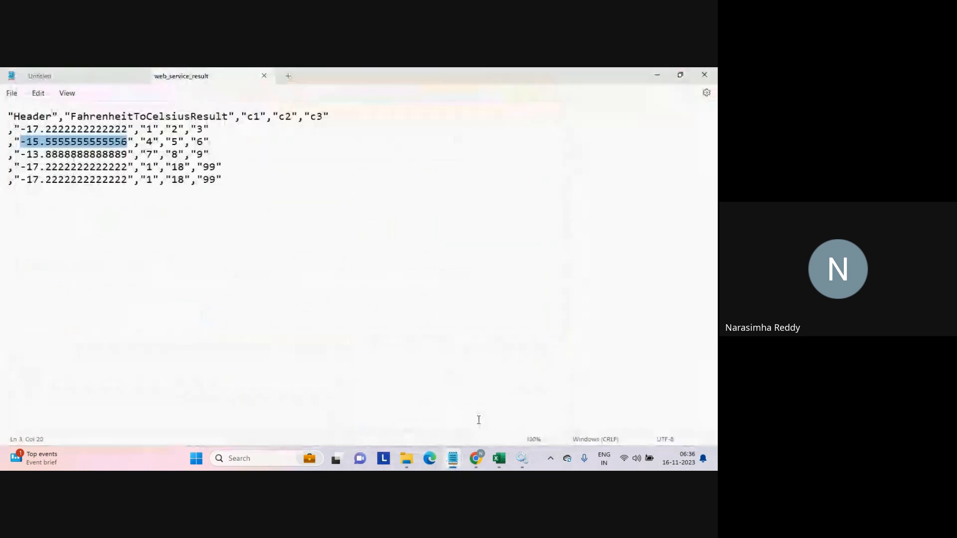
Open the seq_1 source file from the source folder to check its input values.
left_click(408, 461)
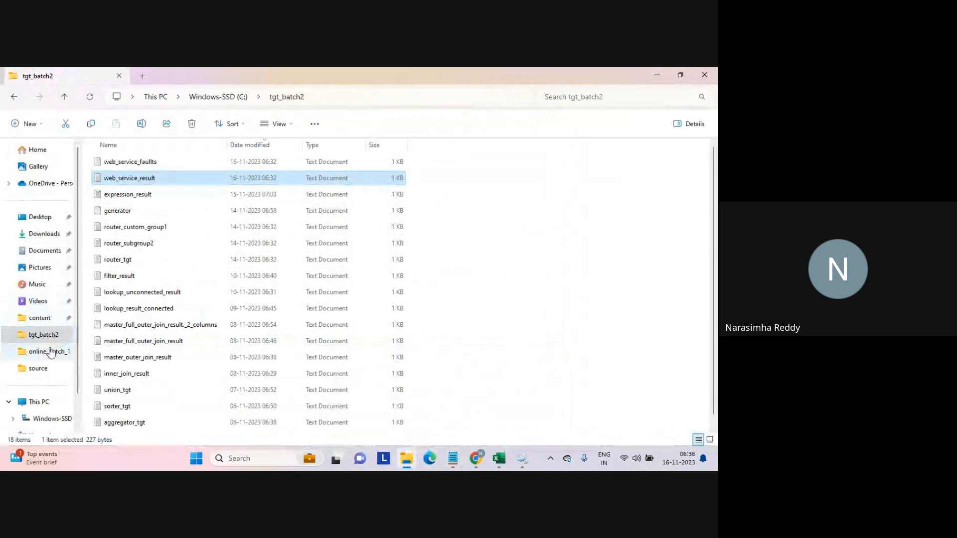
left_click(38, 368)
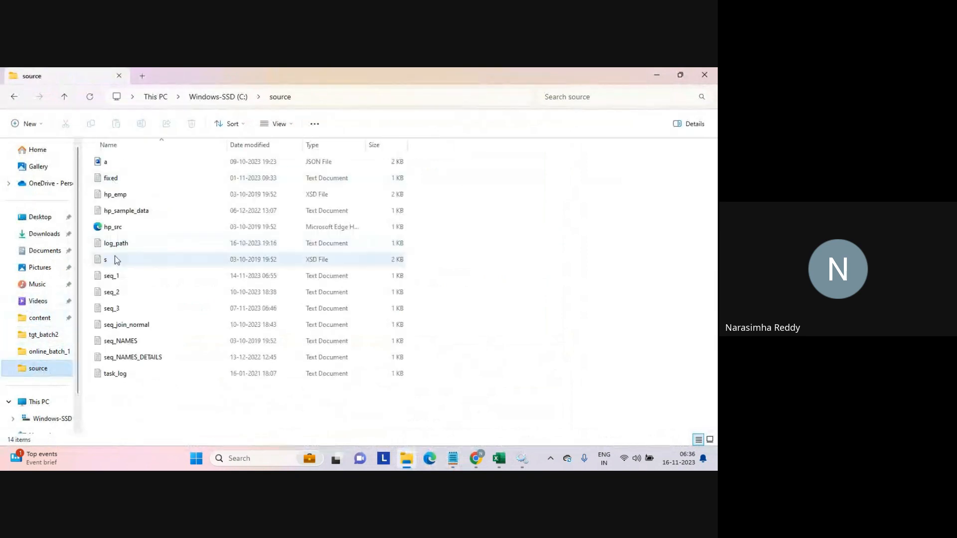
double_click(108, 276)
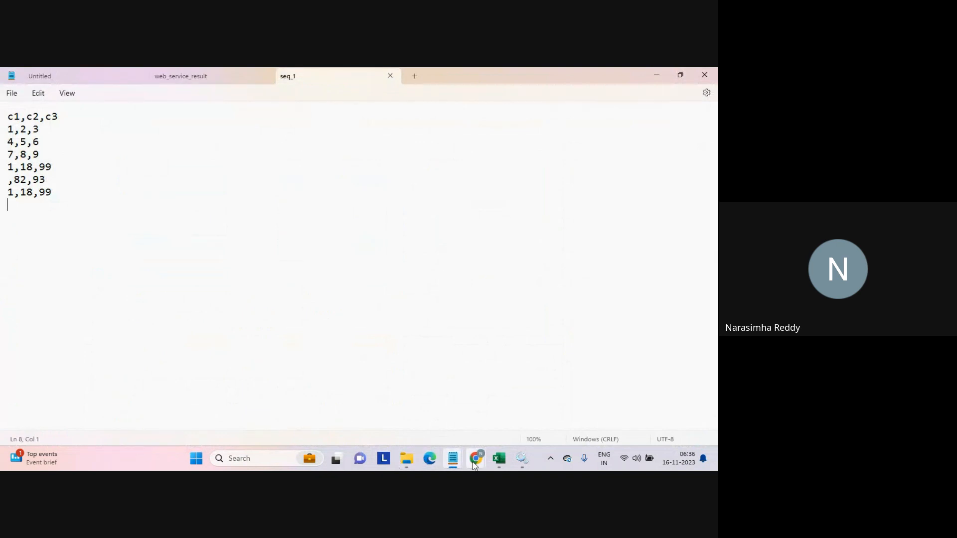
Clear the Google calculator and compute (4 - 32) * 5 / 9.
left_click(433, 409)
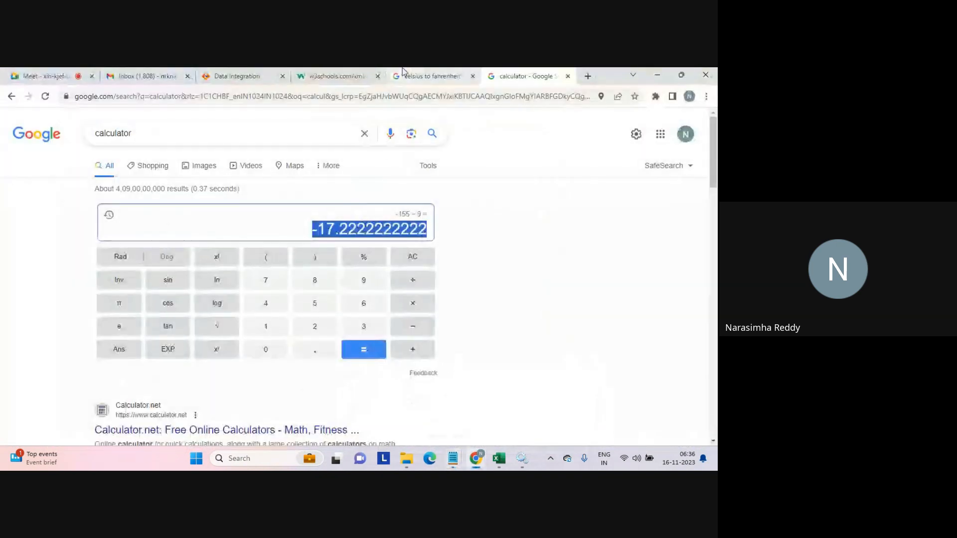
left_click(413, 257)
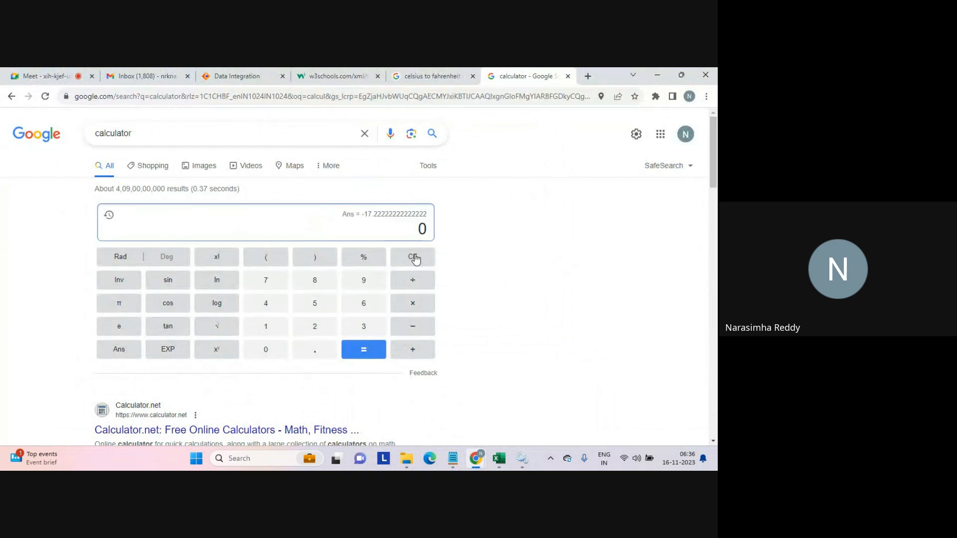
type("4 - 32")
key("Return")
type("*5")
key("Return")
type("/9")
key("Return")
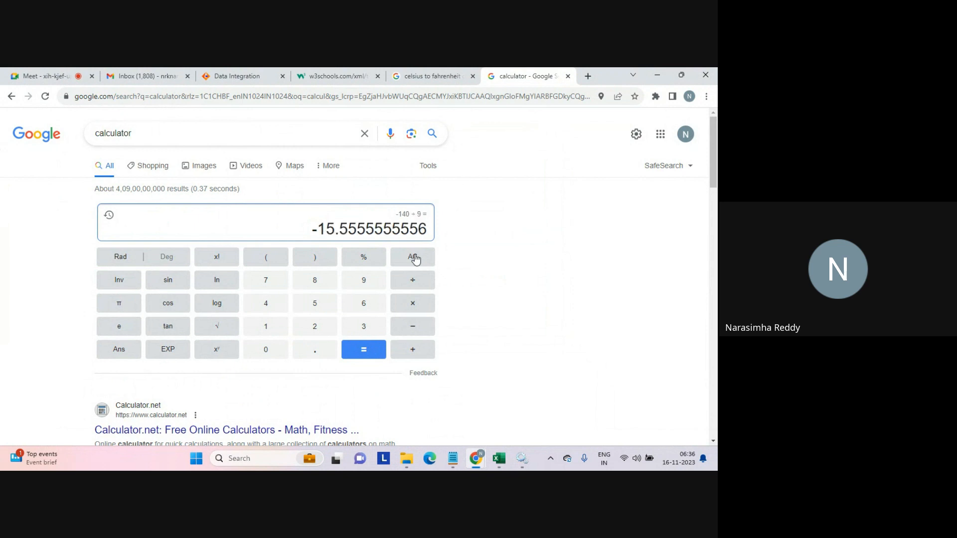
Close the web_service_result and seq_1 files in Notepad and return to the browser.
mouse_move(453, 458)
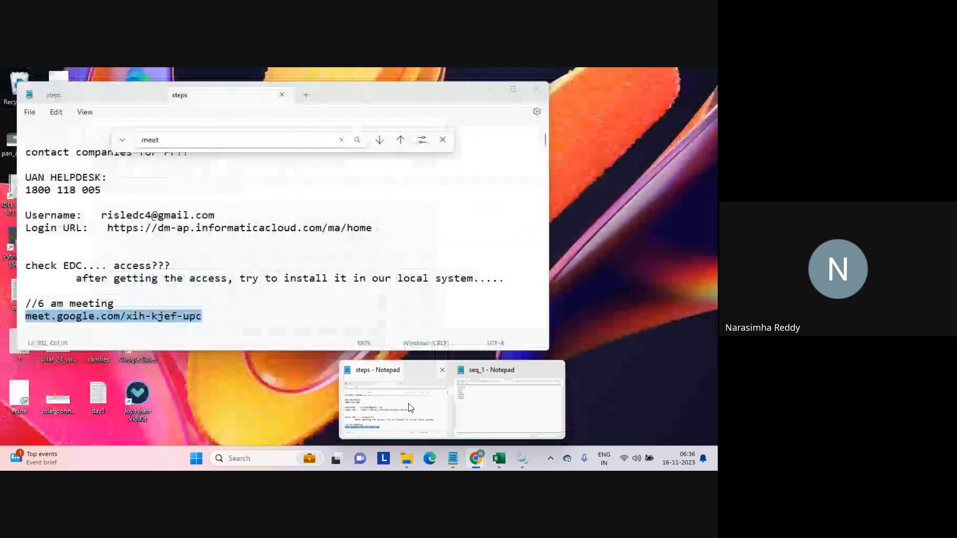
left_click(409, 406)
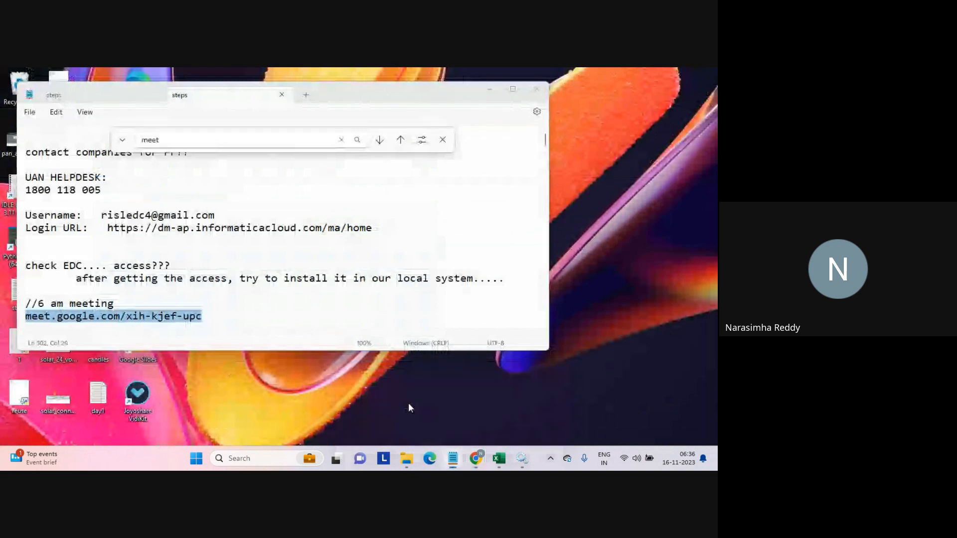
mouse_move(453, 457)
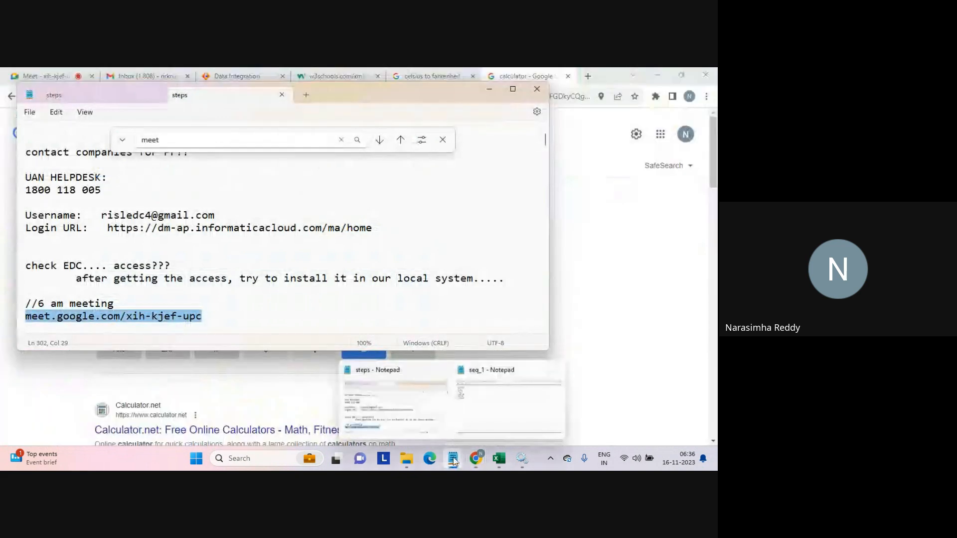
left_click(501, 405)
left_click(213, 74)
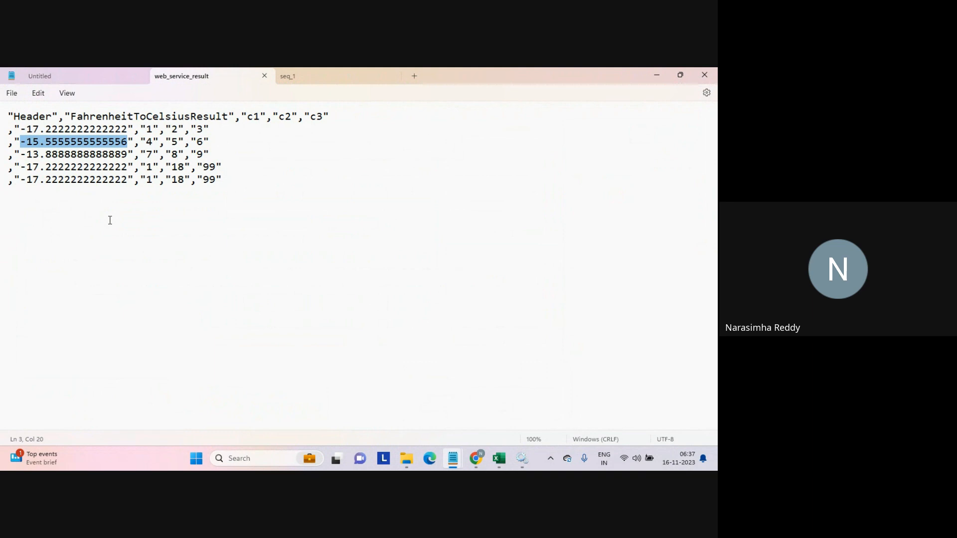
left_click(206, 240)
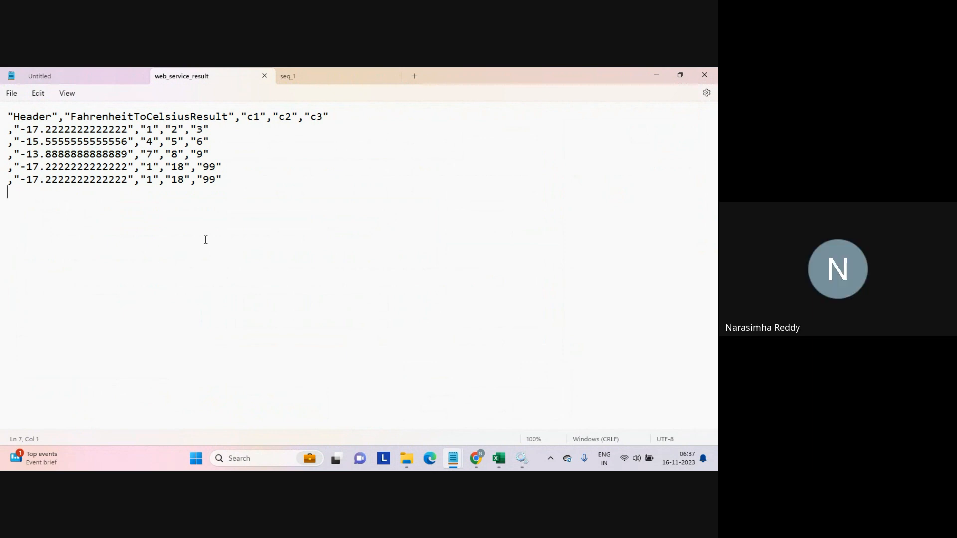
left_click(267, 76)
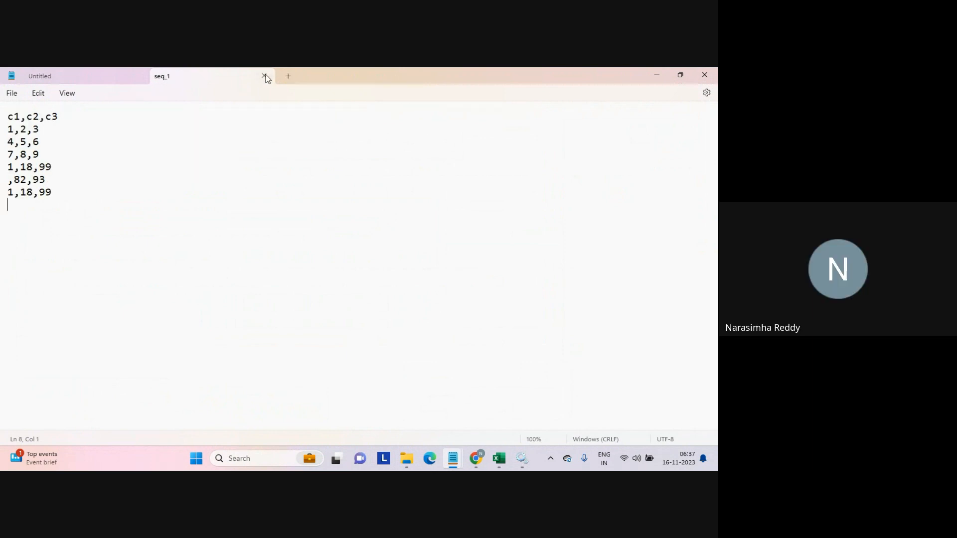
left_click(265, 76)
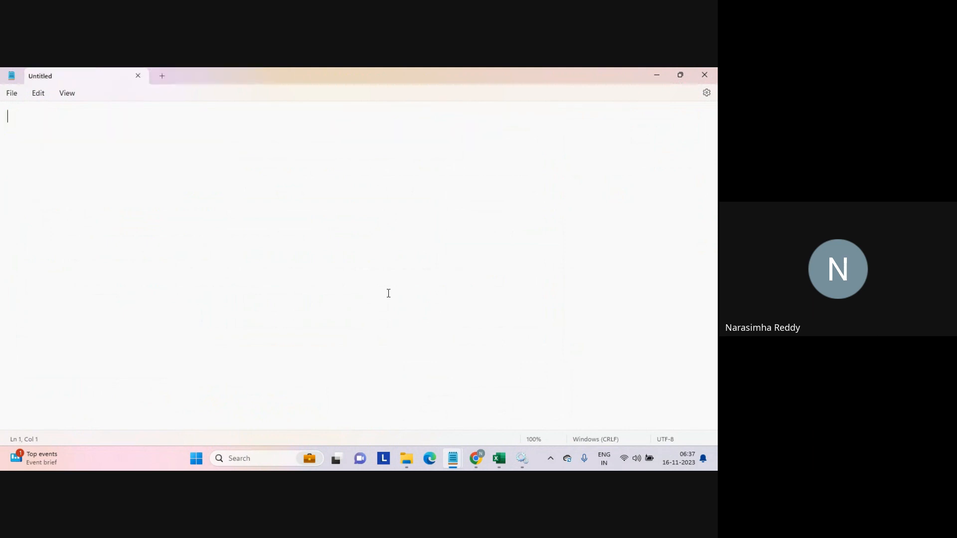
mouse_move(475, 459)
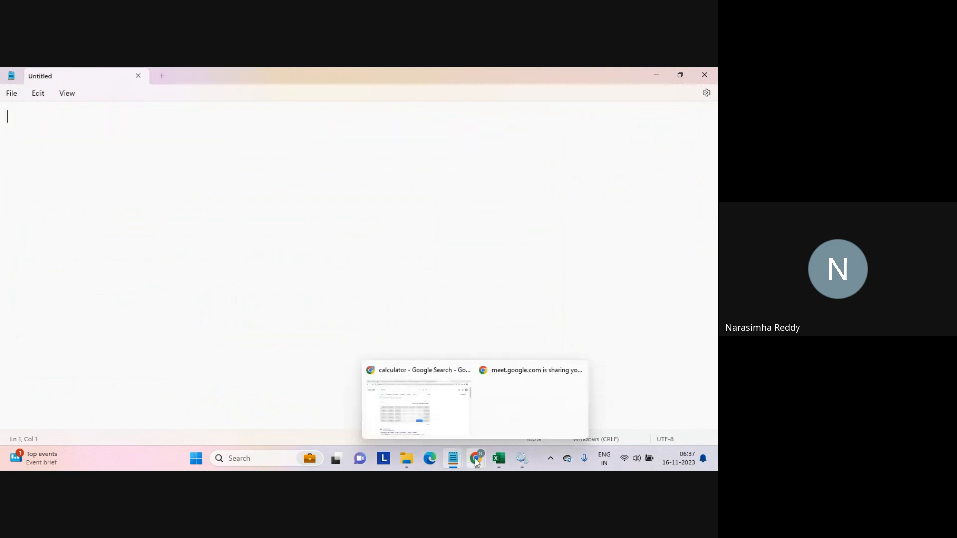
left_click(427, 401)
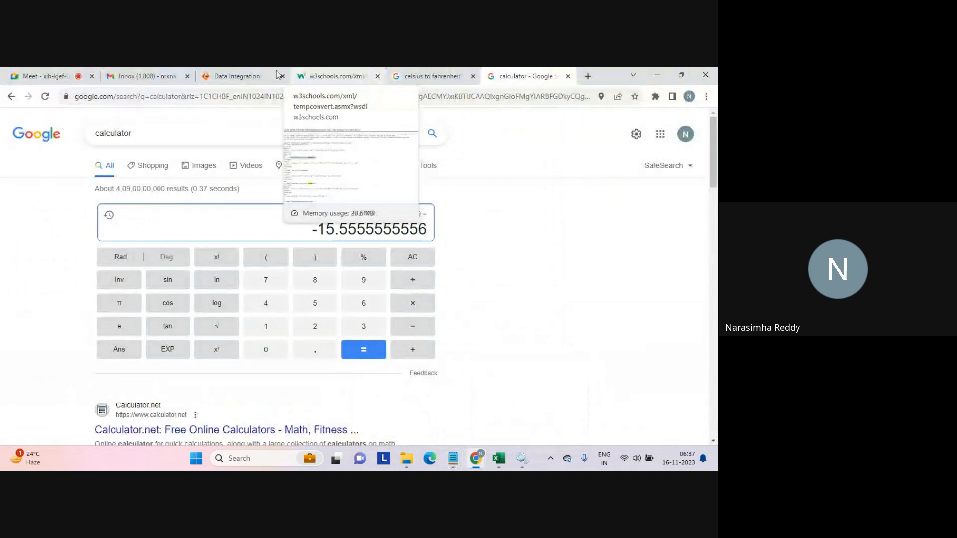
Return to the Mapping_web_service mapping and add a second Web Services transformation below the first one.
left_click(246, 78)
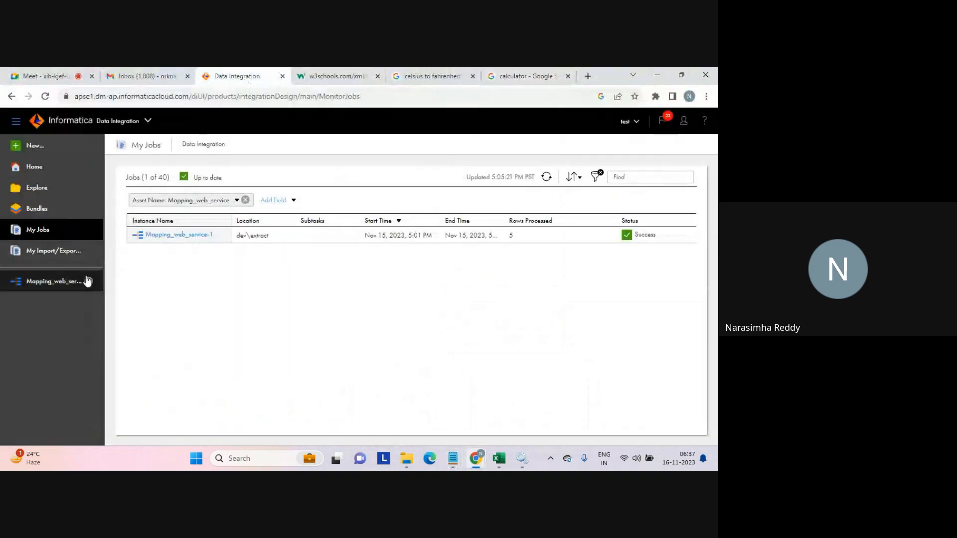
left_click(52, 281)
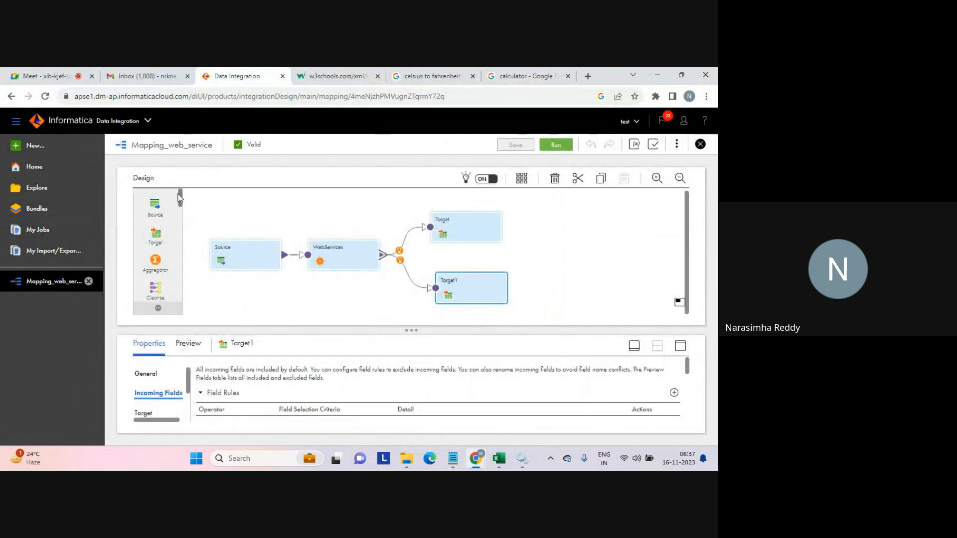
left_click_drag(178, 196, 315, 290)
left_click(200, 199)
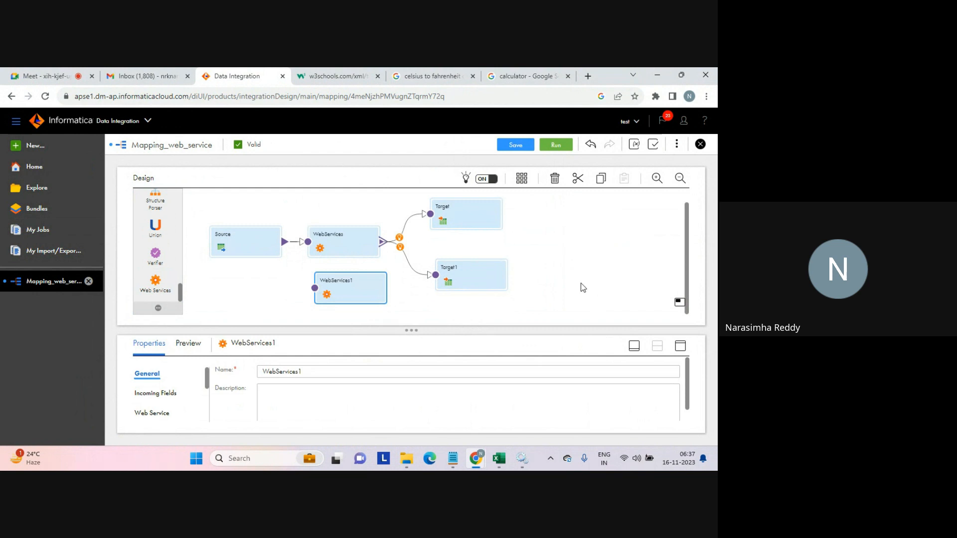
Reposition Target1 and connect the Source to the new WebServices1 transformation.
left_click_drag(478, 267, 524, 241)
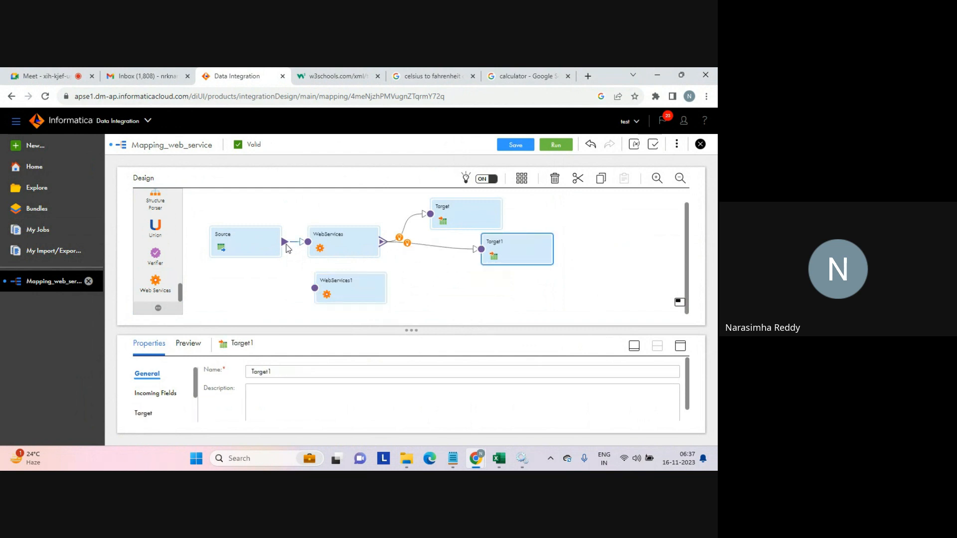
left_click_drag(307, 287, 313, 290)
left_click(353, 289)
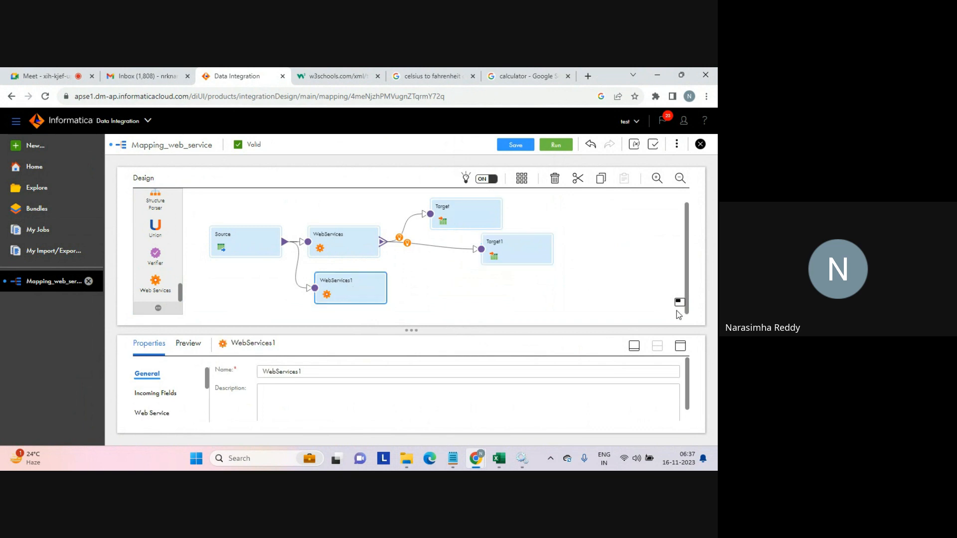
Assign the dev\extract Business Service_f2c_conversion with the CelsiusToFahrenheit operation to WebServices1.
left_click(681, 347)
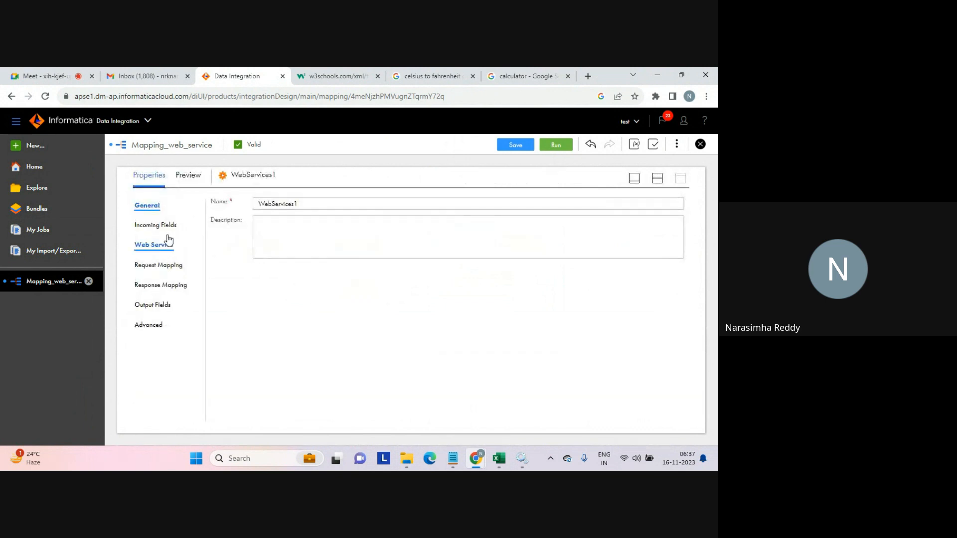
left_click(148, 247)
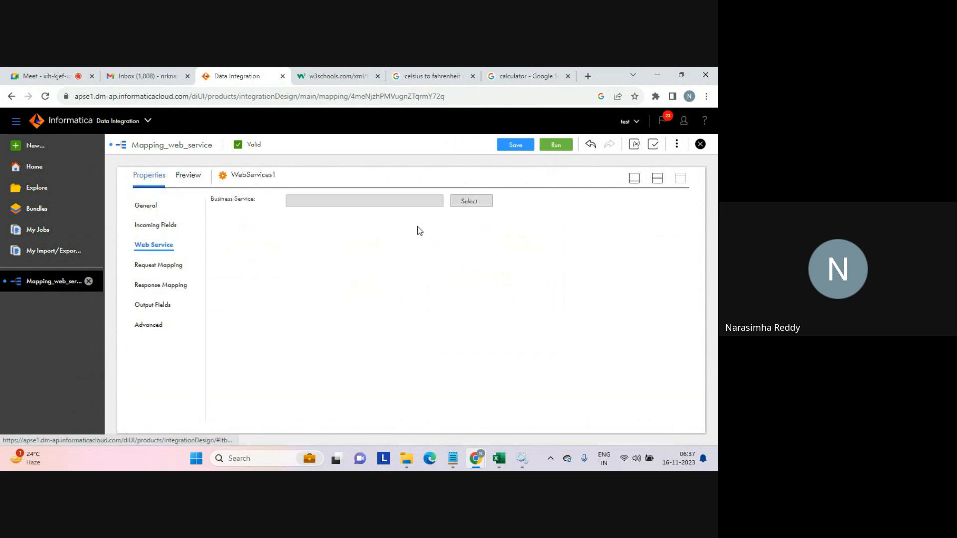
left_click(471, 202)
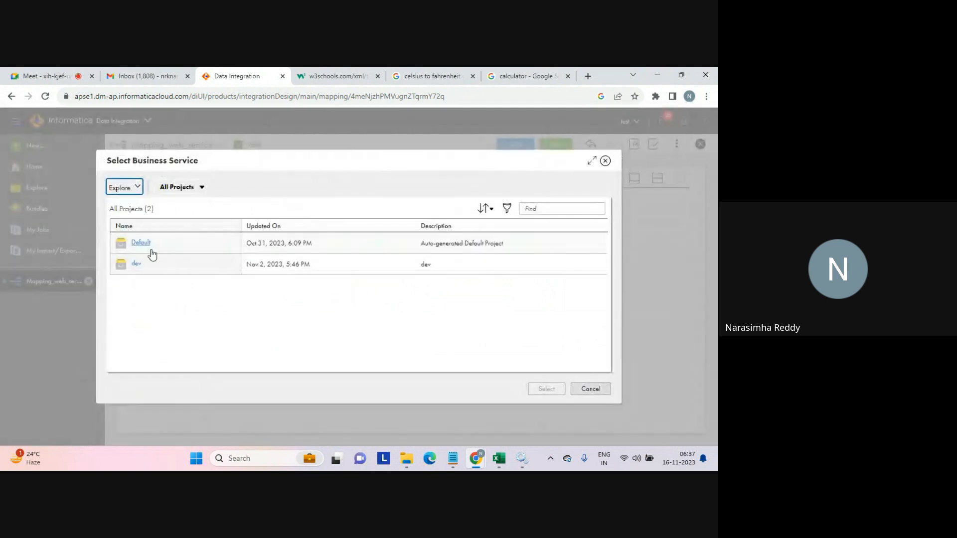
left_click(135, 266)
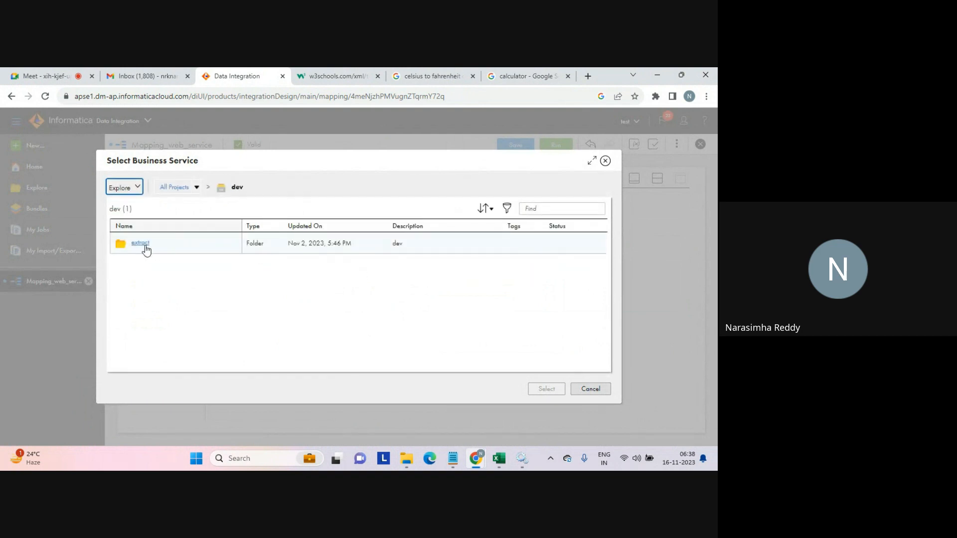
left_click(150, 250)
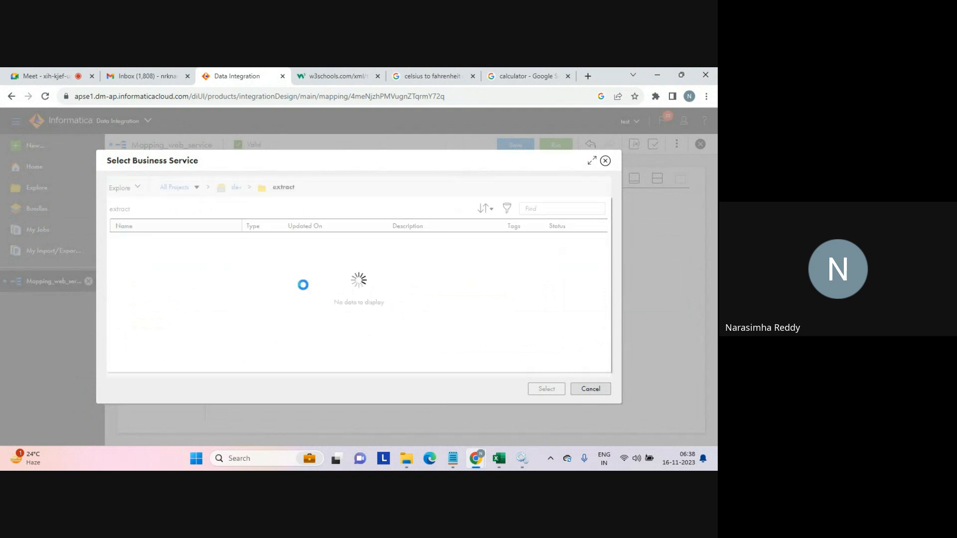
left_click(190, 245)
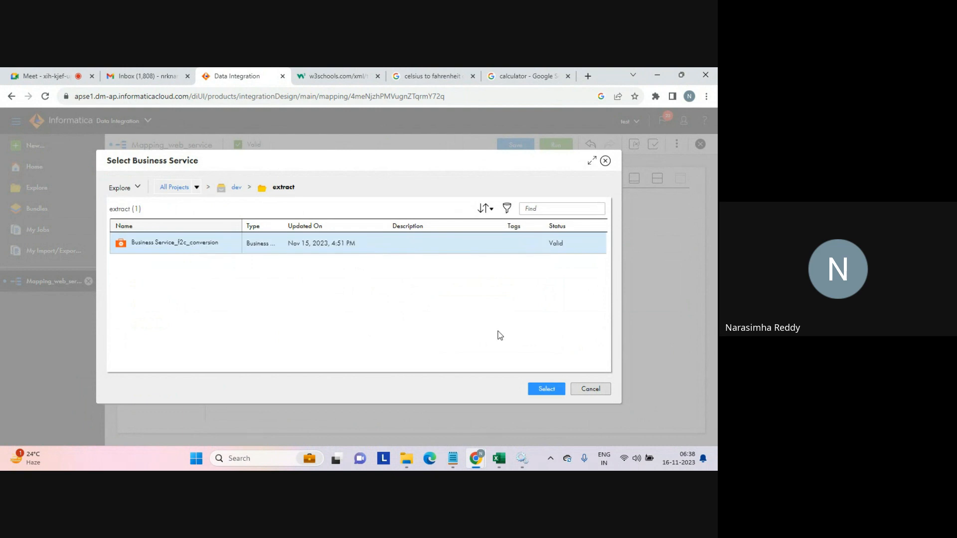
left_click(545, 389)
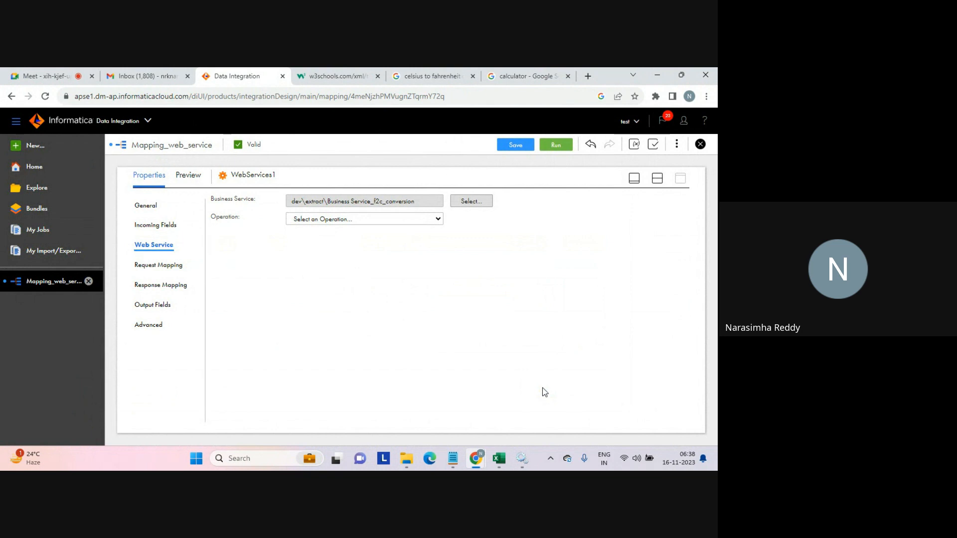
left_click(421, 220)
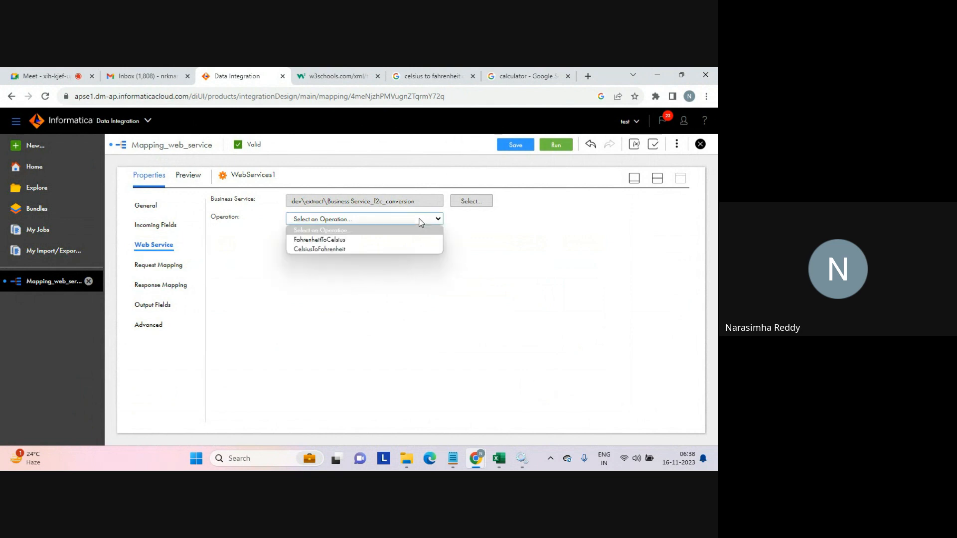
left_click(323, 251)
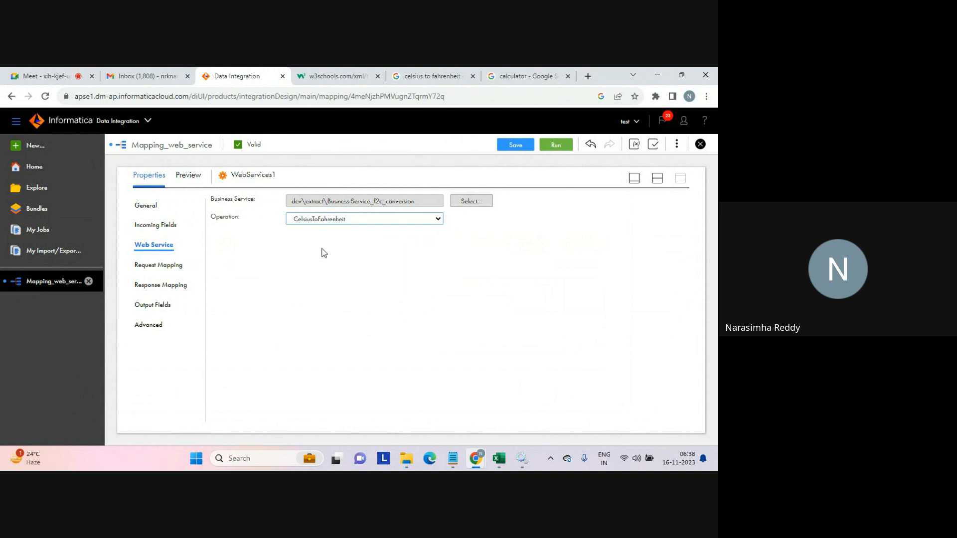
In the request mapping, map source field c1 to the Celsius request element.
left_click(182, 265)
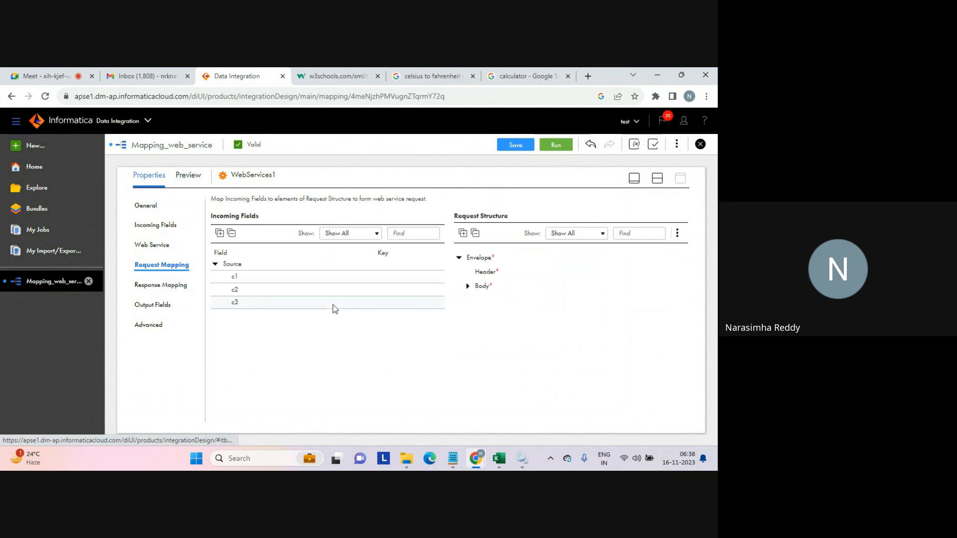
left_click(463, 234)
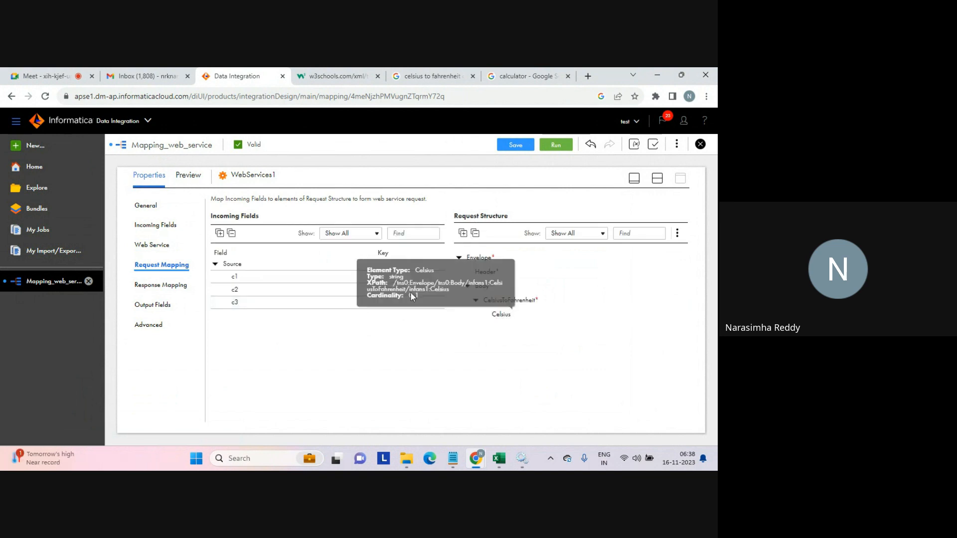
left_click_drag(335, 276, 498, 316)
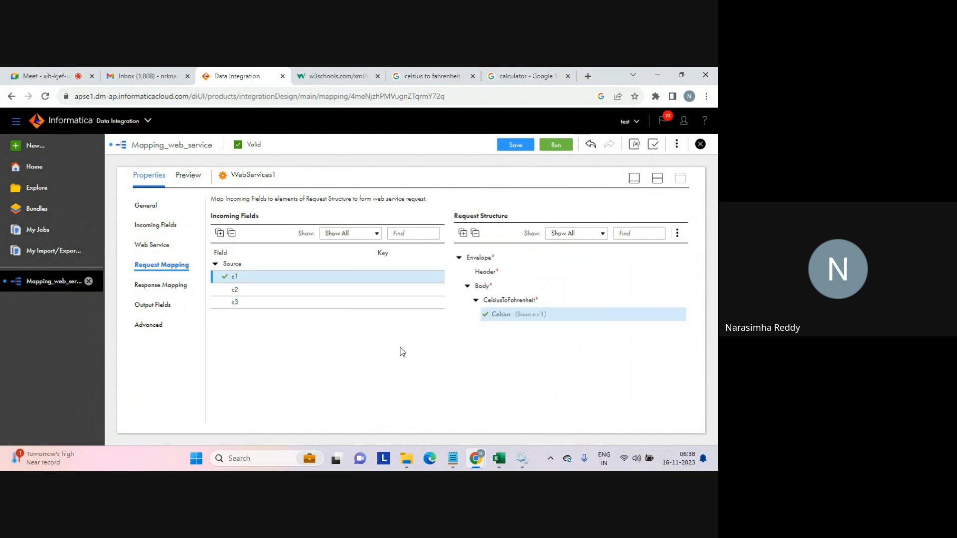
In the response mapping, select the Envelope and all its response elements as output fields.
left_click(179, 287)
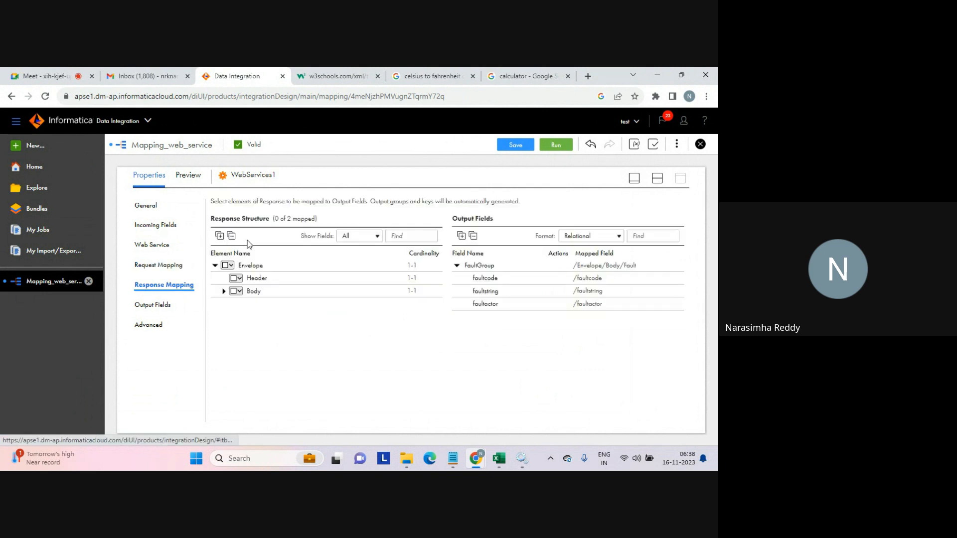
left_click(220, 236)
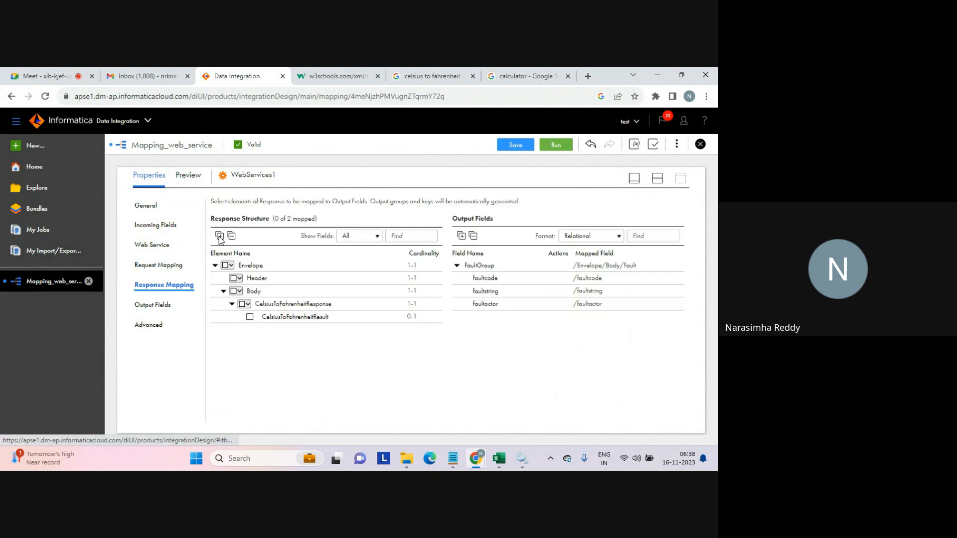
left_click(232, 265)
left_click(249, 278)
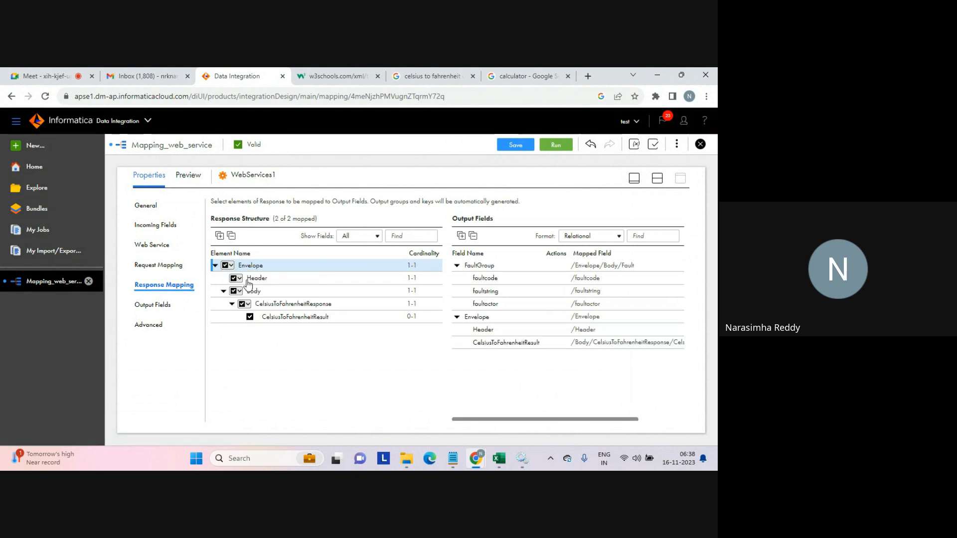
mouse_move(513, 348)
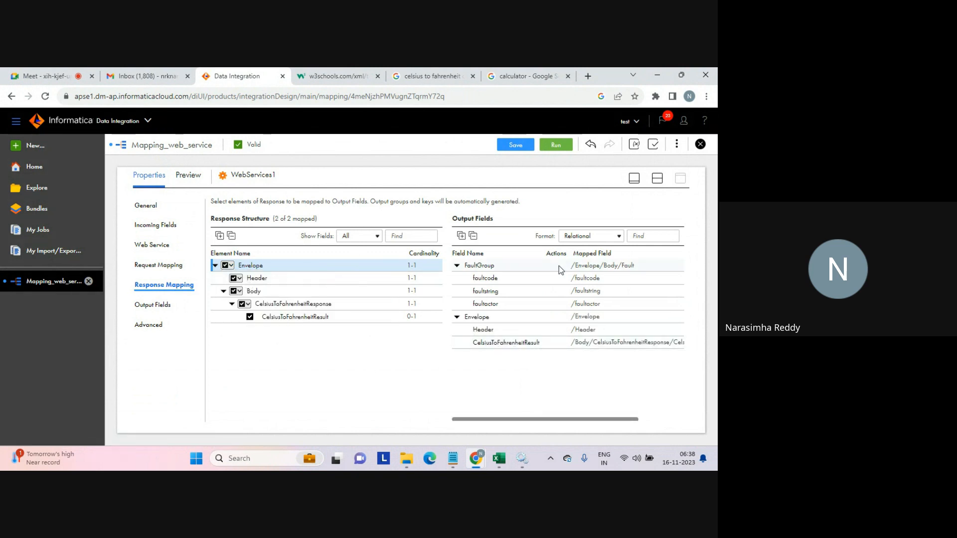
Add a new target transformation to the canvas and move Target1 further right.
left_click(657, 178)
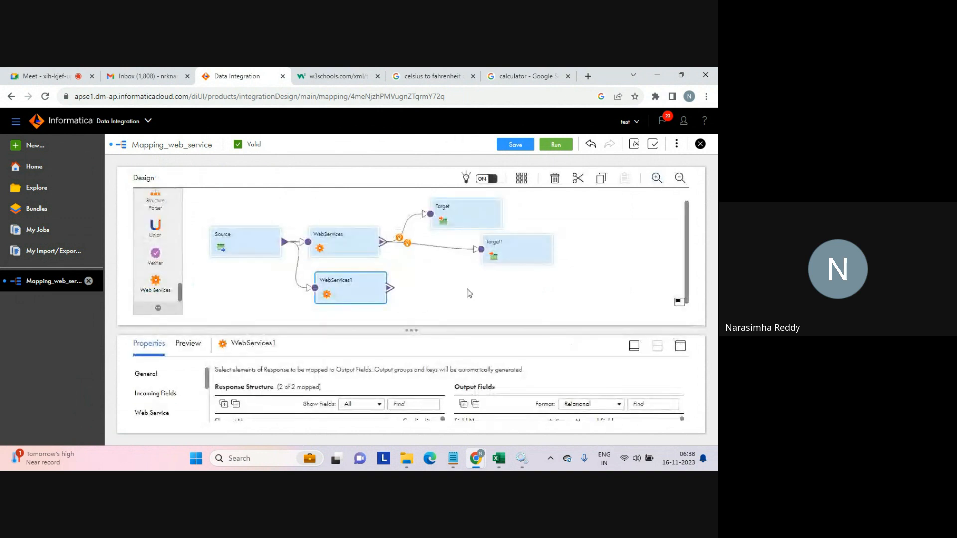
left_click_drag(181, 291, 184, 197)
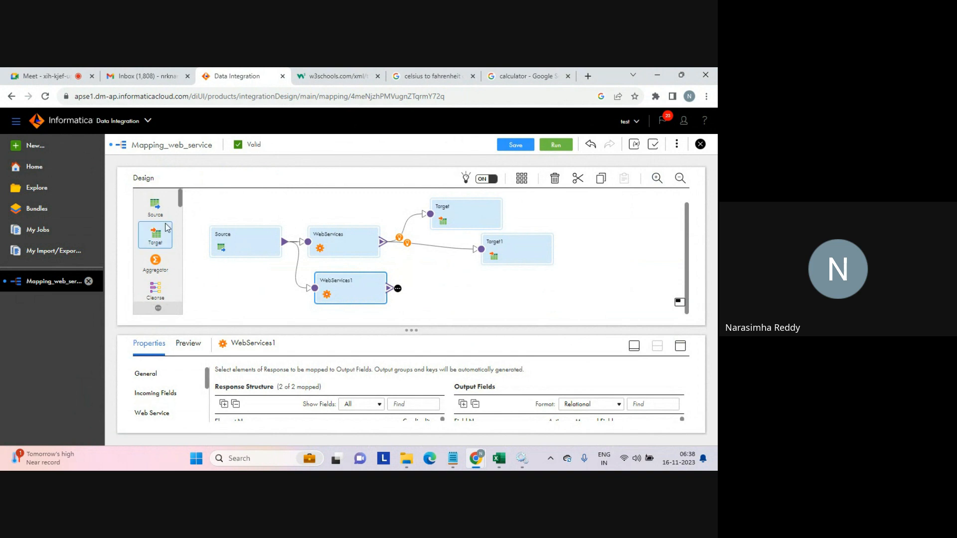
left_click_drag(156, 235, 448, 267)
left_click_drag(519, 239, 564, 208)
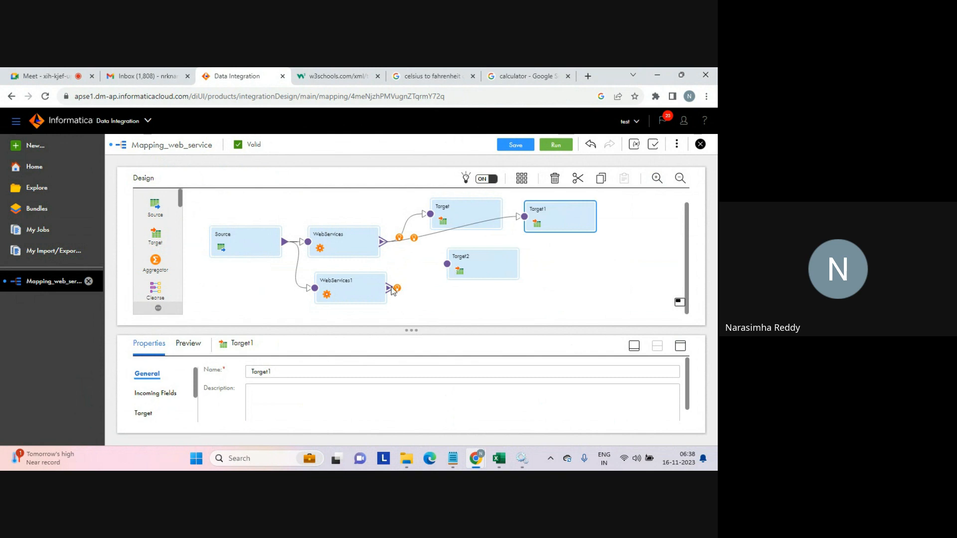
Connect WebServices1 to Target2 using the Envelope output group.
left_click_drag(397, 289, 447, 265)
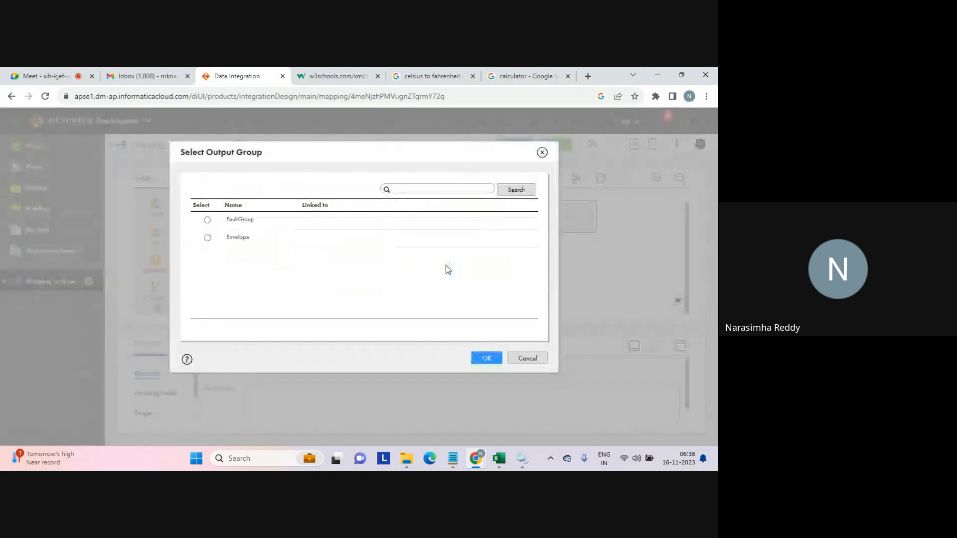
left_click(208, 238)
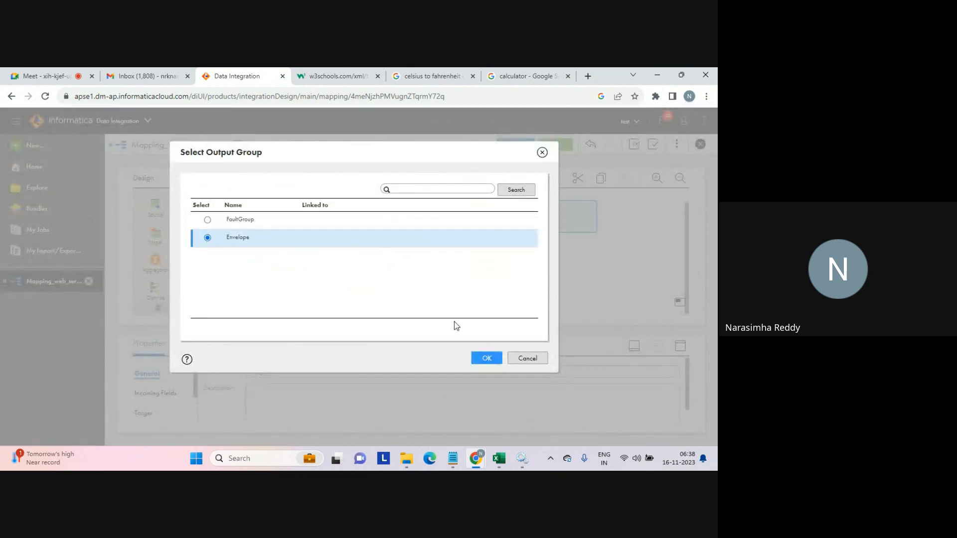
left_click(488, 358)
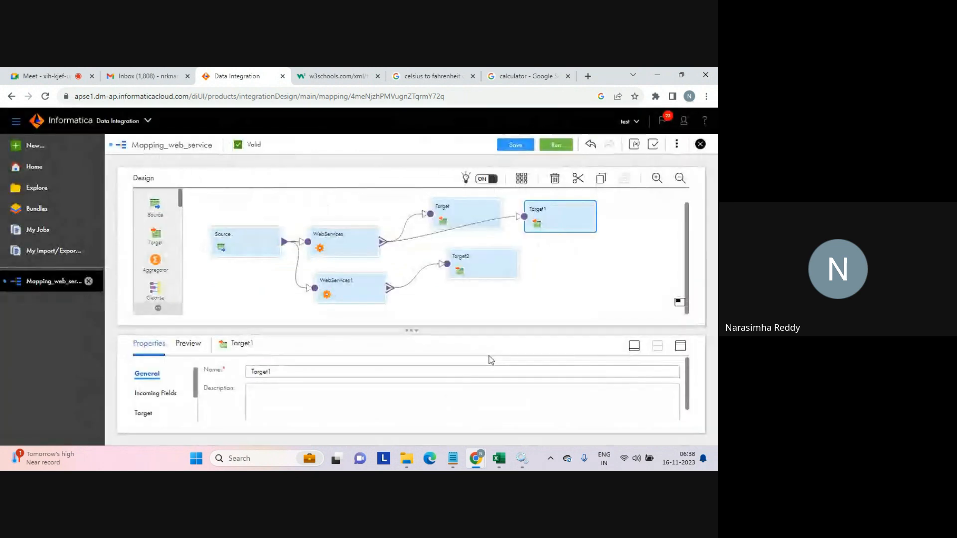
Add a third target and connect WebServices1 to it using the FaultGroup output group.
left_click_drag(155, 234, 465, 295)
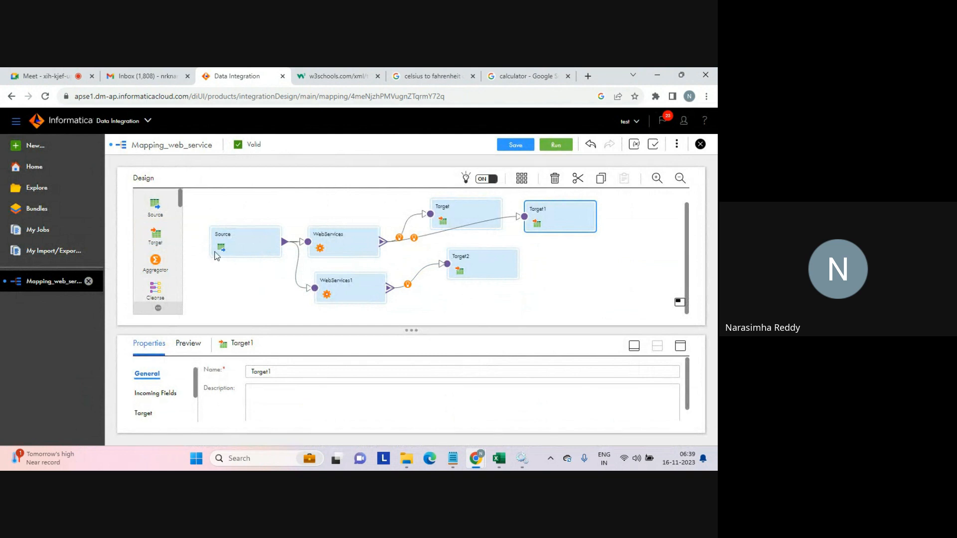
left_click_drag(158, 238, 452, 301)
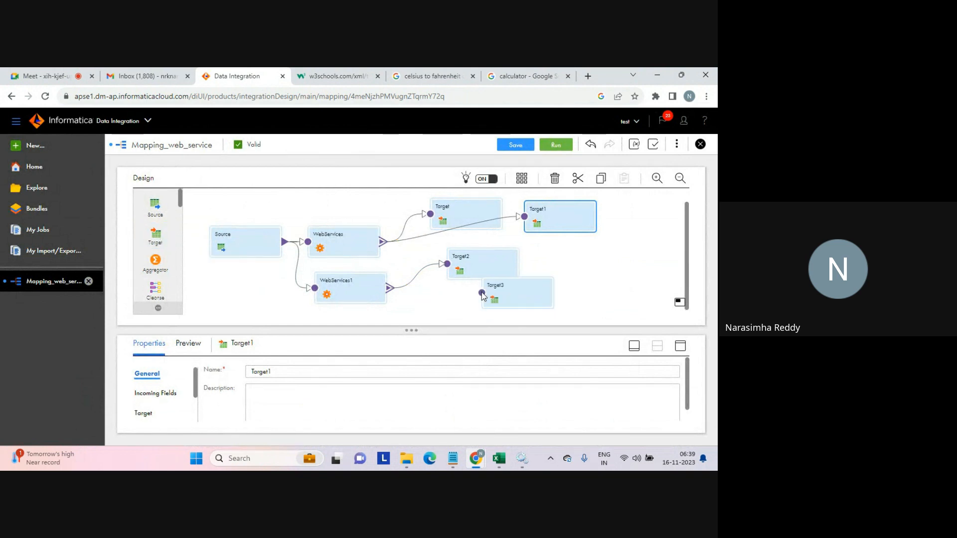
left_click_drag(389, 284, 484, 293)
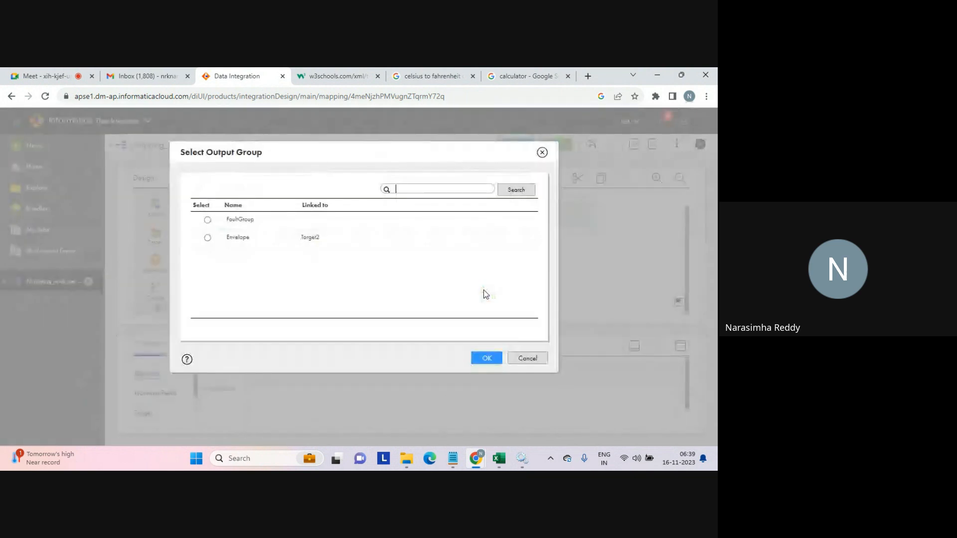
left_click(209, 222)
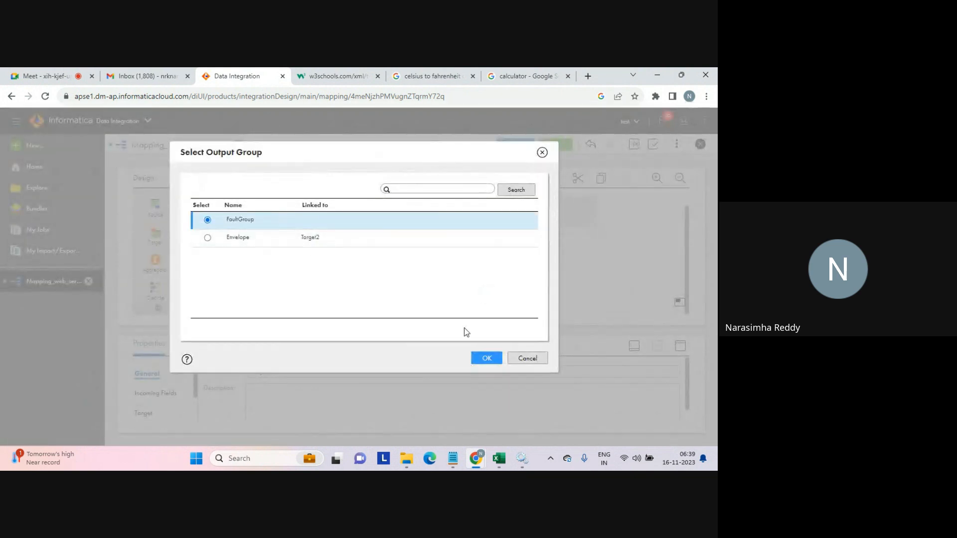
left_click(484, 355)
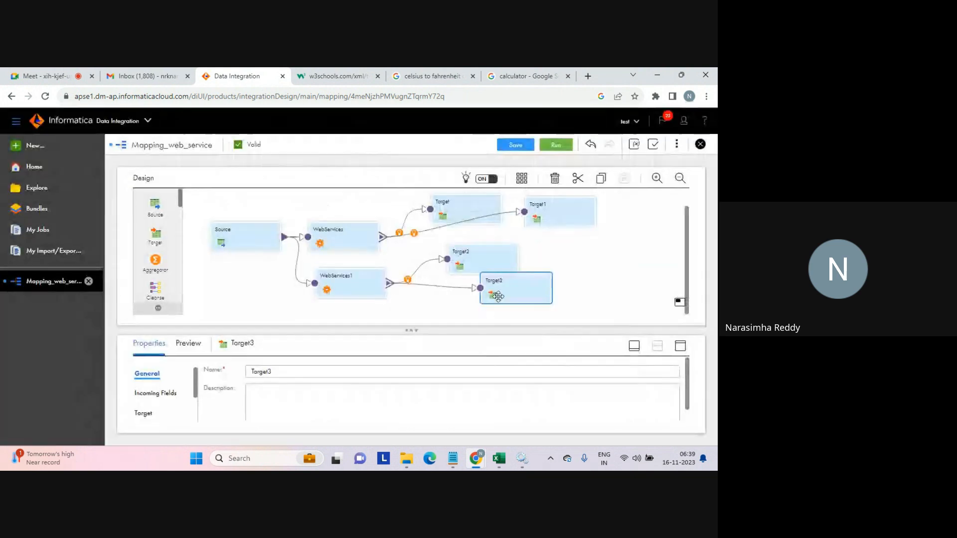
Move Target3 lower, and set Target2 to write to a new runtime flat file c2f.txt on target_file_connection.
left_click_drag(498, 297, 460, 316)
left_click(472, 263)
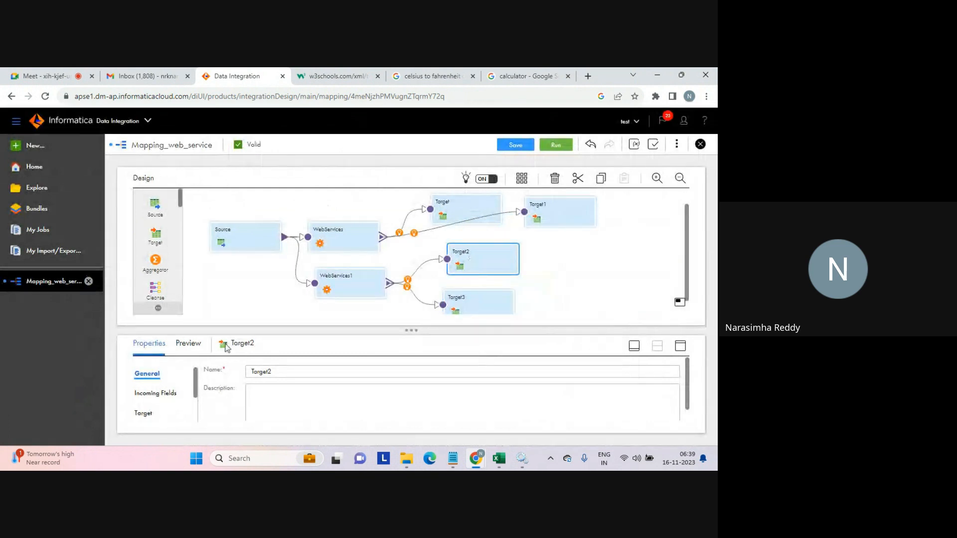
left_click(143, 413)
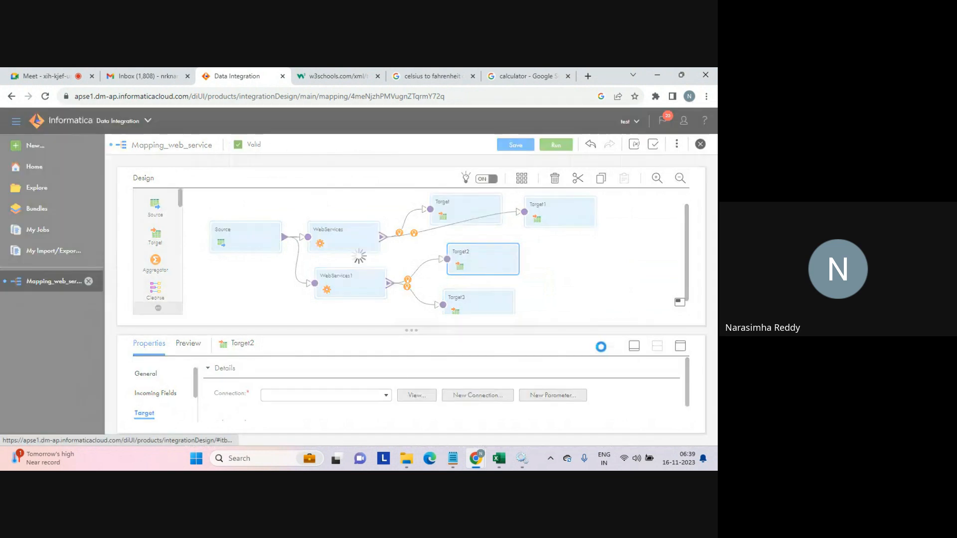
left_click(680, 346)
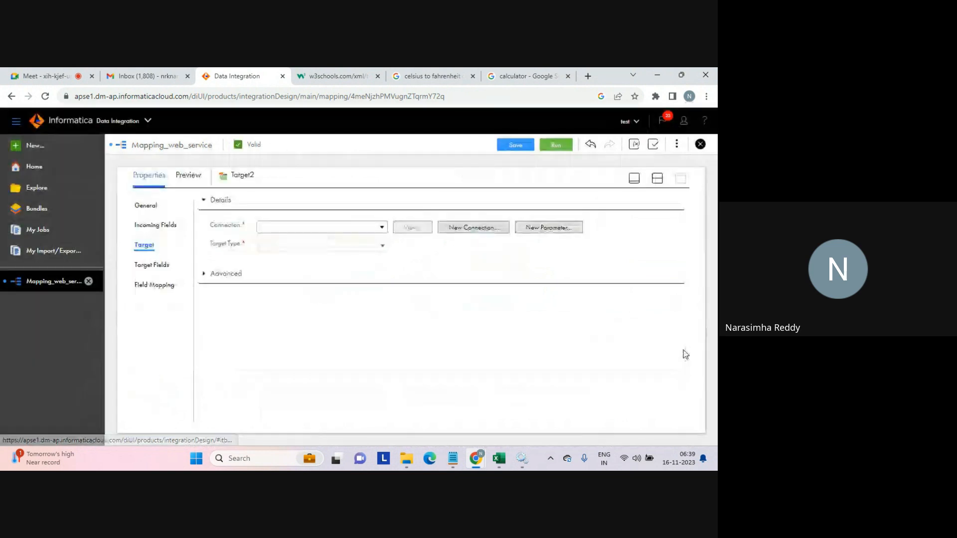
left_click(382, 227)
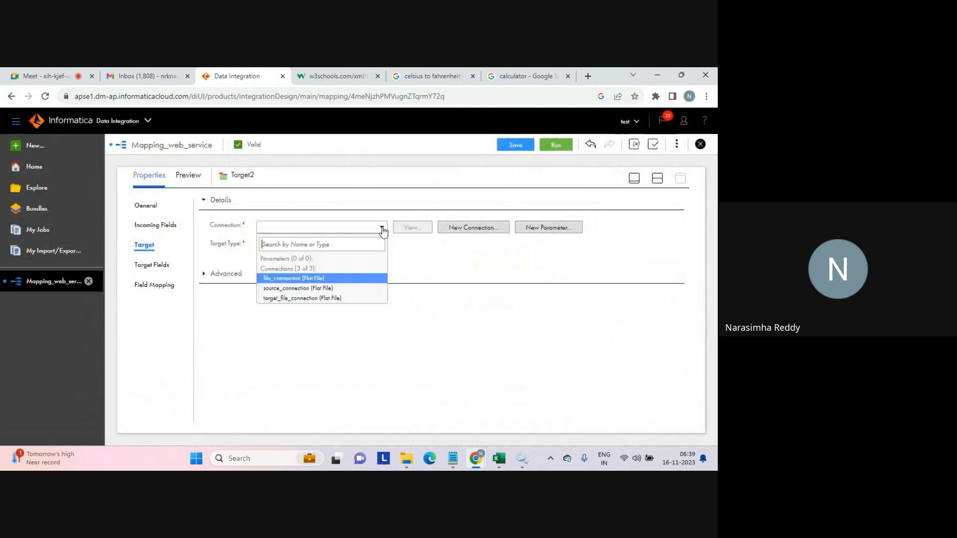
left_click(277, 298)
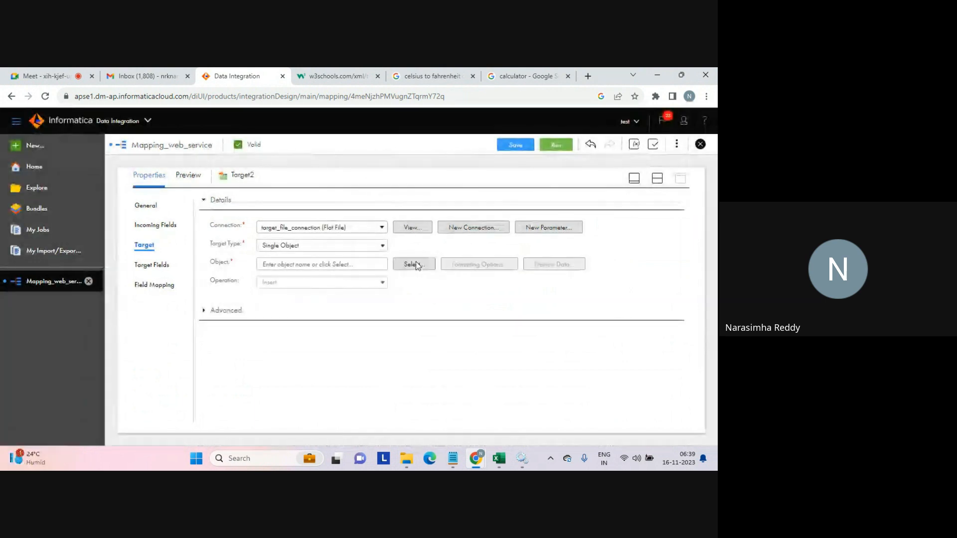
left_click(417, 265)
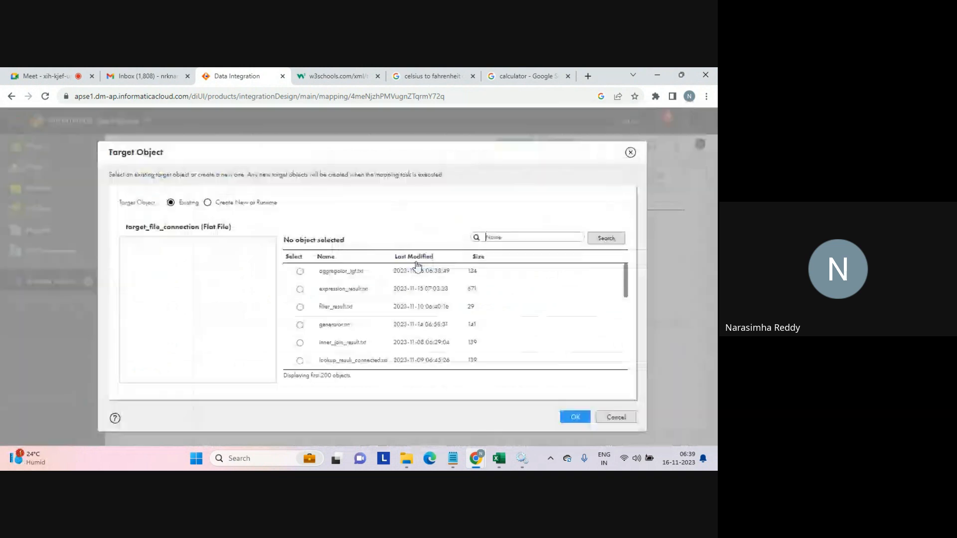
left_click(207, 202)
left_click(238, 294)
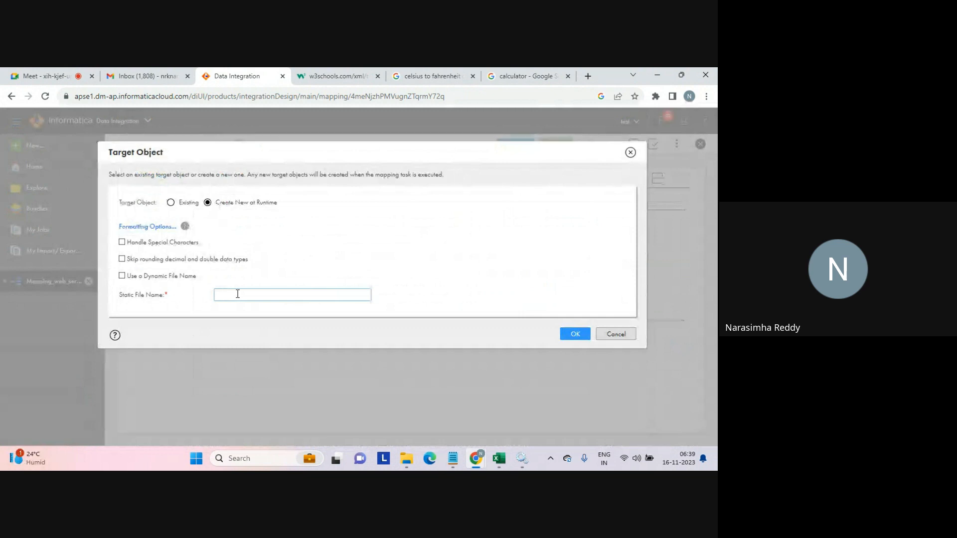
type("c2f.txt")
left_click(570, 333)
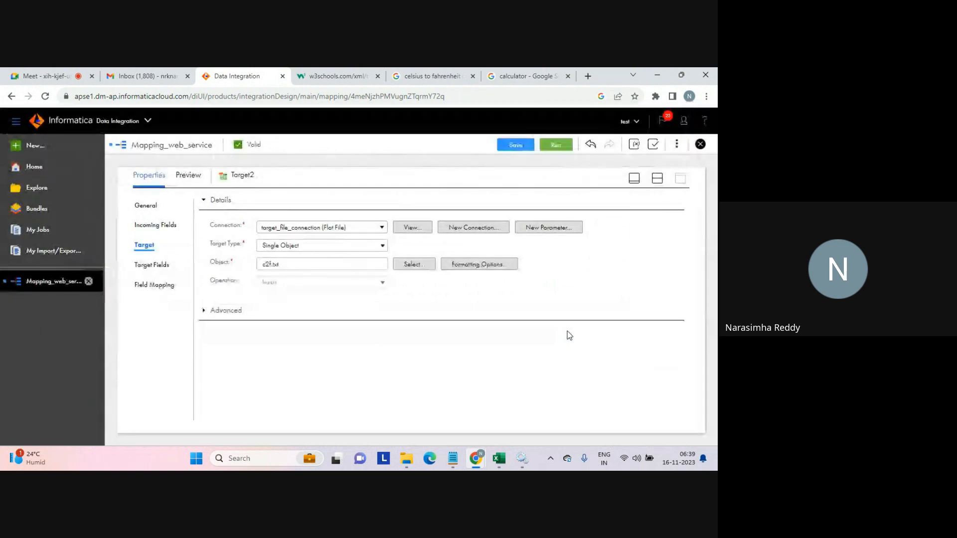
left_click(657, 179)
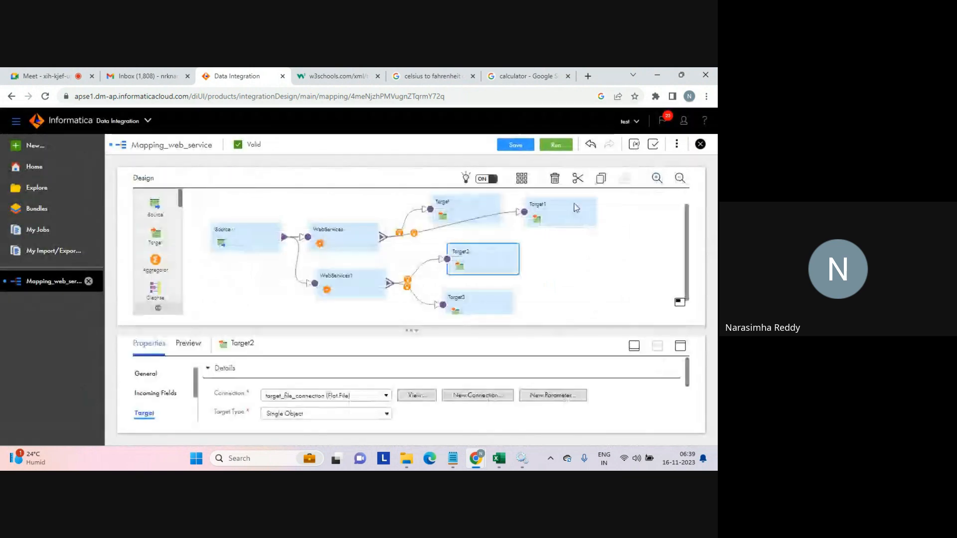
Set Target3 to write to a new runtime flat file c2f_faults.txt on target_file_connection.
left_click(473, 294)
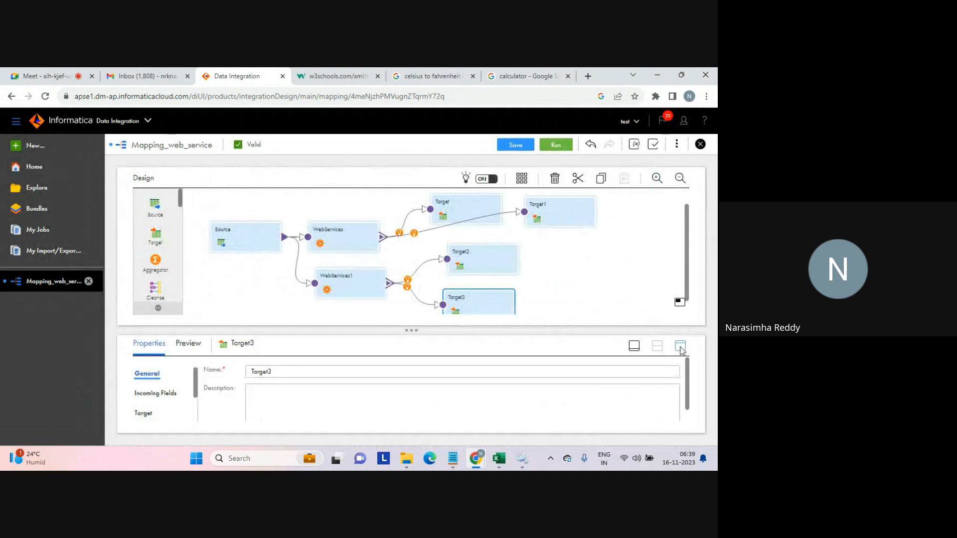
left_click(682, 348)
left_click(144, 244)
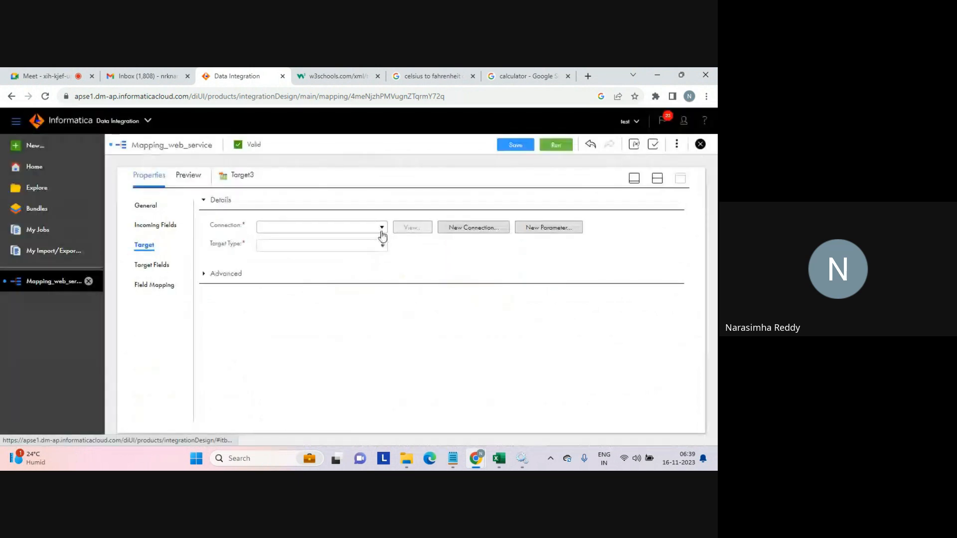
left_click(381, 230)
left_click(297, 299)
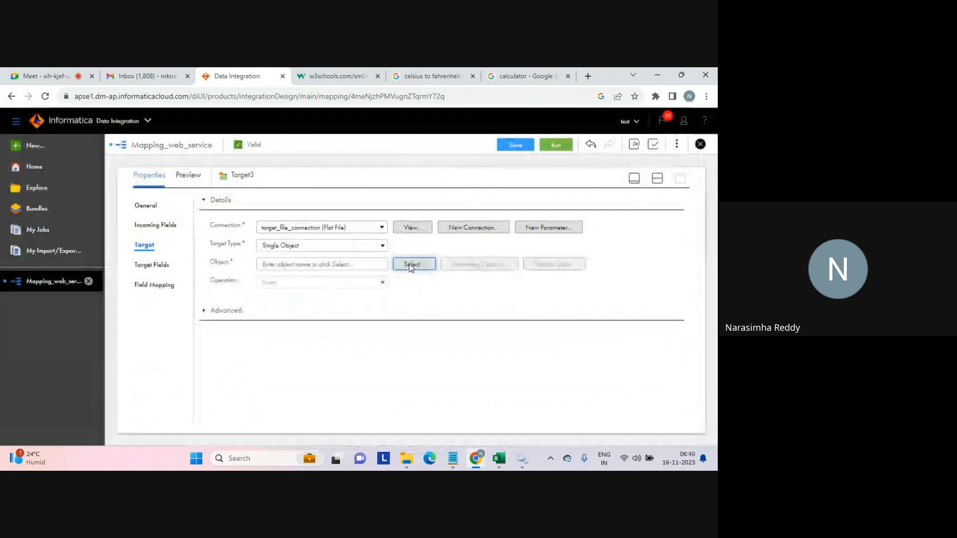
left_click(413, 265)
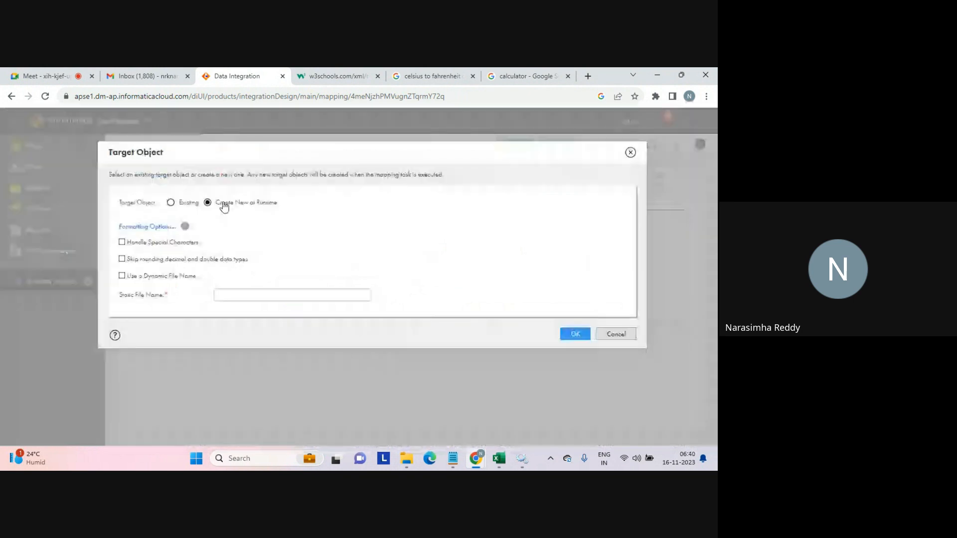
left_click(222, 294)
type("c2f")
type("_to")
type("ults")
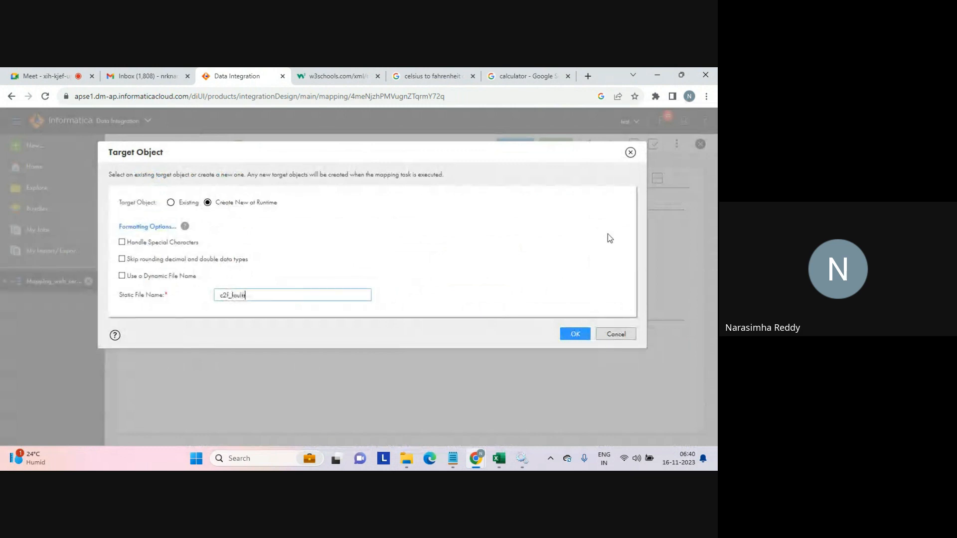
type(".txt")
left_click(577, 333)
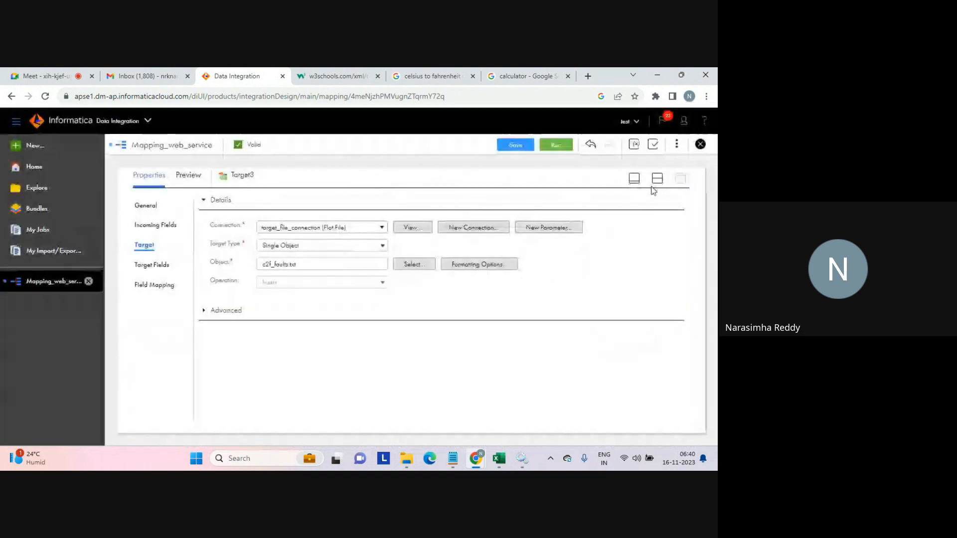
left_click(656, 183)
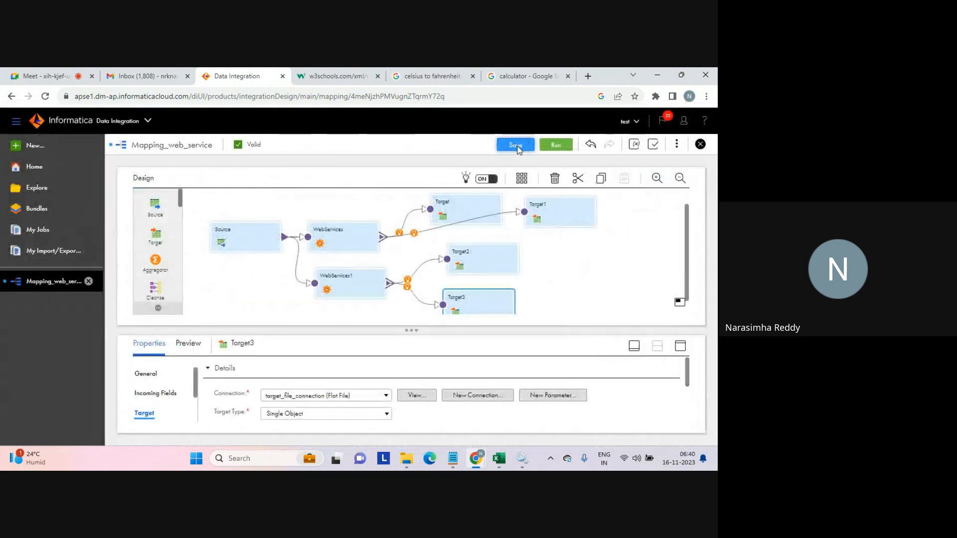
Save the Mapping_web_service mapping and run it.
left_click(364, 283)
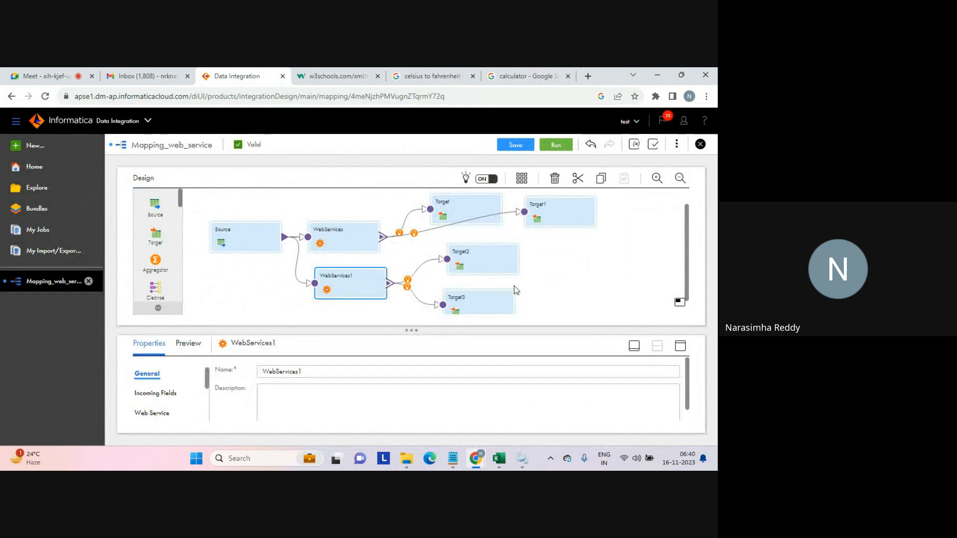
left_click(513, 150)
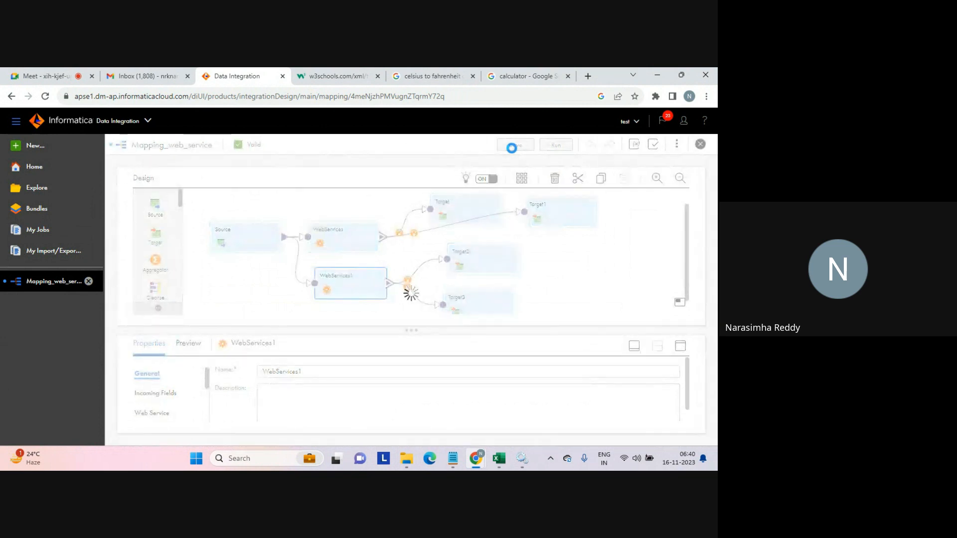
left_click(461, 145)
left_click(556, 145)
Switch to the untitled Notepad window and write the heading "web services:".
mouse_move(455, 456)
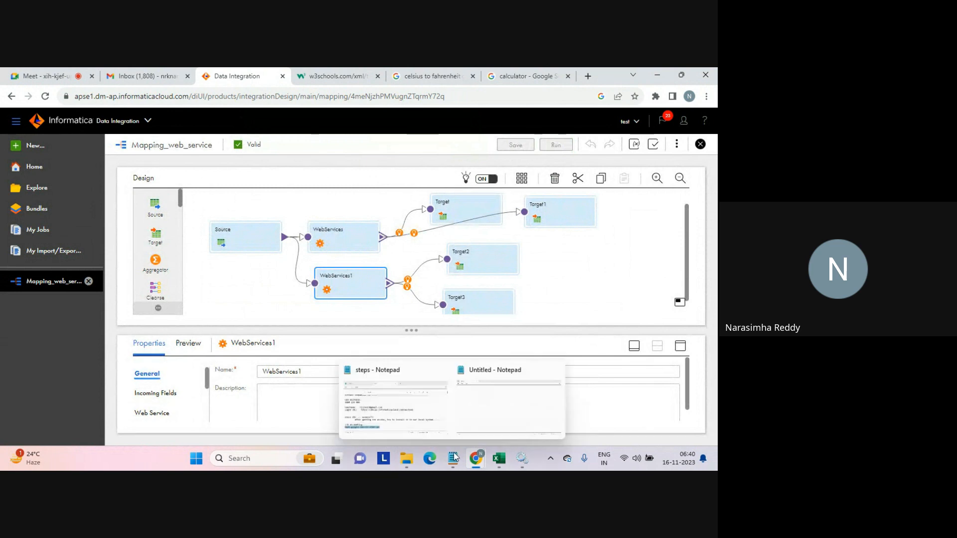
left_click(482, 422)
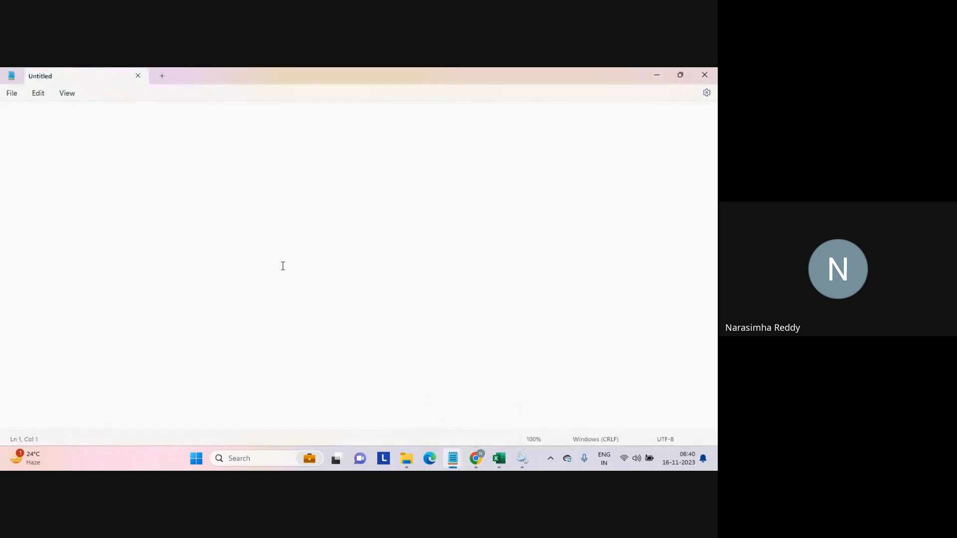
type("w3b services:")
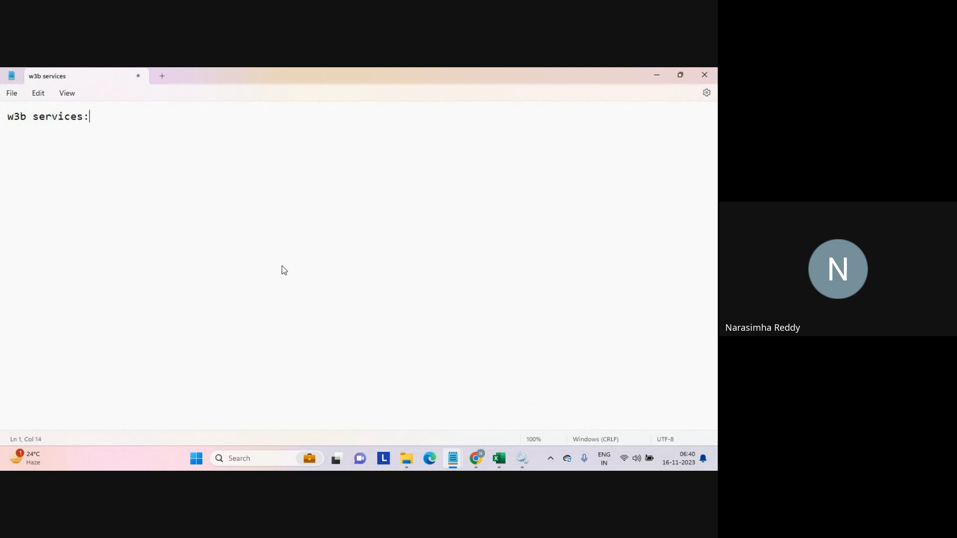
key("Return")
key("Up")
key("Right")
key("shift+Left")
type("e")
key("Down")
Add the note "create business service definition" with an indented line "portal URL".
type("create business")
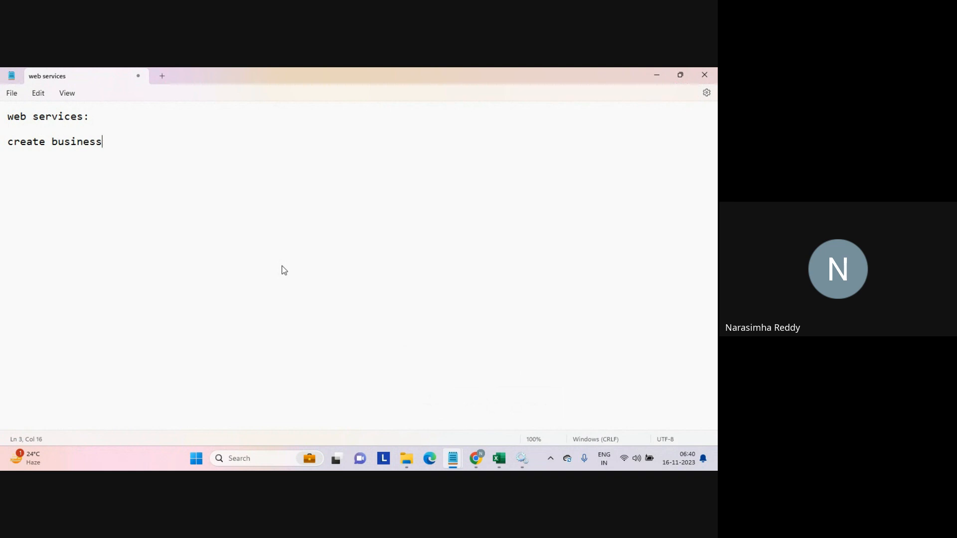
type(" servc=i")
type("ce")
key("BackSpace")
key("BackSpace")
key("BackSpace")
key("BackSpace")
key("BackSpace")
key("BackSpace")
type("ice definition")
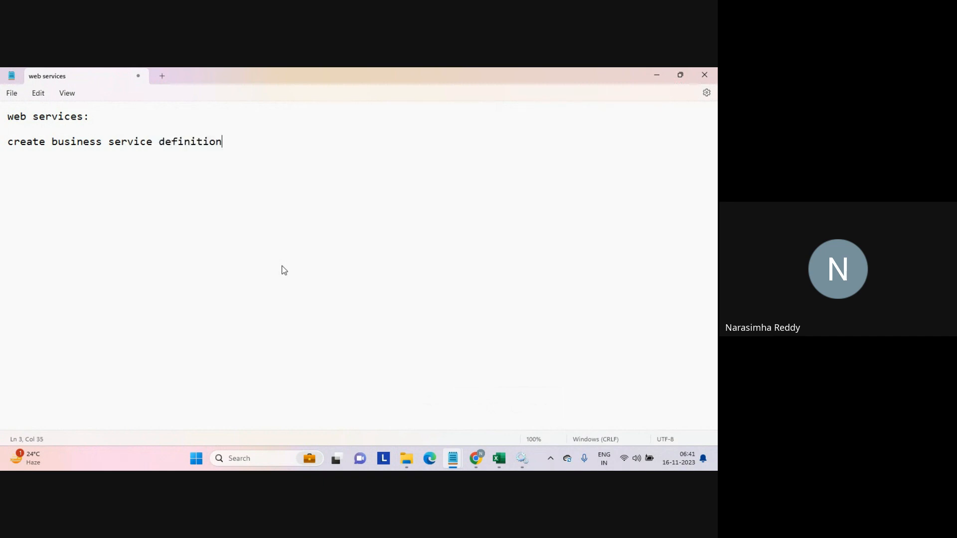
key("Tab")
type("portal")
key("Caps_Lock")
type("URL")
key("Return")
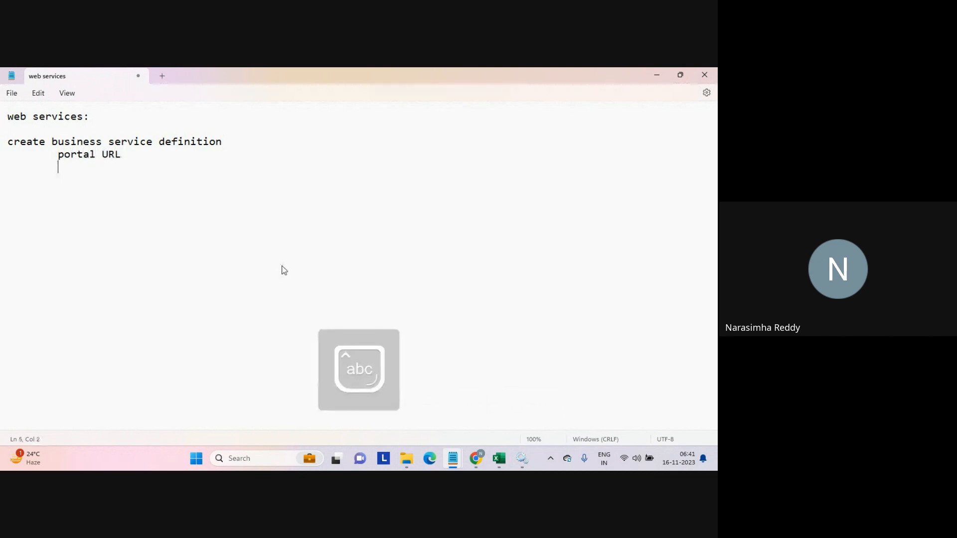
Add the indented note "select wsdl file from local or from direct URL".
type("wsdl")
key("BackSpace")
key("BackSpace")
key("BackSpace")
key("BackSpace")
type("select wsdl file from local or from")
key("Caps_Lock")
type("UR")
key("BackSpace")
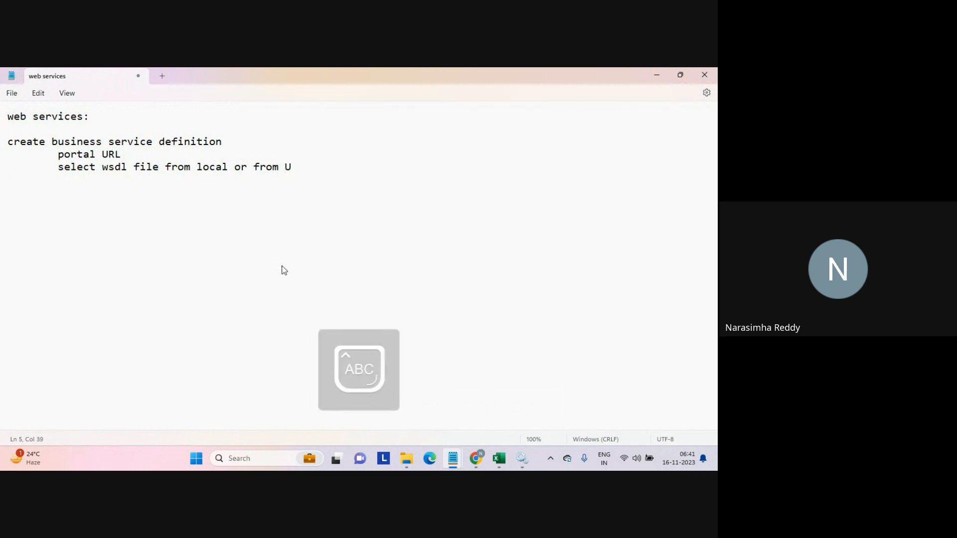
key("Caps_Lock")
key("BackSpace")
type("direct URL")
key("Caps_Lock")
key("Return")
Add the indented note "create a connection based on the URL".
key("Tab")
type("crete")
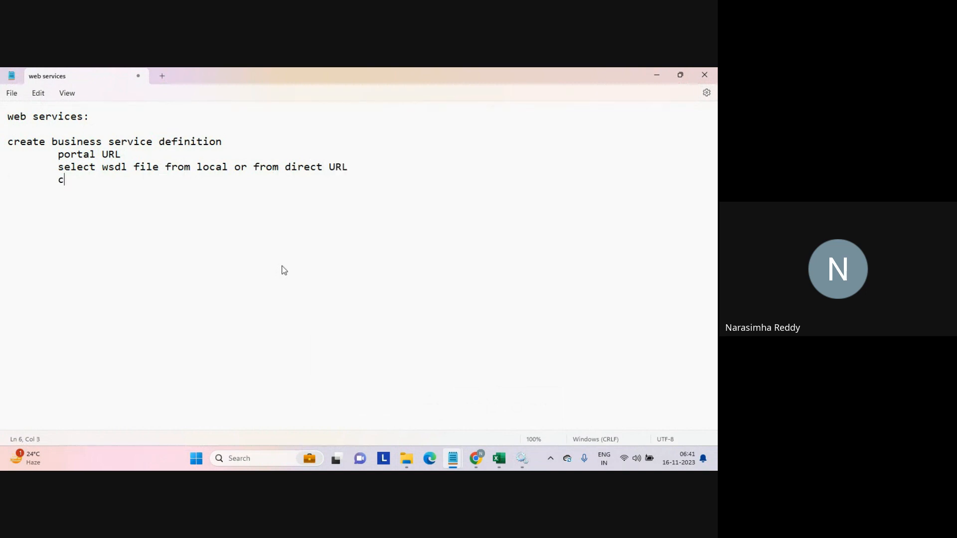
key("BackSpace")
key("BackSpace")
type("ate  connecto")
key("BackSpace")
type("ion based on the")
key("Caps_Lock")
type("URL")
key("Caps_Lock")
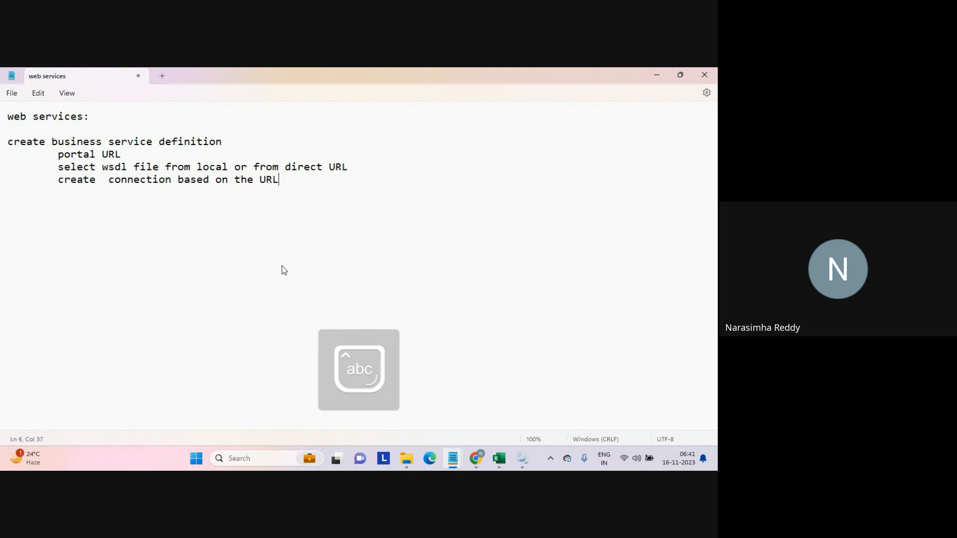
key("Return")
key("Up")
key("Right")
key("Right")
key("Right")
key("Right")
key("Right")
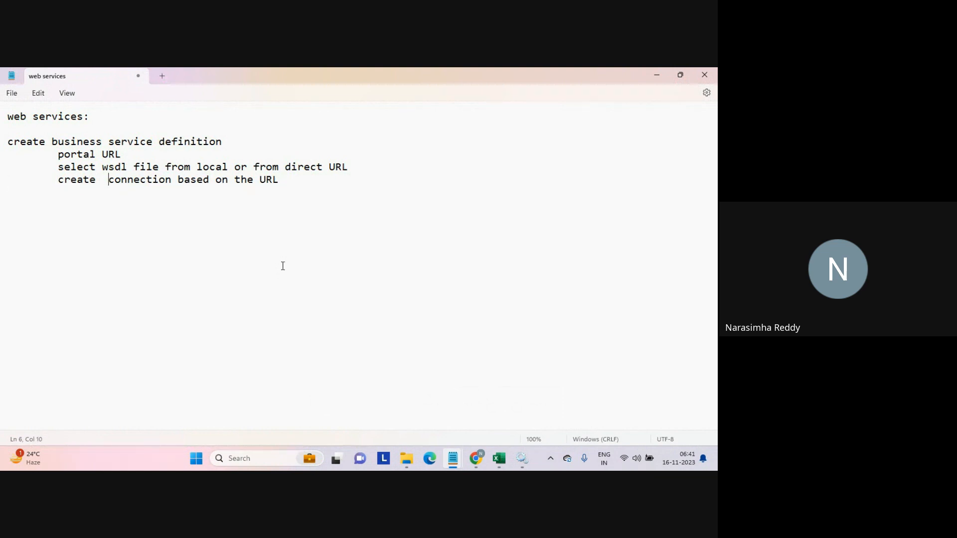
type("a ")
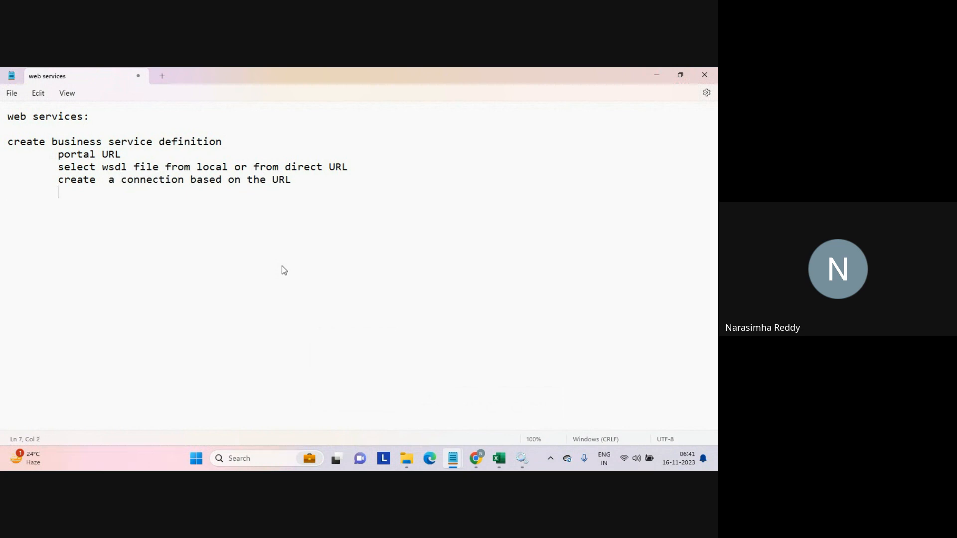
type("se")
Add further-indented sub-lines "base URL" and "end point URL" under the connection note.
key("BackSpace")
key("BackSpace")
key("Caps_Lock")
key("Caps_Lock")
key("Caps_Lock")
key("Caps_Lock")
type("base")
key("Caps_Lock")
type("UR")
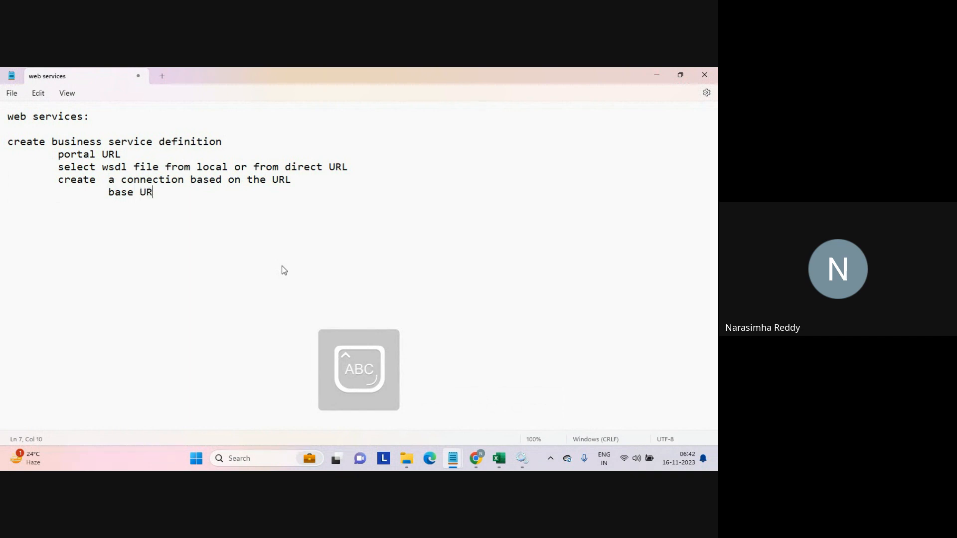
type("L")
key("Caps_Lock")
key("Tab")
type("end point")
key("Caps_Lock")
type("UR")
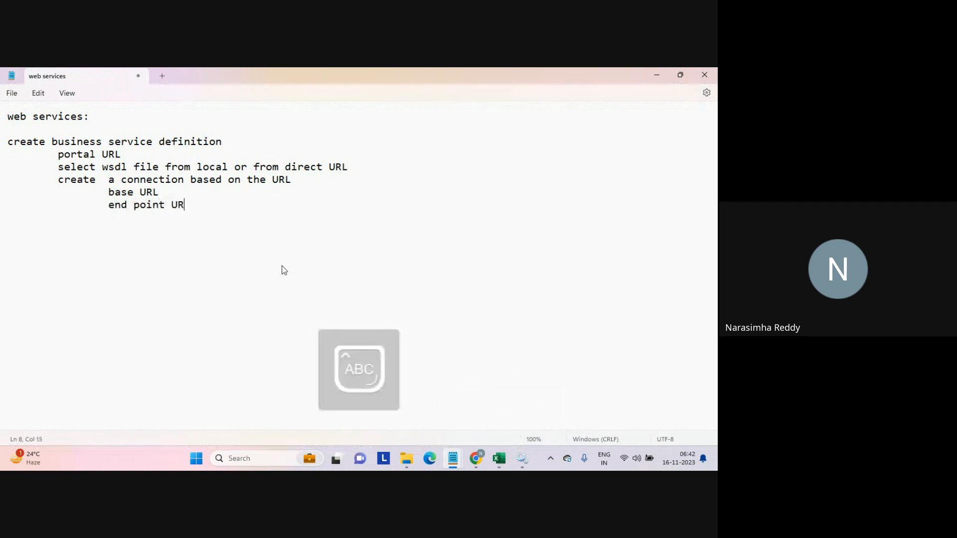
type("L")
key("Caps_Lock")
Add the note "select operation/s" with sub-lines "f2c" and "c2f".
type("select opera")
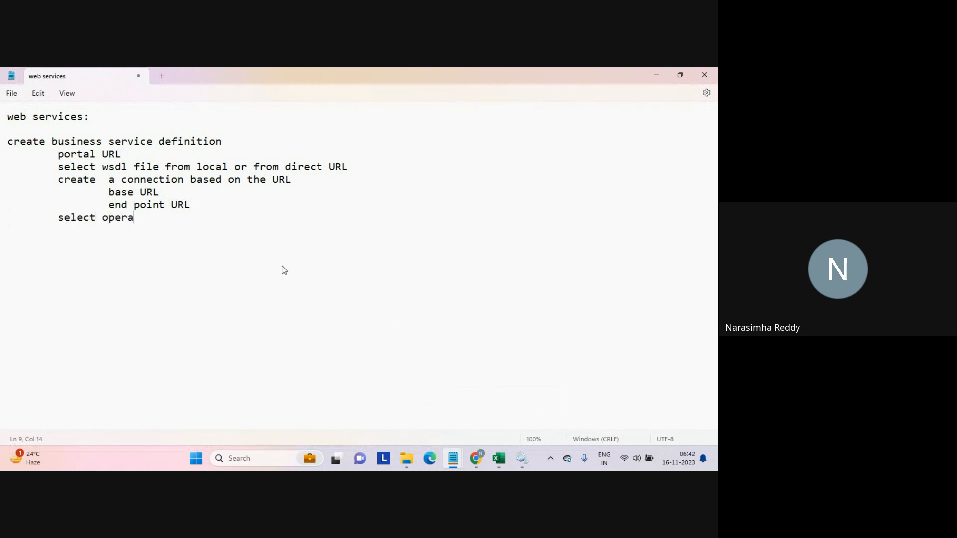
type("tion/s")
key("Return")
type("f2c")
key("Return")
type("c2f")
key("Return")
key("Return")
Add the closing line "defintion will be ready to use..." followed by blank lines.
type("d")
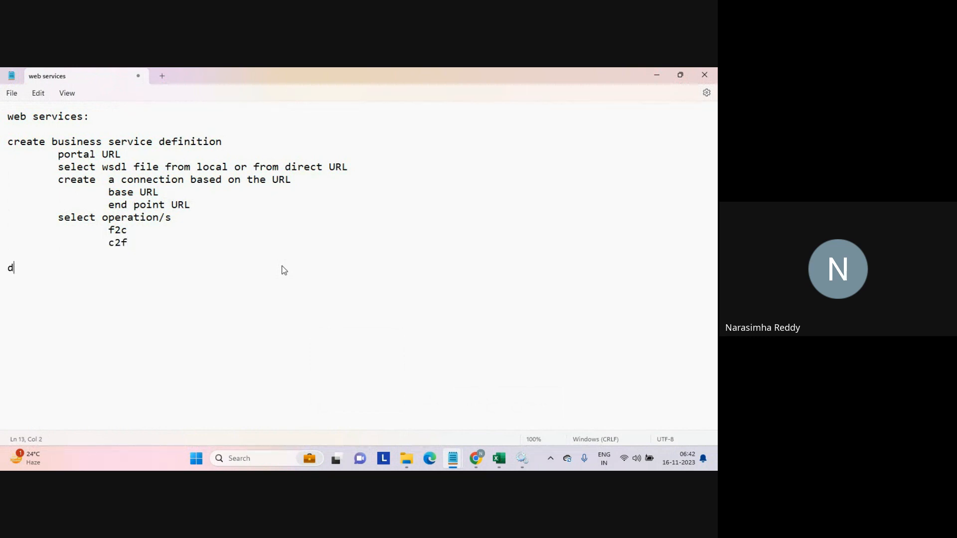
type("efintion will be ready to use...")
key("Return")
key("Return")
key("Return")
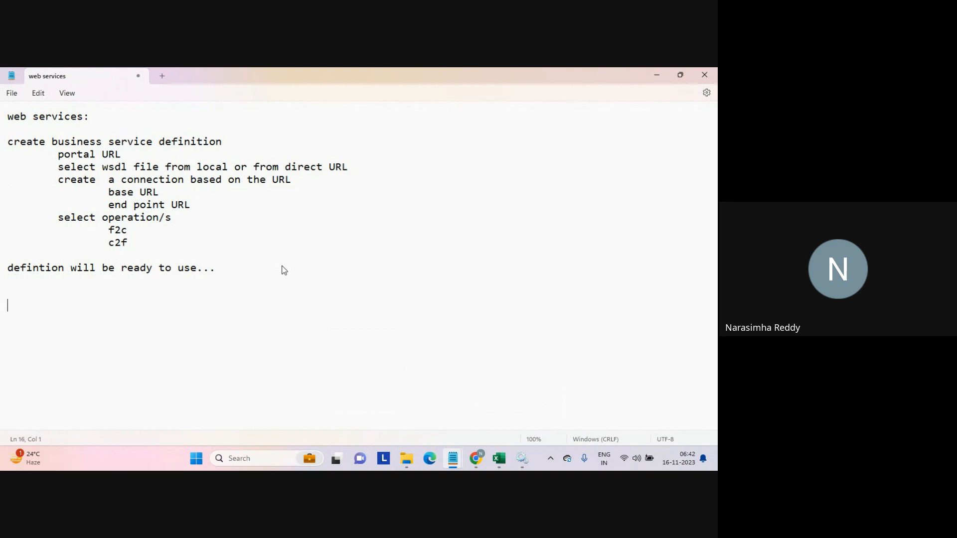
Add the heading "mapping:" followed by the line "web services trx:" in the notes.
type("mapping")
key("BackSpace")
key("BackSpace")
key("BackSpace")
type("o")
key("BackSpace")
type("ing")
key("Return")
type("s")
key("BackSpace")
type("web ser")
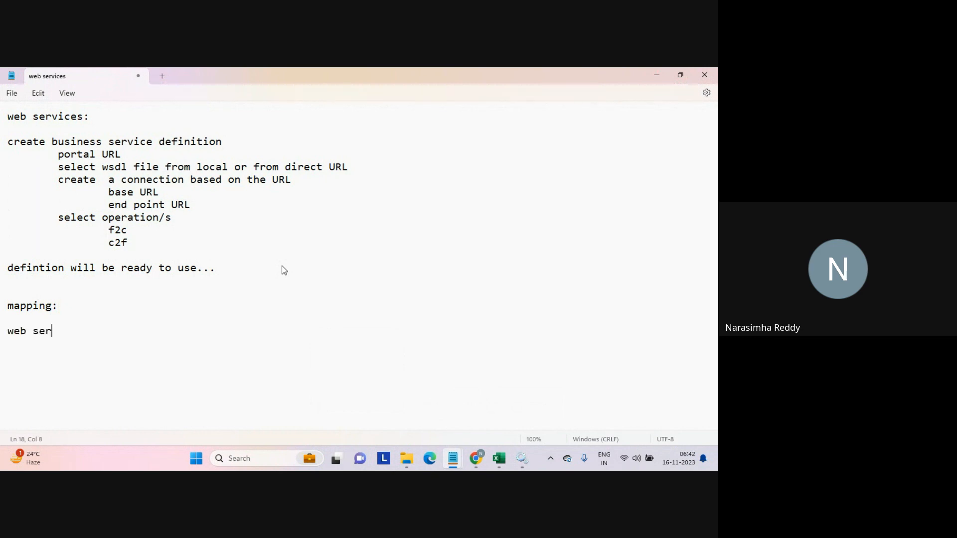
type("vices trx:")
key("Return")
Add indented lines "referred BSD" and "selected operation=f2c" under the web services trx line.
type("referred")
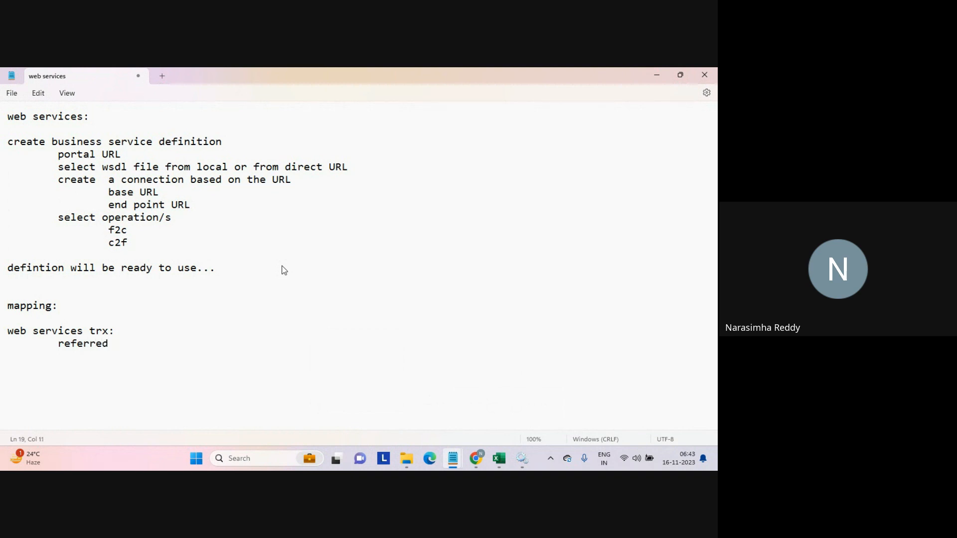
key("Caps_Lock")
type("BSD")
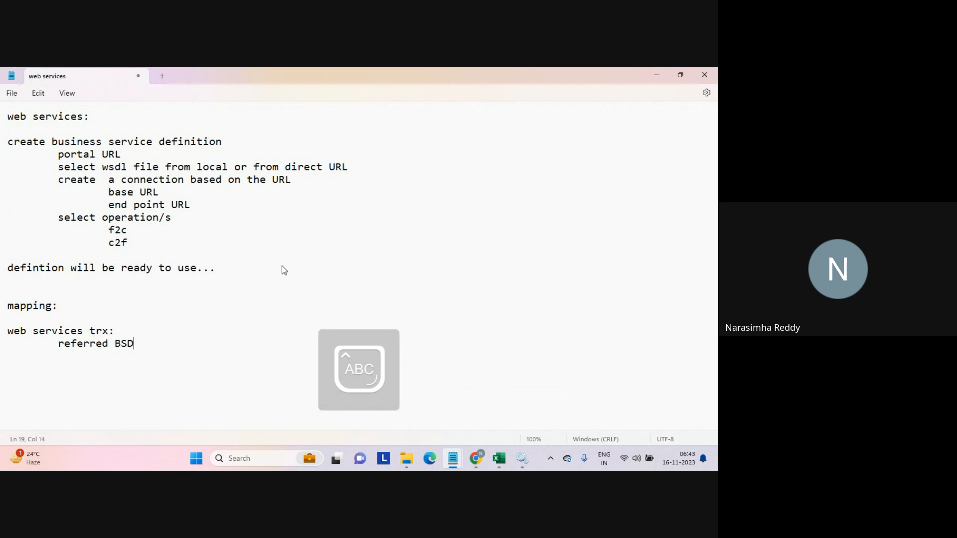
key("Caps_Lock")
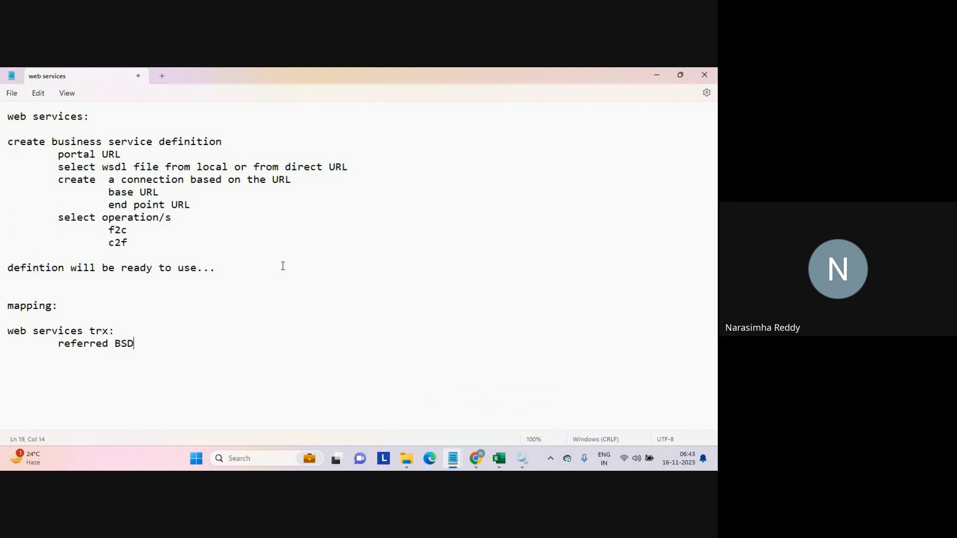
key("Return")
key("Tab")
type("selected operation")
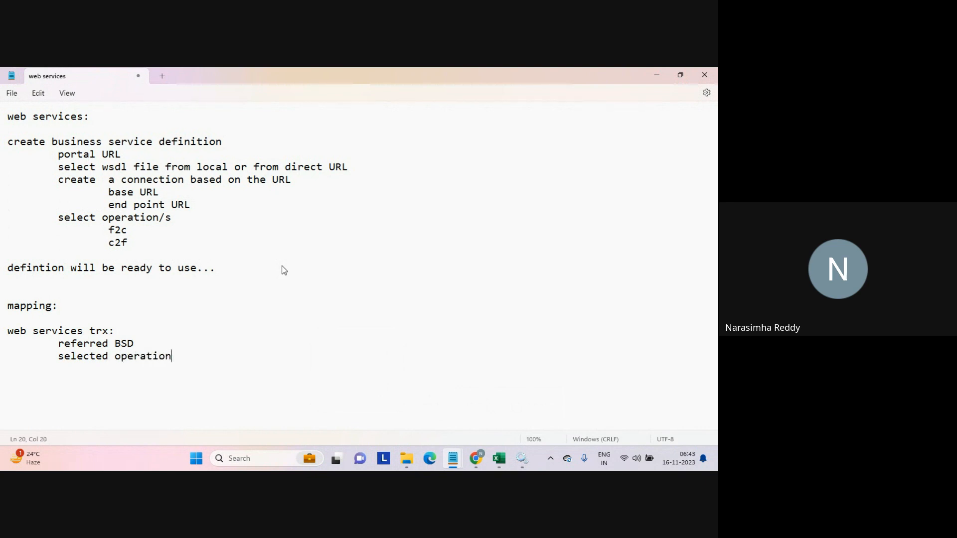
type("=f2c")
Add the line "request mapping" with the further-indented sub-line "c1==========>f".
key("Return")
key("Tab")
type("request mapping")
key("Return")
key("Tab")
type("c")
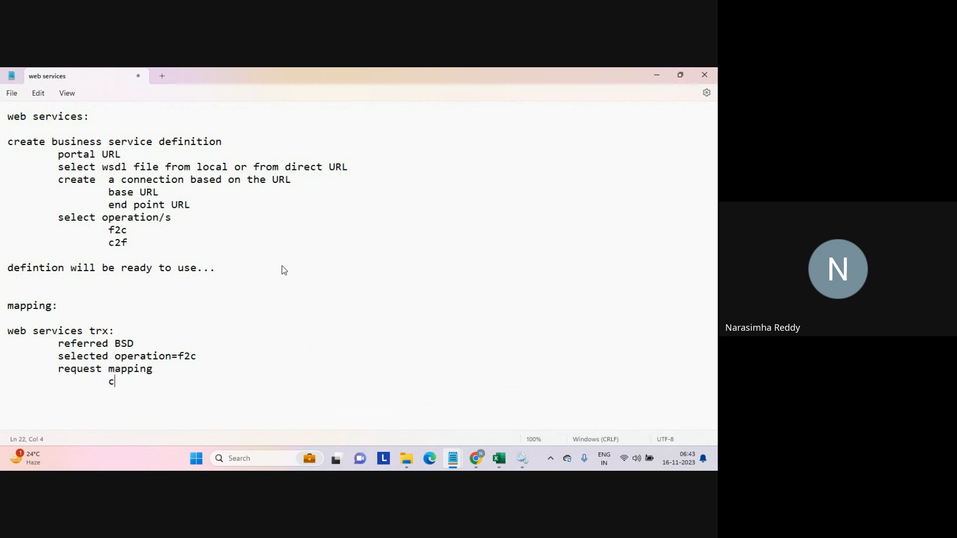
type("1==========>fa")
key("BackSpace")
key("Return")
key("Tab")
Add "response mapping:" with sub-lines "target 1: envelope" and "target 2: faultgroup".
type("response ")
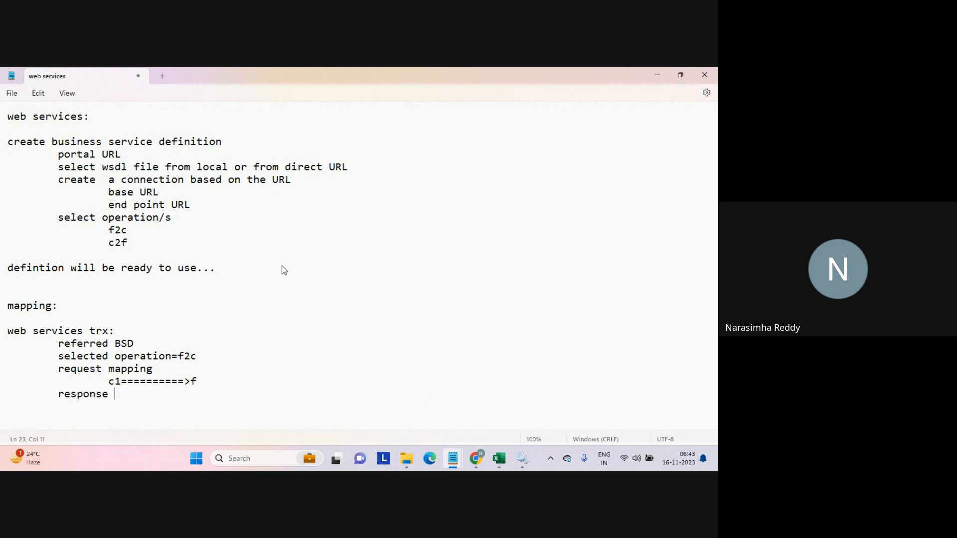
type("mapping:")
key("Return")
key("Tab")
key("Tab")
type("target 1")
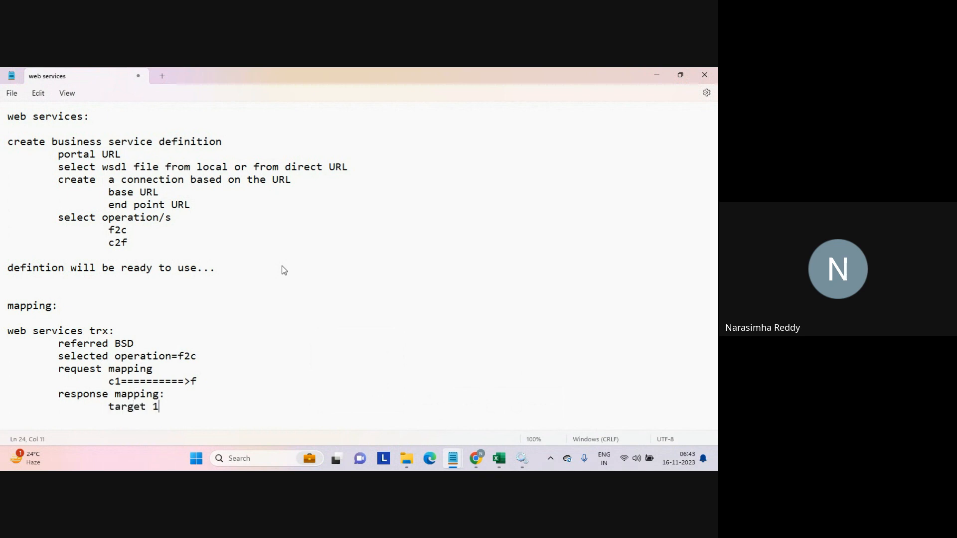
type(": env")
type("elope \t\t")
type("target 2")
type(": ")
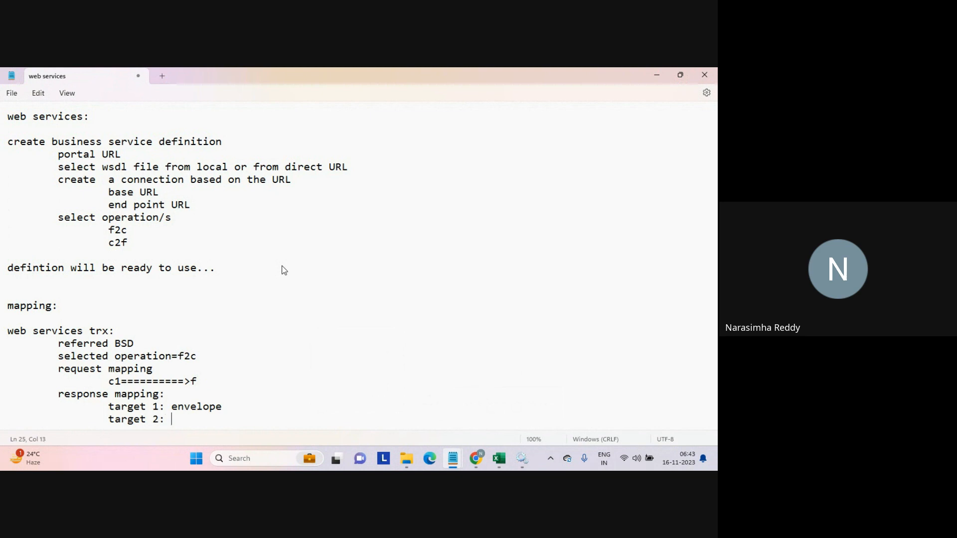
type("faultgroup")
key("Return")
key("Return")
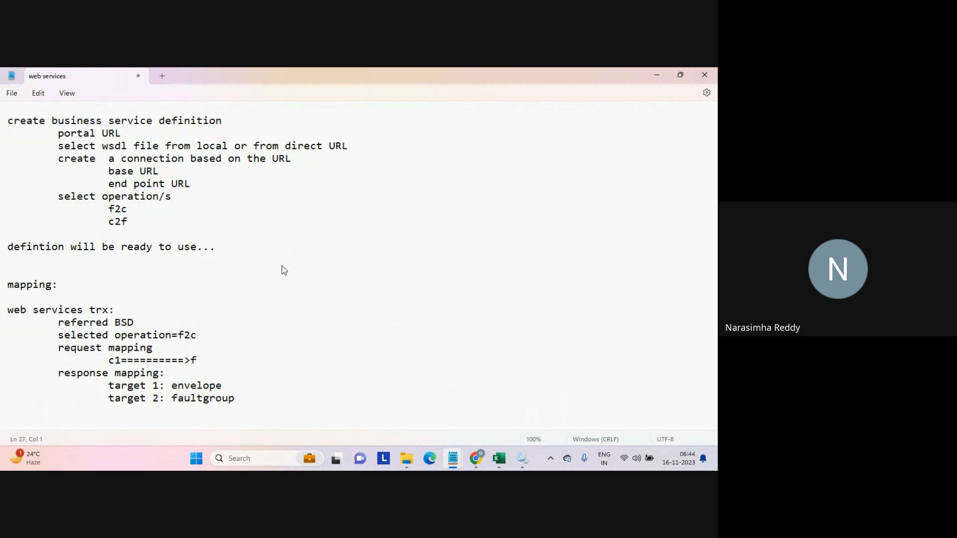
Highlight the f2c operation and the envelope and faultgroup targets in the notes while reviewing them.
double_click(224, 395)
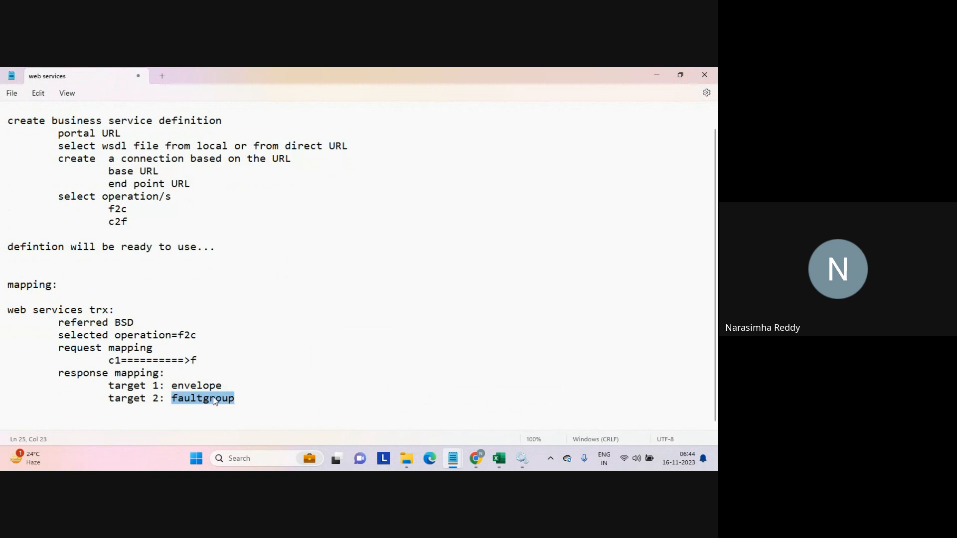
left_click(237, 408)
left_click(203, 387)
double_click(204, 386)
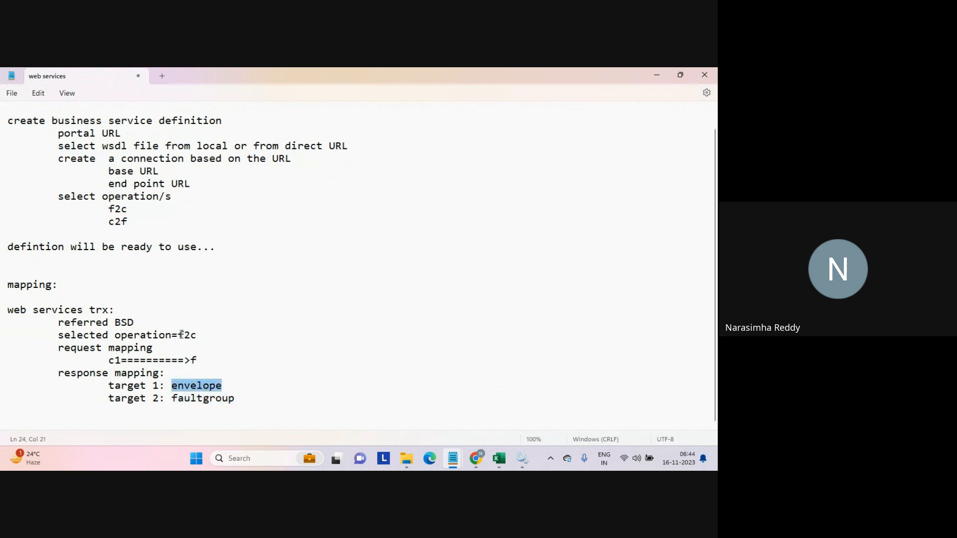
left_click_drag(178, 335, 202, 335)
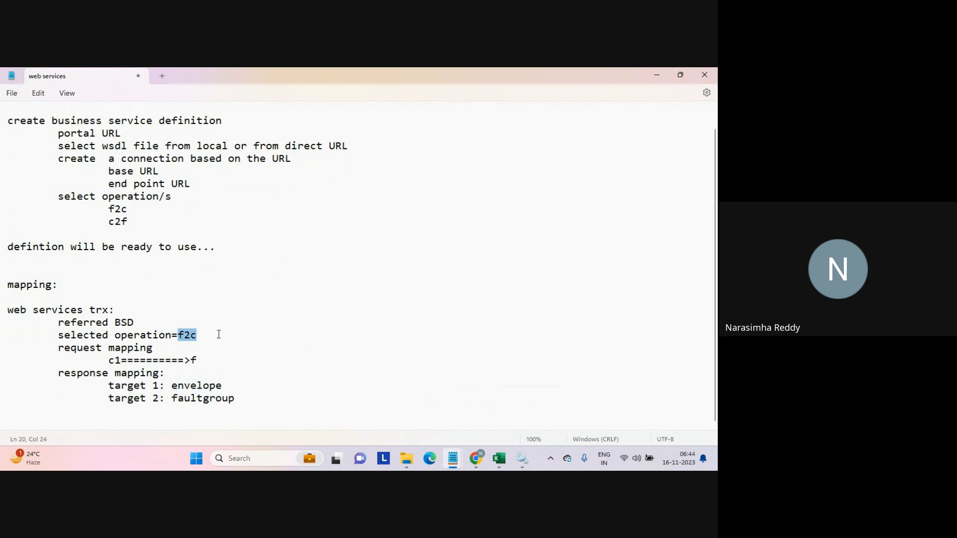
left_click(244, 406)
left_click_drag(109, 387, 166, 391)
left_click_drag(109, 398, 166, 399)
left_click(331, 387)
left_click(278, 427)
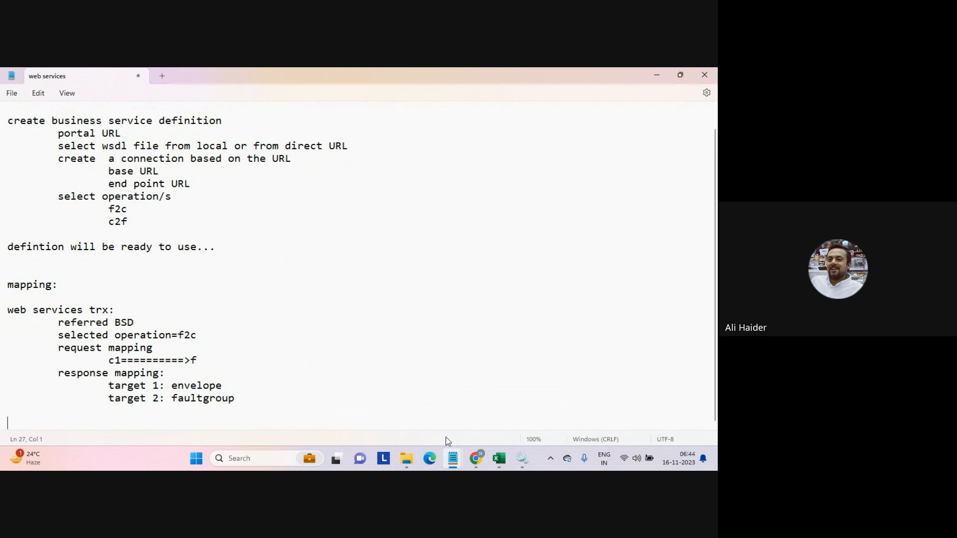
Insert example sub-lines "/post" and "/posts/1" under the end point URL note.
mouse_move(477, 459)
left_click(198, 414)
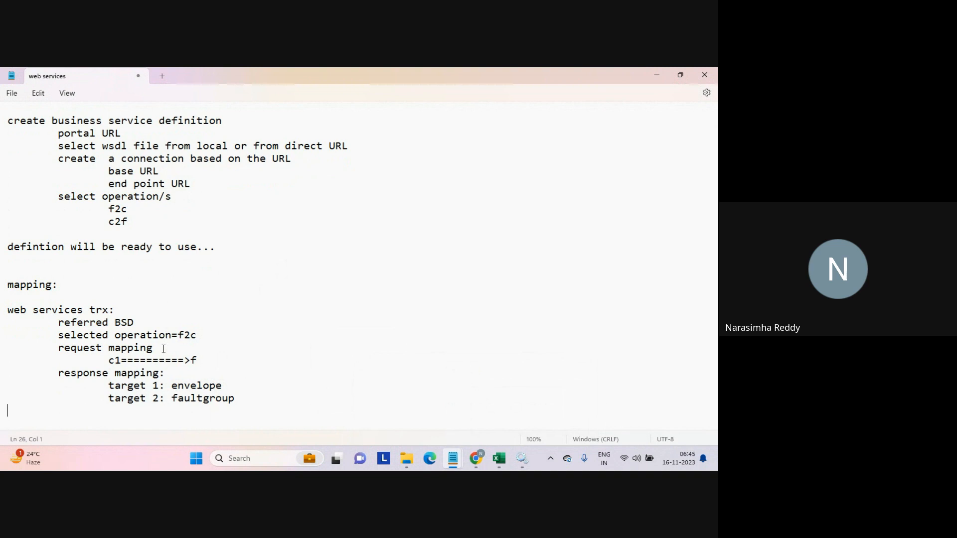
left_click(199, 187)
key("Return")
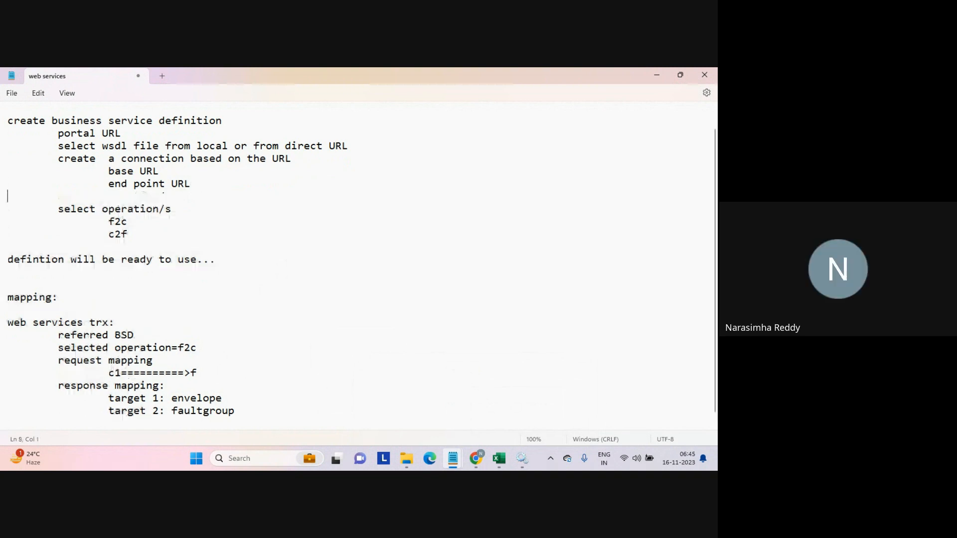
key("Tab")
key("Tab")
key("Tab")
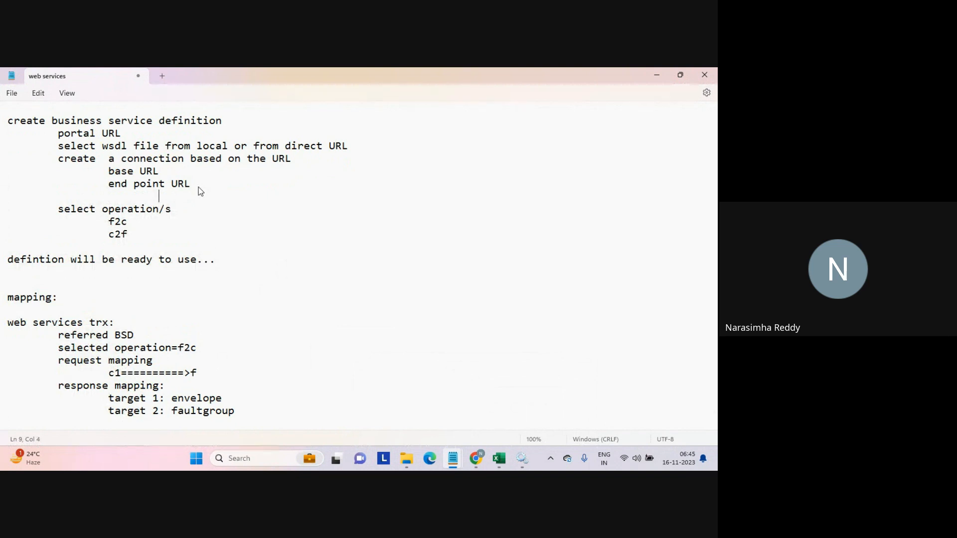
type("/post")
key("Return")
key("Tab")
key("Tab")
key("Tab")
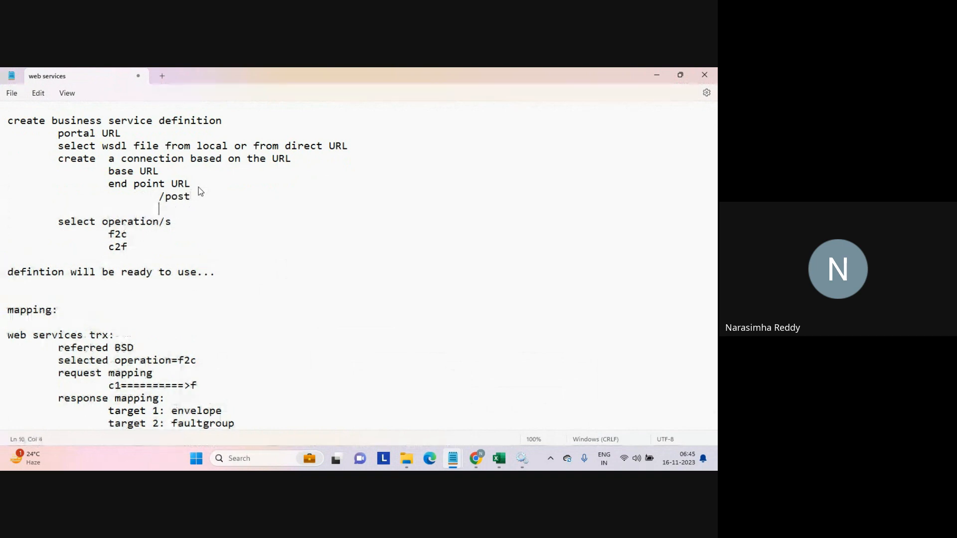
type("/posts/1")
key("Return")
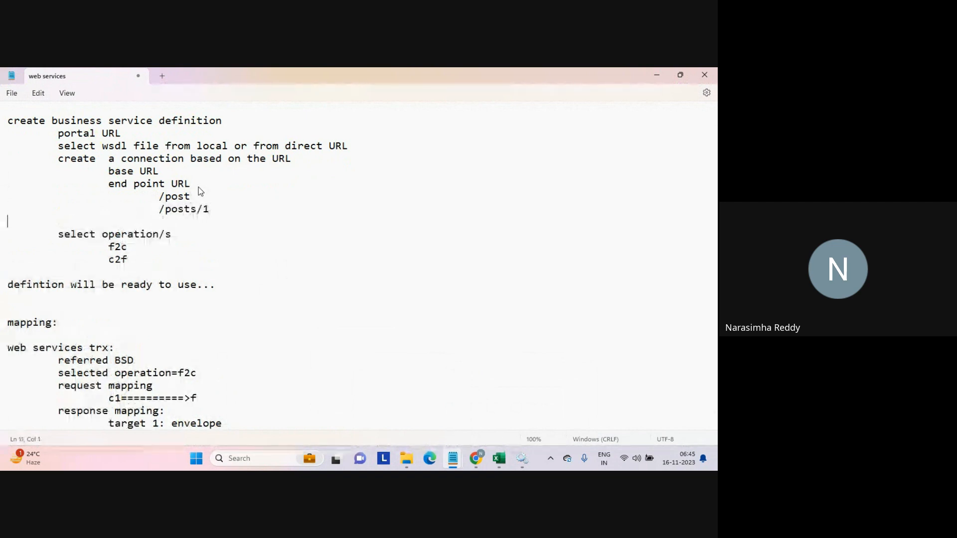
Rearrange the examples so "/post" sits under base URL and "/posts/1" under end point URL.
key("Up")
key("shift+Down")
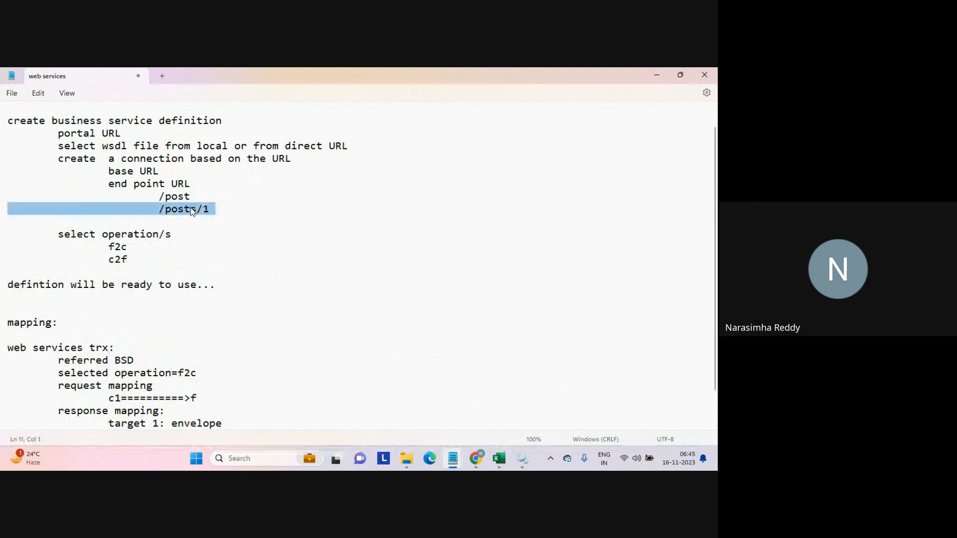
triple_click(216, 198)
key("Delete")
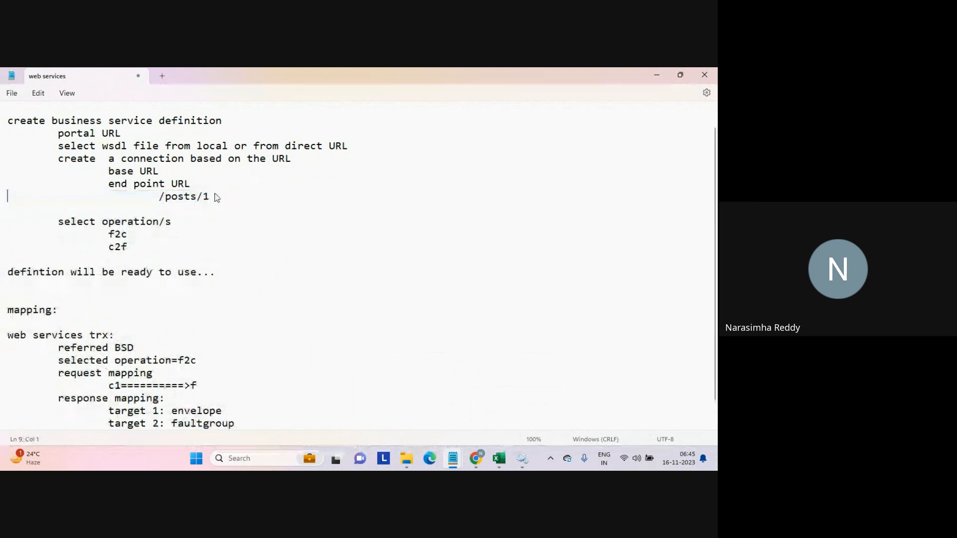
key("ctrl+z")
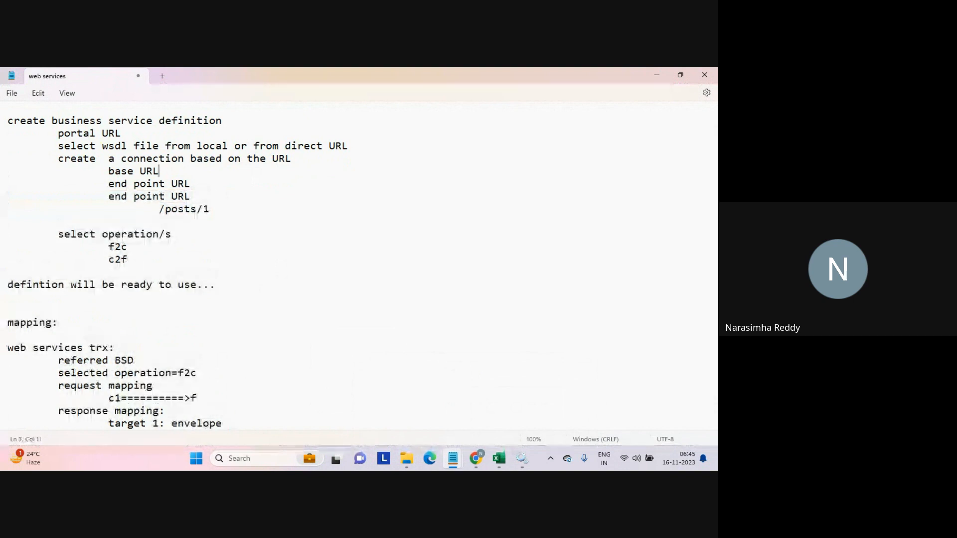
key("ctrl+z")
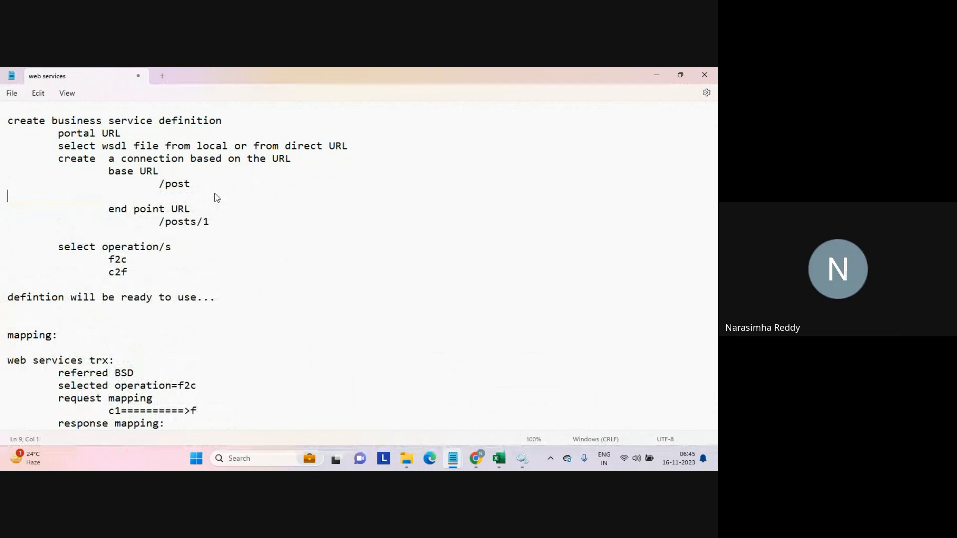
left_click(189, 285)
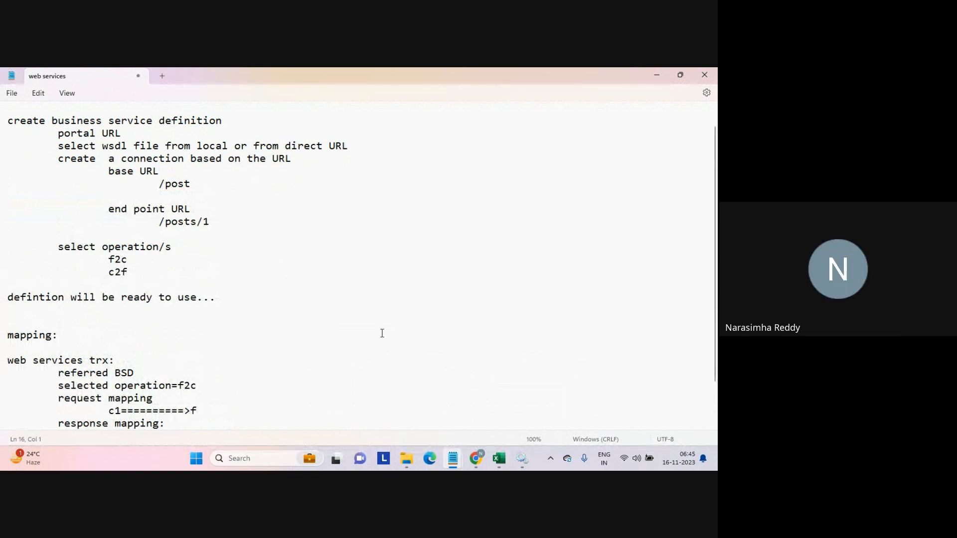
Switch to Informatica Data Integration and review the Mapping_web_service runs in My Jobs.
mouse_move(474, 459)
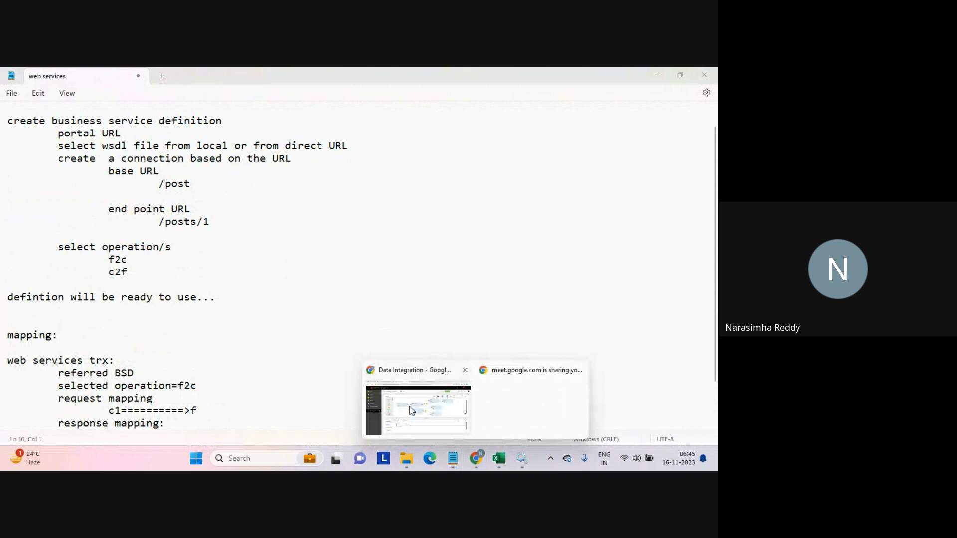
left_click(410, 411)
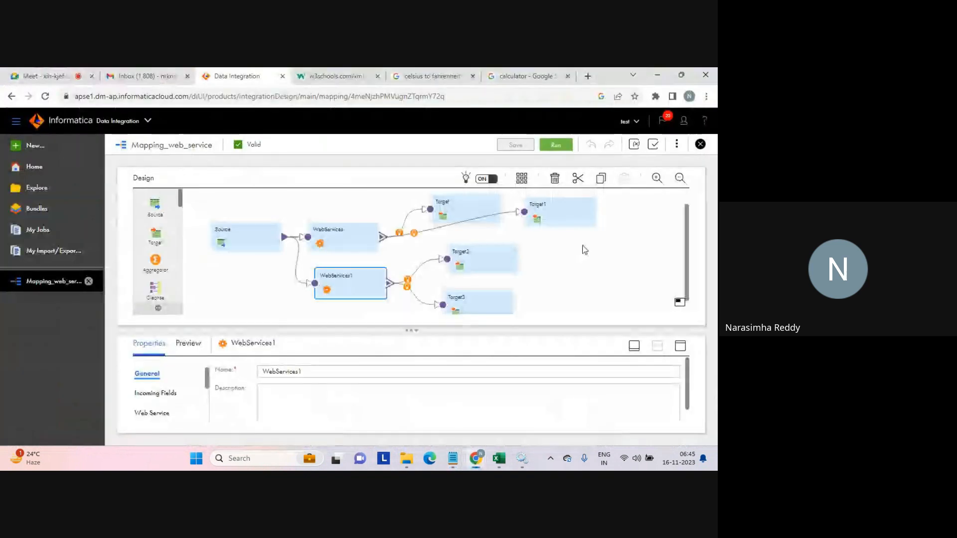
left_click(67, 232)
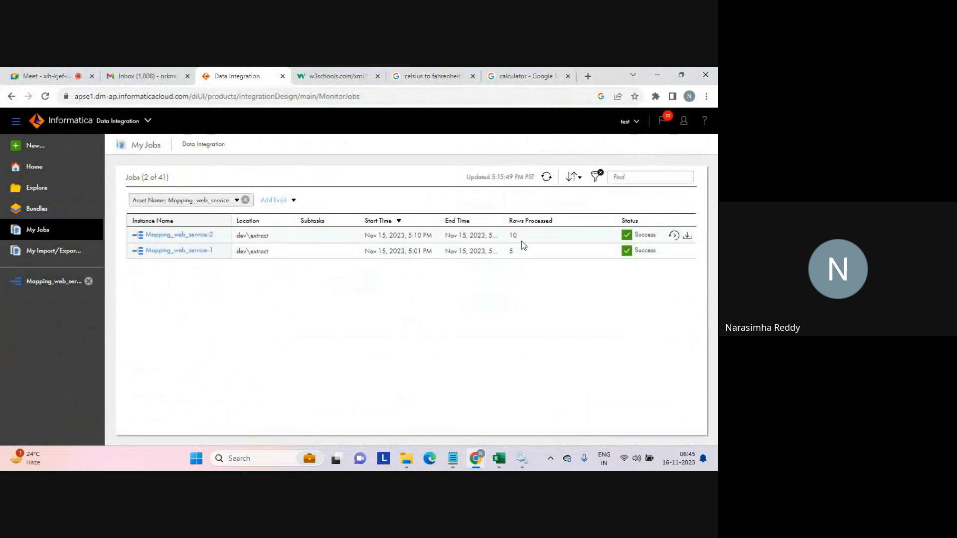
left_click_drag(522, 235, 502, 239)
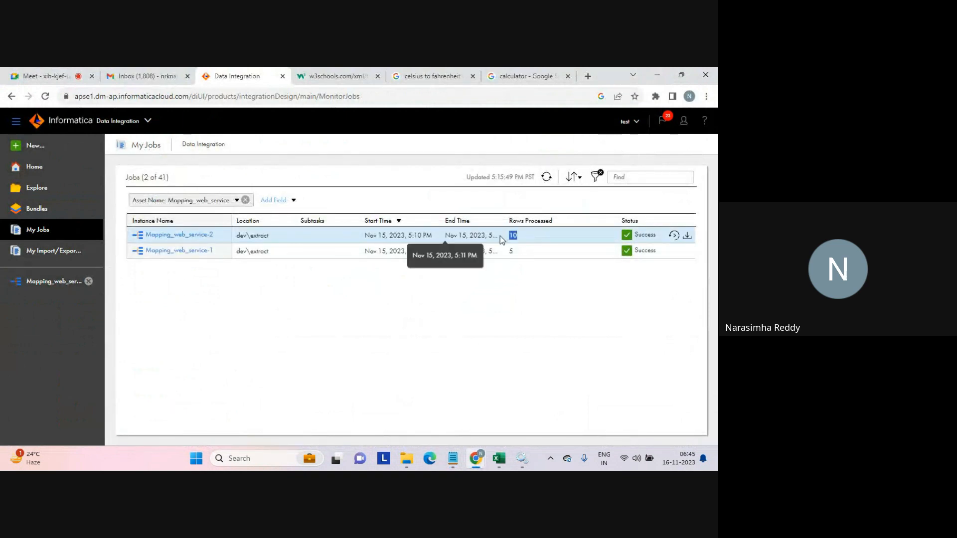
left_click(508, 288)
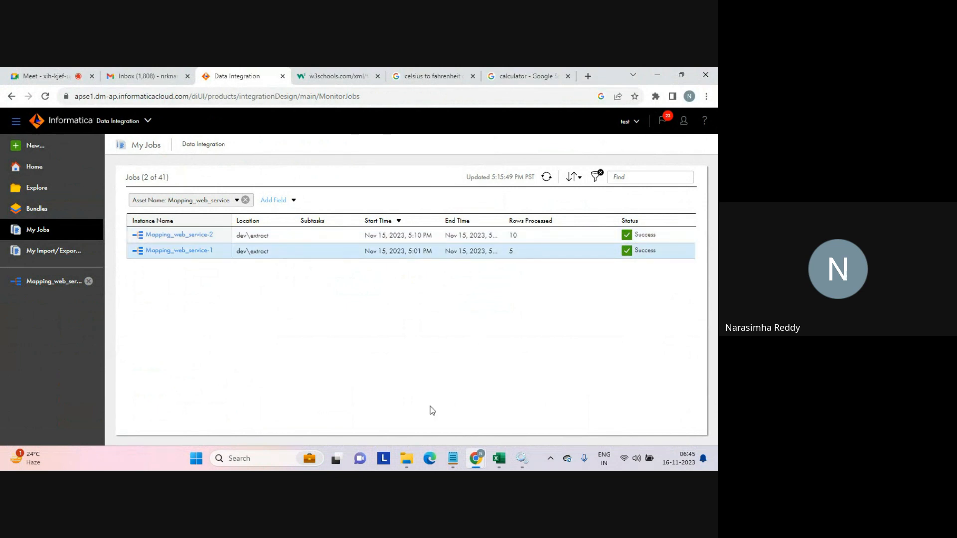
Open the c2f_faults and c2f target files in the tgt_batch2 folder to inspect their contents.
left_click(404, 459)
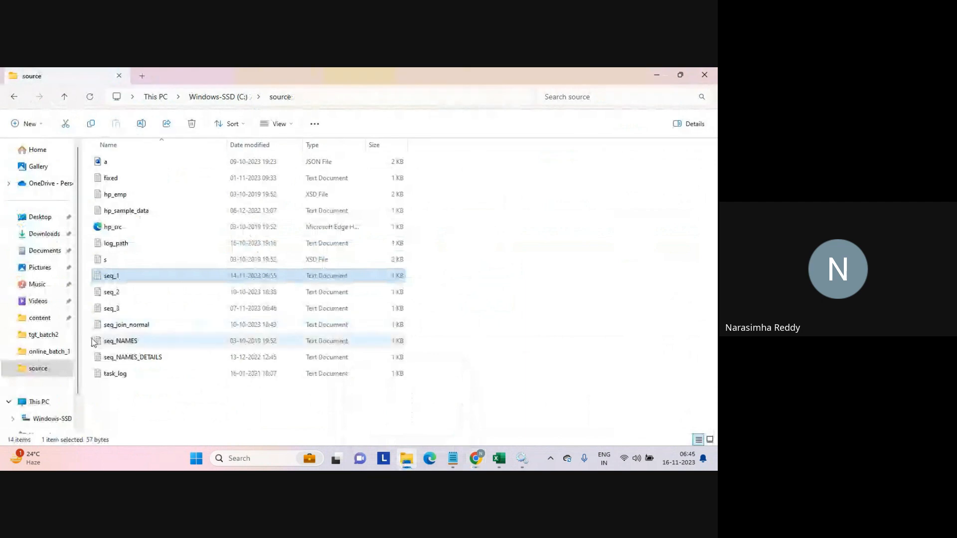
left_click(44, 335)
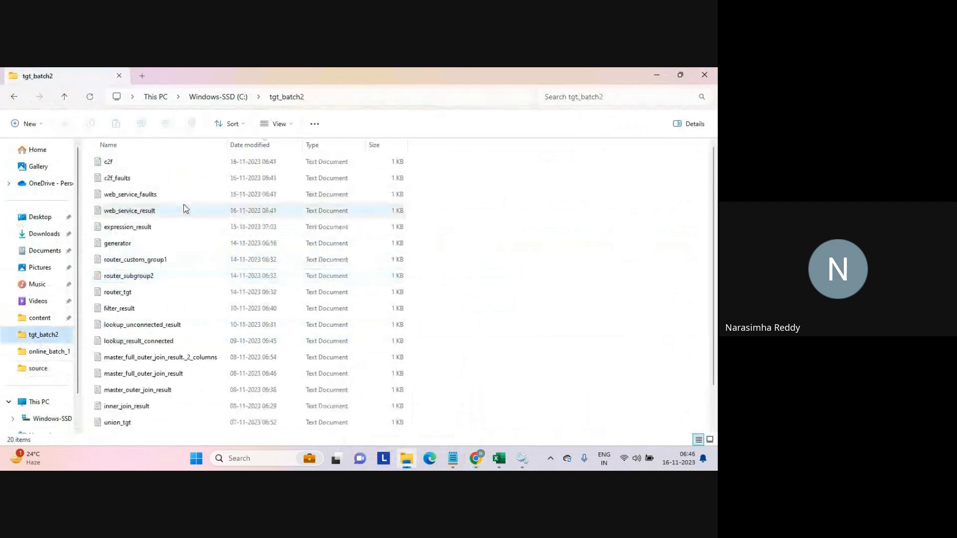
double_click(105, 174)
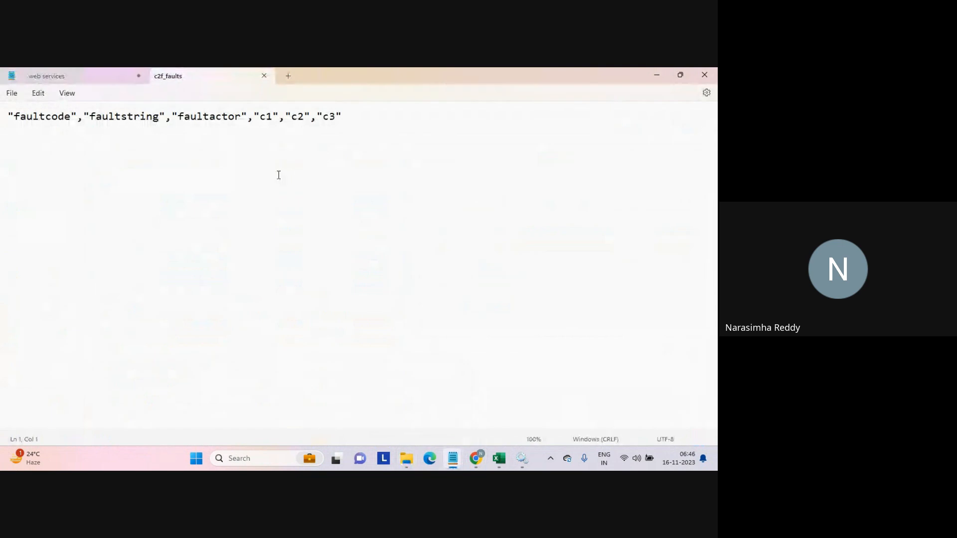
left_click(264, 75)
left_click(406, 458)
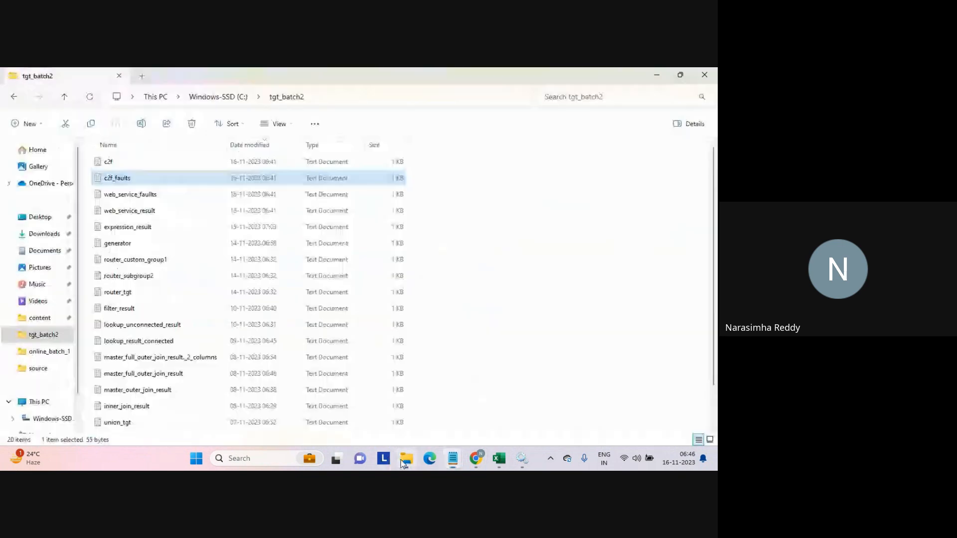
double_click(113, 165)
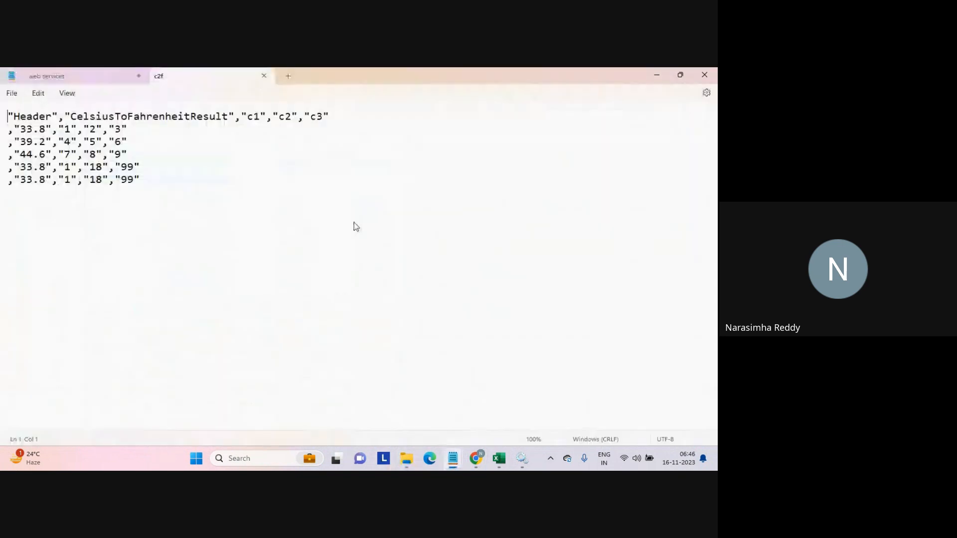
left_click(201, 216)
Switch to the browser's Celsius to Fahrenheit search tab to check the conversion formula.
mouse_move(480, 455)
left_click(422, 422)
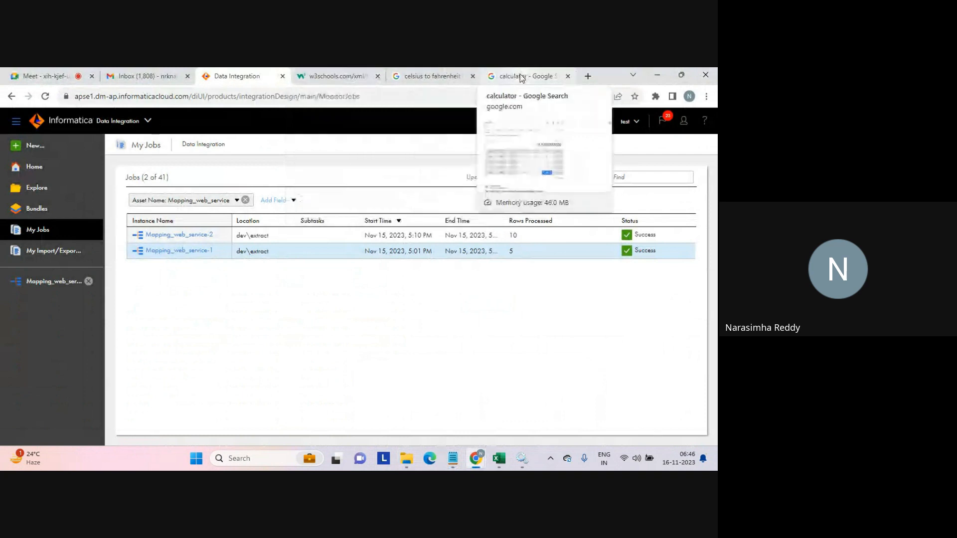
left_click(439, 77)
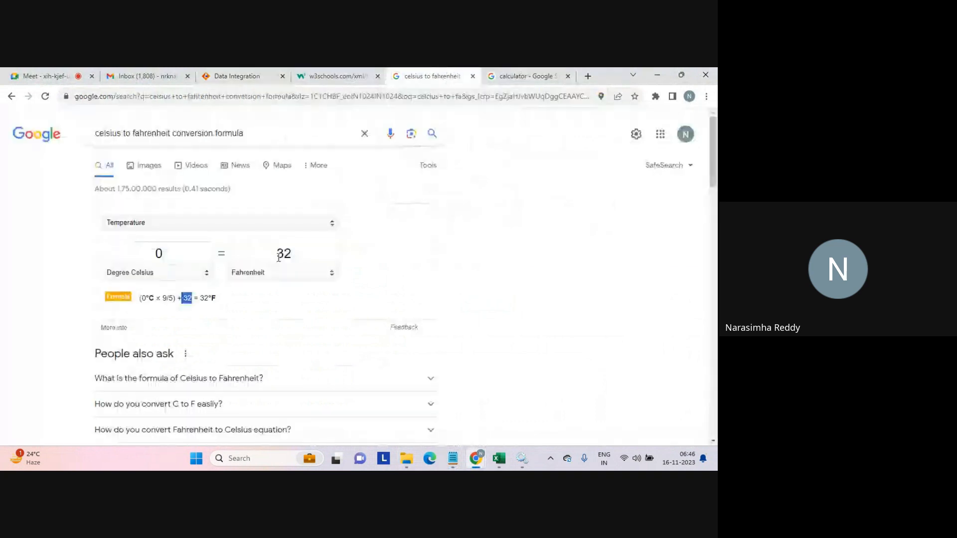
Compute 1 × 9 / 5 + 32 in the Google calculator to convert 1 °C to Fahrenheit.
left_click(216, 317)
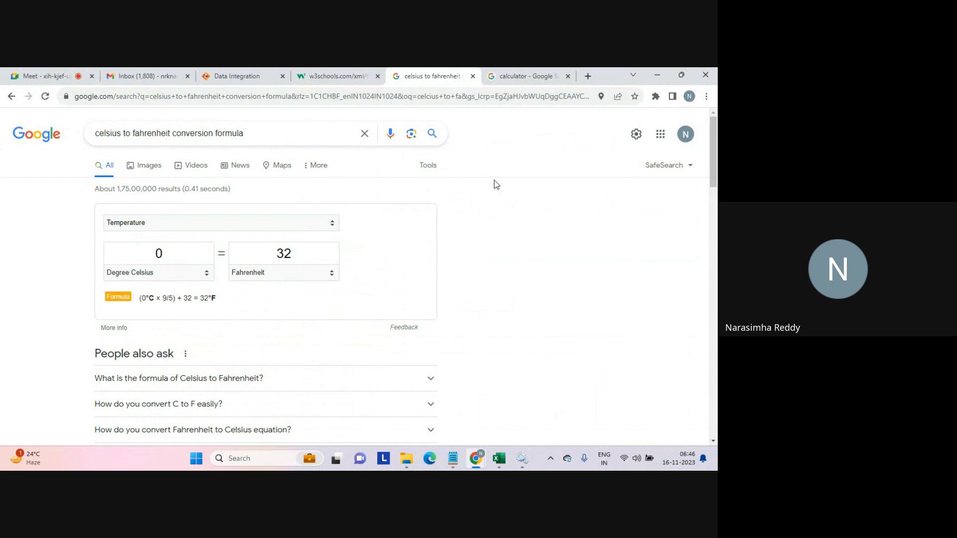
left_click(514, 80)
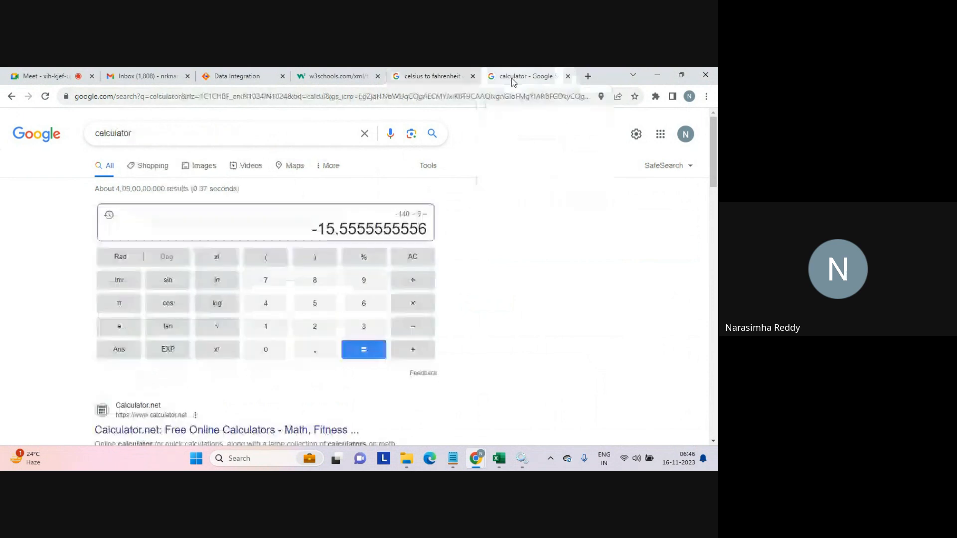
left_click(417, 260)
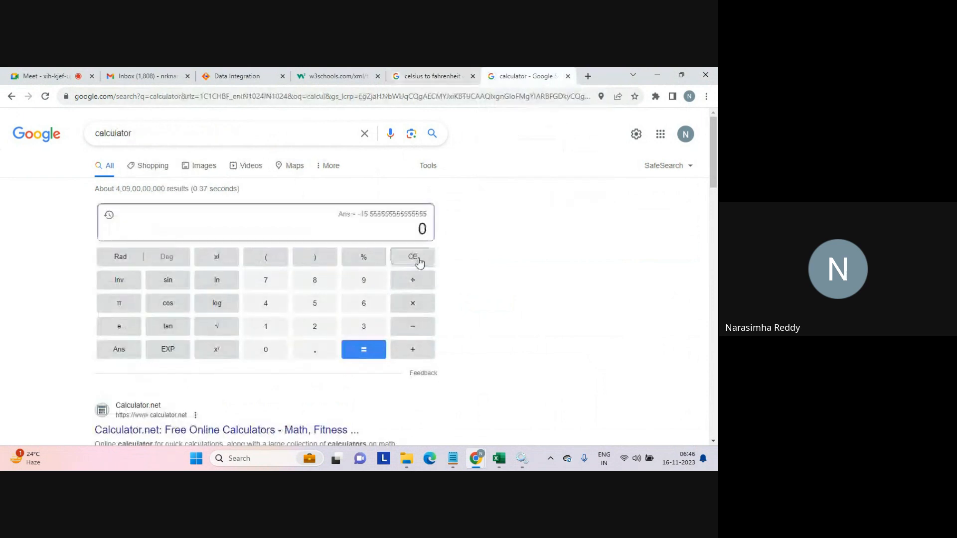
type("1")
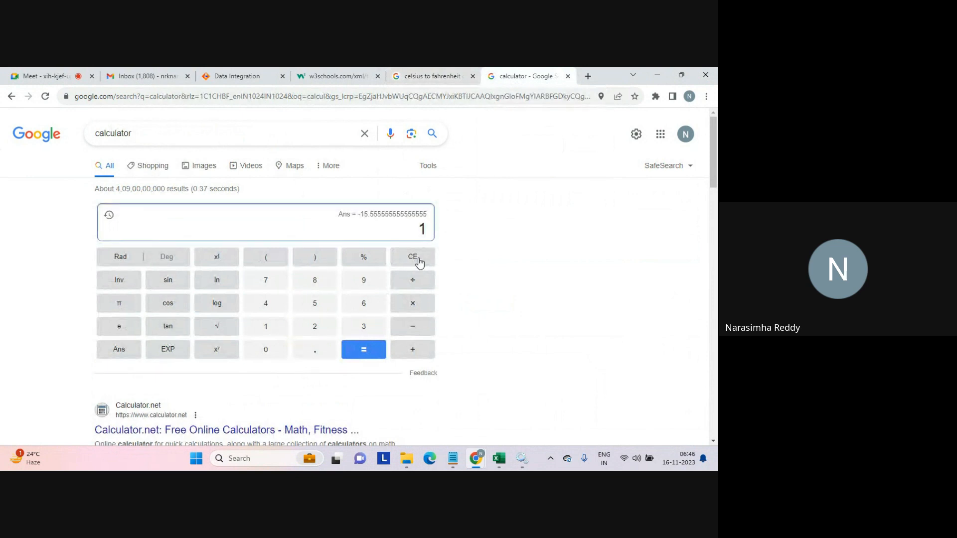
type("*")
type("9")
key("Return")
type("/5")
key("Return")
type("+ ")
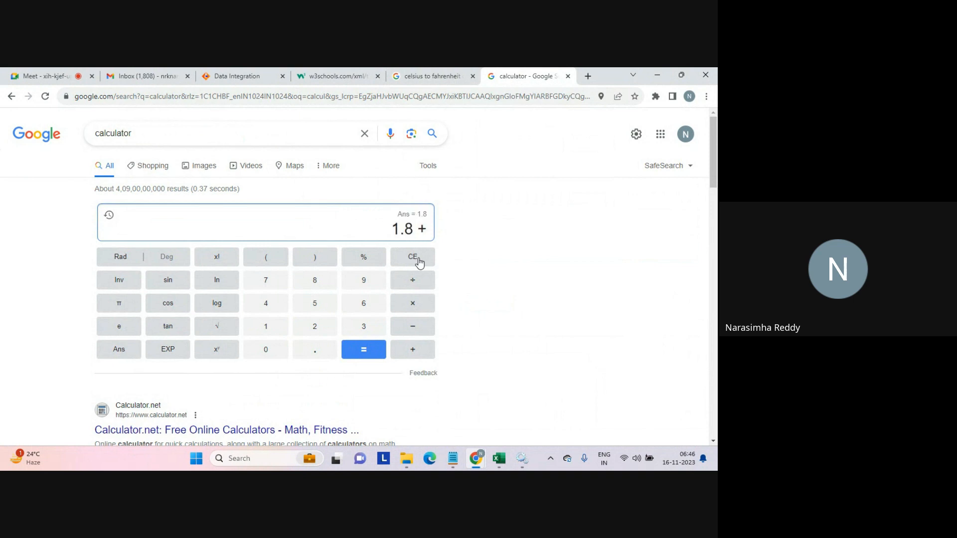
type("32")
key("Return")
Switch to the c2f output file in Notepad and highlight the first converted value.
mouse_move(452, 458)
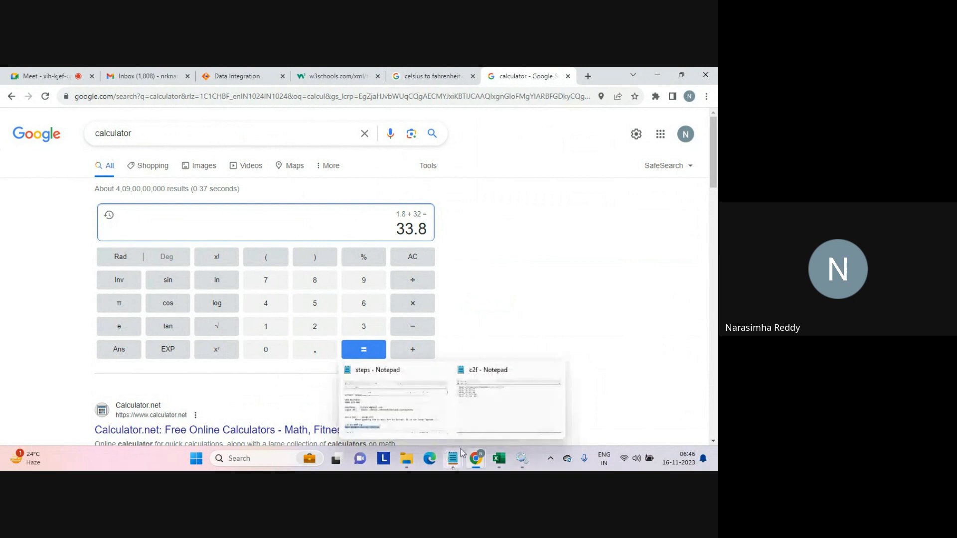
left_click(477, 410)
left_click_drag(20, 130, 47, 130)
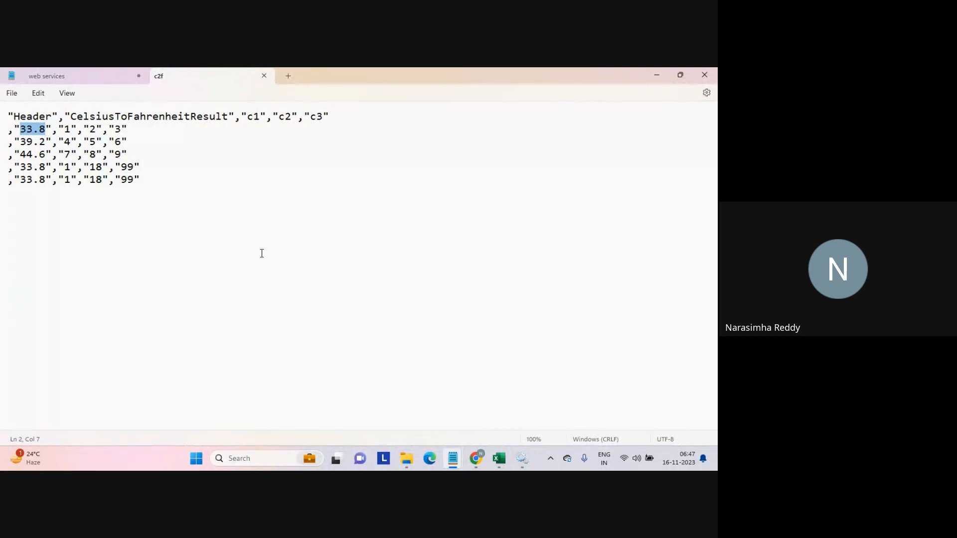
mouse_move(478, 459)
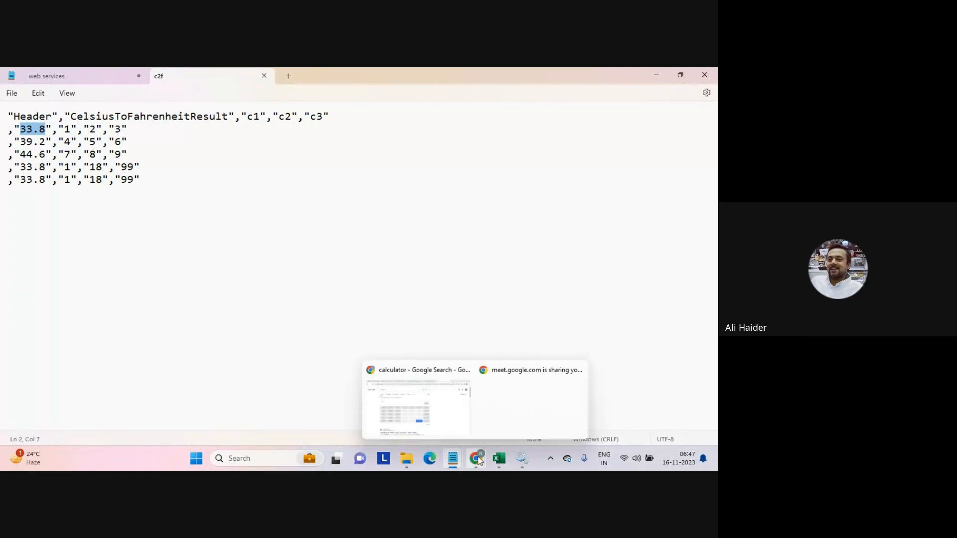
left_click(372, 337)
left_click(264, 75)
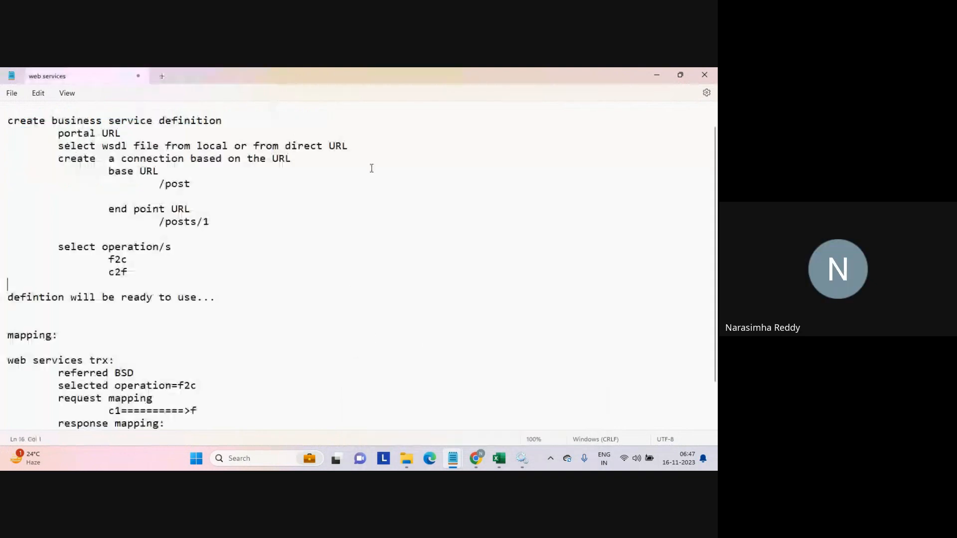
key("alt+Tab")
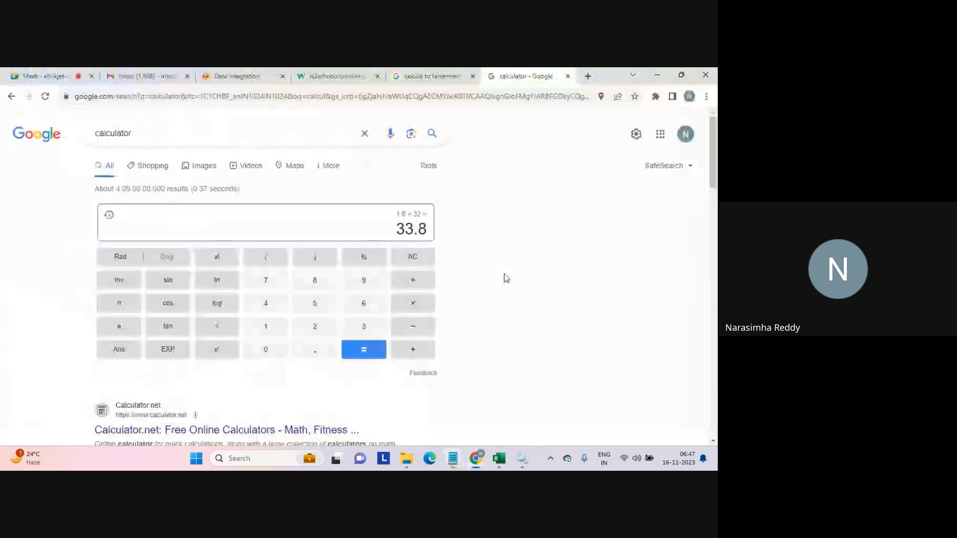
mouse_move(473, 451)
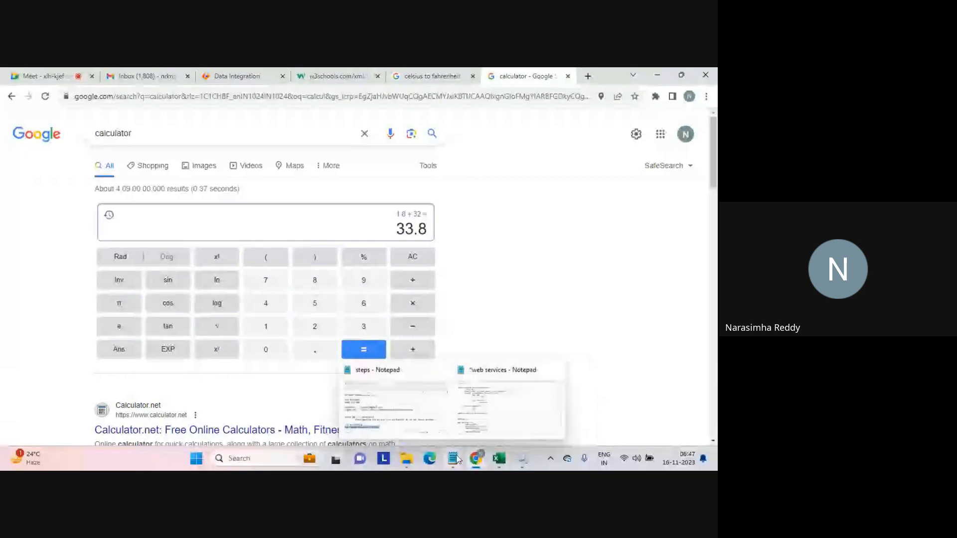
left_click(503, 404)
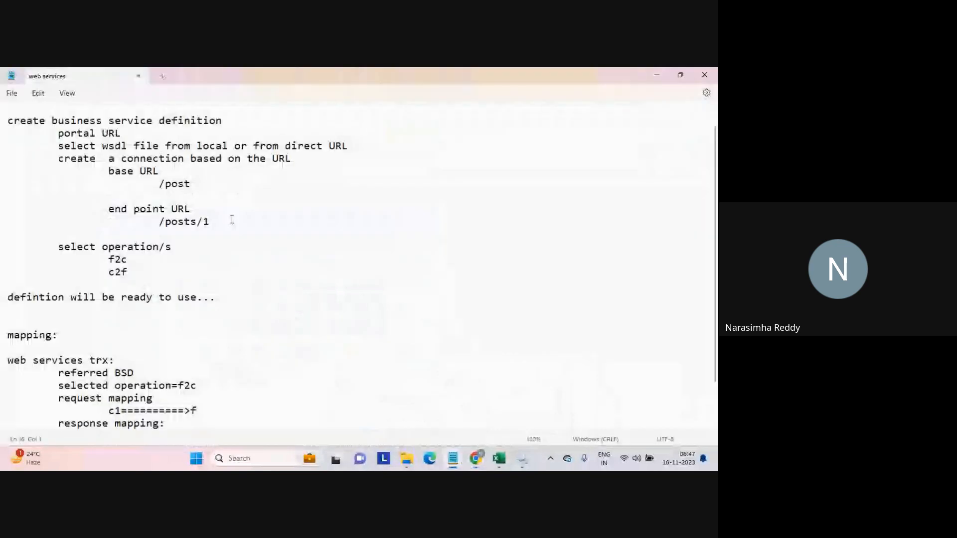
key("alt+Tab")
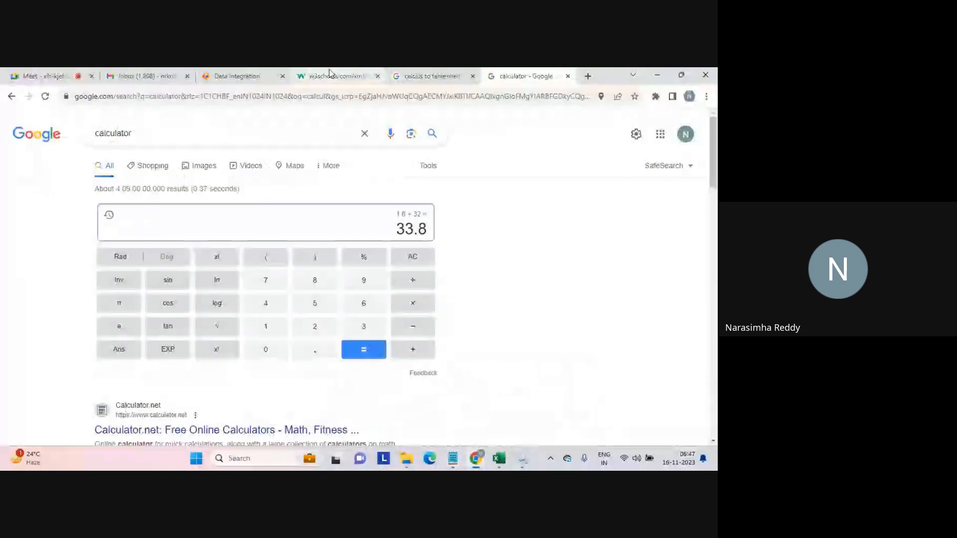
key("ctrl+3")
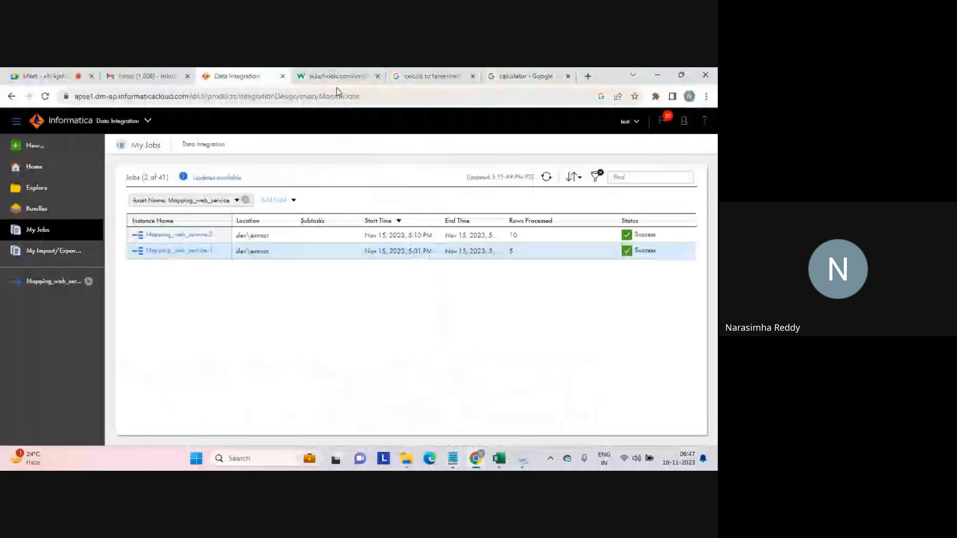
Examine the response element names in the TempConvert WSDL on the w3schools tab.
left_click(337, 86)
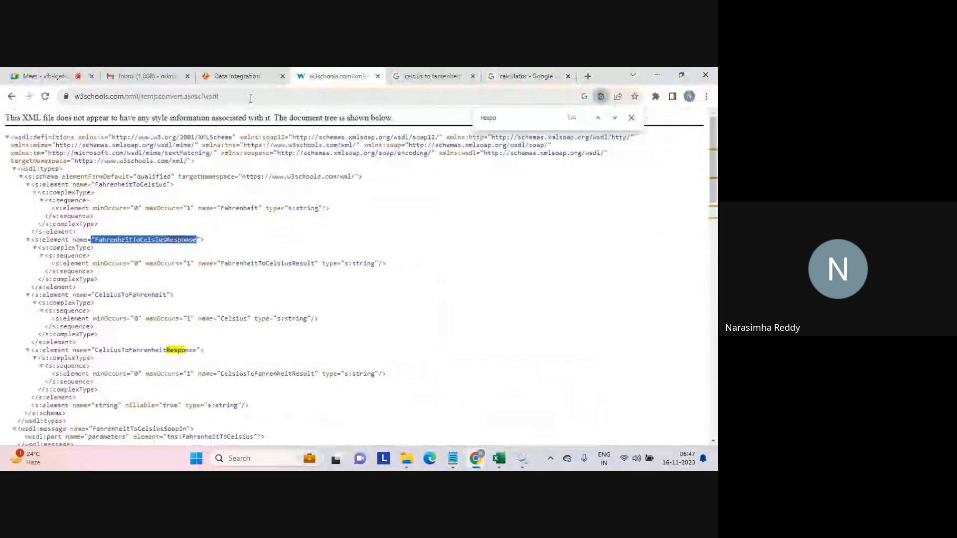
left_click(250, 98)
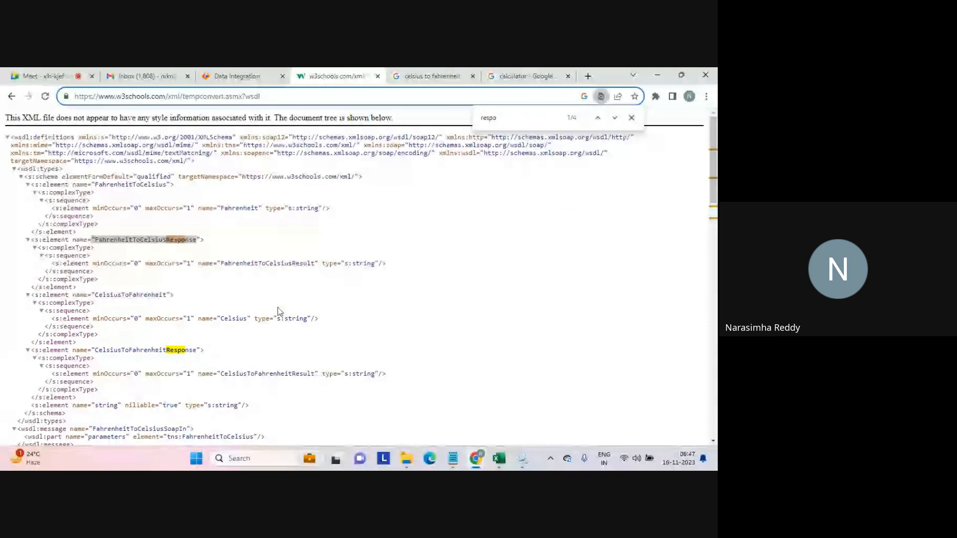
left_click(150, 240)
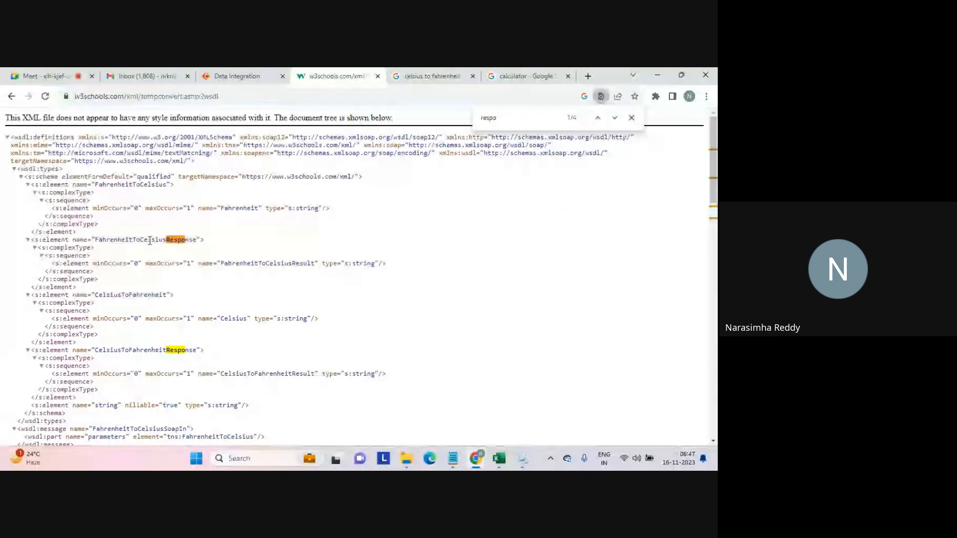
double_click(149, 241)
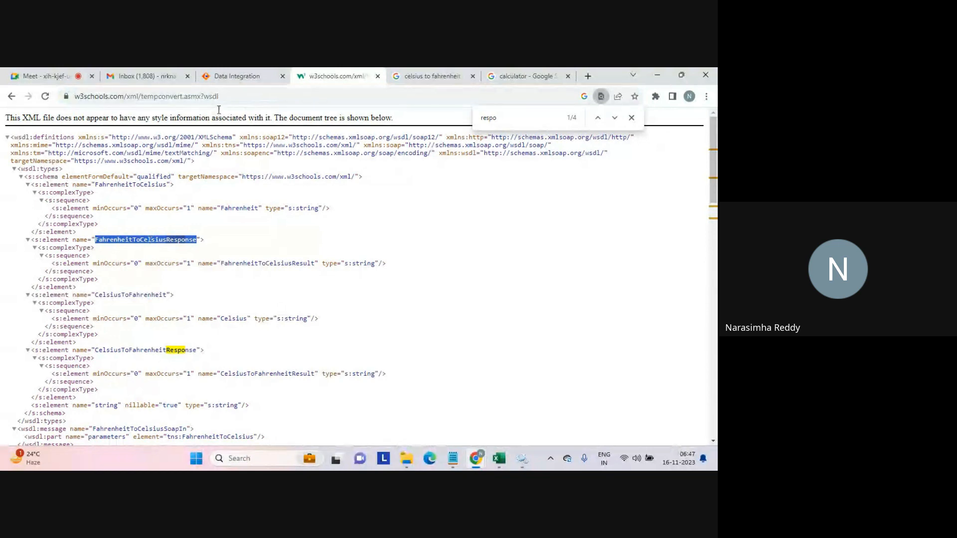
left_click(235, 73)
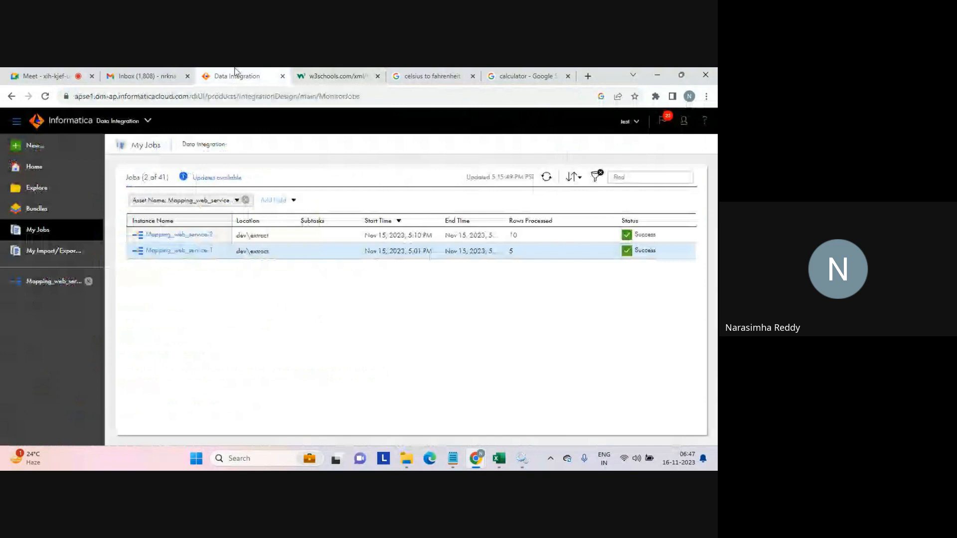
left_click(36, 150)
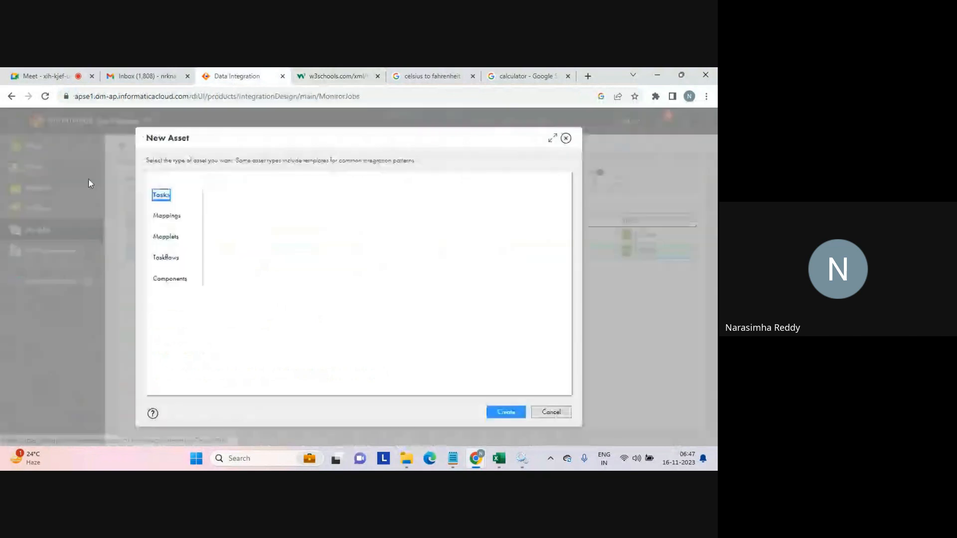
left_click(173, 280)
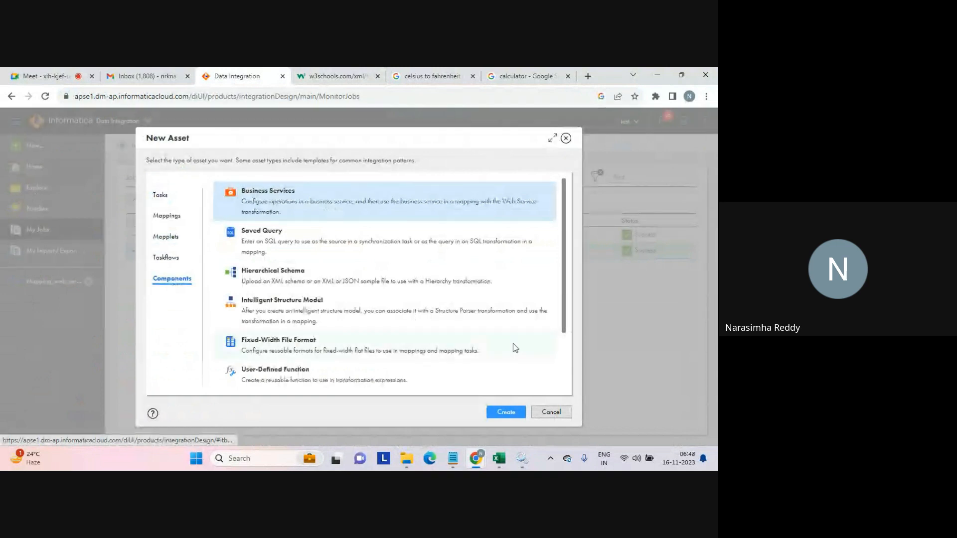
left_click(549, 414)
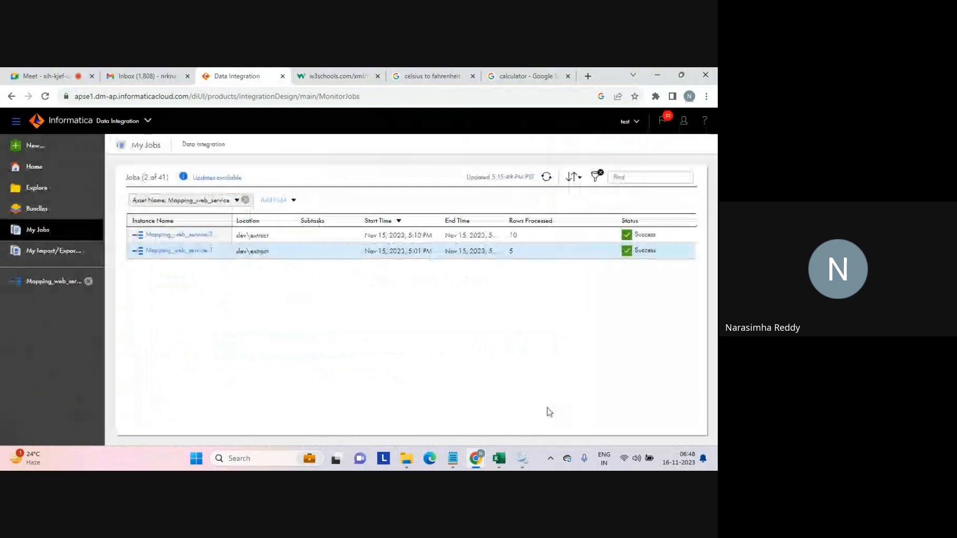
Open Mapping_web_service and inspect its Source, WebServices and Target transformations and the transformation palette.
left_click(54, 282)
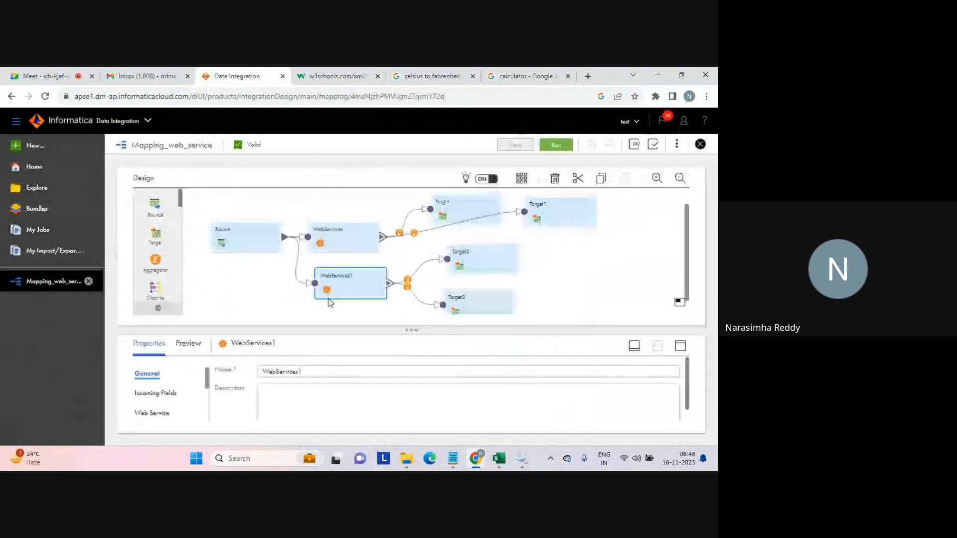
left_click(348, 234)
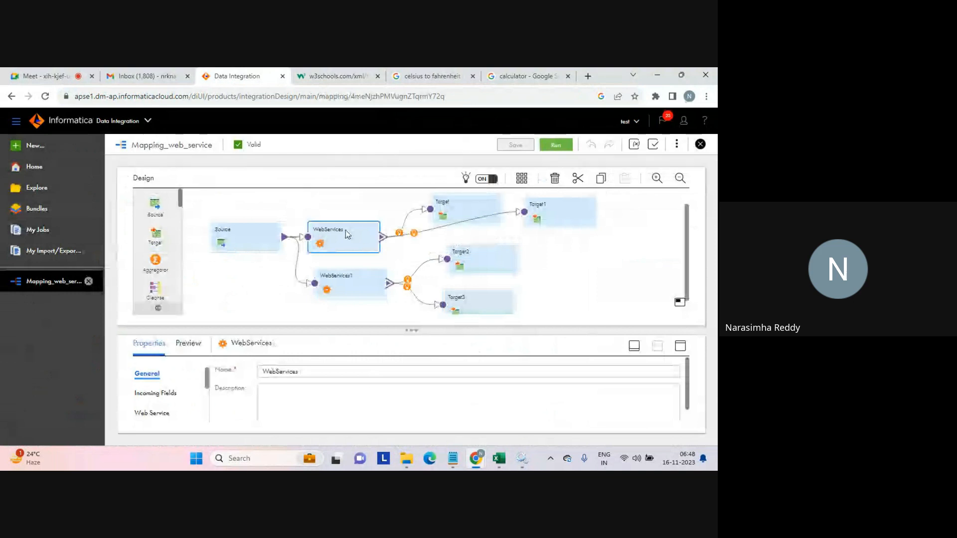
left_click(464, 207)
left_click(549, 216)
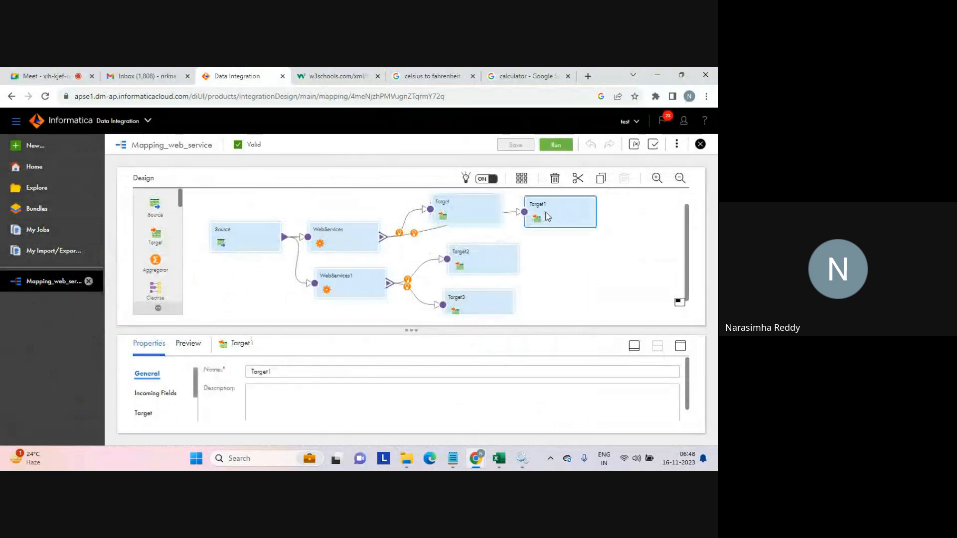
left_click(466, 204)
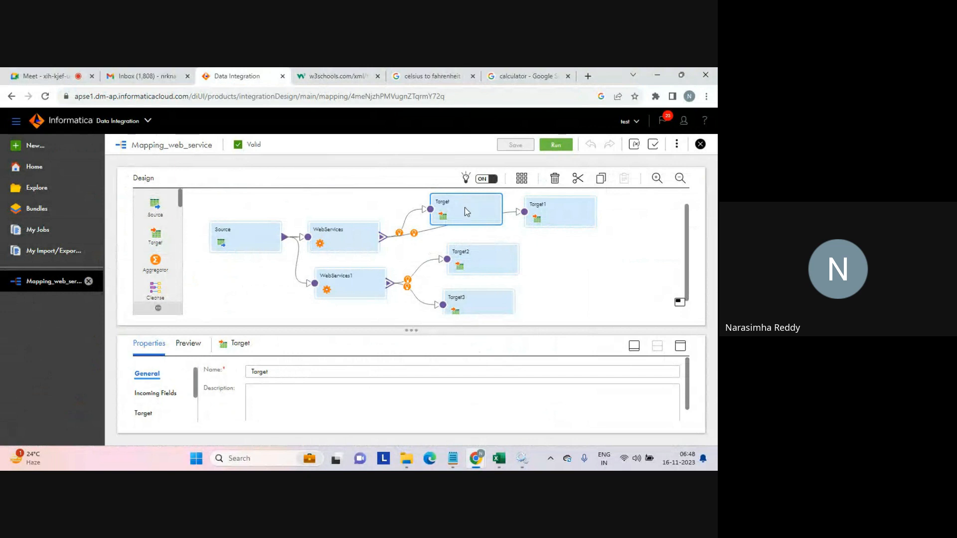
left_click(482, 271)
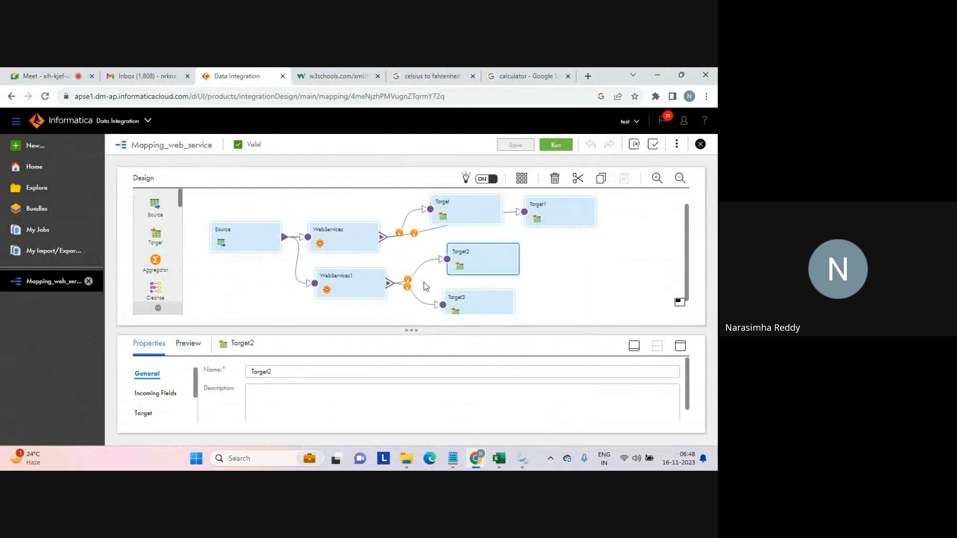
left_click(560, 232)
left_click(553, 220)
left_click(558, 287)
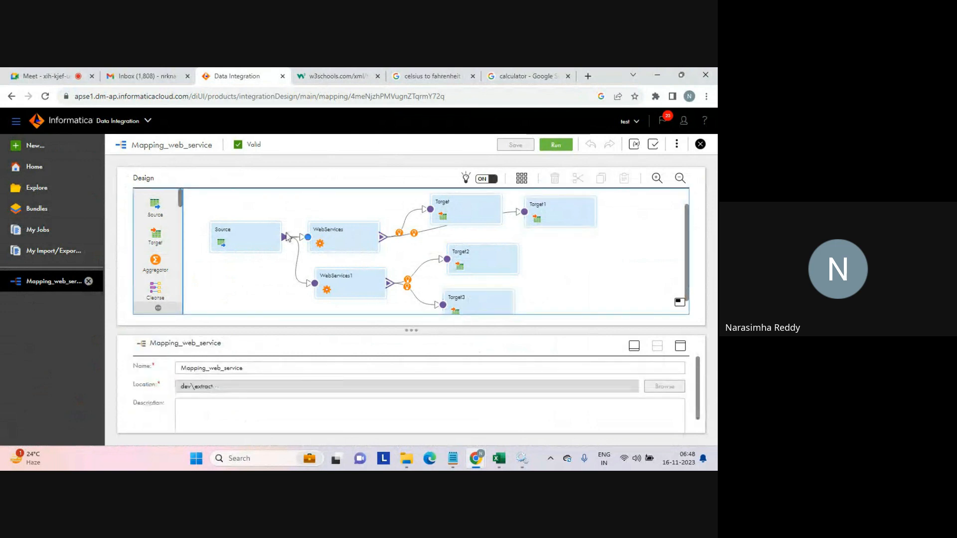
left_click(257, 236)
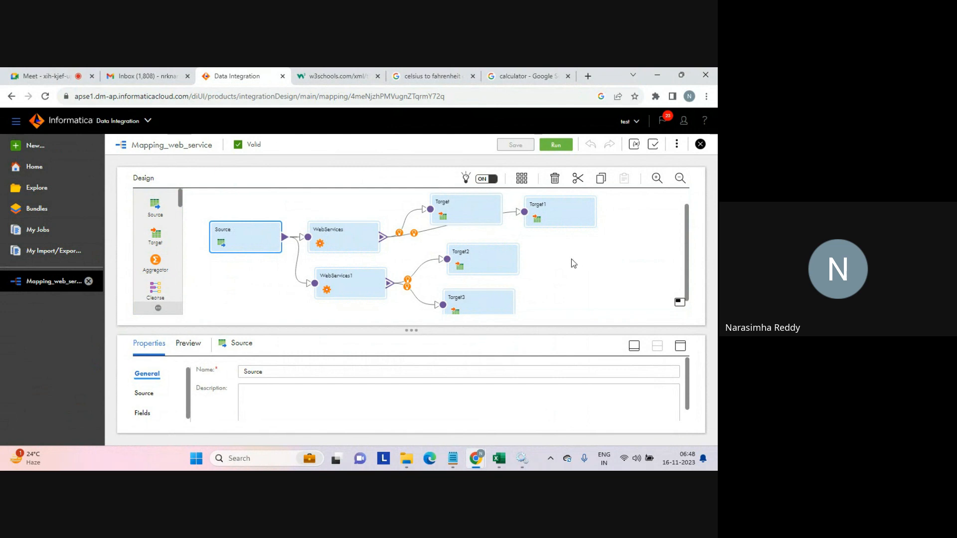
left_click(341, 146)
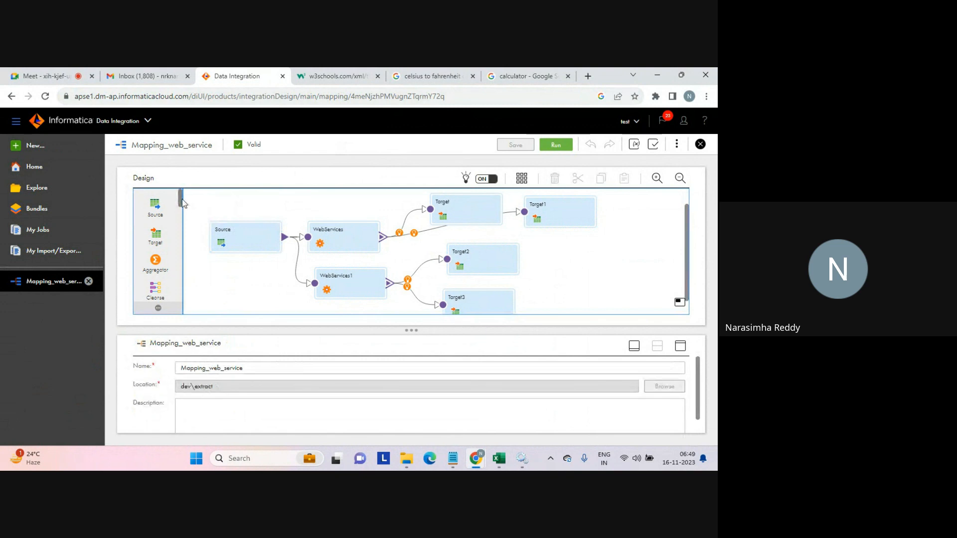
left_click_drag(180, 199, 192, 305)
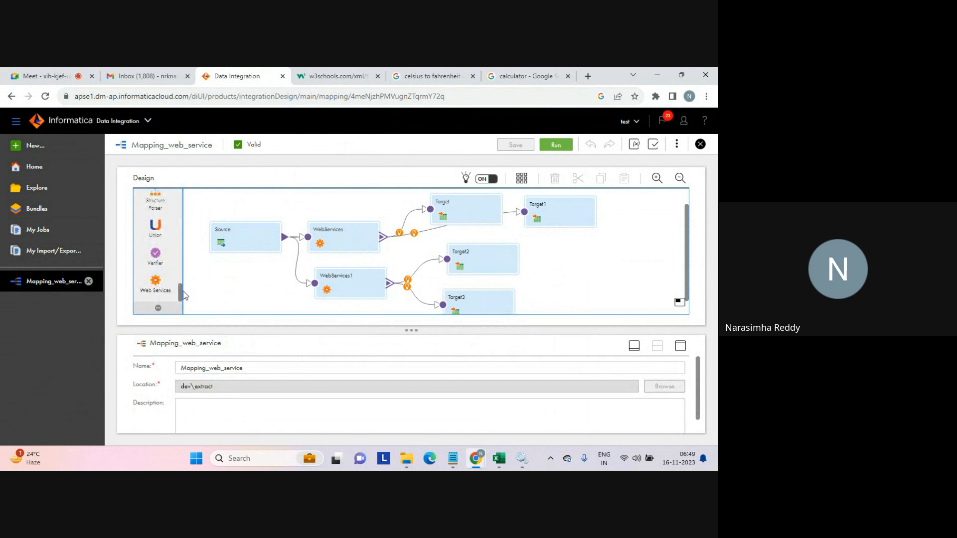
left_click_drag(181, 296, 181, 283)
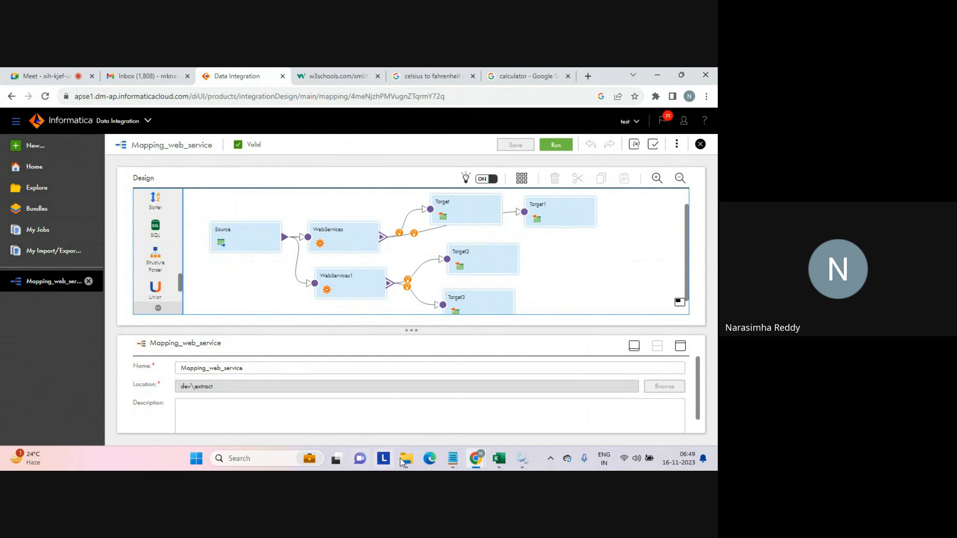
left_click(407, 461)
left_click(113, 325)
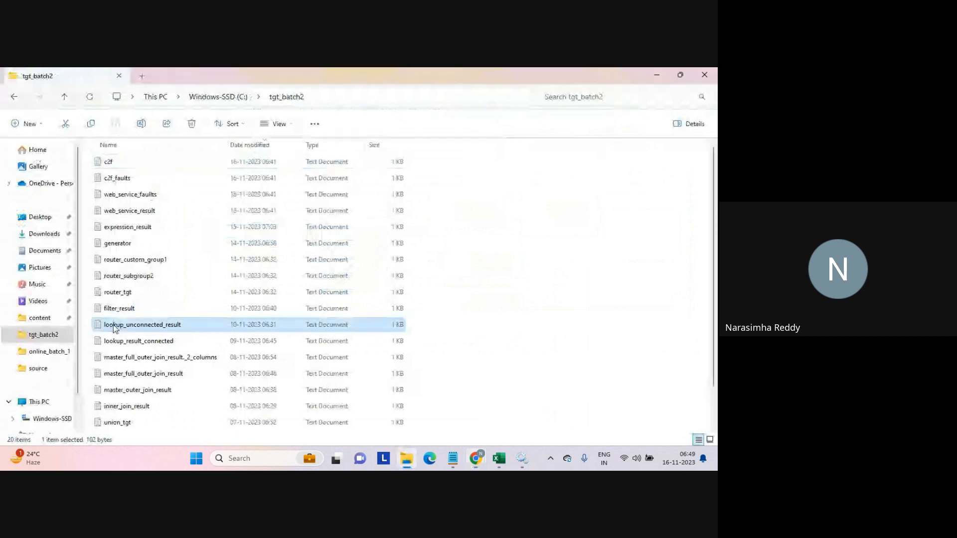
key("u")
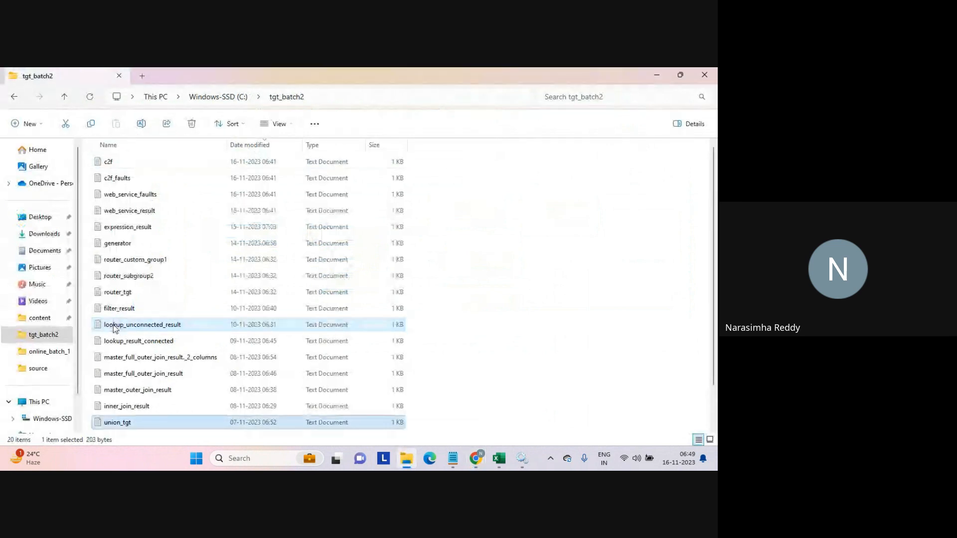
left_click(476, 460)
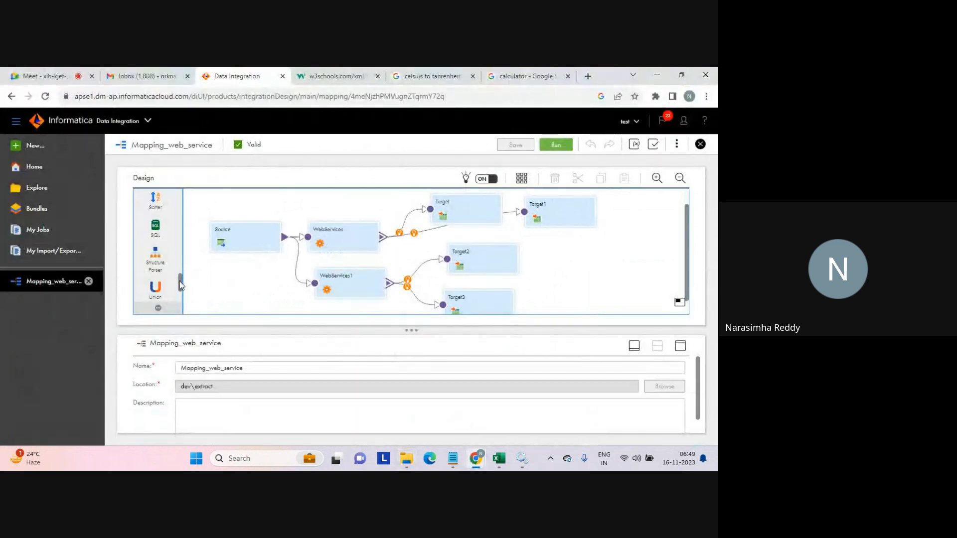
Scroll through the transformation palette of Mapping_web_service to review the available transformations.
left_click_drag(180, 285, 181, 281)
scroll(181, 277, "up", 2)
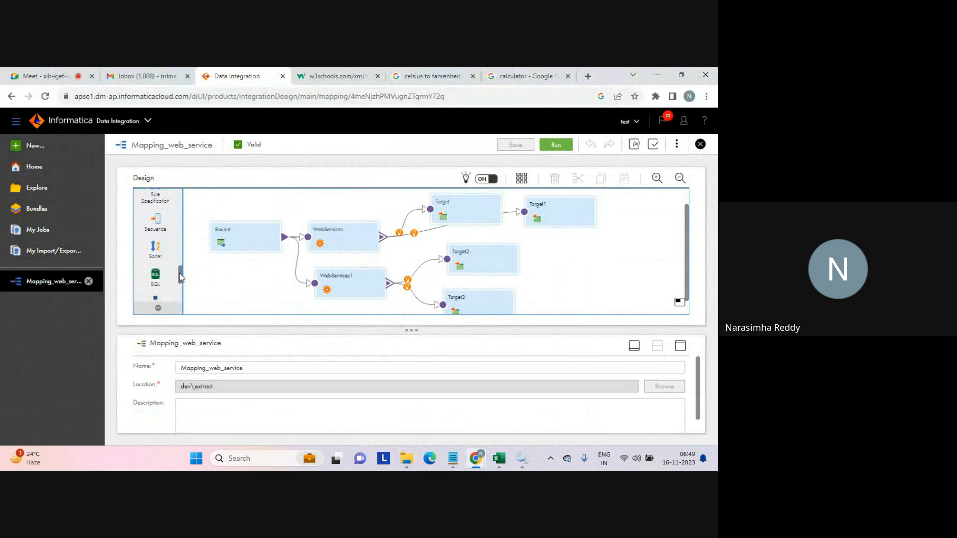
left_click_drag(180, 278, 181, 216)
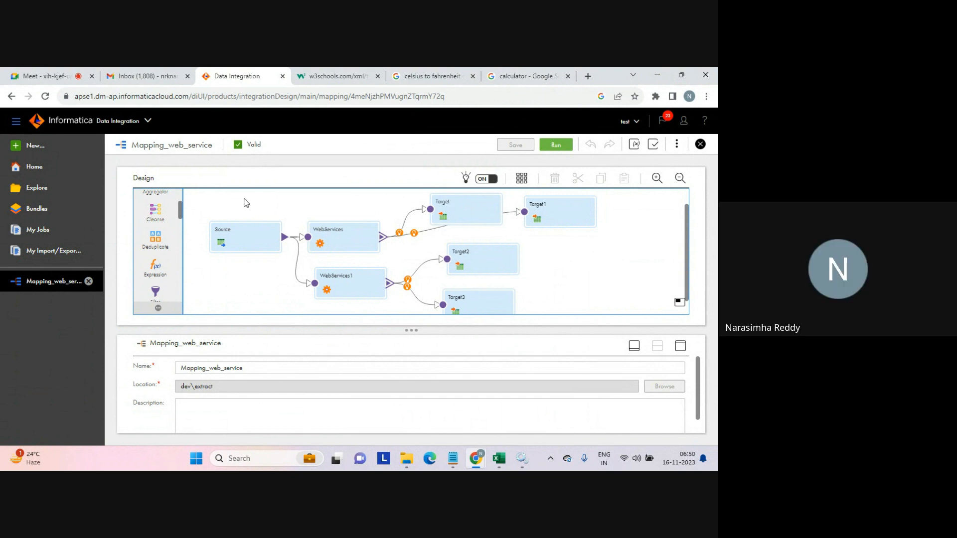
Switch to the web services notes in Notepad and save them.
mouse_move(453, 458)
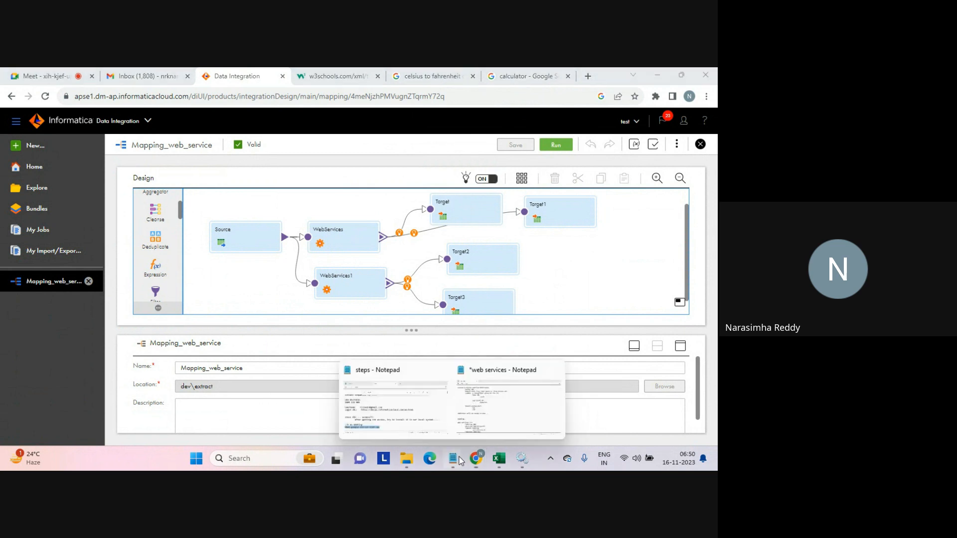
left_click(510, 413)
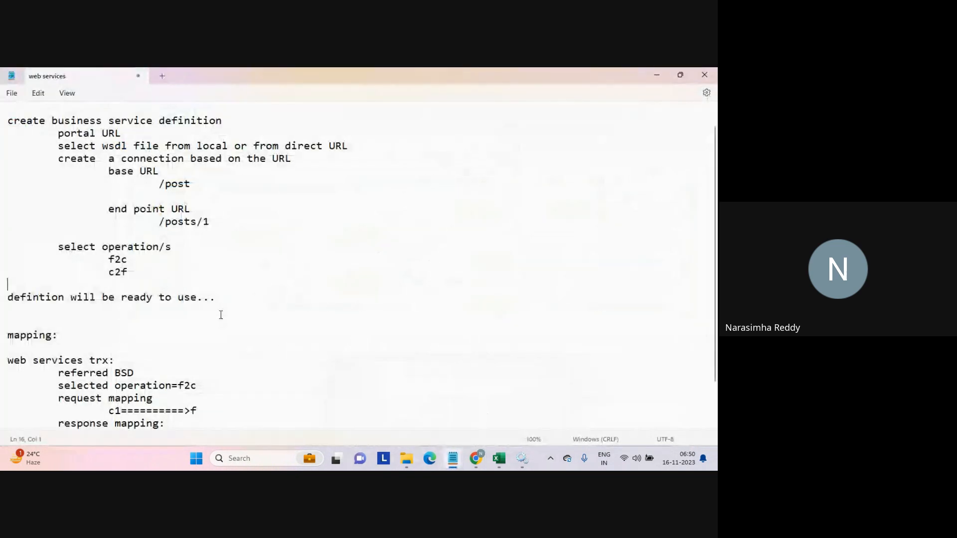
key("ctrl+s")
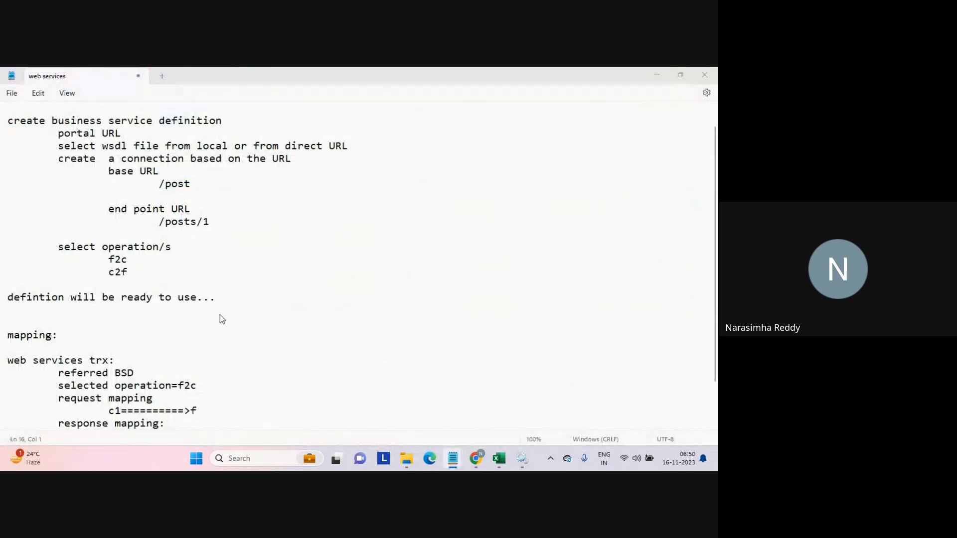
key("Return")
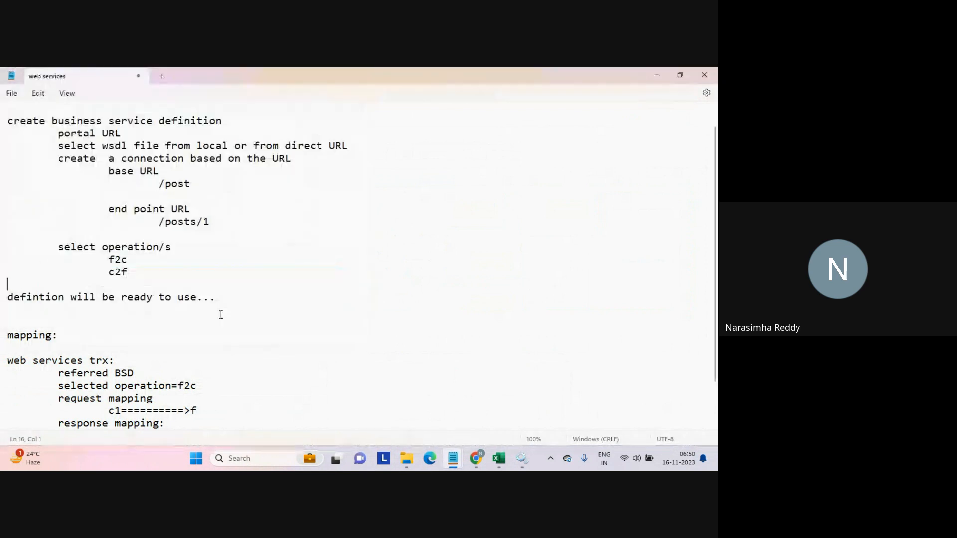
Insert a heading line "iics: DI" above the web services notes at the top of the file.
key("ctrl+Home")
key("Return")
key("Return")
key("Up")
key("Up")
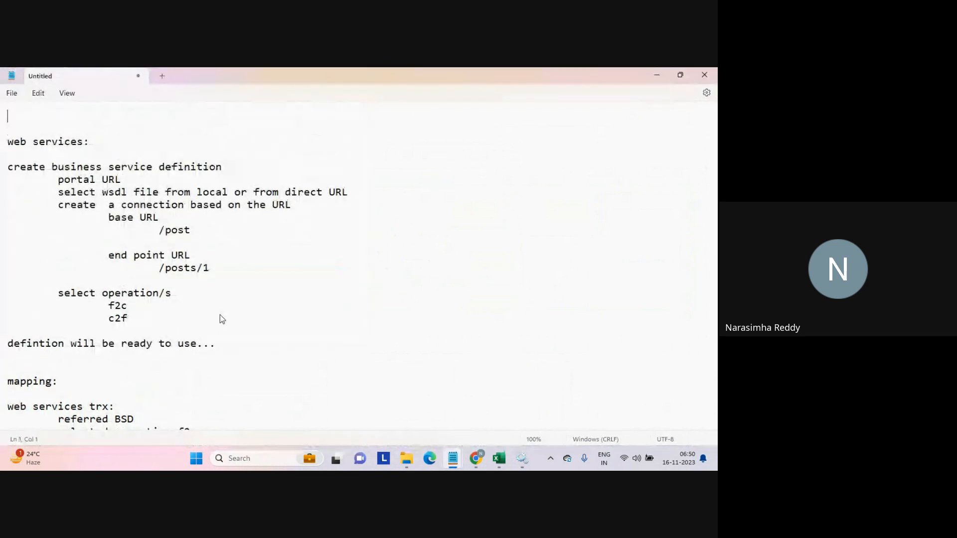
type("iics:")
key("Caps_Lock")
type("DI")
key("Caps_Lock")
key("Return")
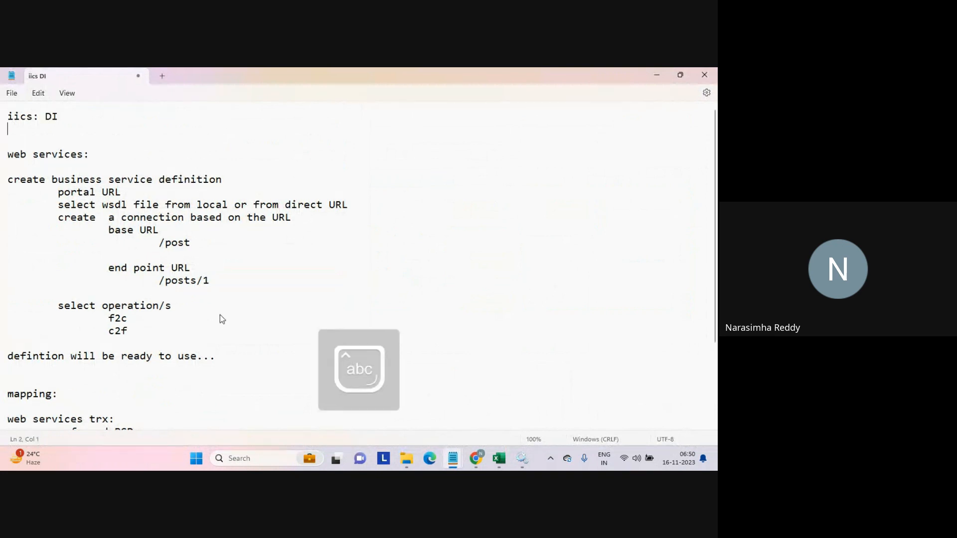
Add the line "2 ways: parameterization" under the heading, followed by blank lines.
type("2 ways")
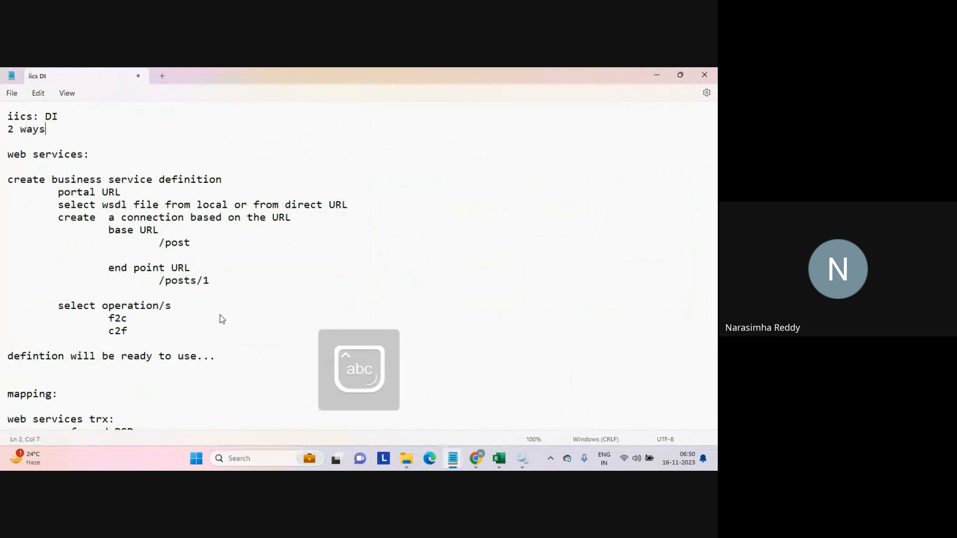
type(": parameterix")
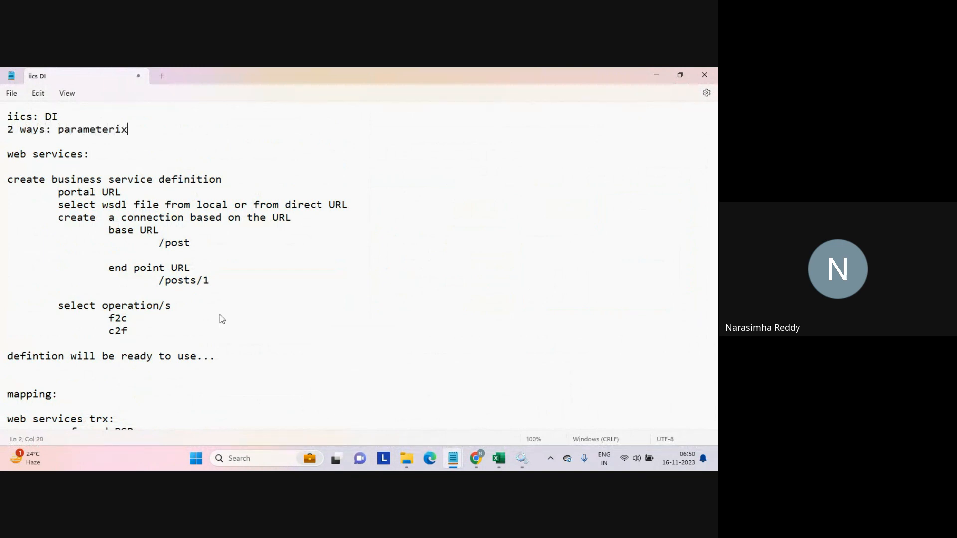
key("BackSpace")
type("zation")
key("Return")
key("Return")
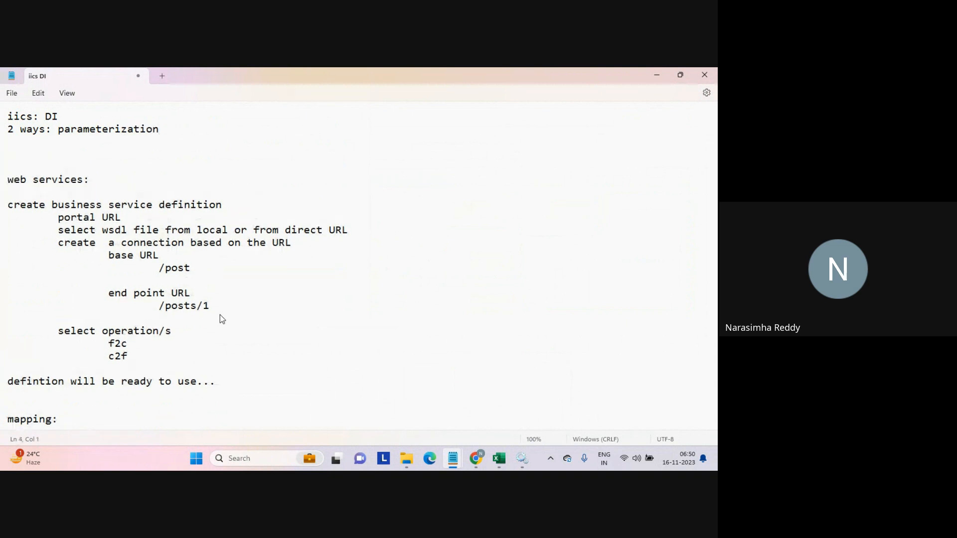
Add the line "at mapping/src/tgt/task/task flow..." below the parameterization line.
type("at mapping/src/tgt")
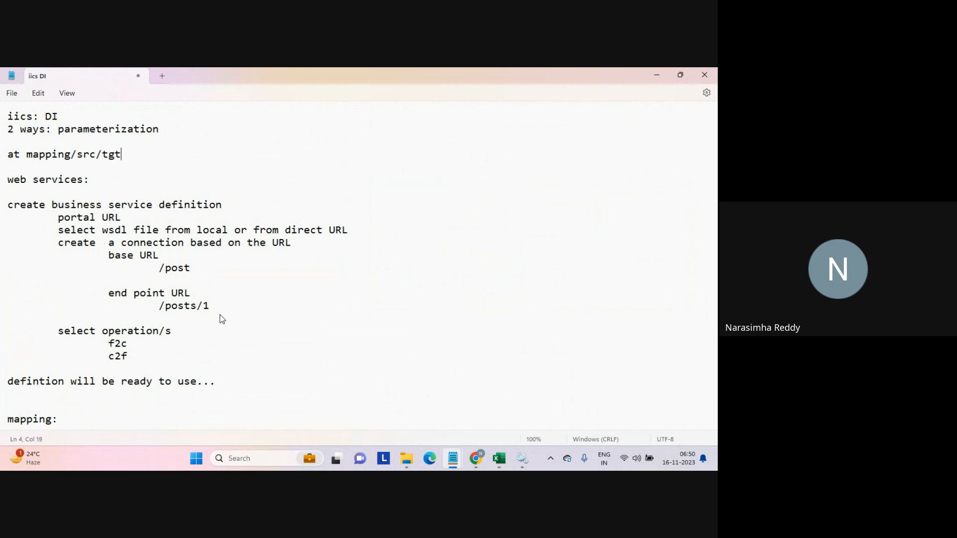
type("/task/task flow")
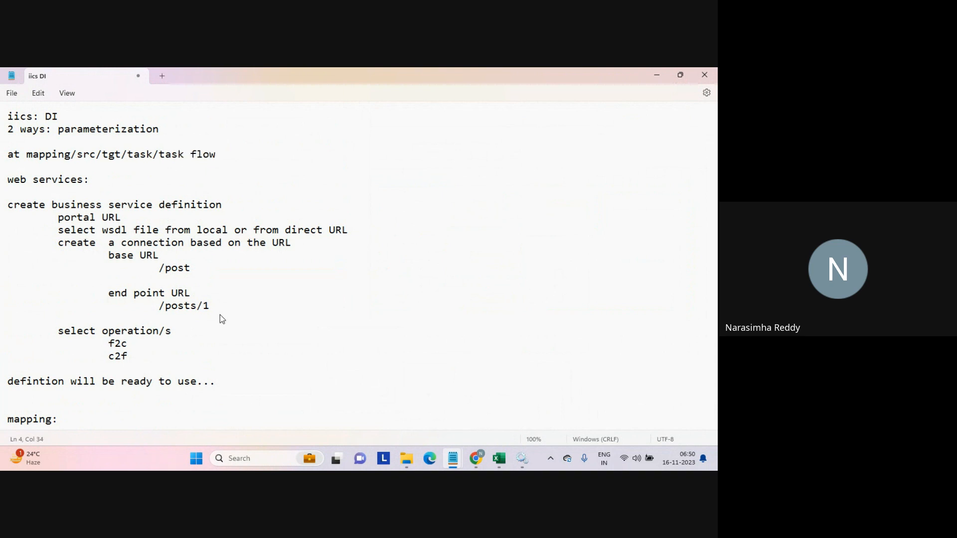
type("...")
key("Return")
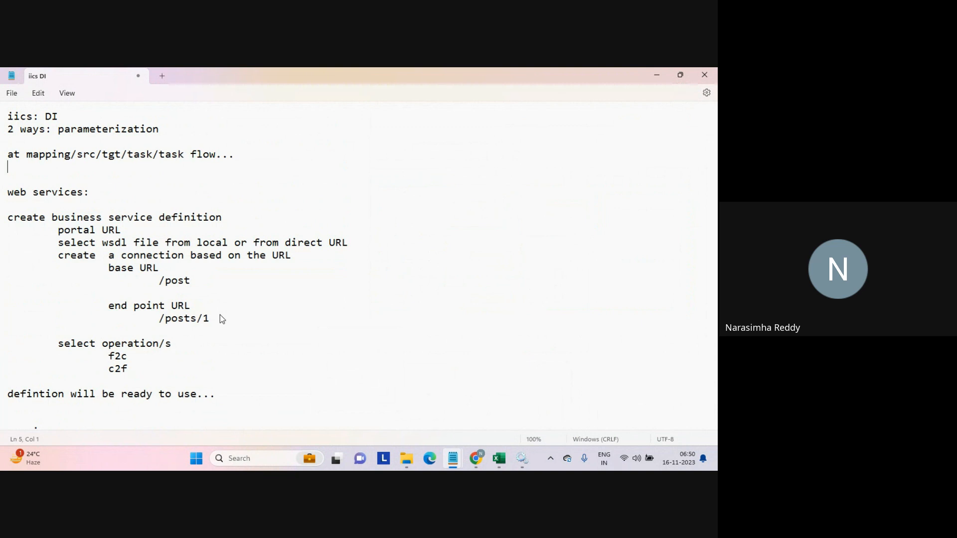
Add a "define parameter" entry with indented src_path and src_file items.
key("Return")
type("define pa")
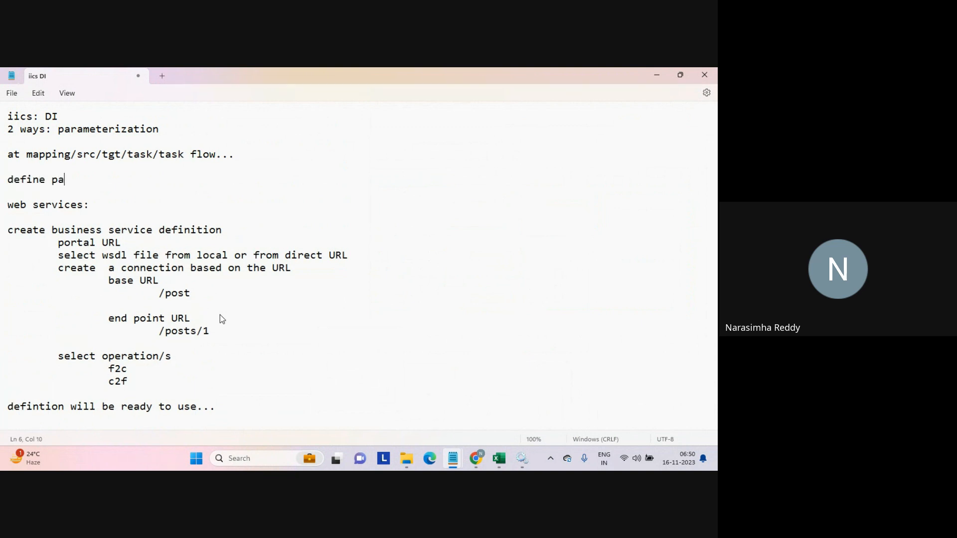
type("rameter")
key("Return")
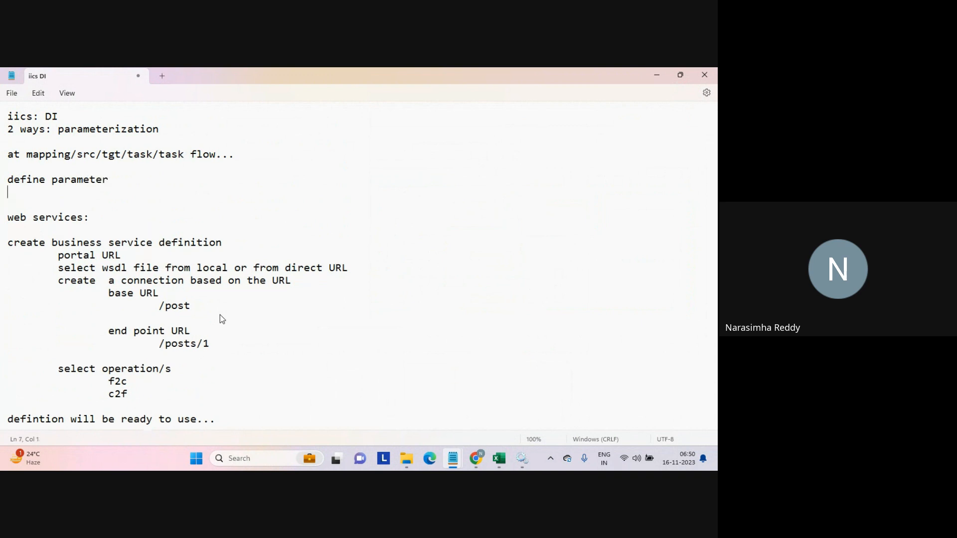
key("Tab")
type("src_path")
key("Return")
key("Tab")
type("src_file")
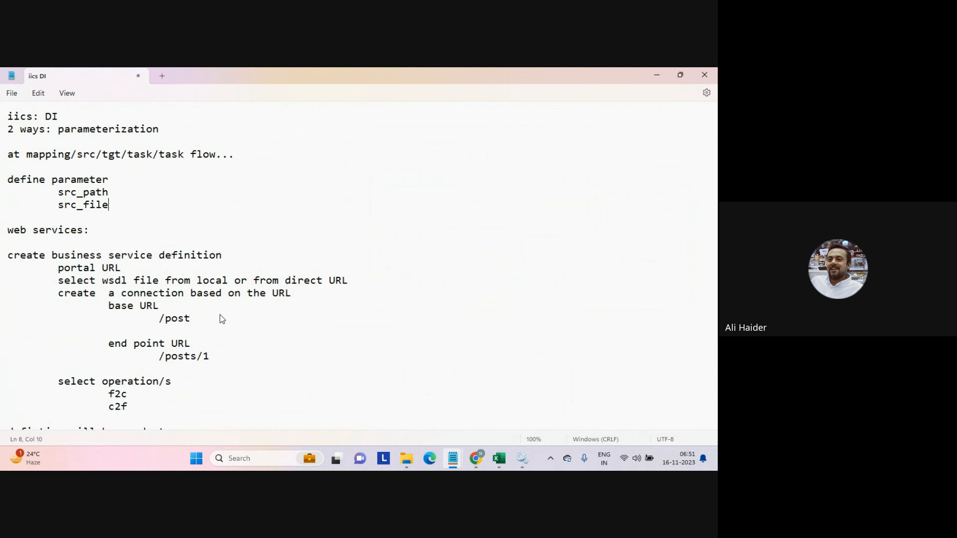
key("Return")
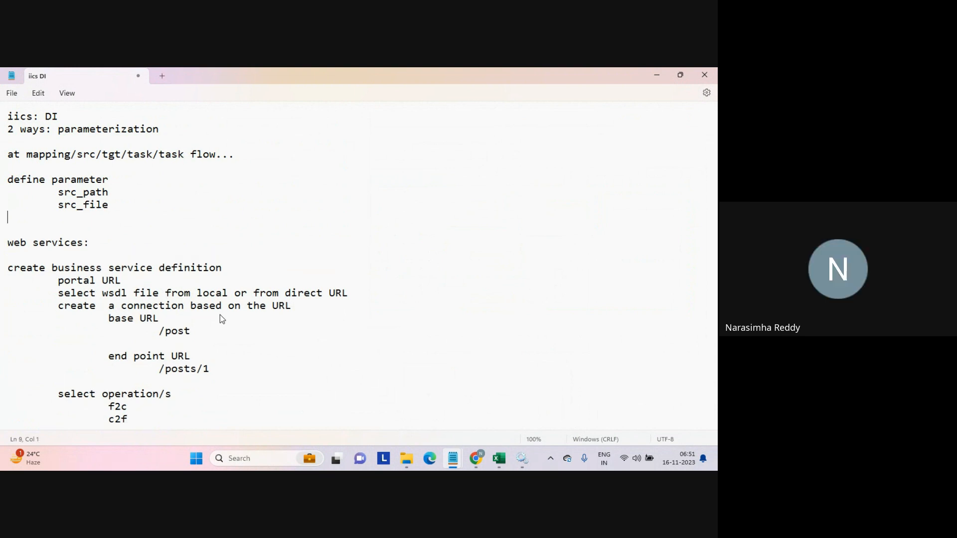
Start a "db:" section with an indented "connection" entry below the parameter list.
key("Up")
key("Up")
key("shift+Down")
key("shift+Down")
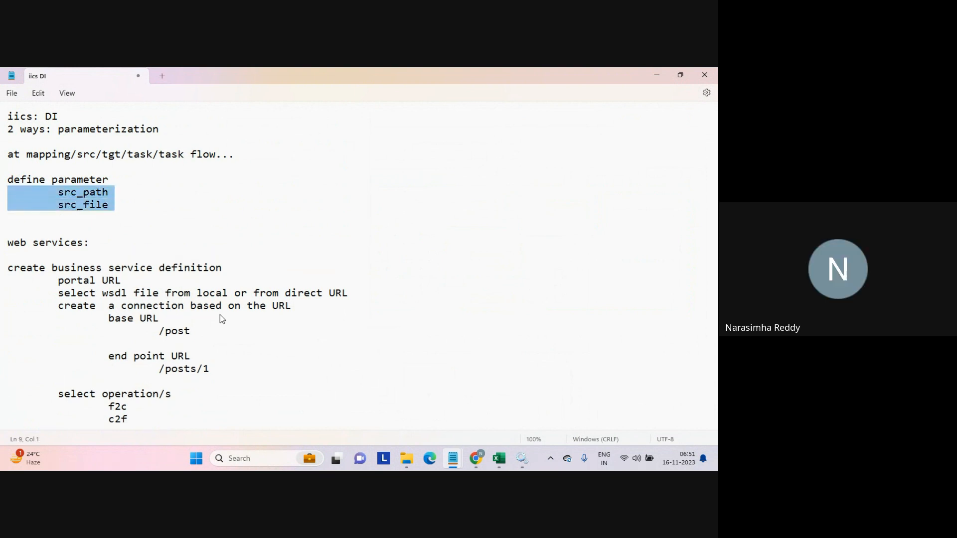
key("Right")
key("Return")
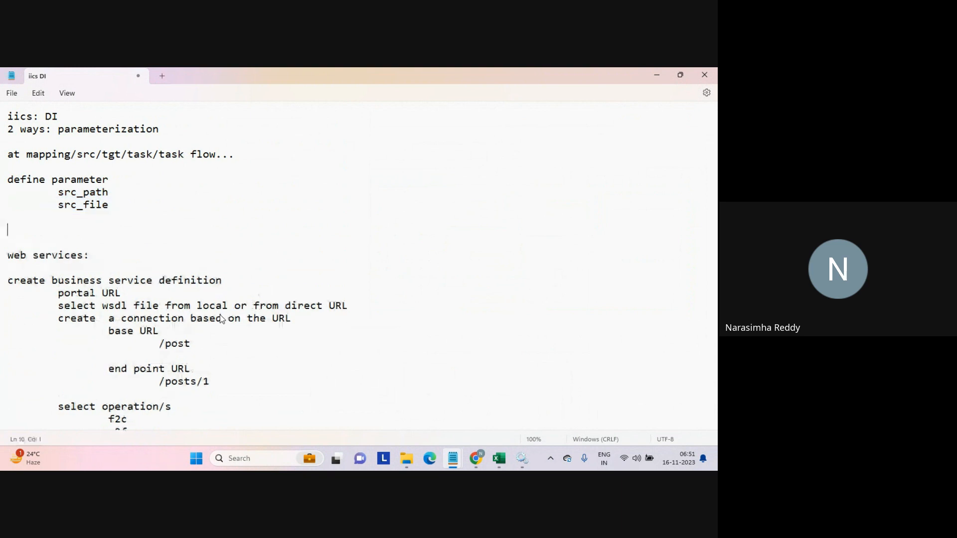
type("d")
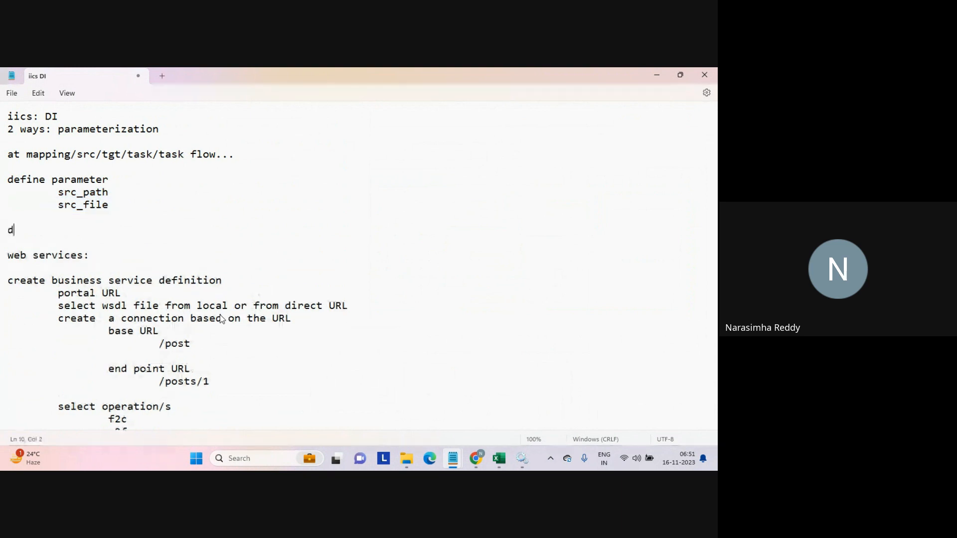
type("b:")
key("Return")
key("Tab")
type("conn")
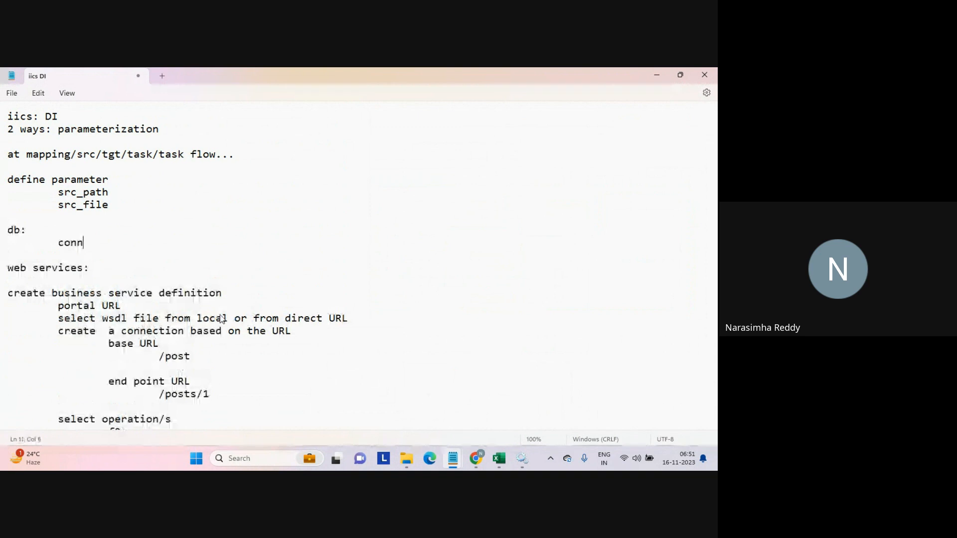
type("ection")
key("Return")
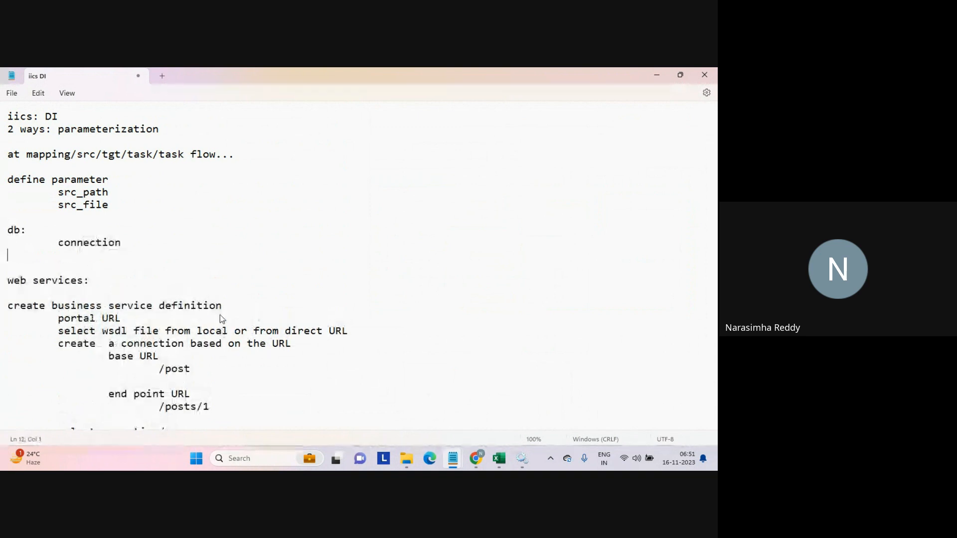
List native/odbc under connection, then add user name and pwd entries to the db section.
key("Tab")
key("Tab")
type("native/odbc")
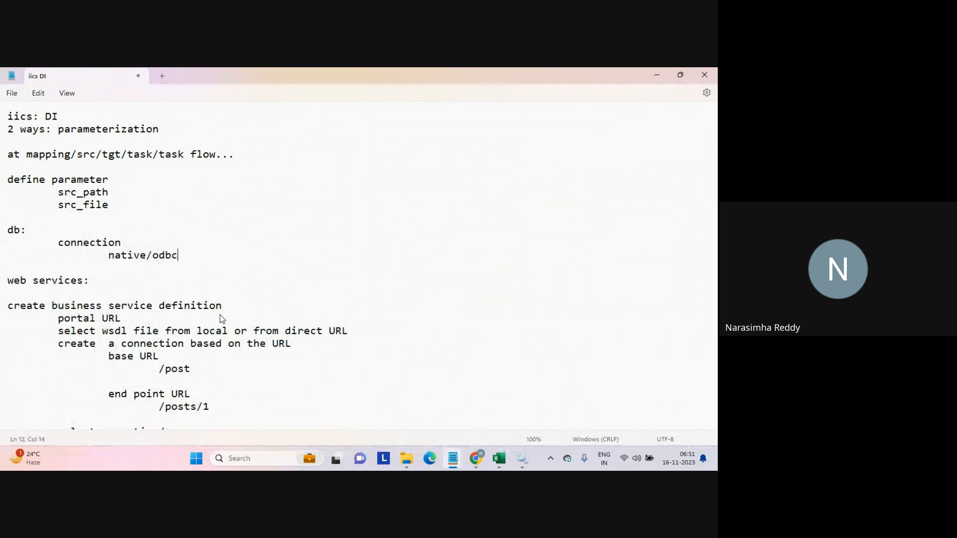
key("Return")
key("Tab")
type("user name")
key("Return")
key("Tab")
type("pwd")
key("Return")
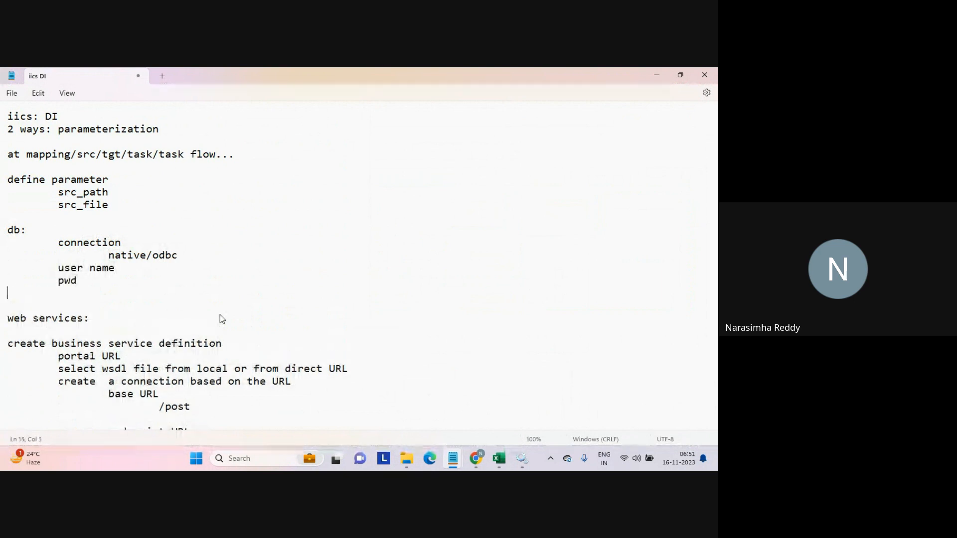
Add port number and connection URL entries to the db section.
key("Tab")
type("port number")
key("Return")
key("Tab")
type("connection")
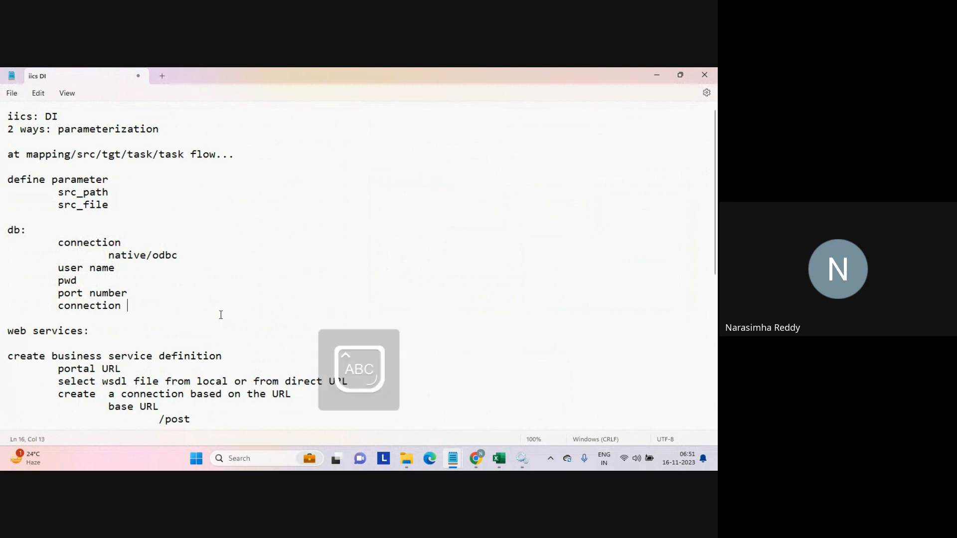
type(" IRL")
key("Caps_Lock")
key("Return")
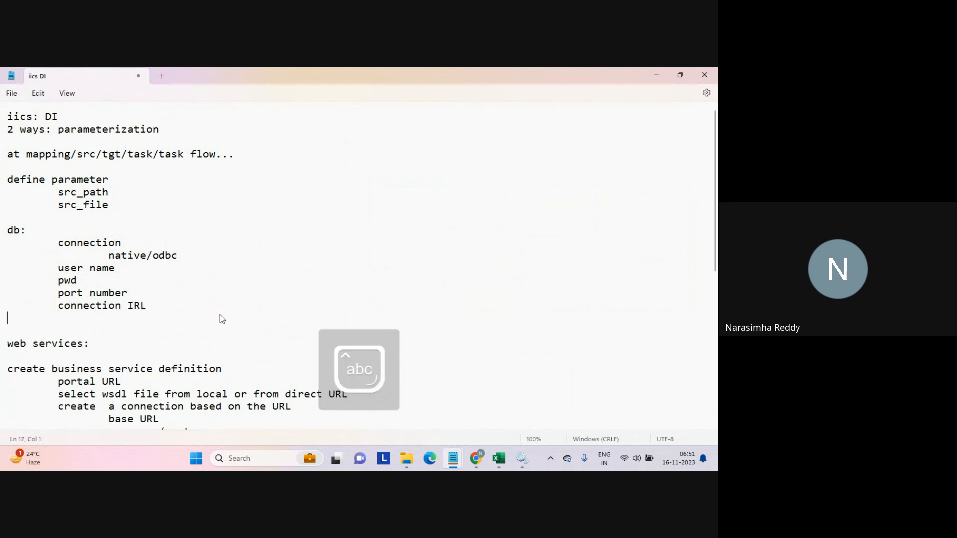
key("Up")
key("End")
key("Left")
key("Left")
key("shift+Left")
key("Caps_Lock")
type("U")
key("Caps_Lock")
Delete the port number and connection URL lines from the db section.
key("Home")
key("Up")
key("shift+Down")
key("shift+Down")
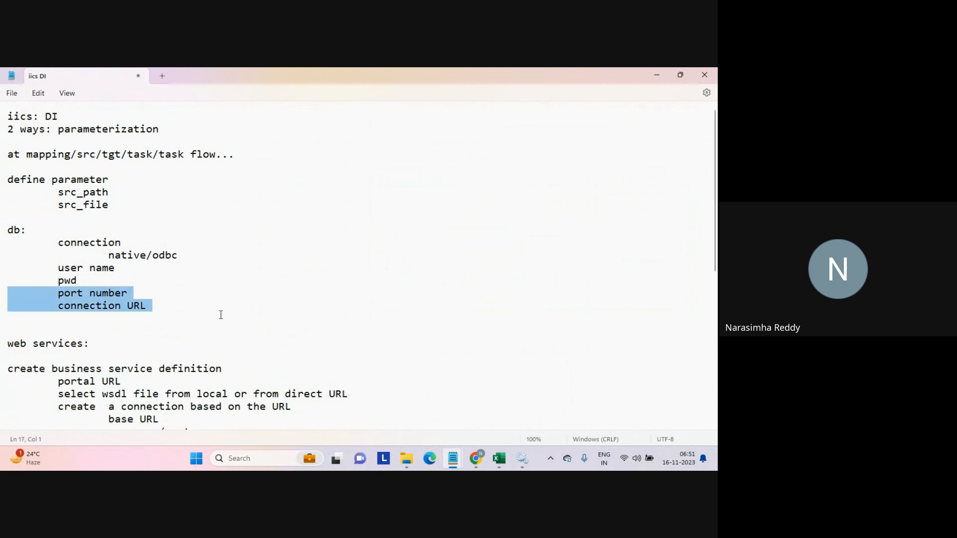
key("Delete")
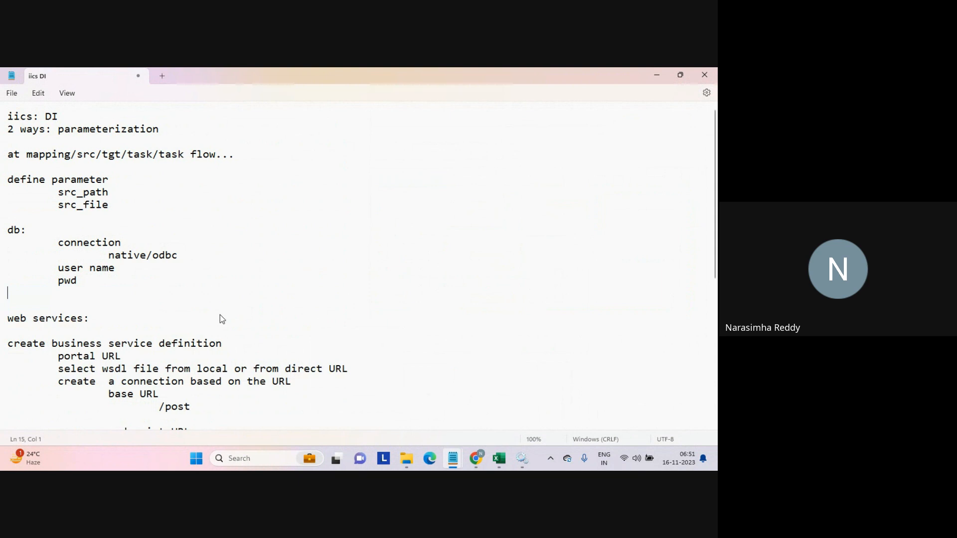
Add a "tgt:" section heading below the db section.
key("Up")
key("Up")
key("Up")
key("shift+Down")
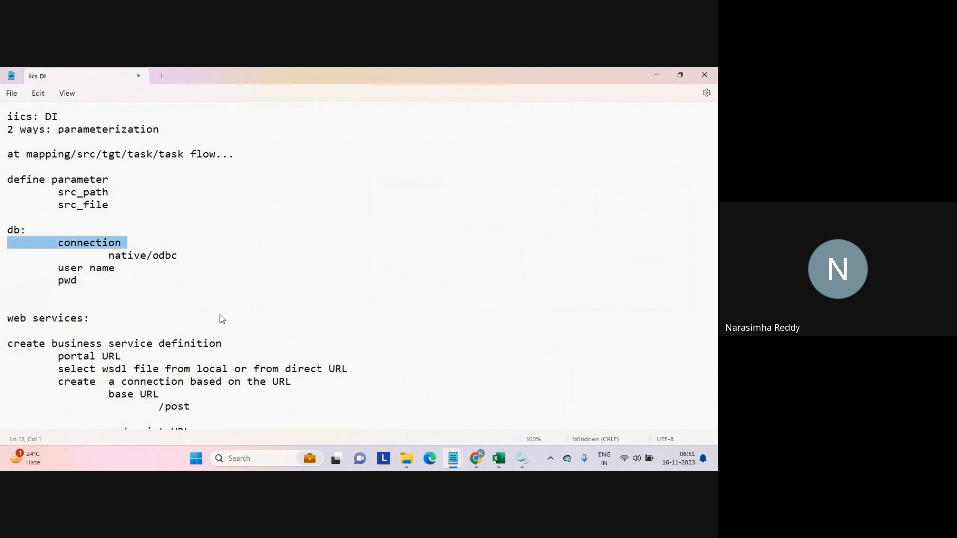
key("shift+Down")
key("shift+Down")
key("shift+Down")
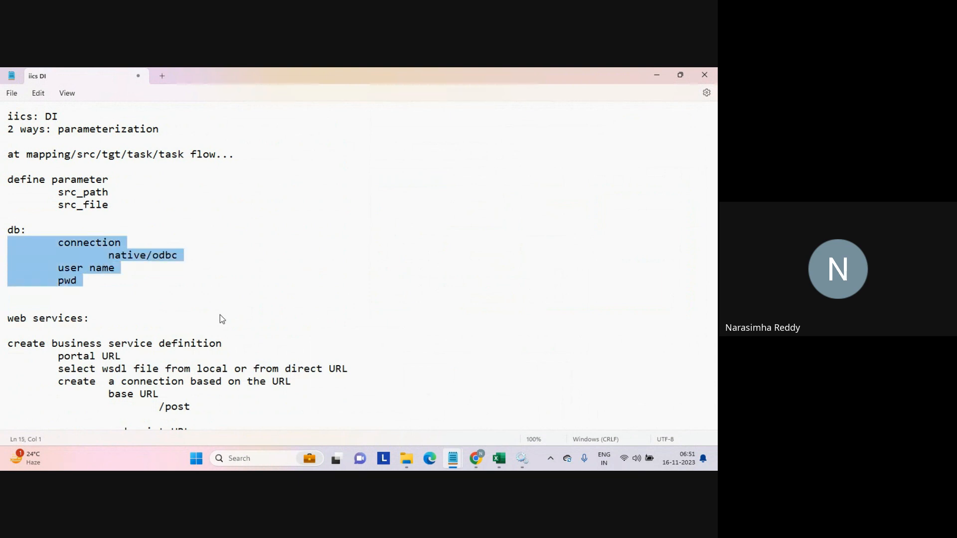
key("Right")
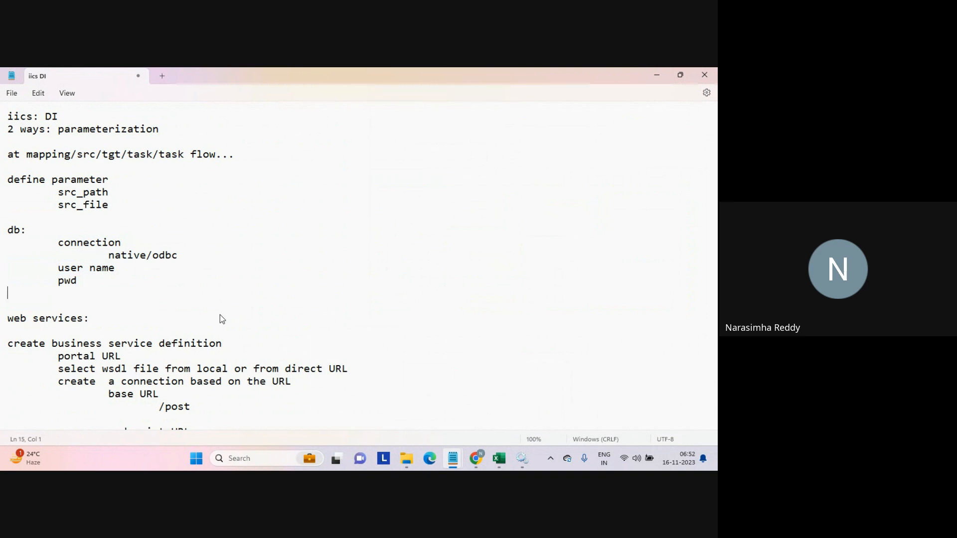
key("Return")
type("tgt:")
key("Return")
key("Return")
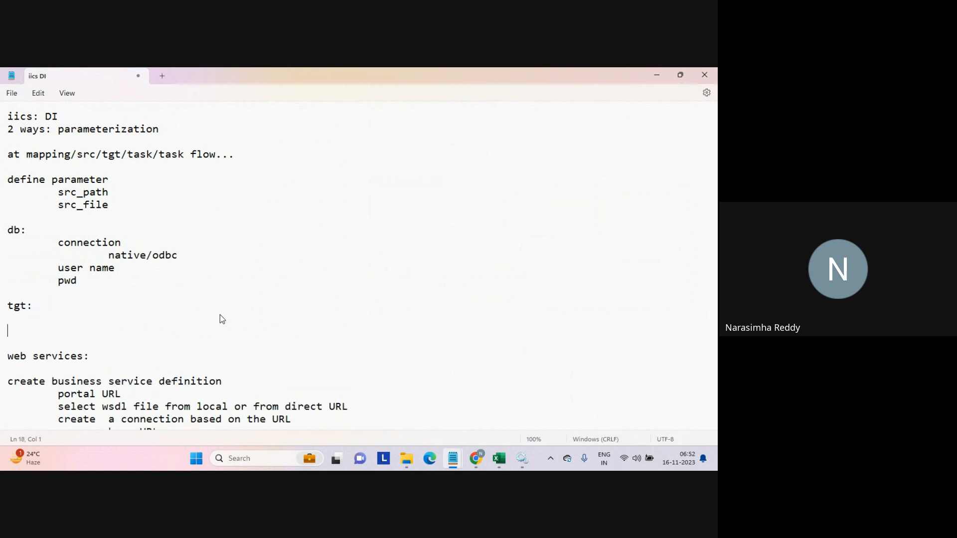
Add "trx:" and "task" section headings below the tgt section.
key("Return")
type("trx:")
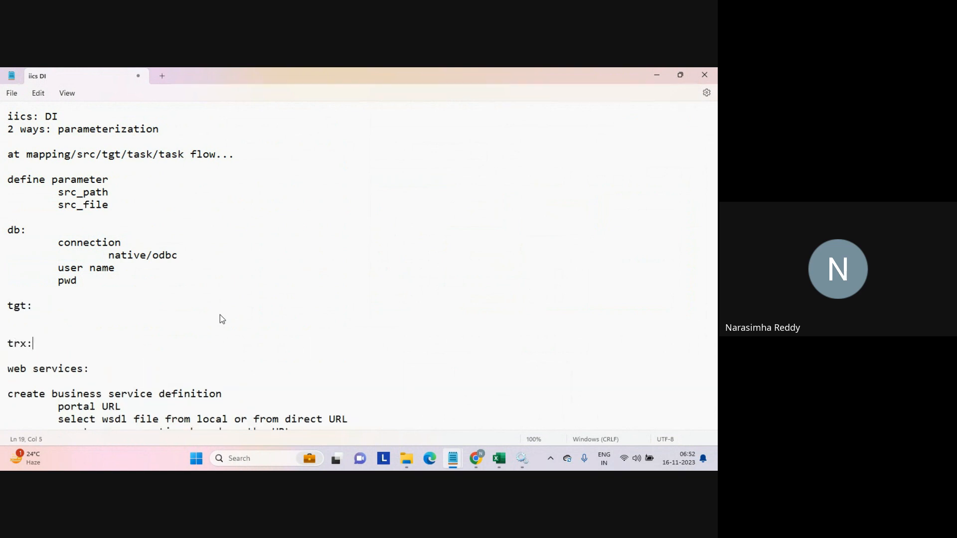
key("Return")
key("Return")
type("task")
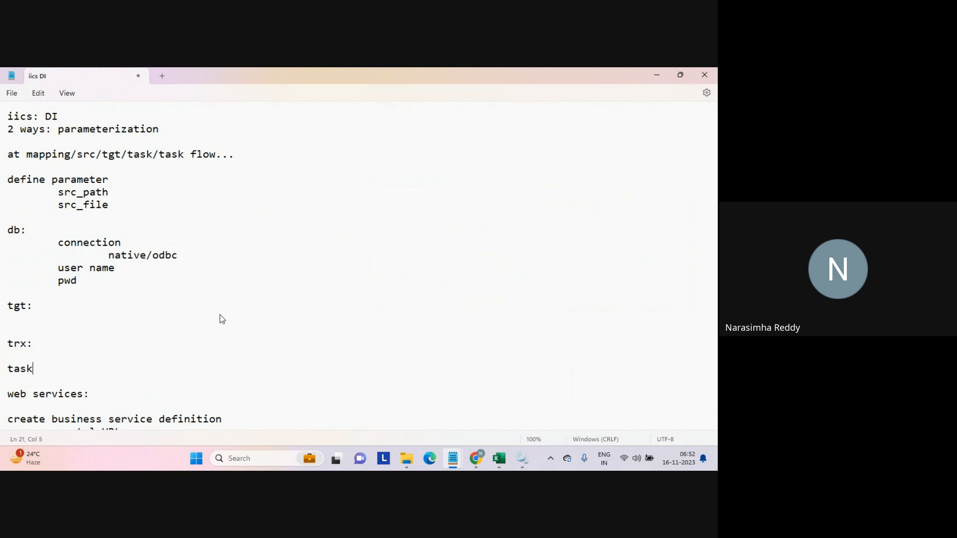
type(":")
Complete the "task:" heading and add a "values:" section with an indented "2 ways" line.
key("Return")
key("Return")
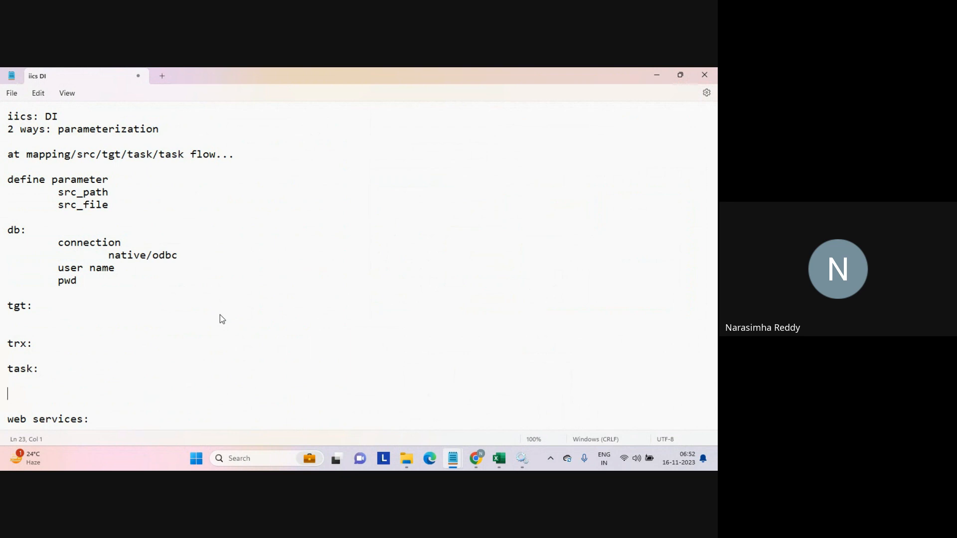
type("values:")
key("Return")
key("Tab")
type("2 ways")
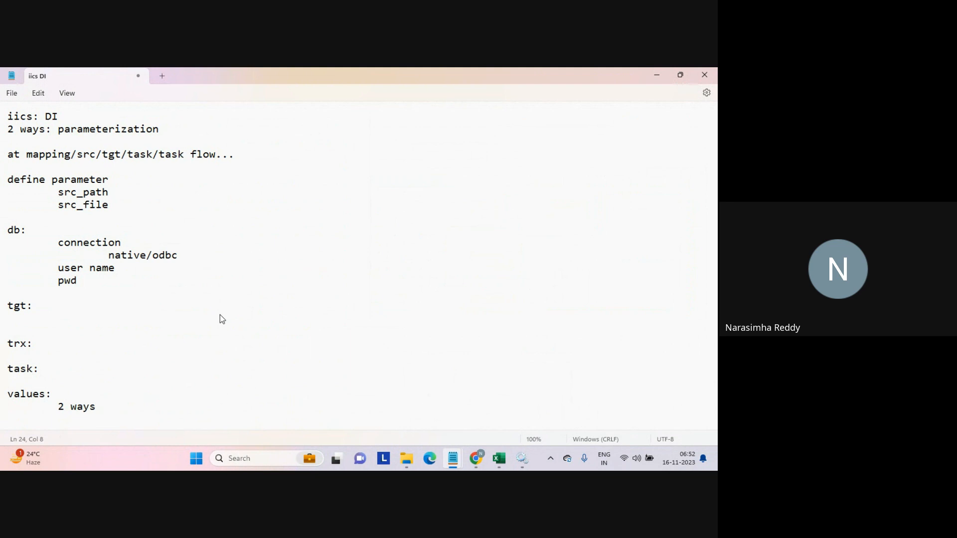
Add the line "end user at the time of execution" below the values section.
key("Return")
key("Return")
type("end user")
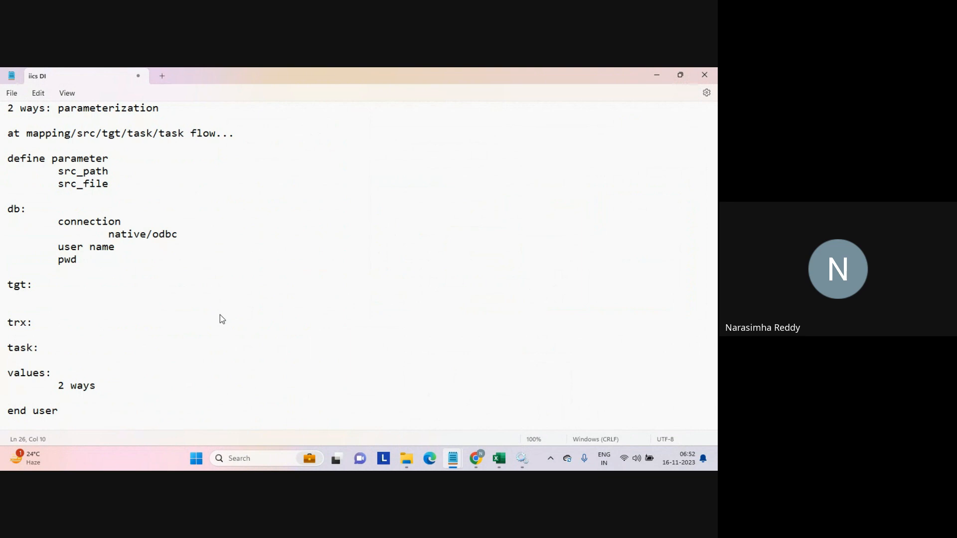
type(" at the time of execution")
key("Return")
key("Return")
key("Return")
key("BackSpace")
key("BackSpace")
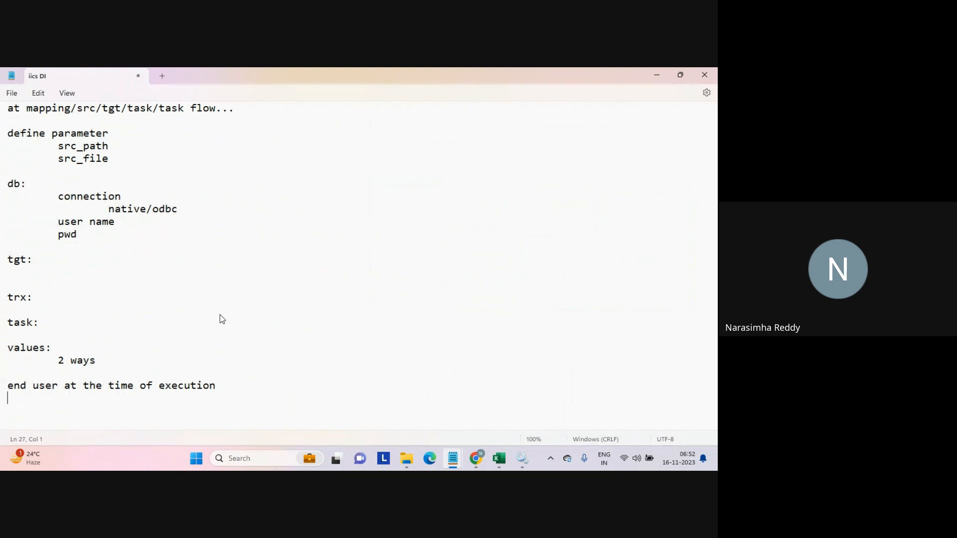
Add "parameter values from a file" with an indented "param file" line beneath it.
type("parame")
type("ers va")
key("BackSpace")
key("BackSpace")
key("BackSpace")
key("BackSpace")
type("values from a file")
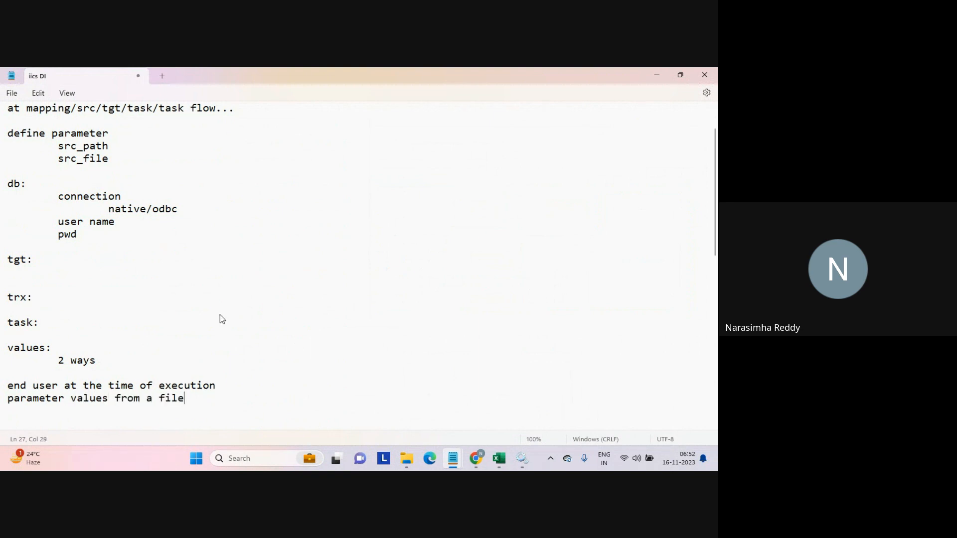
key("Return")
key("Tab")
type("param")
type(" file")
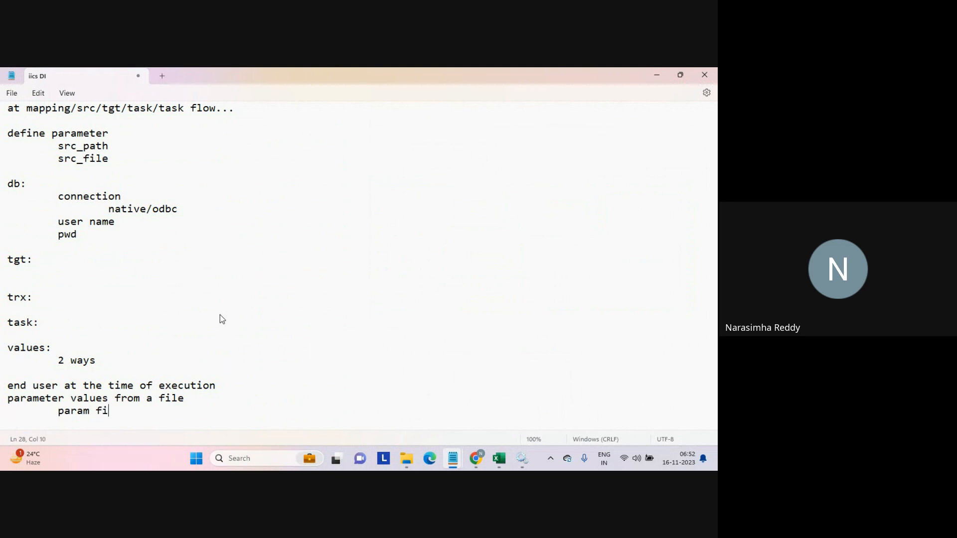
Add nested "how?" and "add params" lines under the param file entry.
key("Return")
key("Tab")
key("Tab")
type("hhow")
key("BackSpace")
key("BackSpace")
key("BackSpace")
type("ow?")
key("Return")
key("Tab")
key("Tab")
key("Tab")
type("add params")
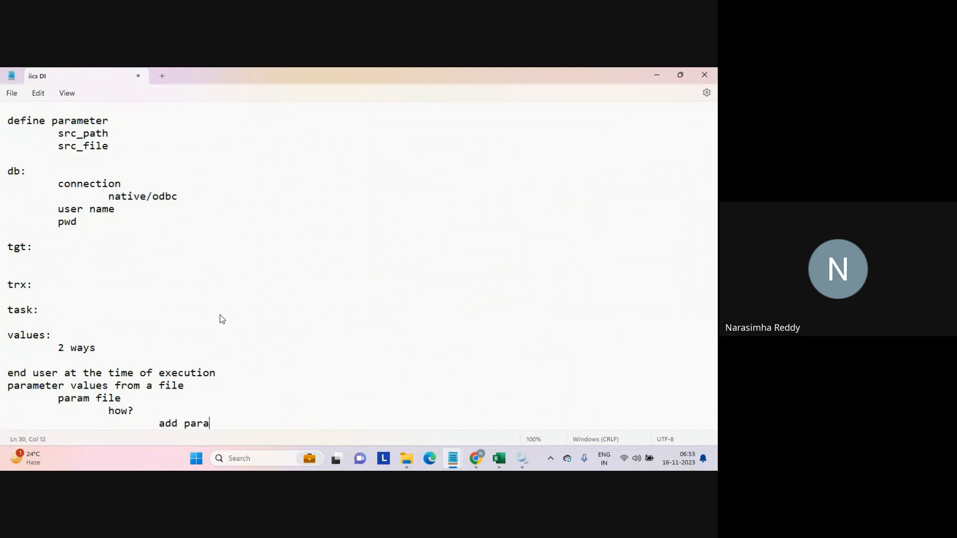
key("Return")
key("Tab")
key("Tab")
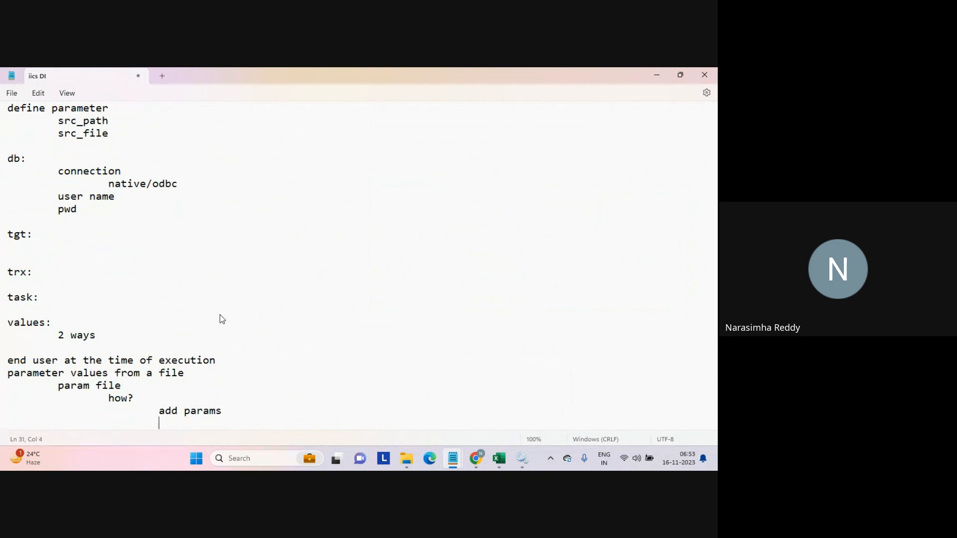
Add nested "refer", "file/parameter/s" and "run" lines under "add params".
type("refer")
key("Return")
key("Tab")
key("Tab")
key("Tab")
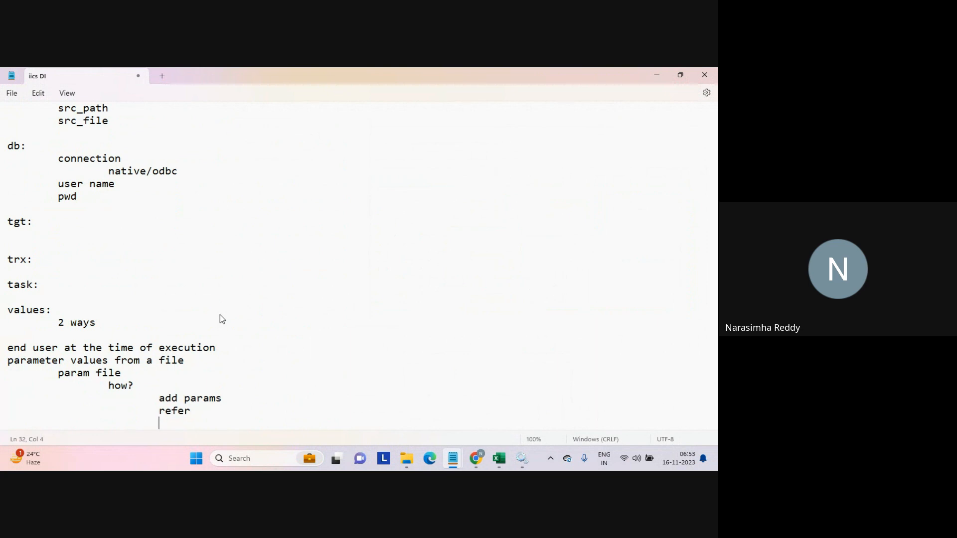
key("Tab")
type("file/parameter/s")
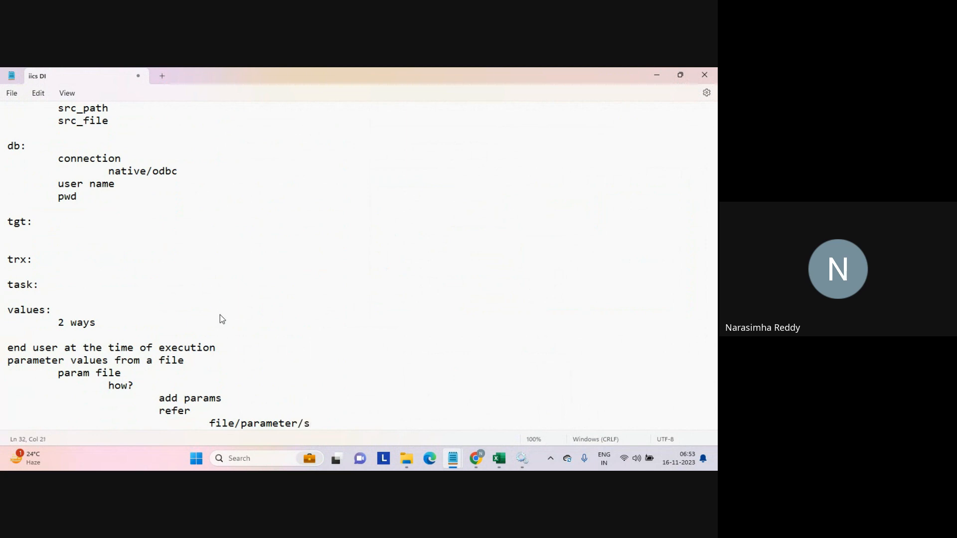
key("Return")
key("Tab")
key("Tab")
key("Tab")
type("run")
key("Return")
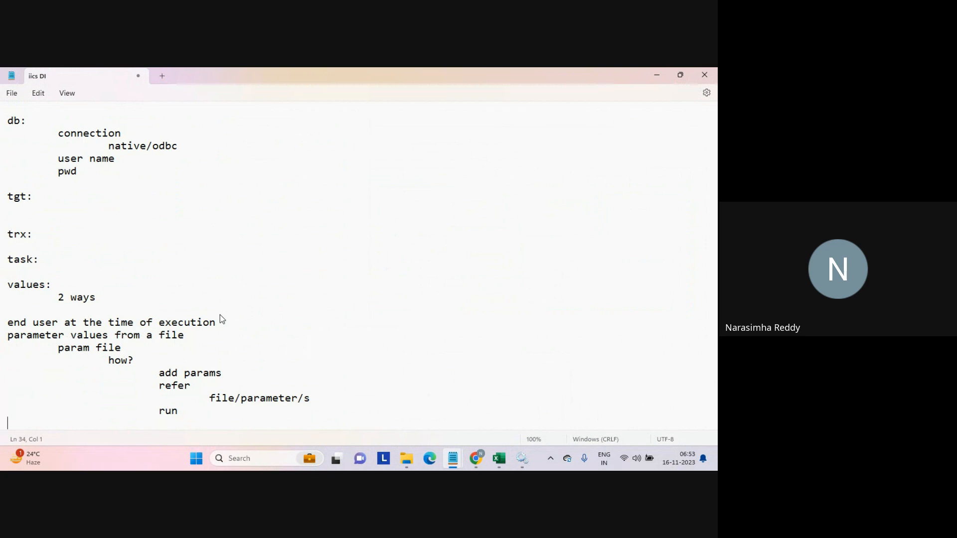
Save the notes as day_11 in the online_batch_1 folder.
key("Up")
key("Up")
key("Up")
key("Up")
key("Up")
key("Up")
key("Up")
key("Up")
key("Up")
key("Up")
key("Up")
key("Up")
key("Up")
key("Up")
key("Up")
key("Up")
key("Up")
key("Up")
key("Up")
key("Up")
key("Up")
key("Up")
key("Up")
key("Up")
key("Up")
key("Up")
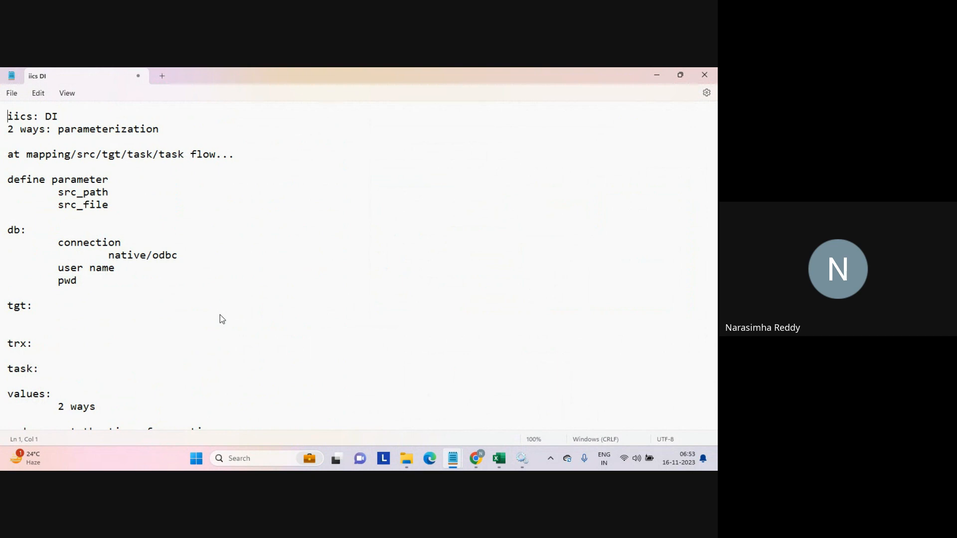
key("ctrl+s")
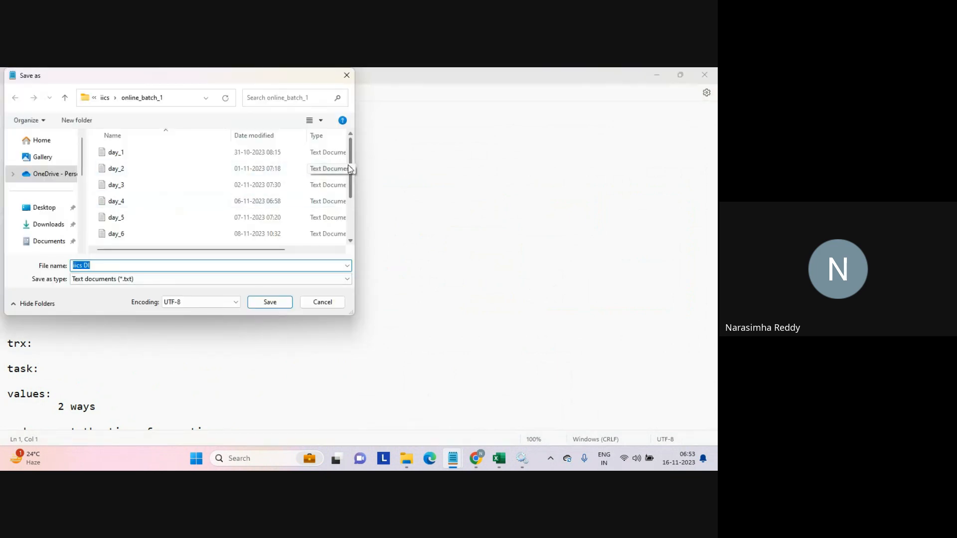
scroll(351, 169, "down", 2)
left_click(115, 239)
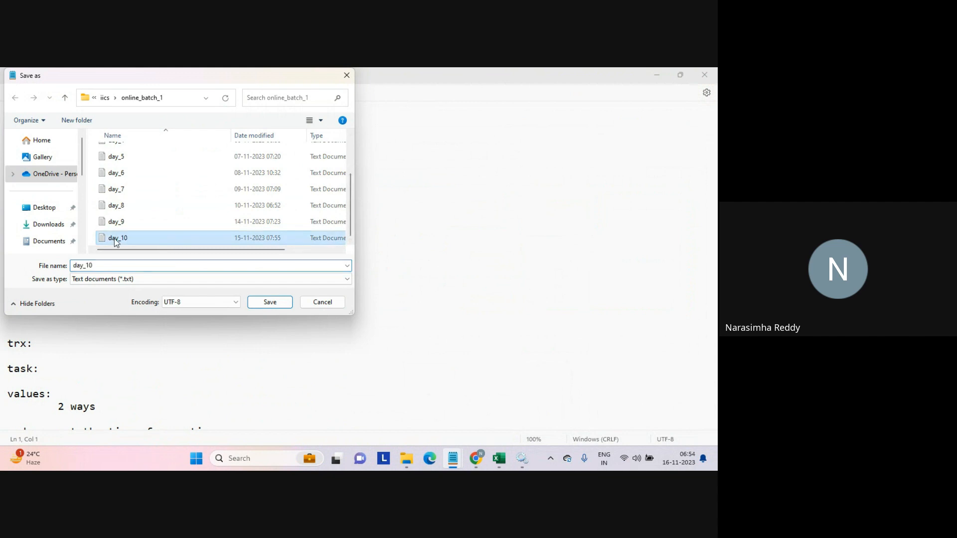
left_click(113, 267)
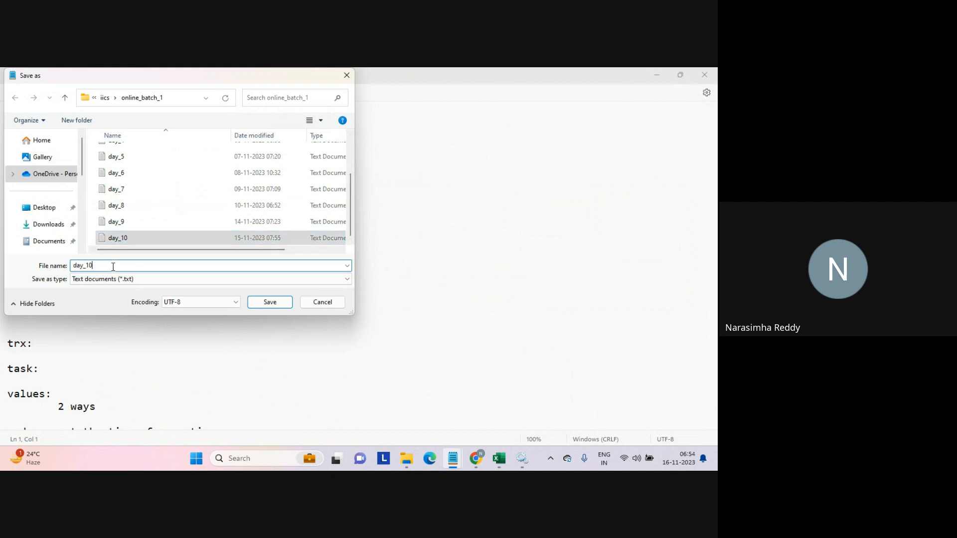
key("BackSpace")
type("1")
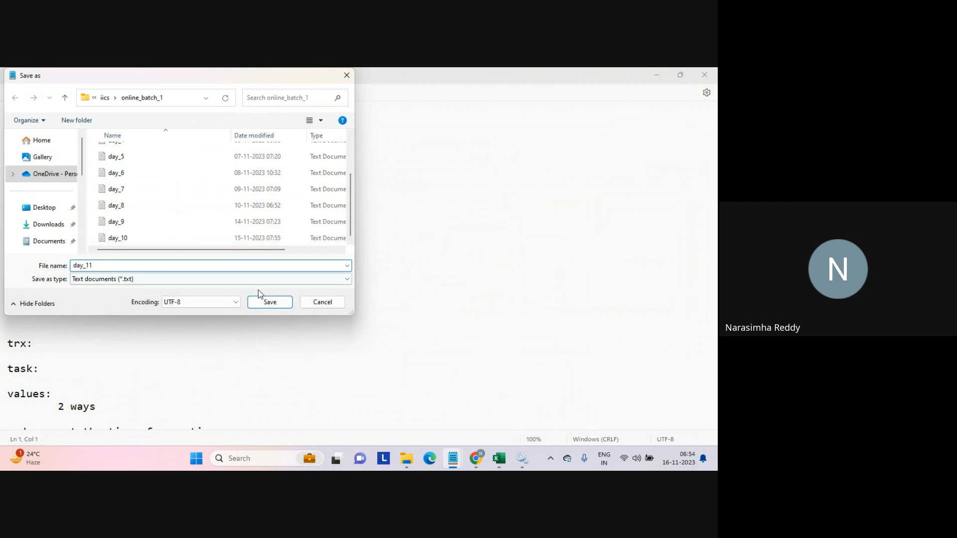
left_click(269, 301)
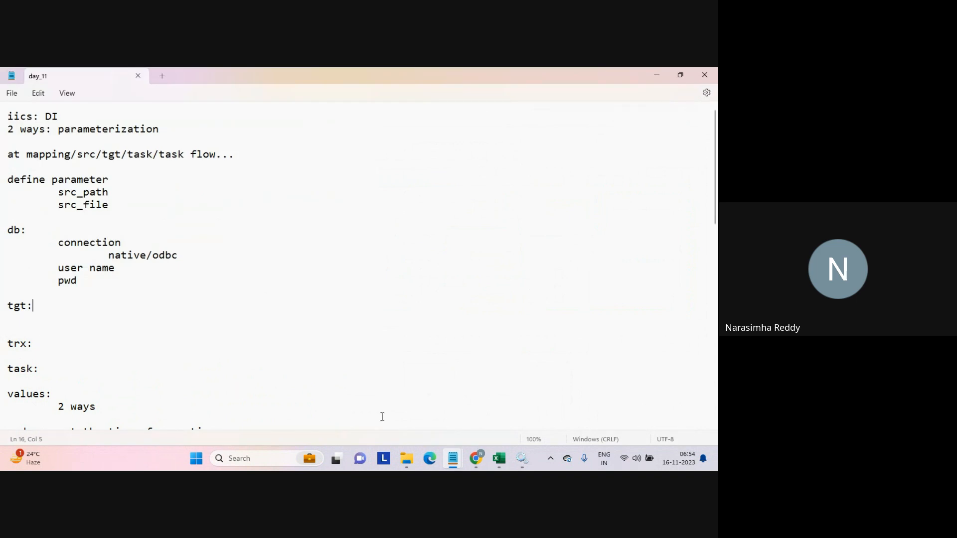
Switch to the Google Meet tab in the browser.
left_click(477, 462)
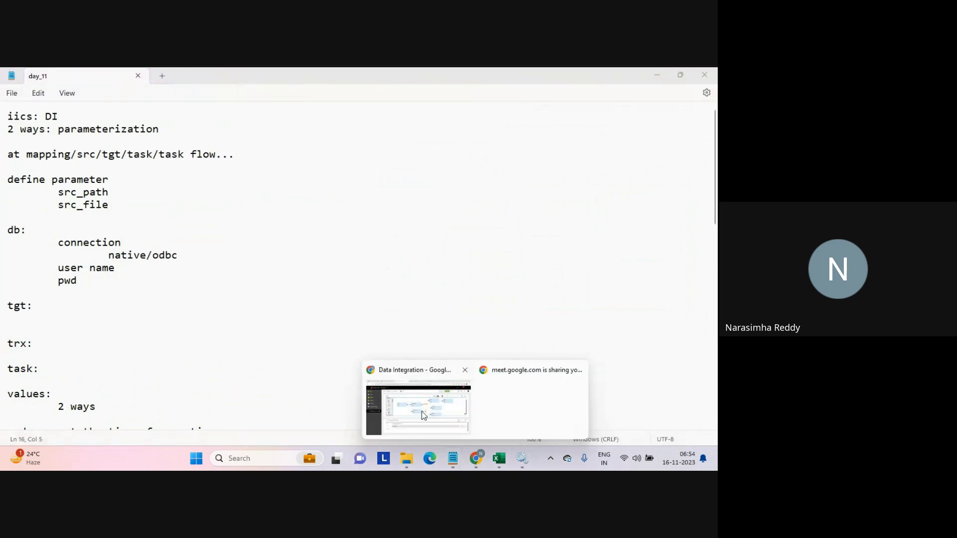
left_click(422, 412)
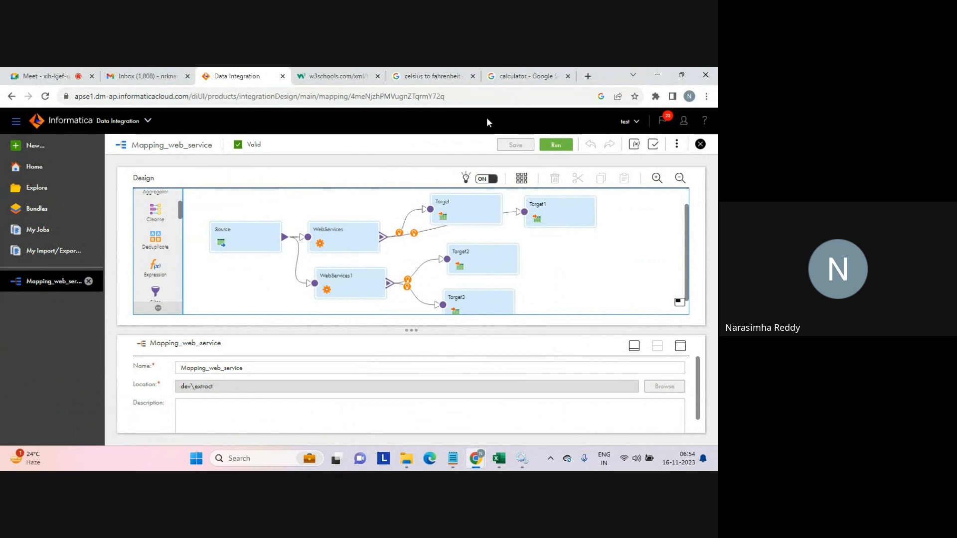
left_click(45, 76)
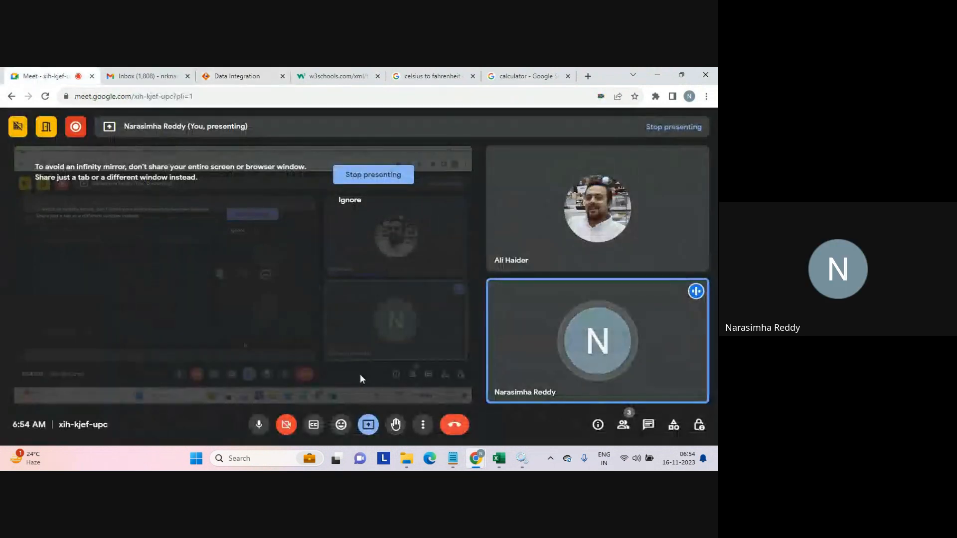
Leave the Google Meet call without ending it for everyone.
left_click(369, 426)
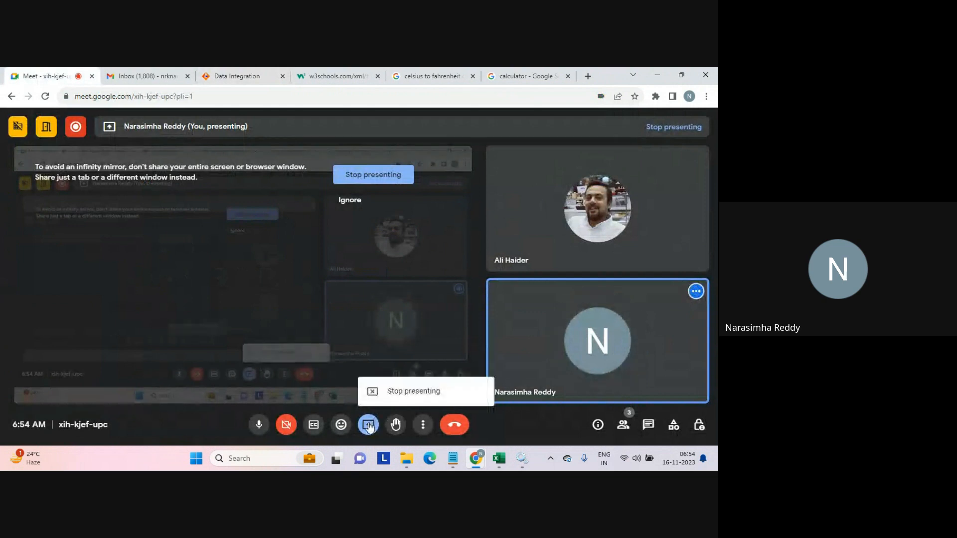
left_click(457, 430)
left_click(456, 426)
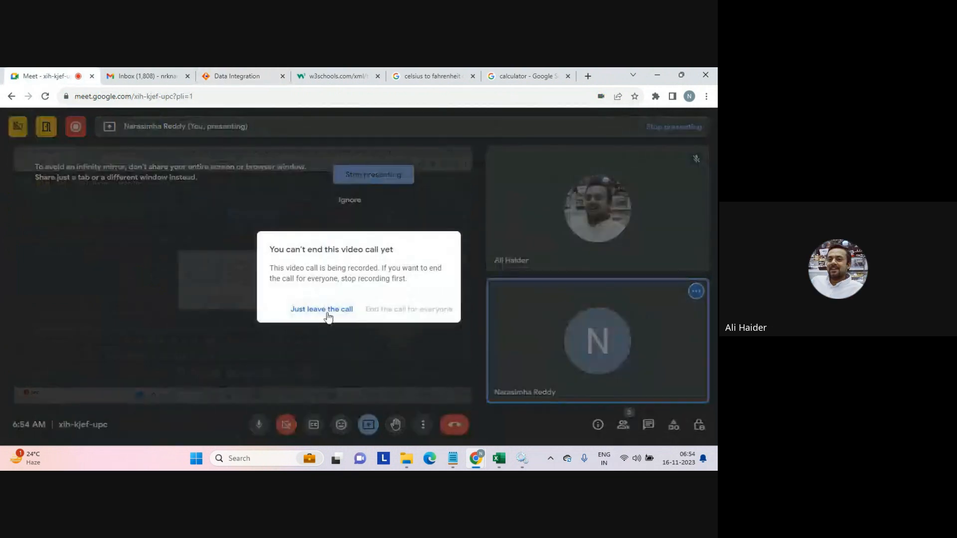
left_click(318, 310)
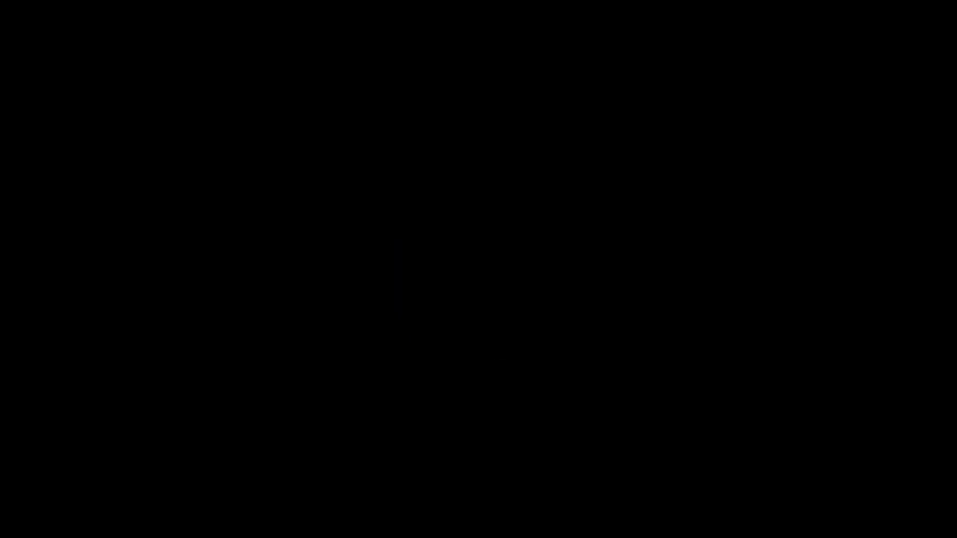